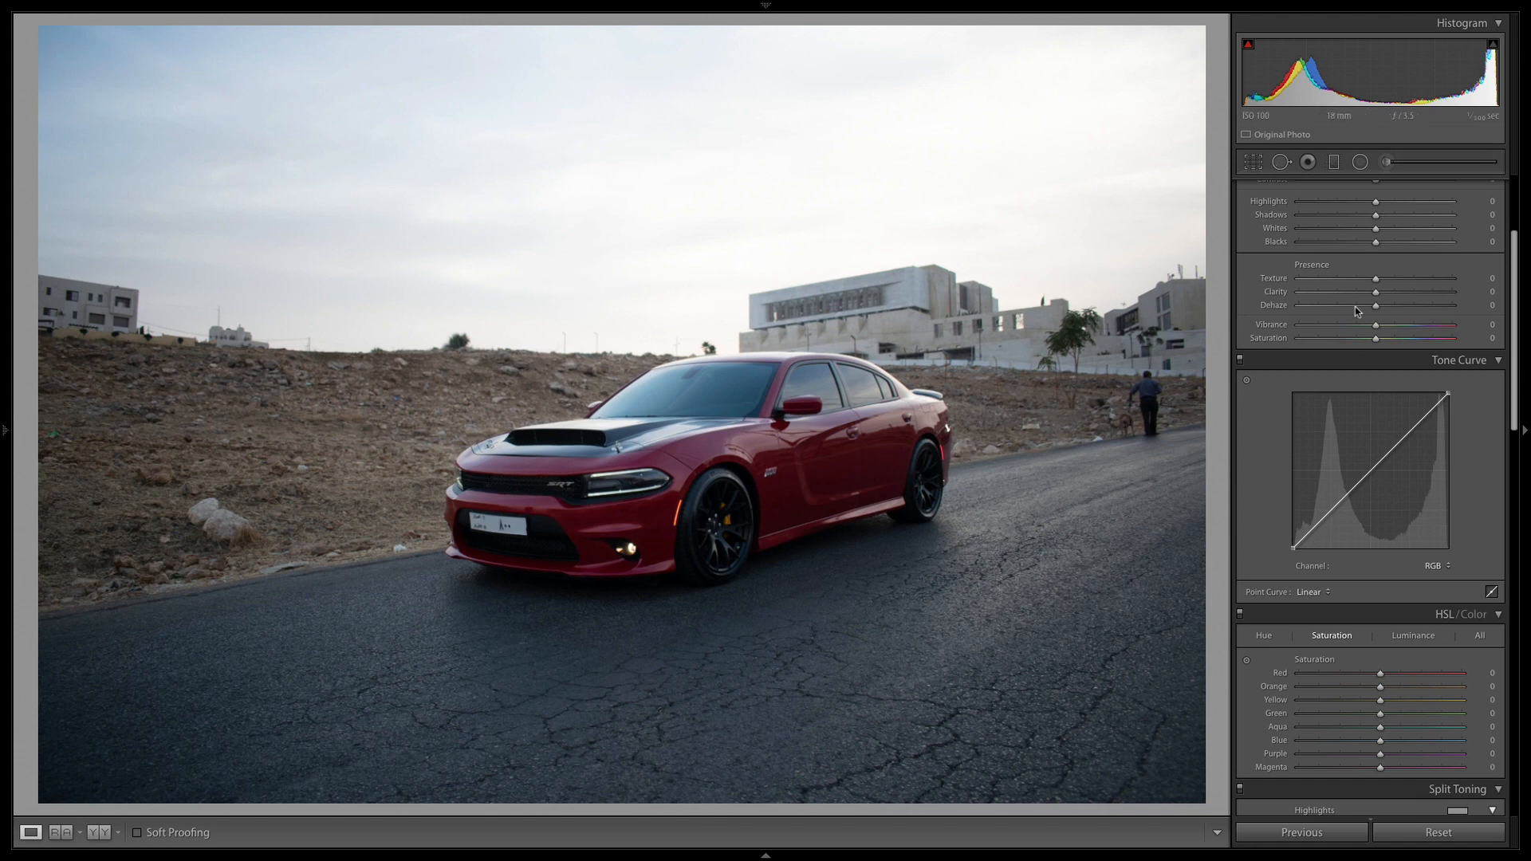
Start cropping the photo and set the crop aspect ratio to 16 x 9.
scroll(1517, 335, "up", 3)
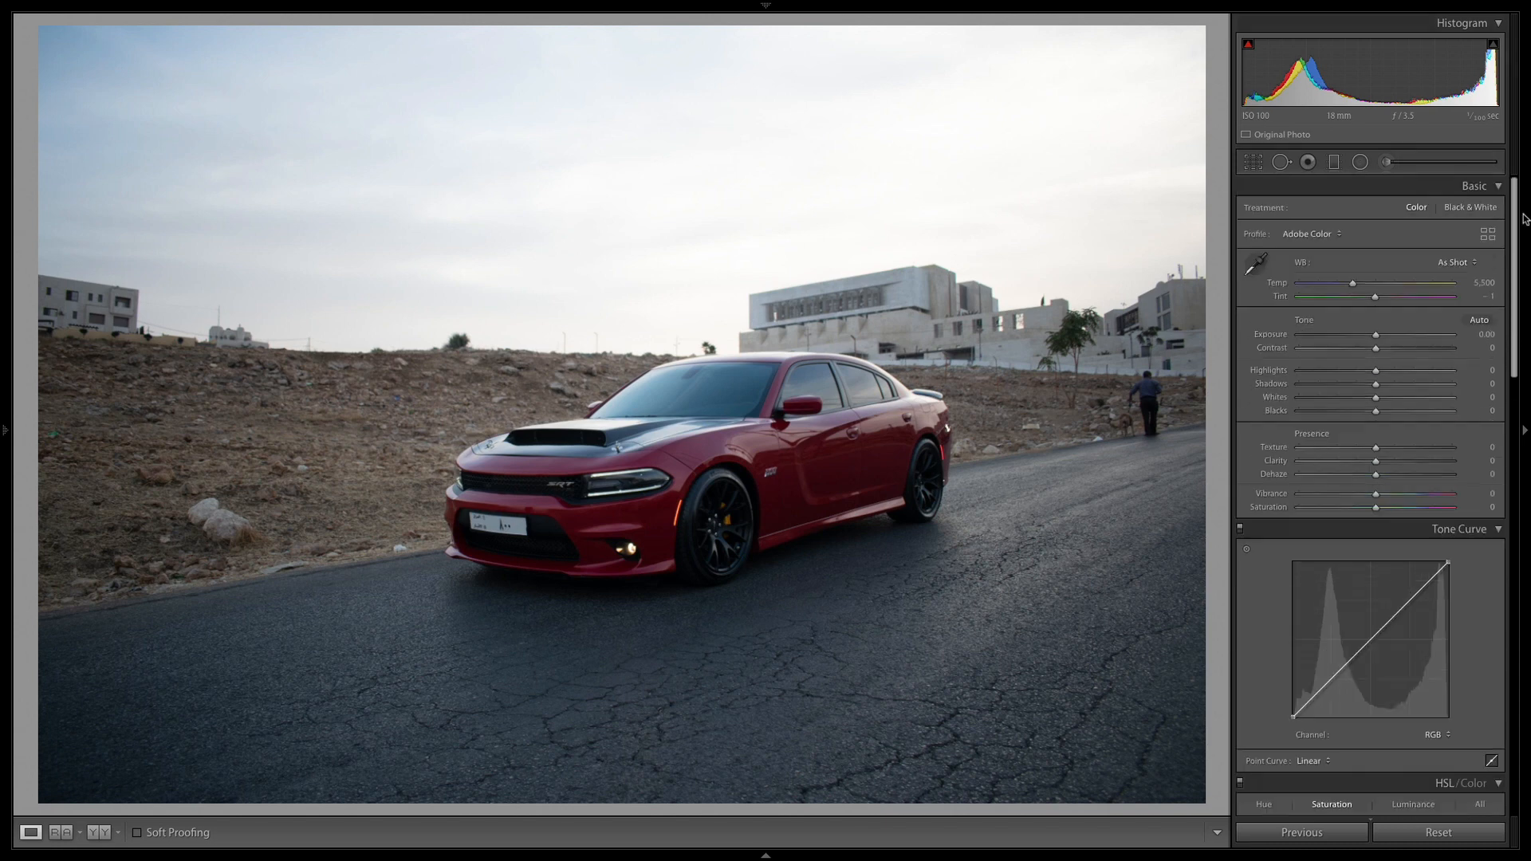
left_click(1253, 164)
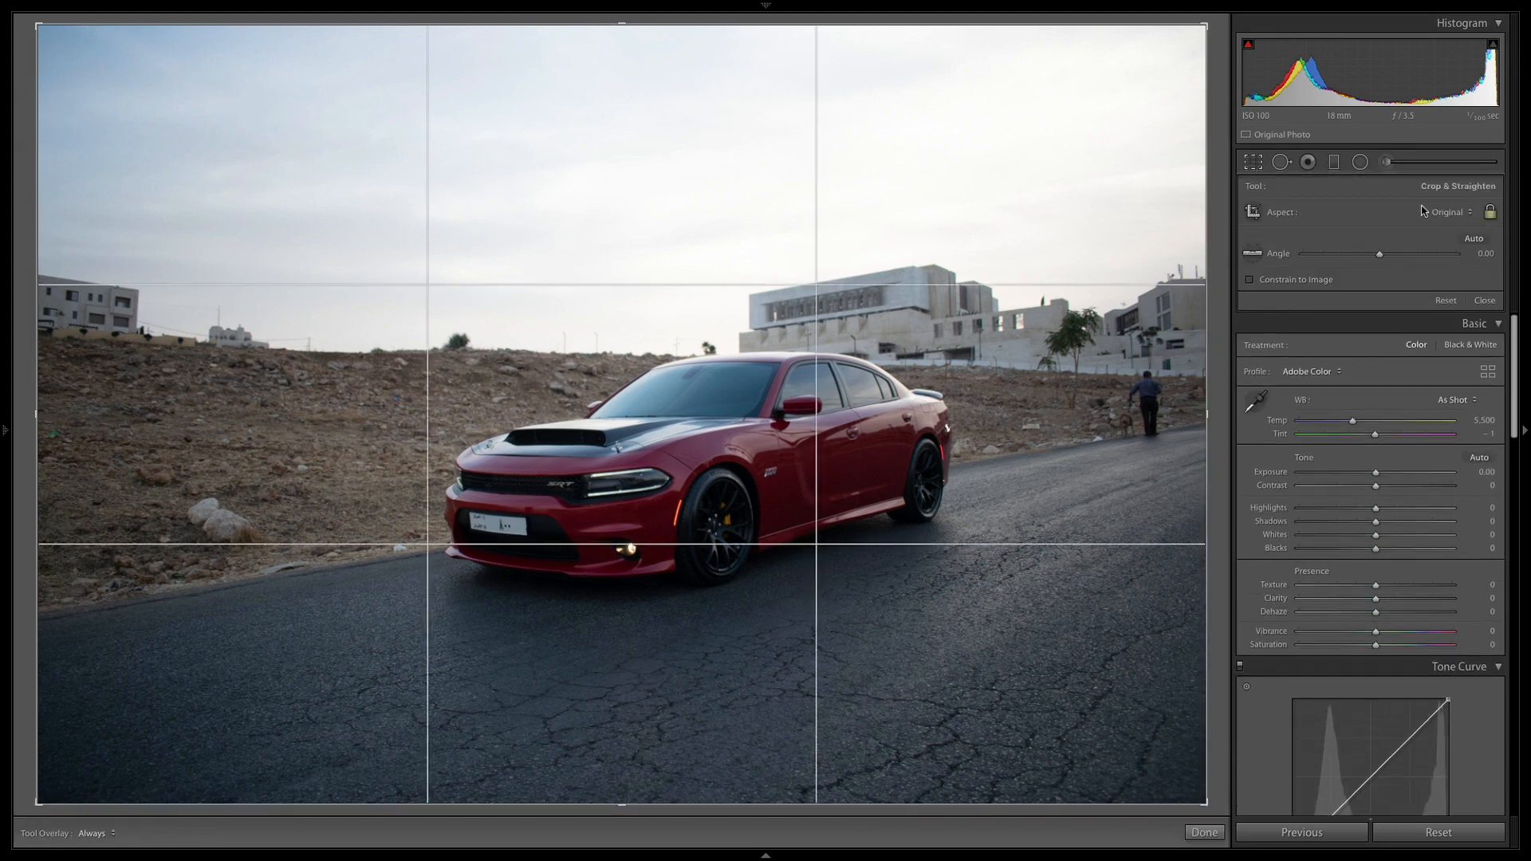
left_click(1306, 211)
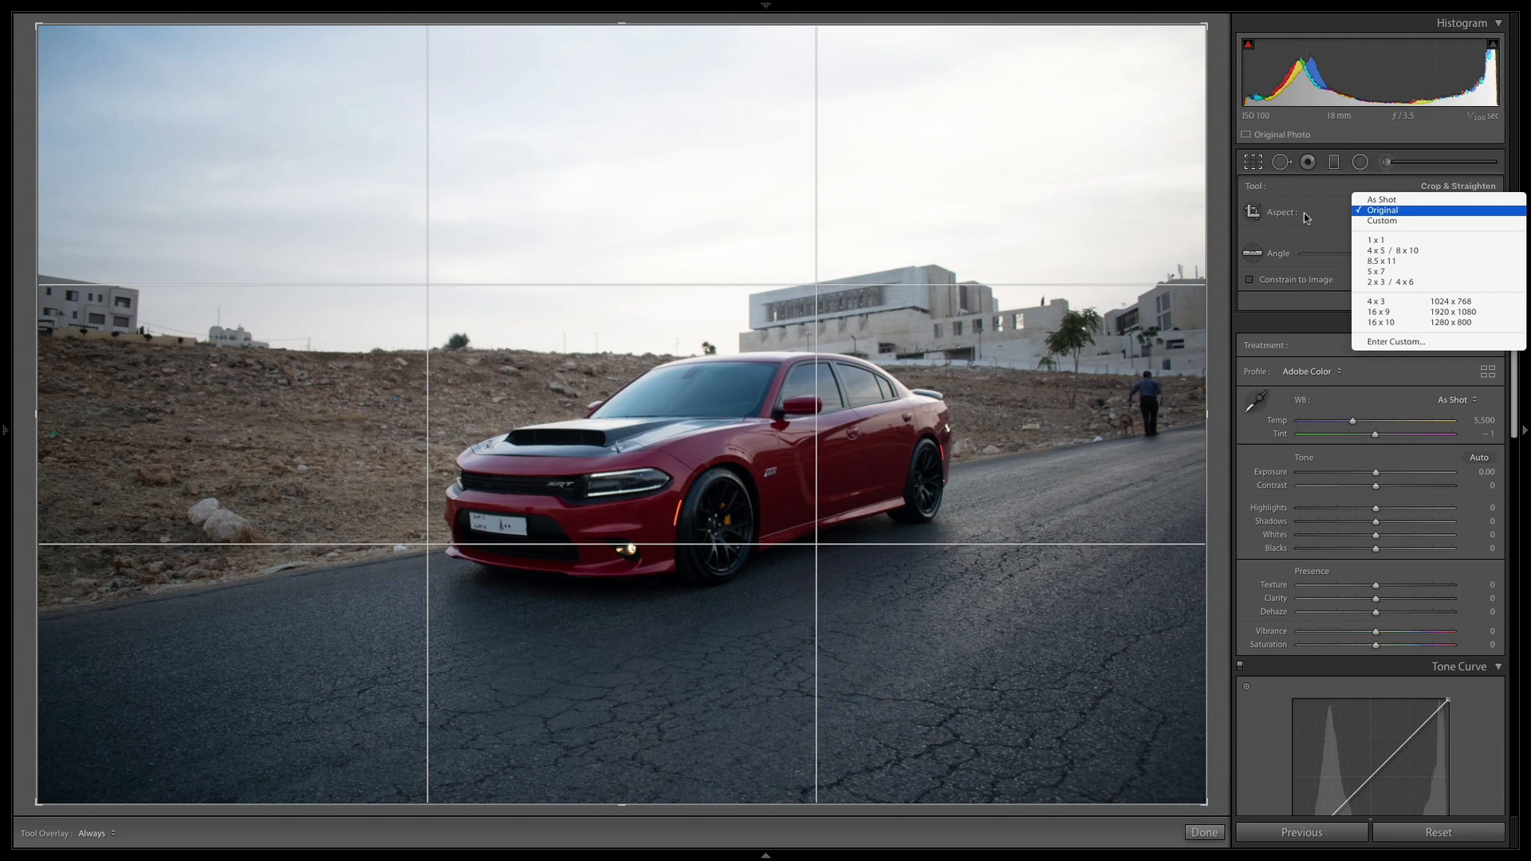
left_click(1386, 312)
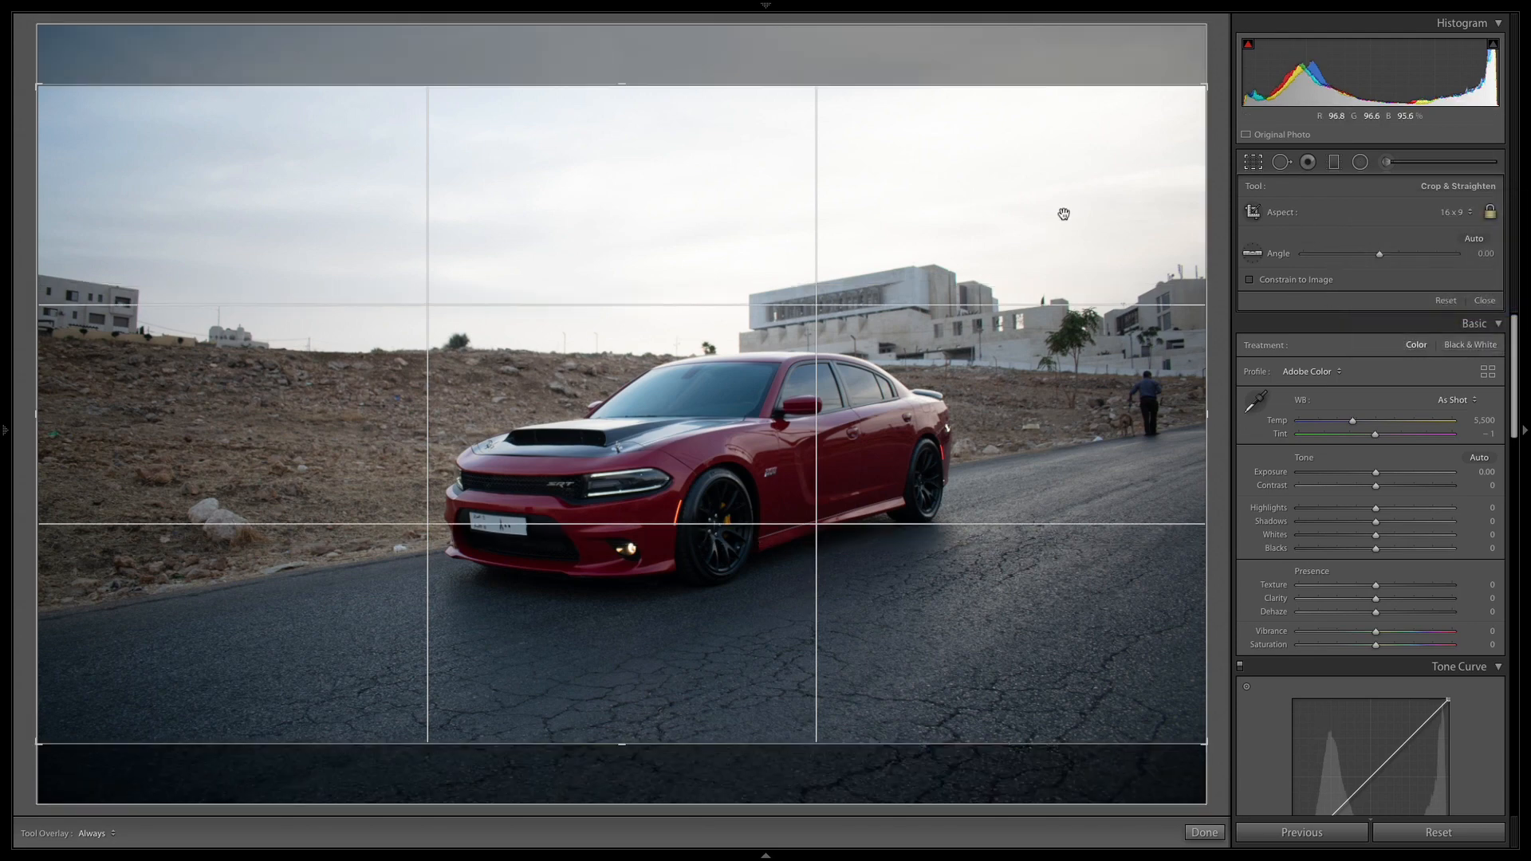
Tighten the crop slightly and reposition the photo so the car sits lower with more sky, and apply the crop.
mouse_move(1206, 90)
left_mouse_down()
mouse_move(1145, 122)
mouse_move(1220, 82)
mouse_move(1189, 95)
mouse_move(1188, 115)
left_mouse_up()
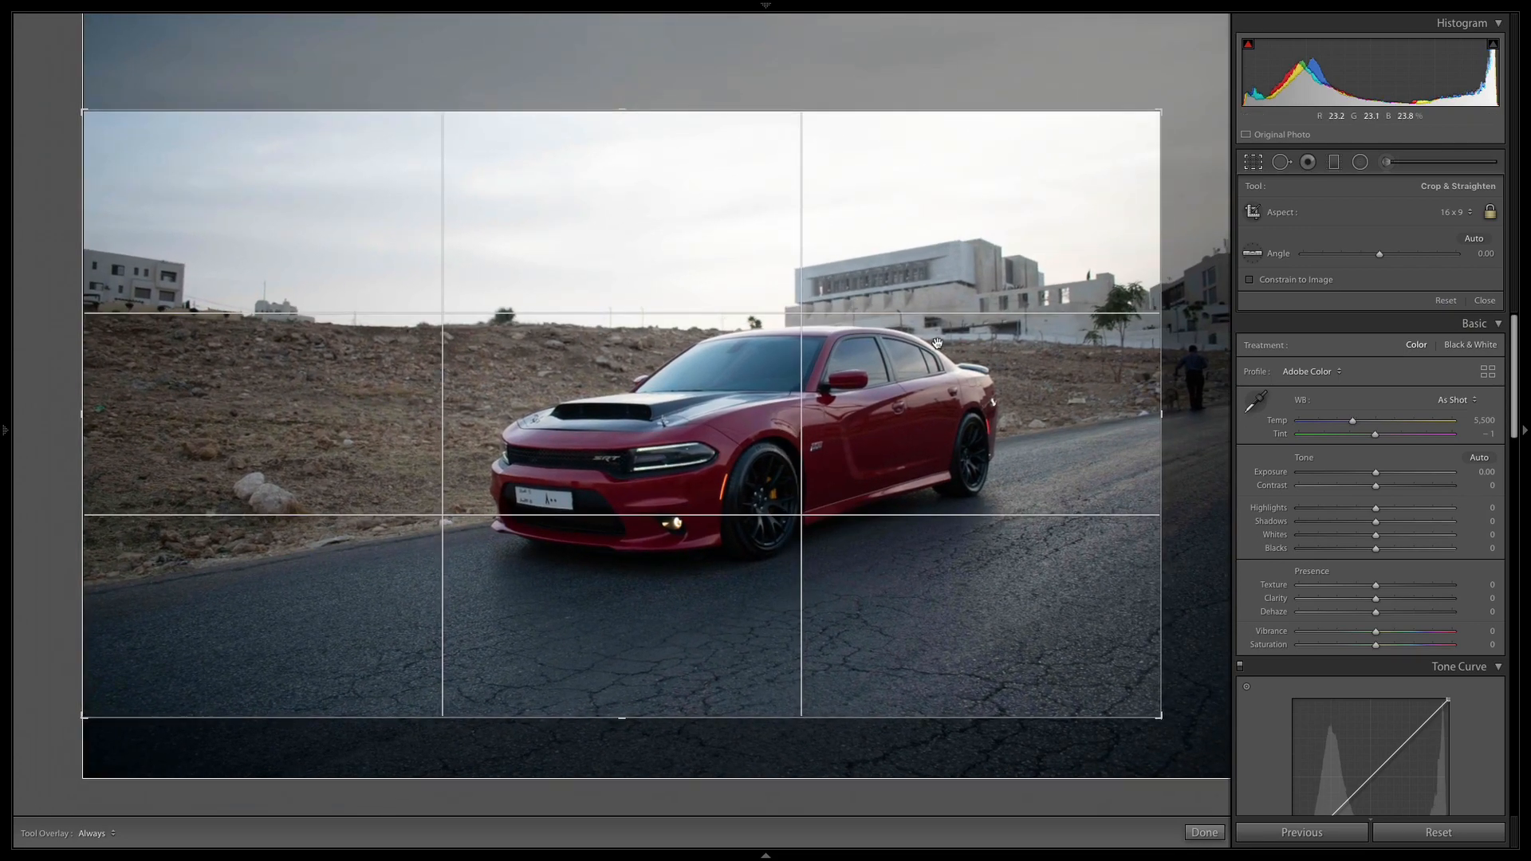
left_click_drag(1056, 222, 1111, 289)
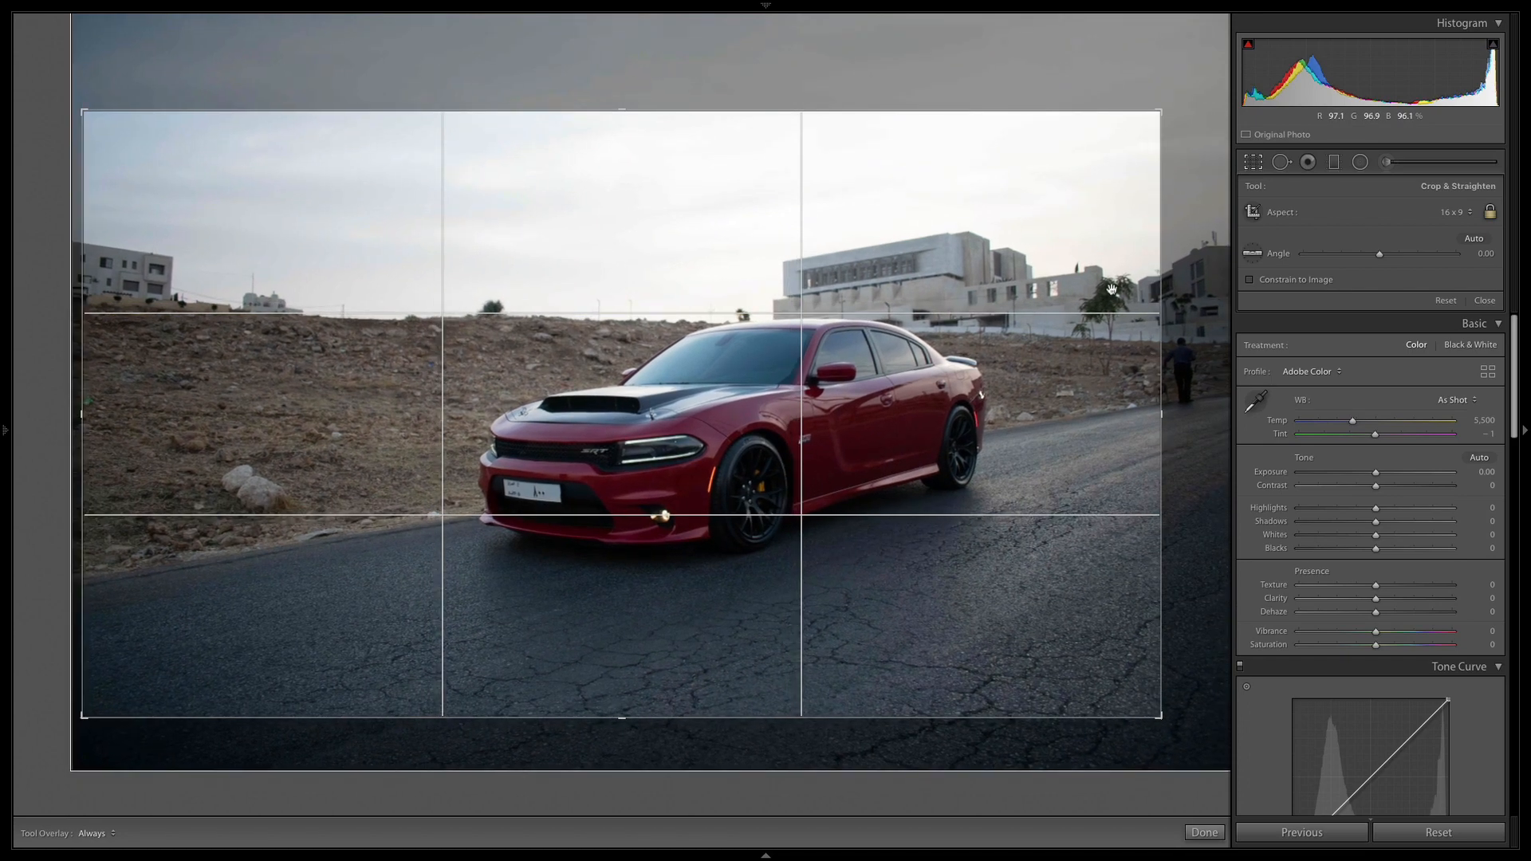
left_click_drag(1071, 345, 1031, 347)
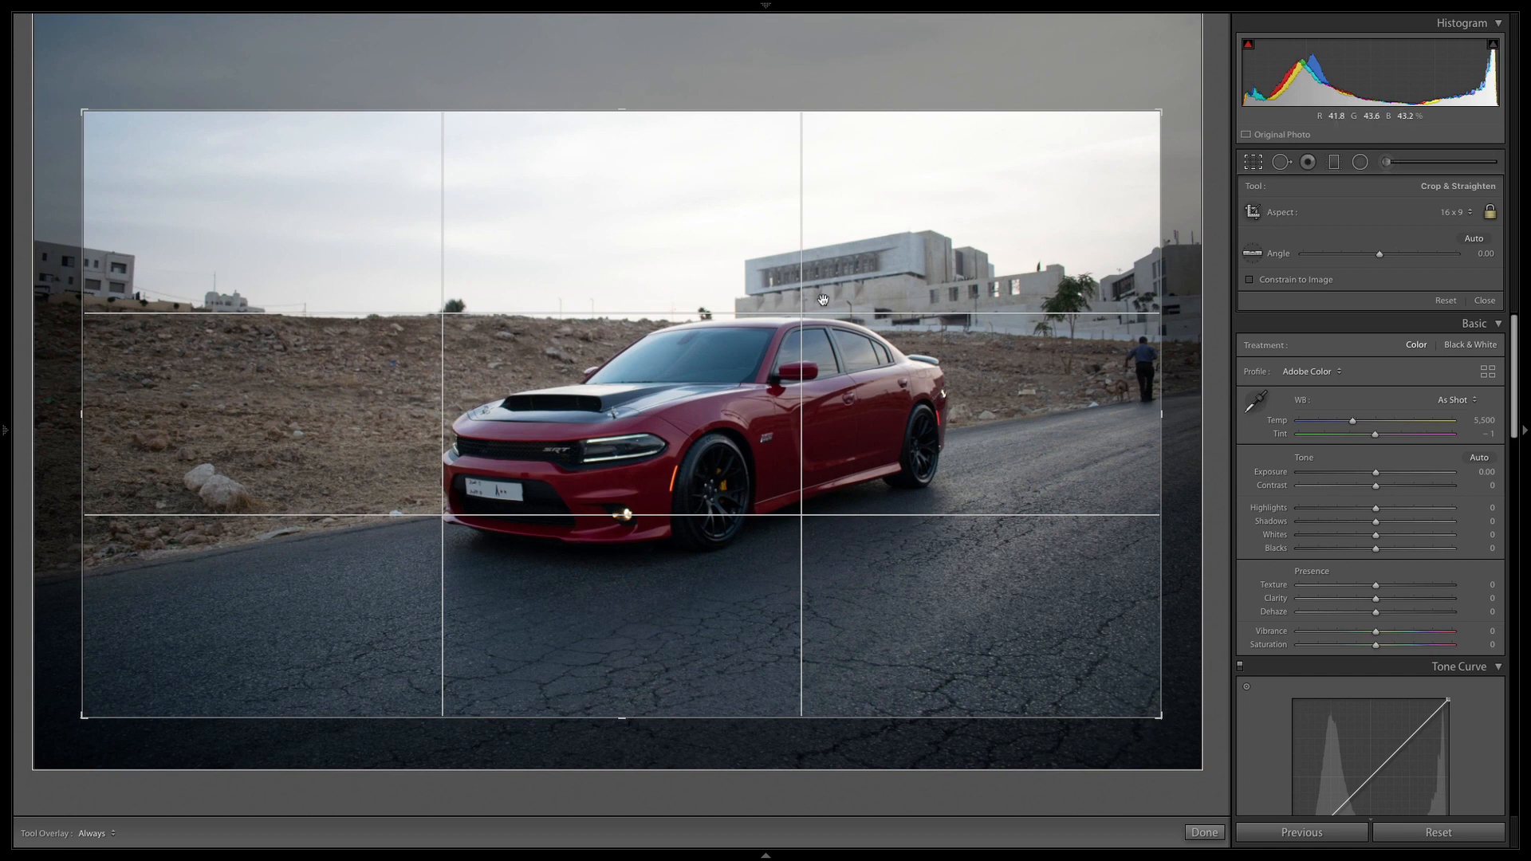
left_click_drag(652, 371, 653, 367)
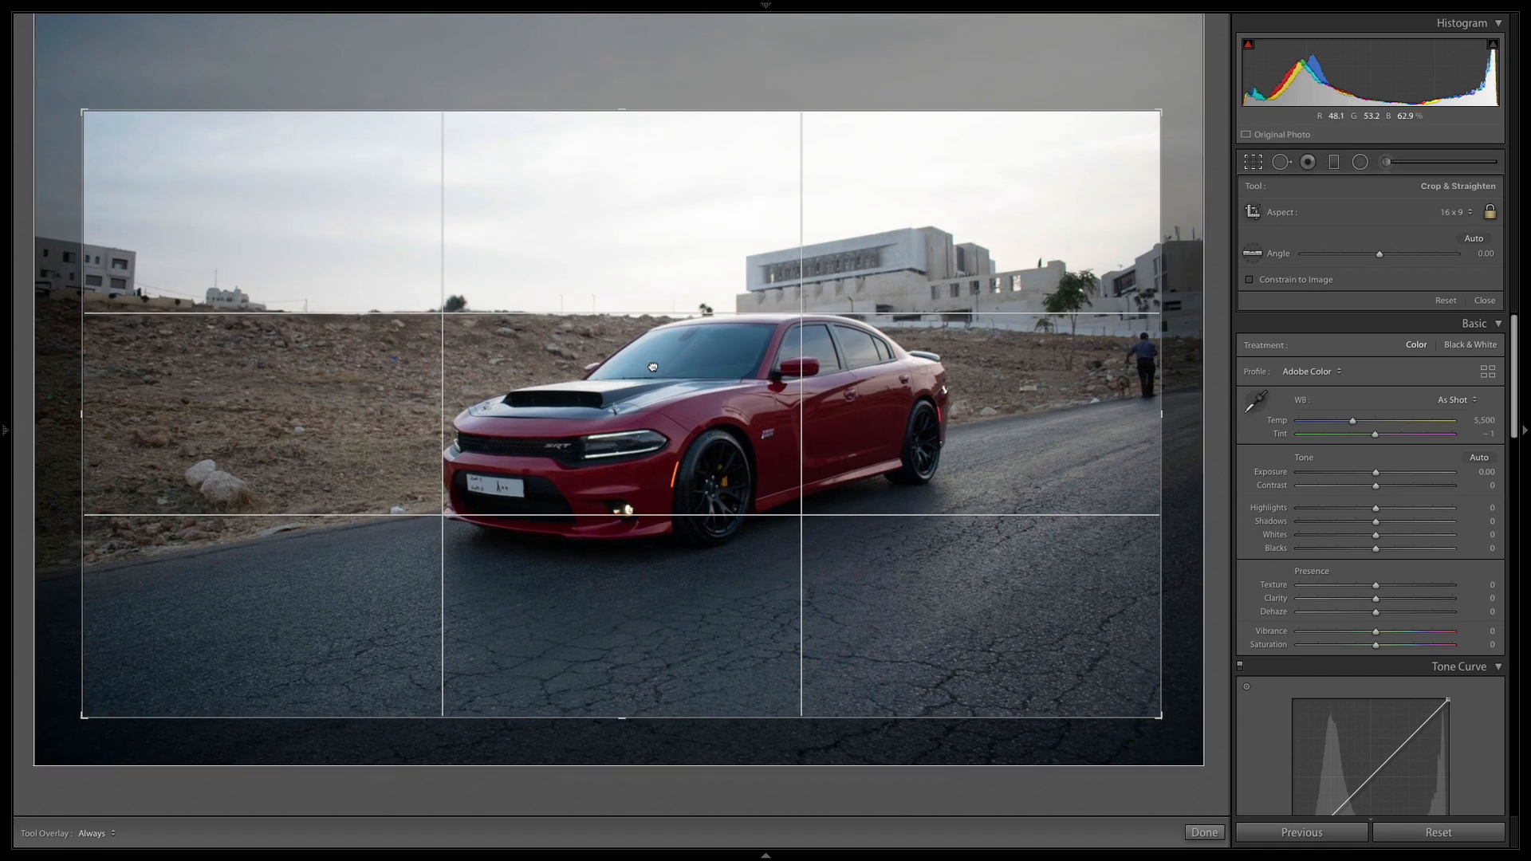
left_click_drag(1184, 144, 1184, 144)
left_click_drag(1033, 208, 1019, 287)
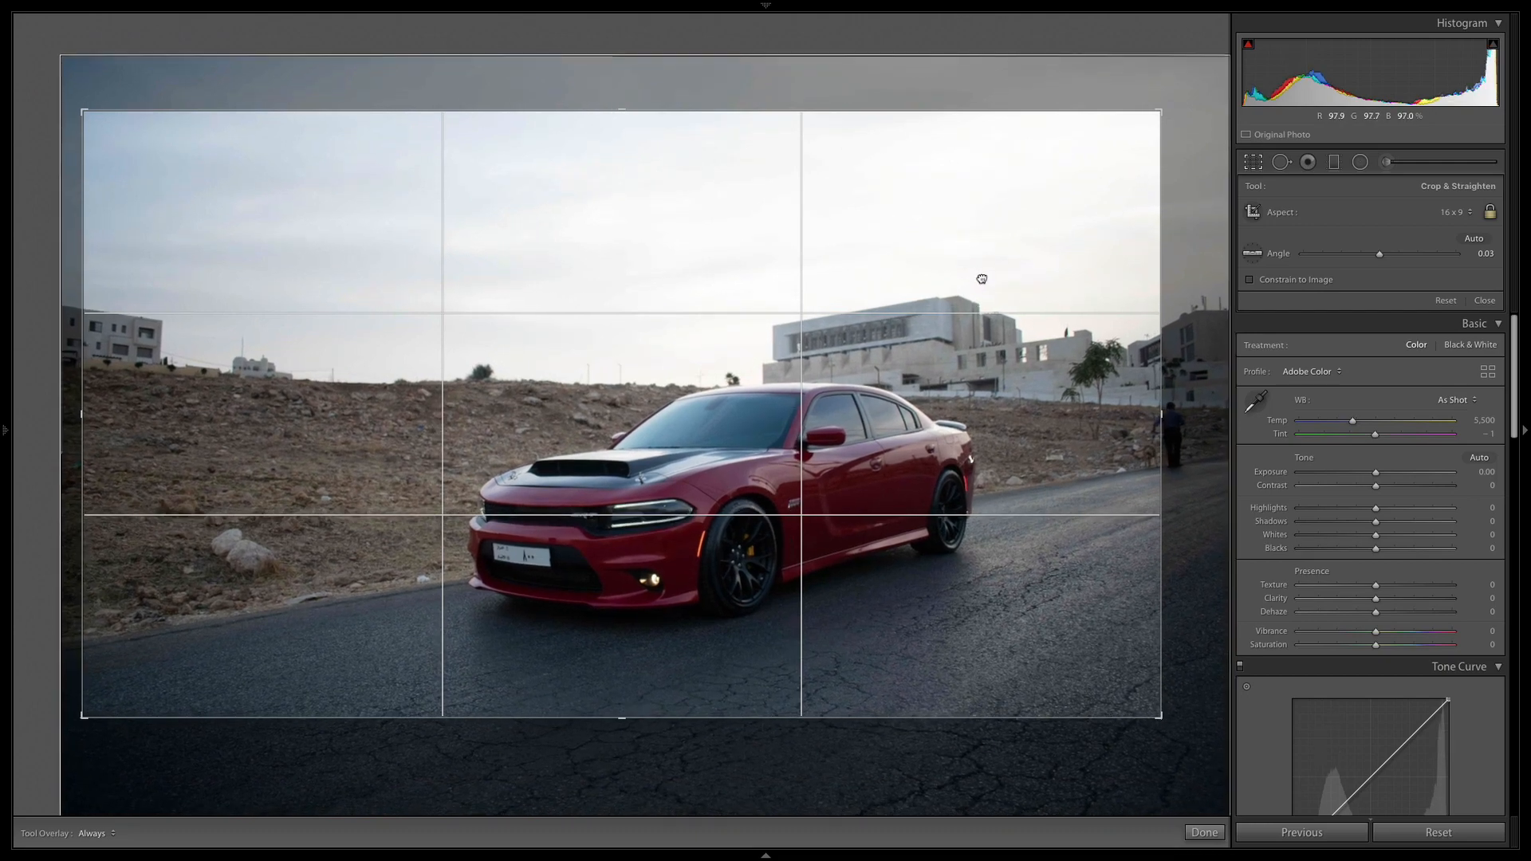
key("Return")
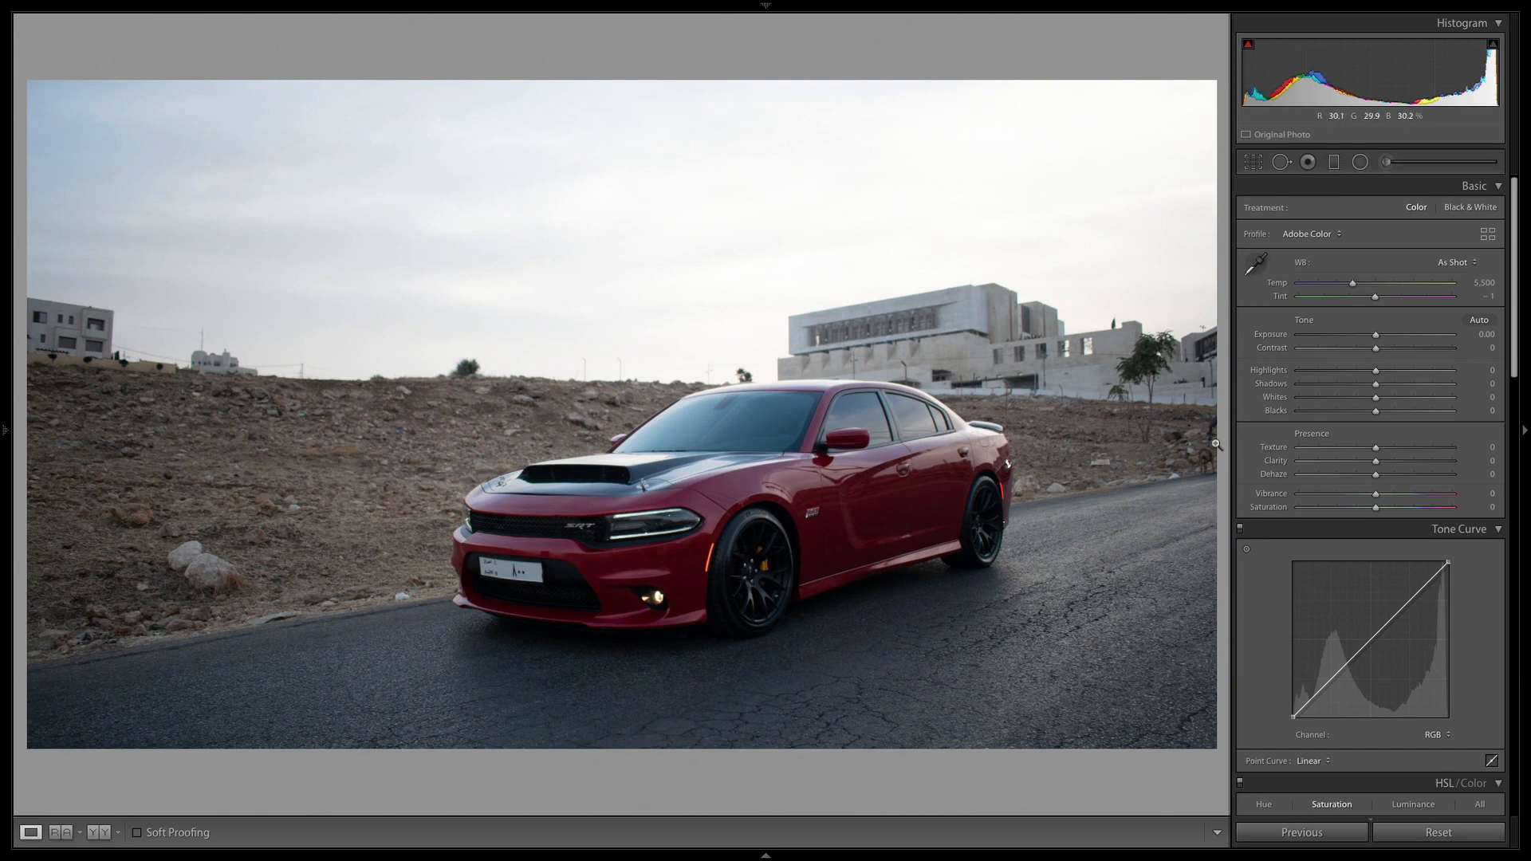
Heal away the man at the photo's right edge, sampling from the rocky ground just beside him.
left_click(1189, 446)
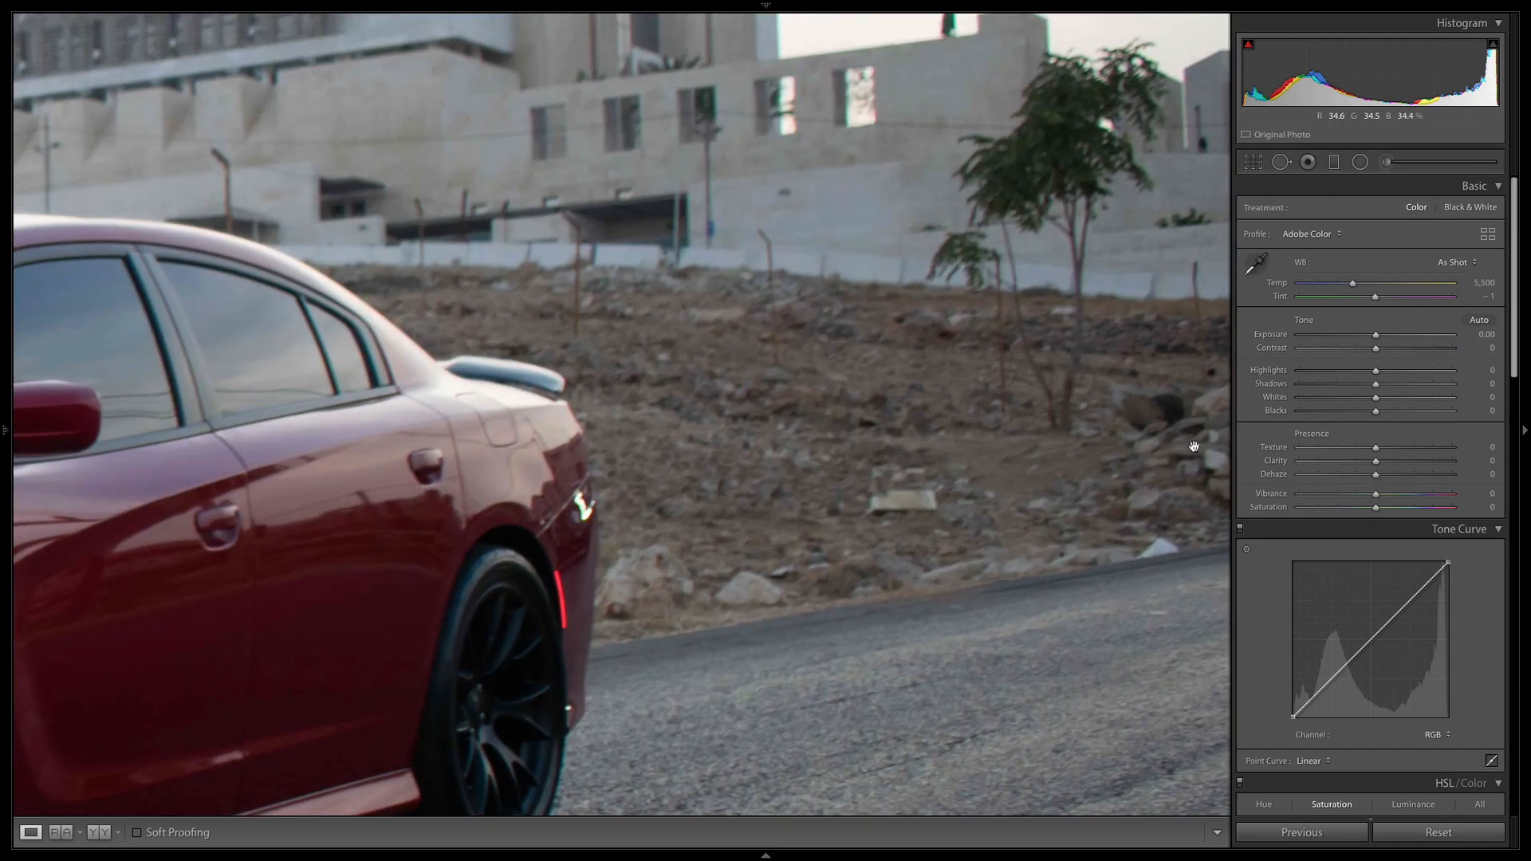
left_click_drag(1191, 448, 948, 452)
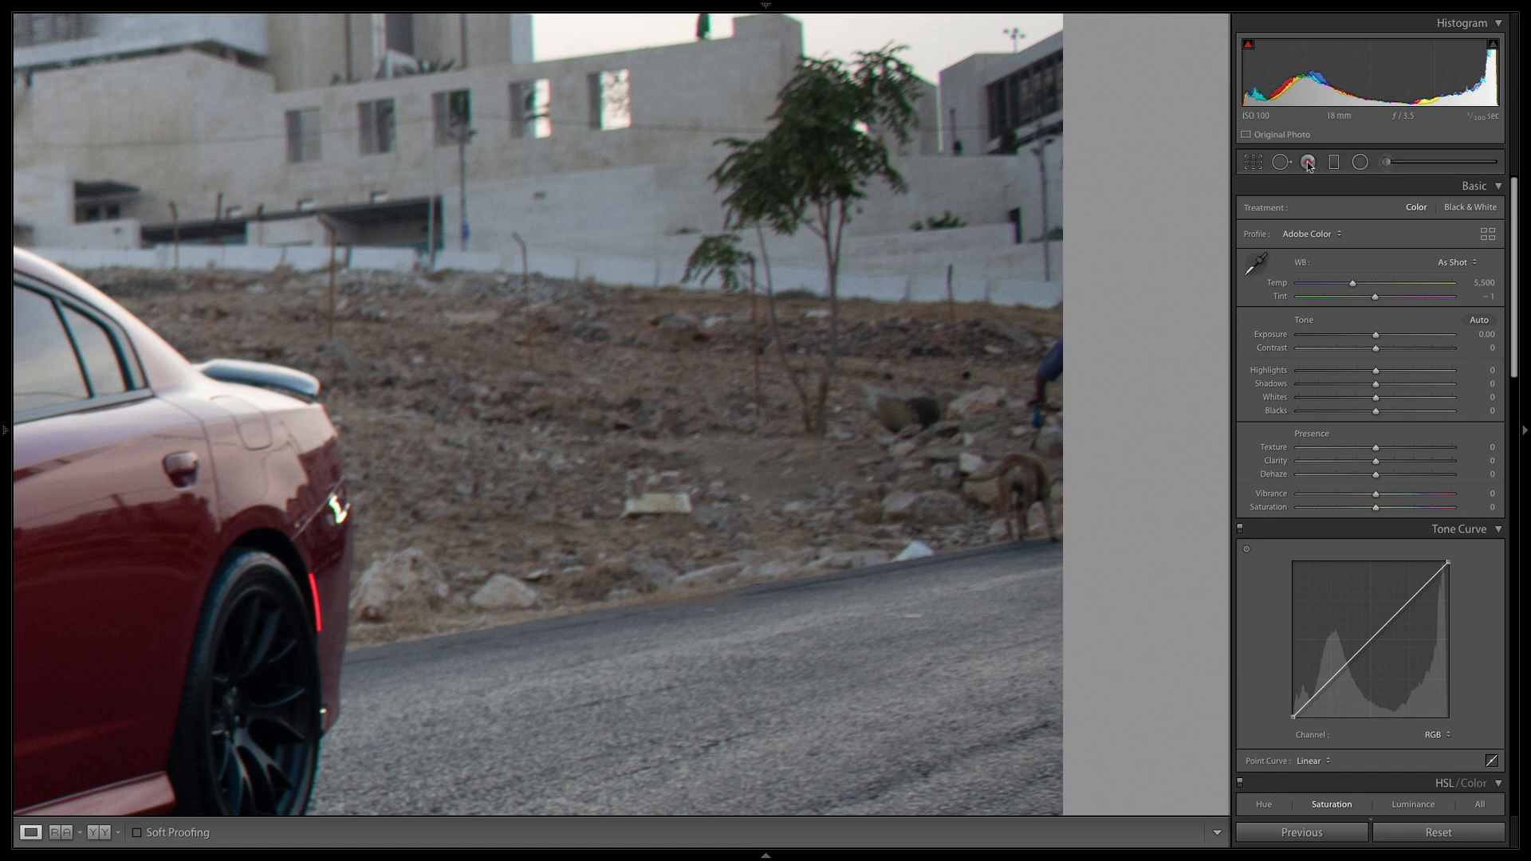
left_click(1281, 162)
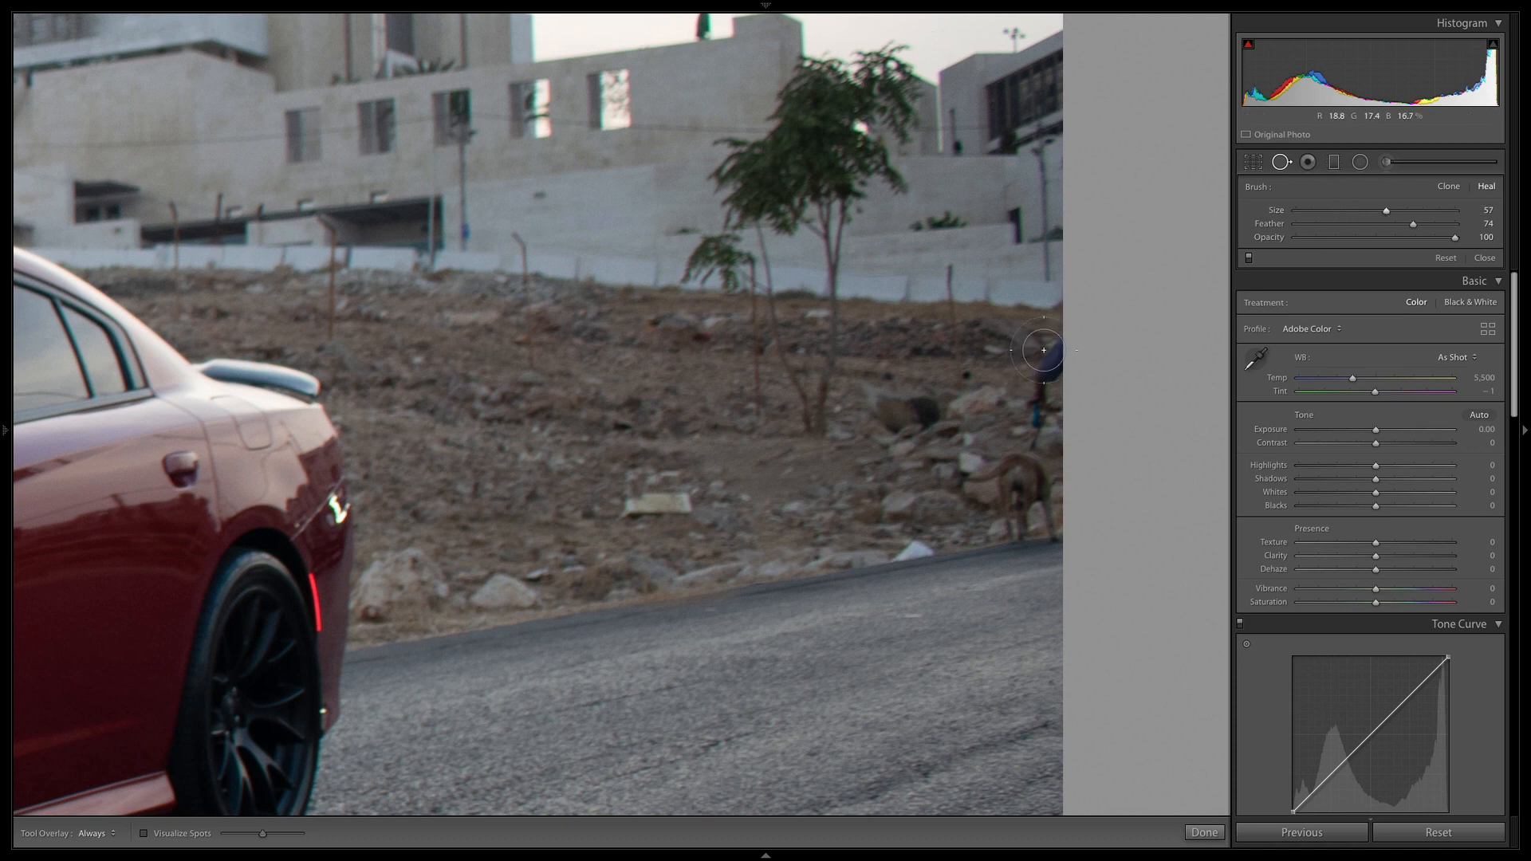
left_click_drag(1037, 347, 1034, 421)
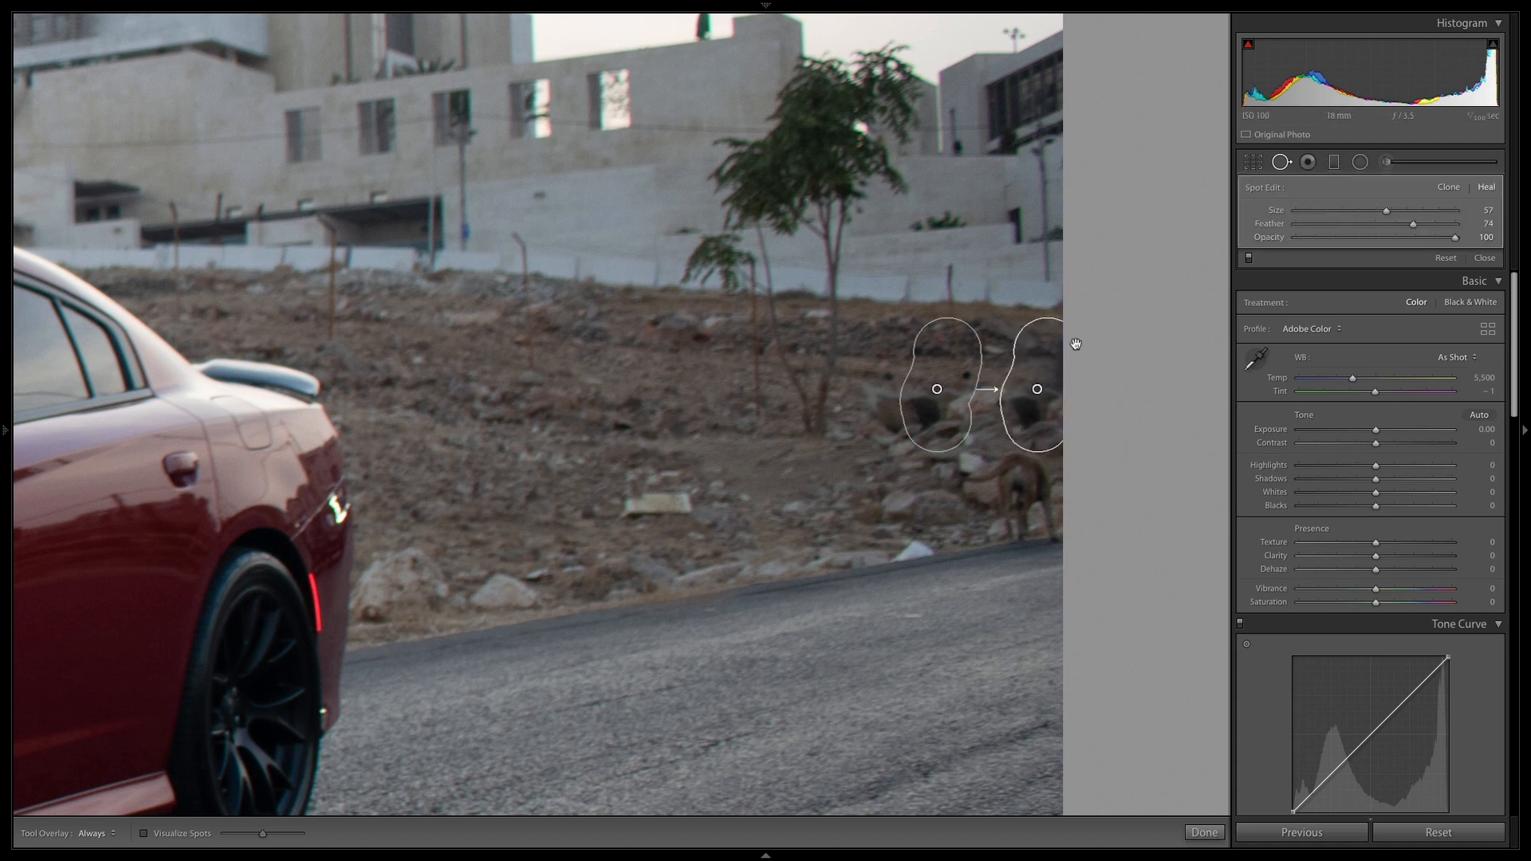
left_click_drag(938, 389, 726, 496)
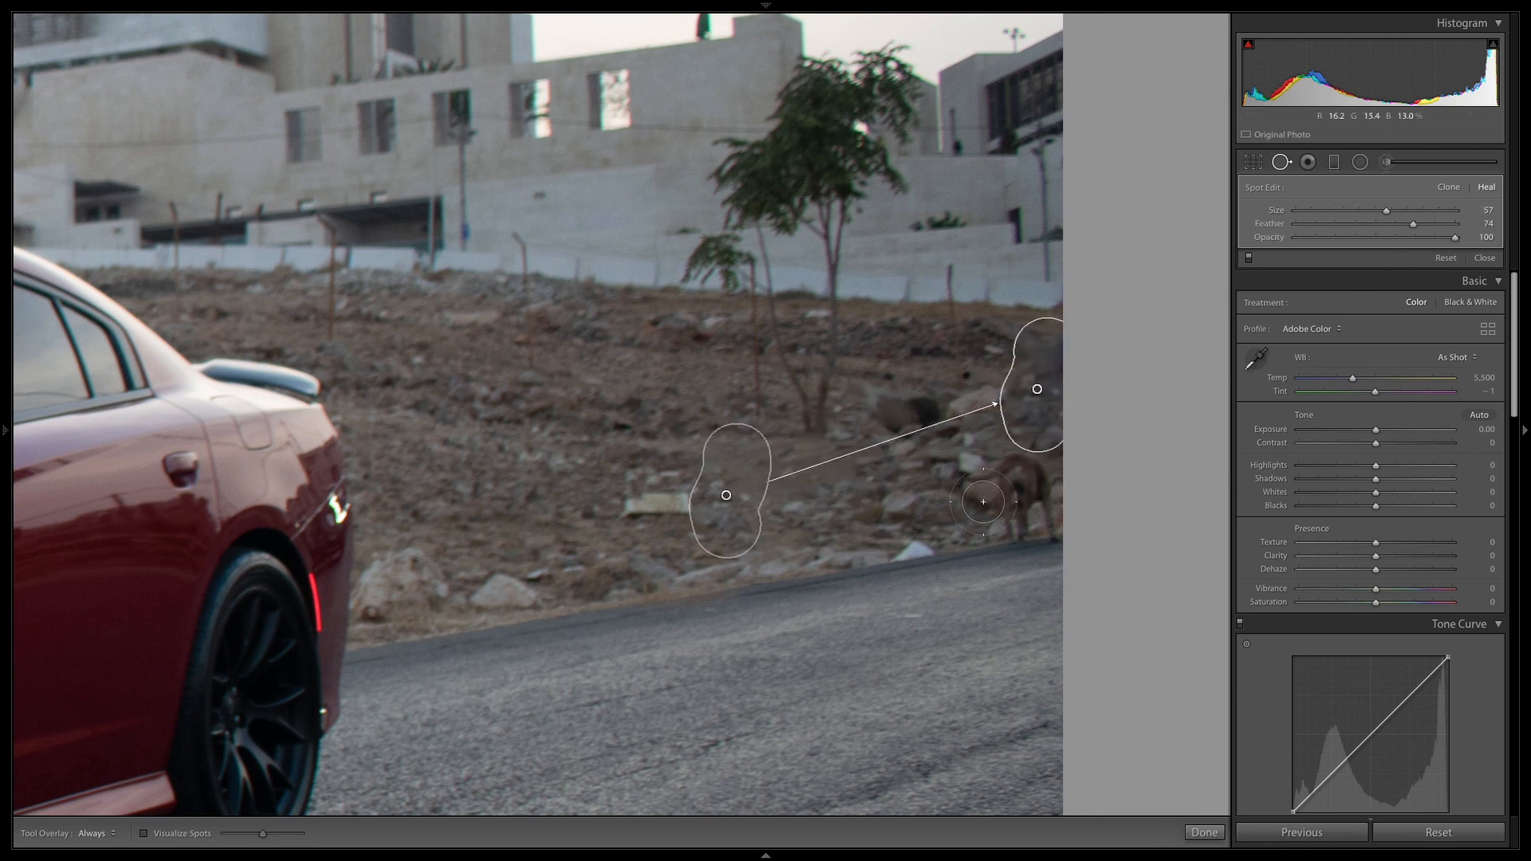
mouse_move(725, 496)
left_mouse_down()
mouse_move(847, 431)
mouse_move(884, 376)
mouse_move(961, 385)
left_mouse_up()
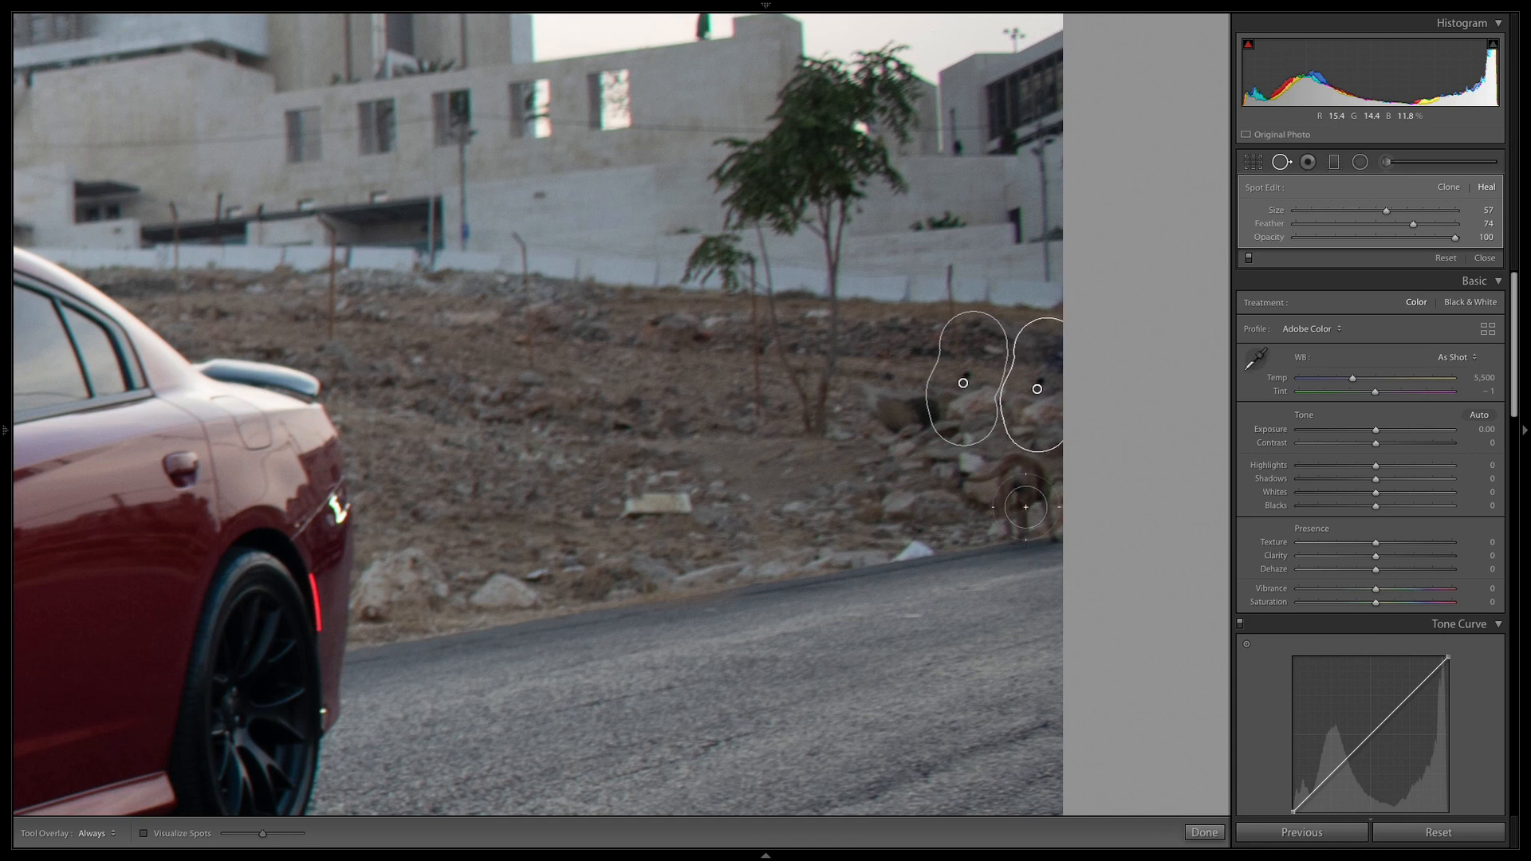
Heal away the dog at the right edge and the roadside patch below it, sampling from matching rocks and road edge.
left_click(1025, 479)
mouse_move(1024, 479)
left_mouse_down()
mouse_move(997, 481)
mouse_move(1033, 503)
left_mouse_up()
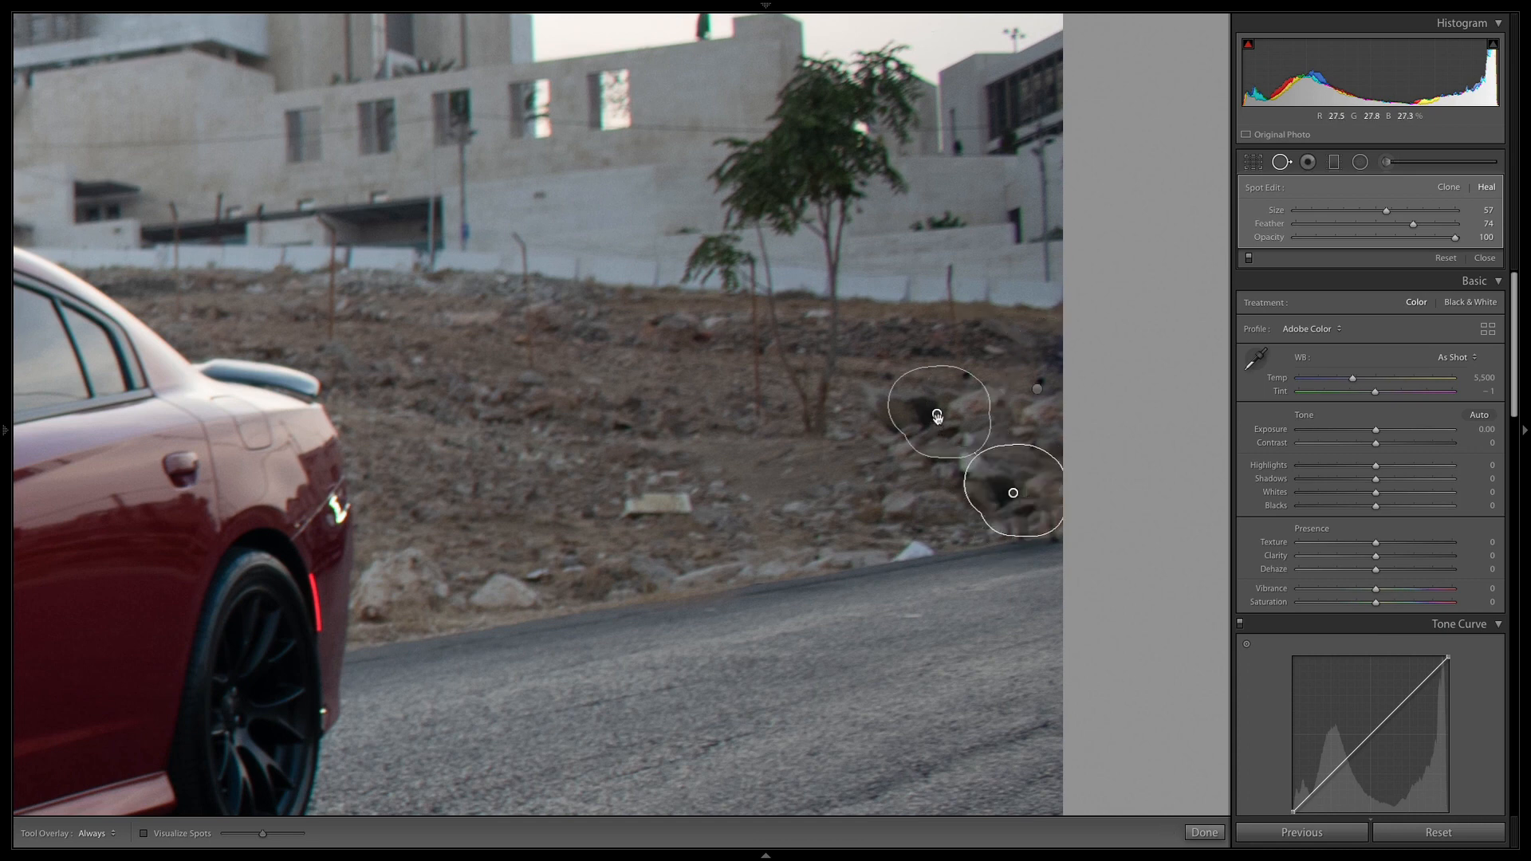
left_click_drag(937, 415, 875, 496)
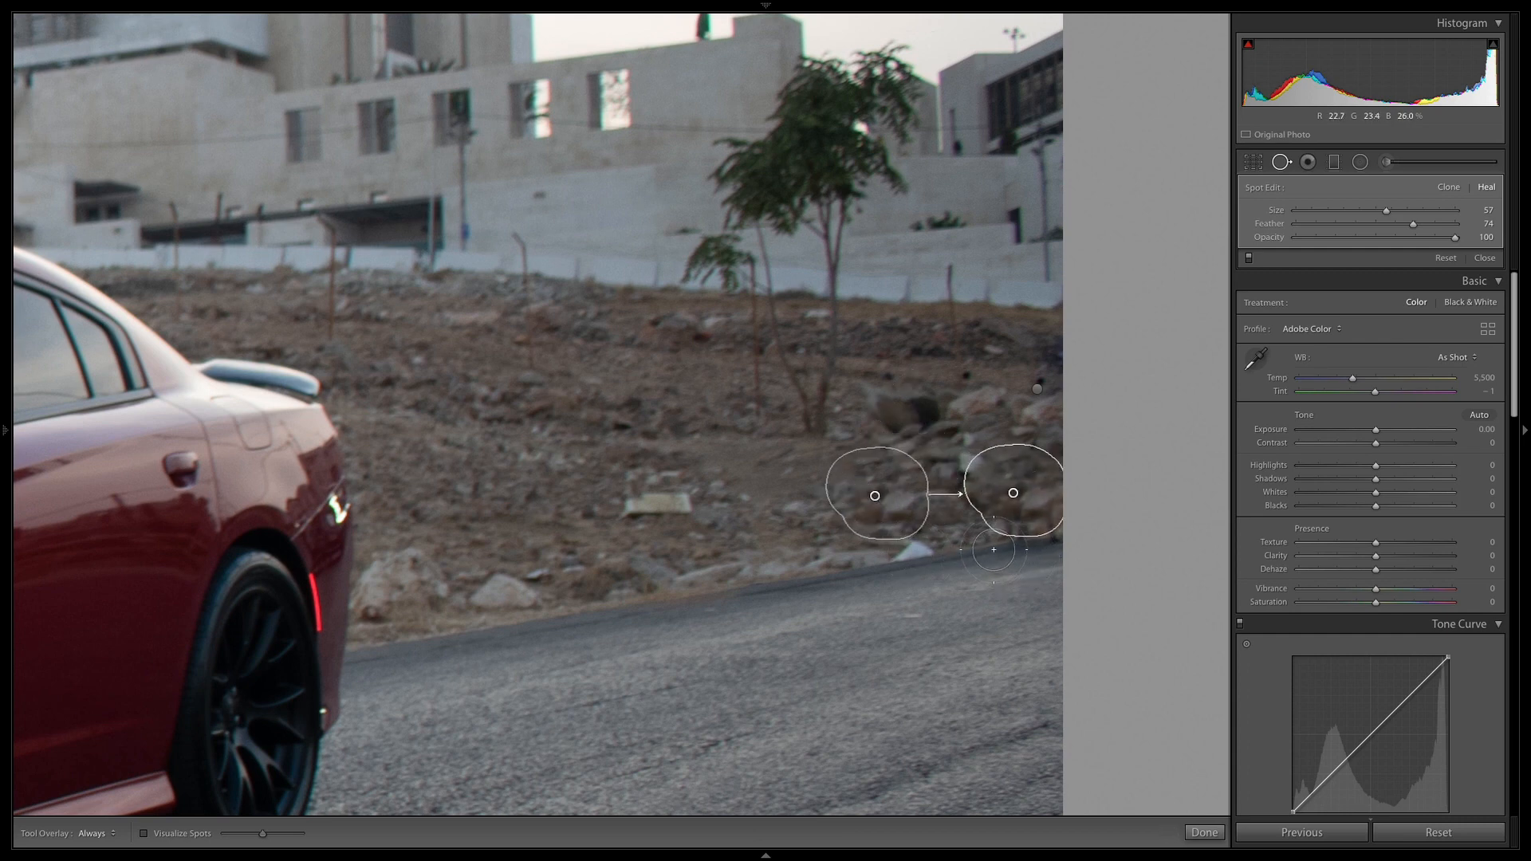
left_click_drag(994, 549, 1045, 527)
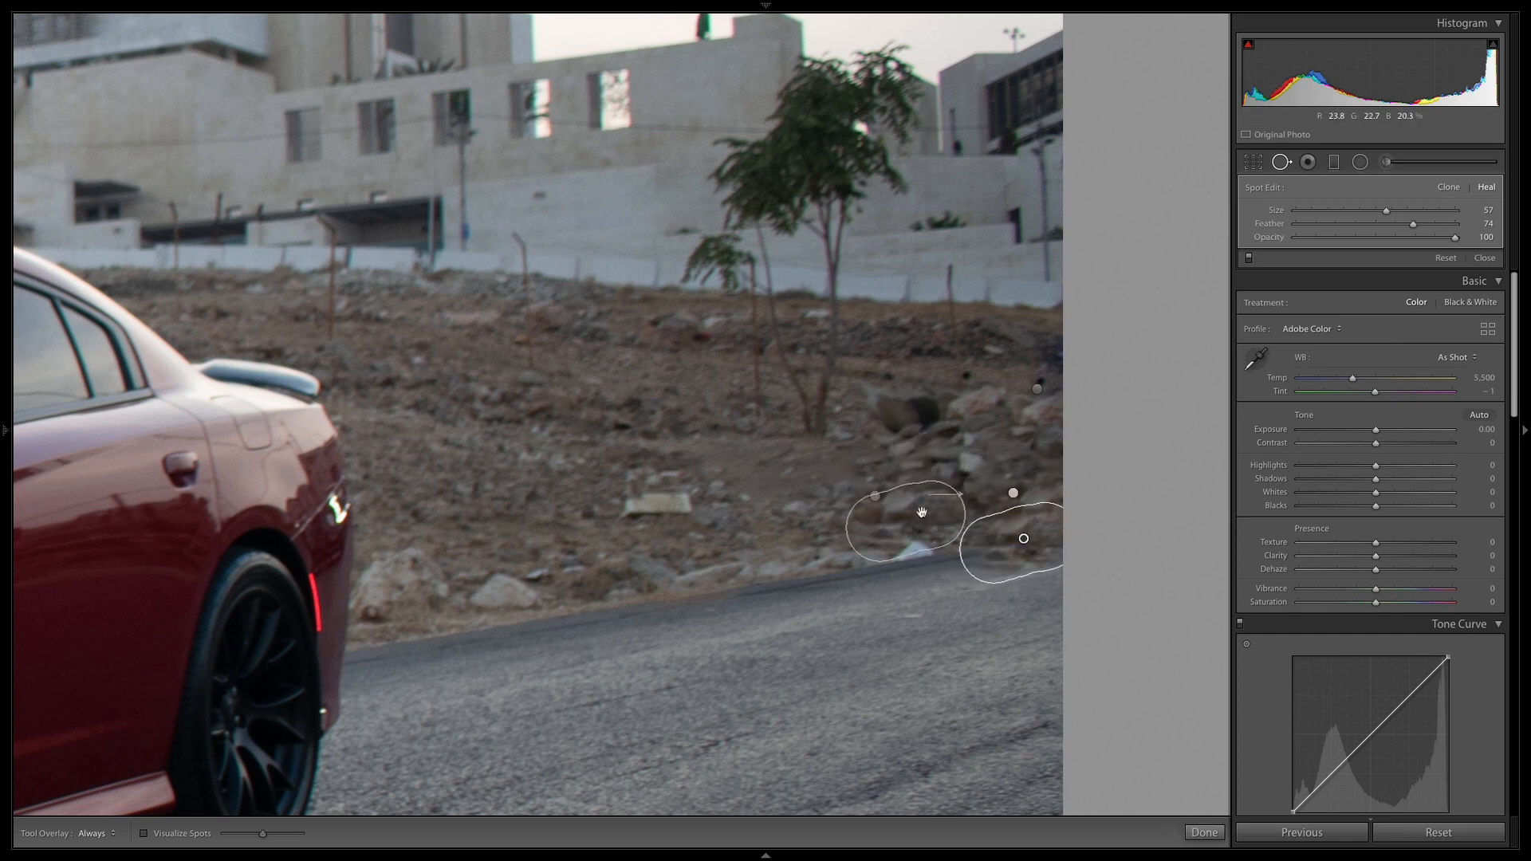
mouse_move(922, 512)
left_mouse_down()
mouse_move(836, 551)
mouse_move(837, 571)
left_mouse_up()
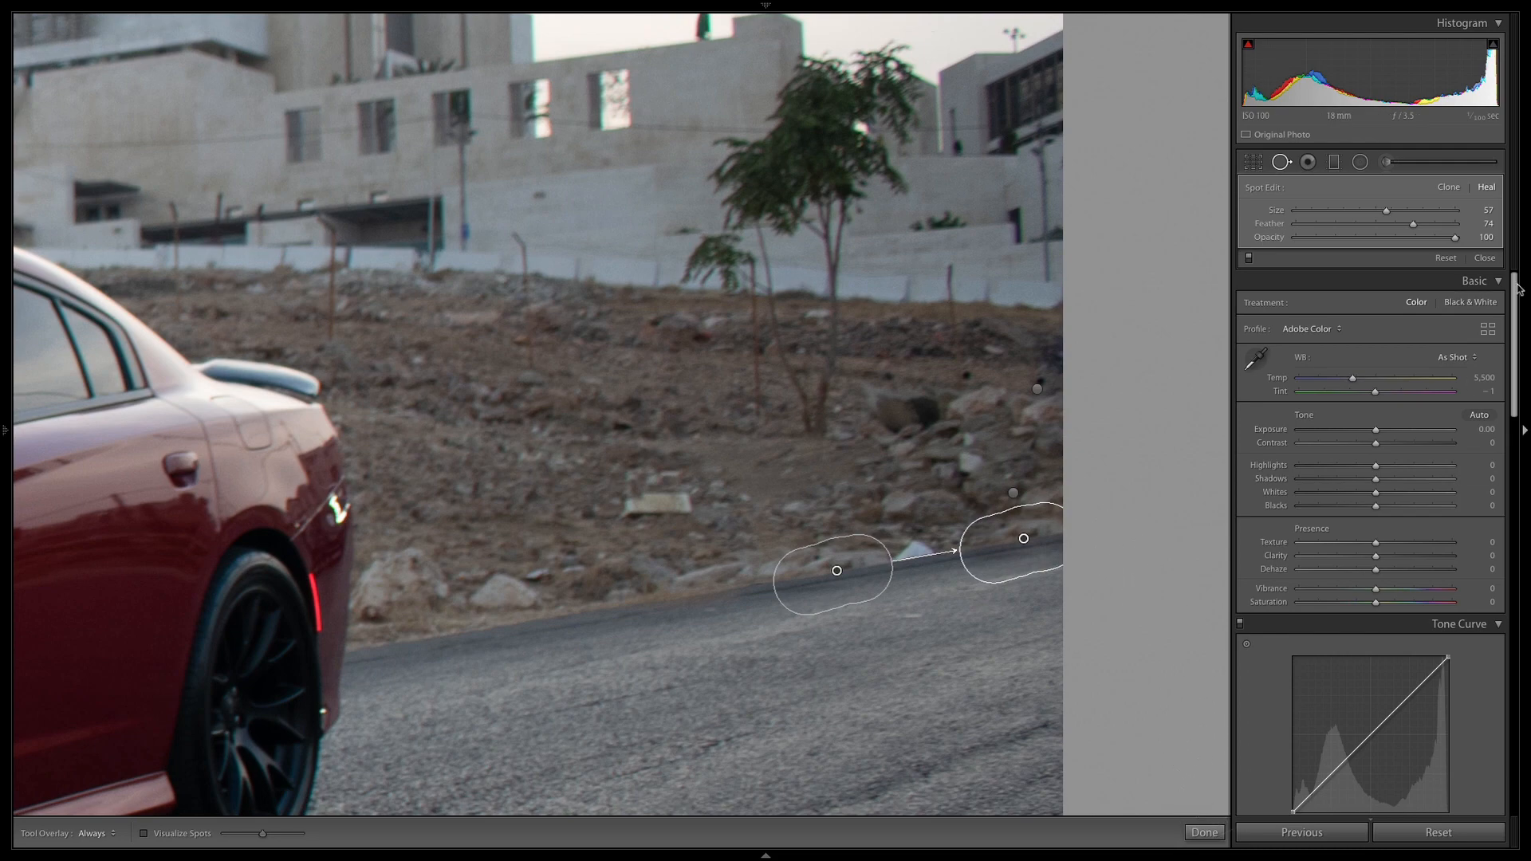
left_click(1205, 833)
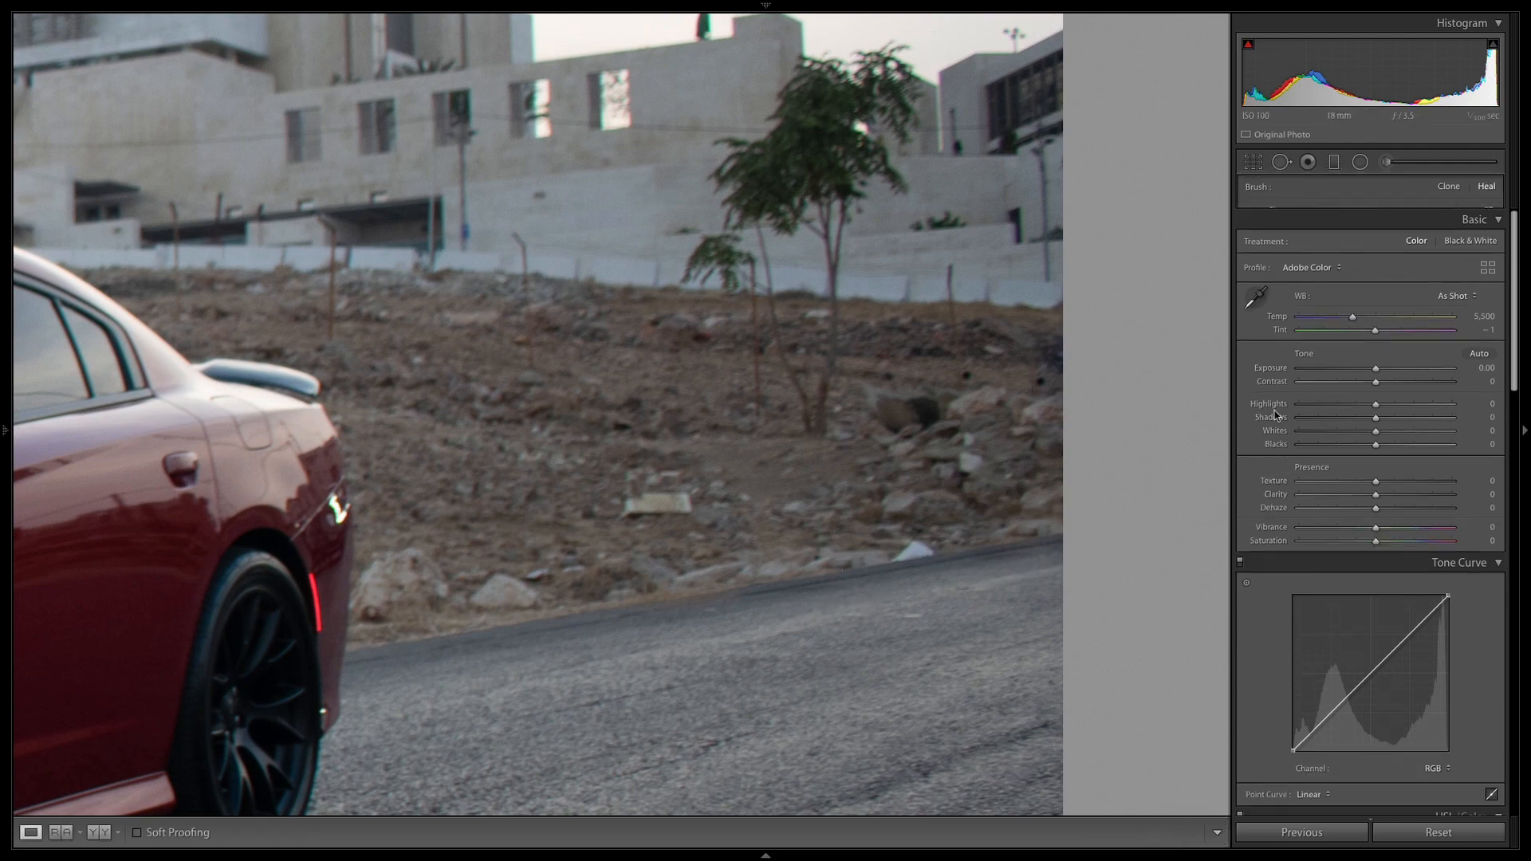
left_click(1005, 387)
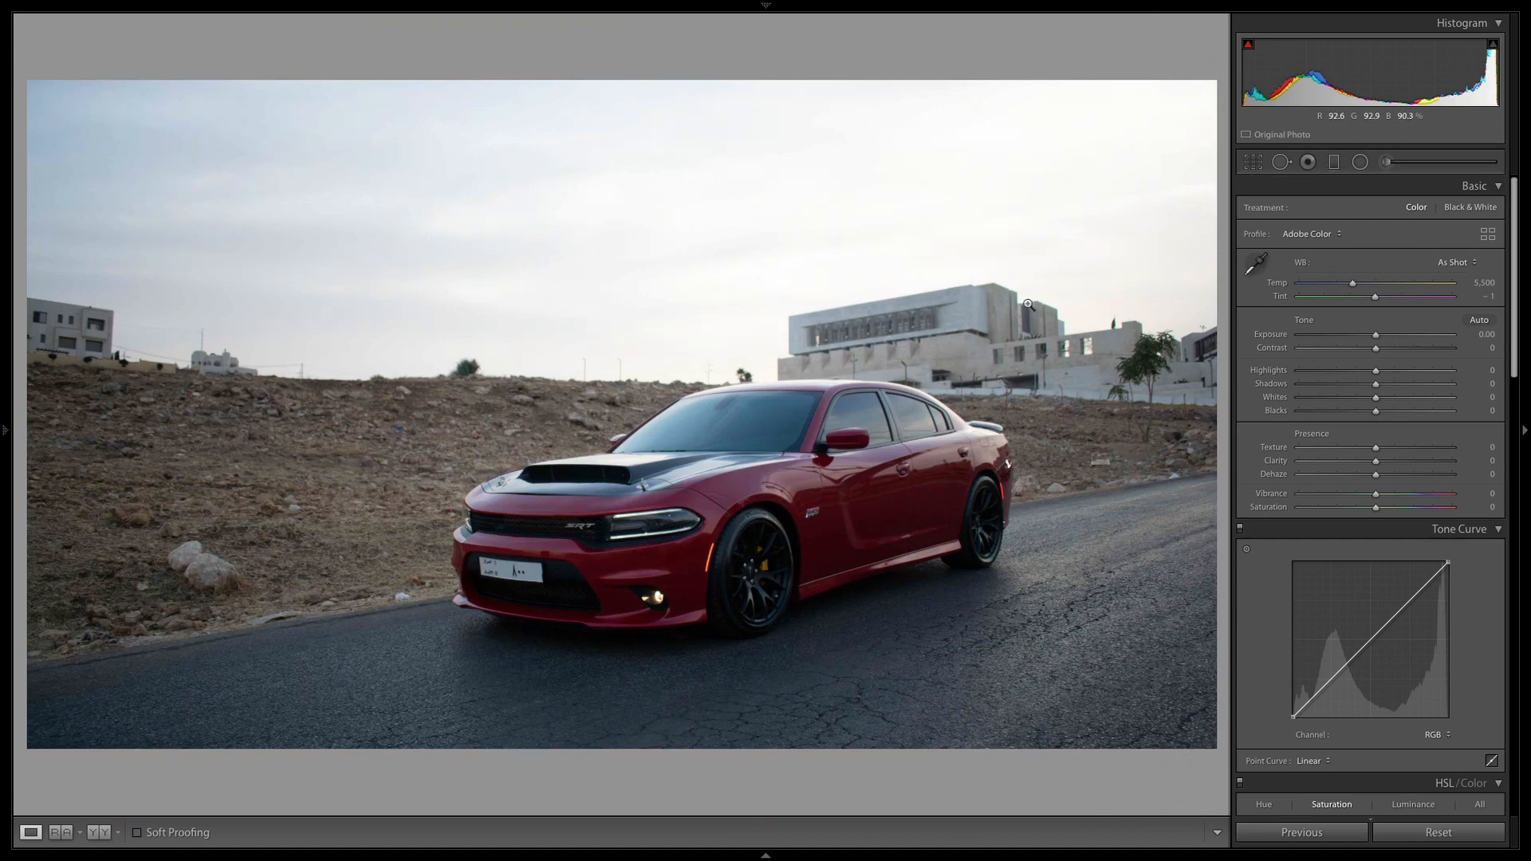
Balance the photo's tones with Exposure +0.40, Highlights −32, Shadows +35 and Whites −62.
key("backslash")
key("backslash")
key("backslash")
key("backslash")
key("backslash")
key("backslash")
mouse_move(1384, 388)
left_mouse_down()
mouse_move(1423, 381)
mouse_move(1412, 386)
left_mouse_up()
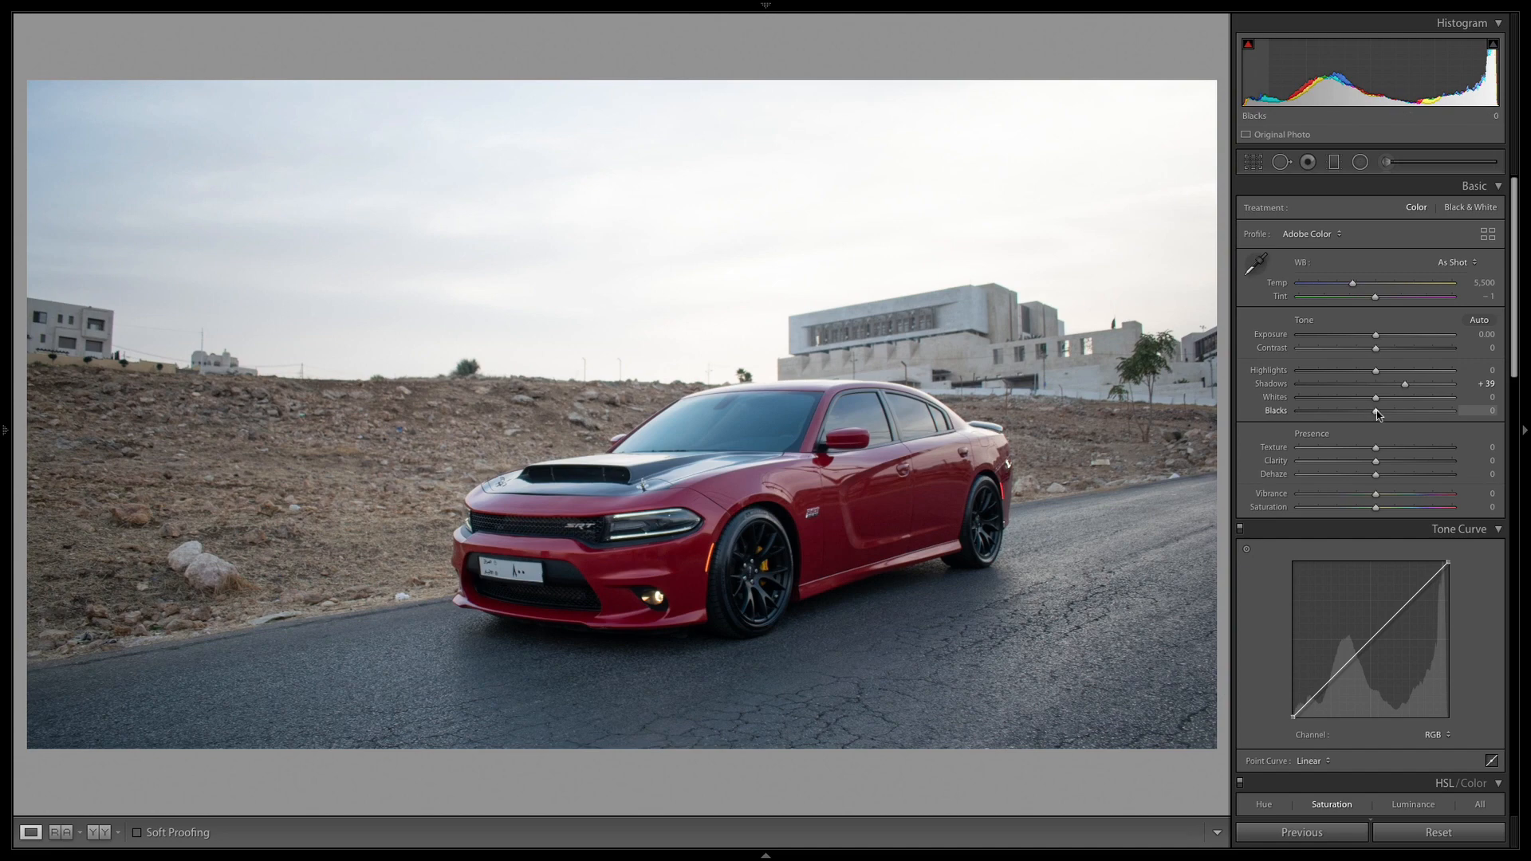
left_click_drag(1380, 333, 1351, 375)
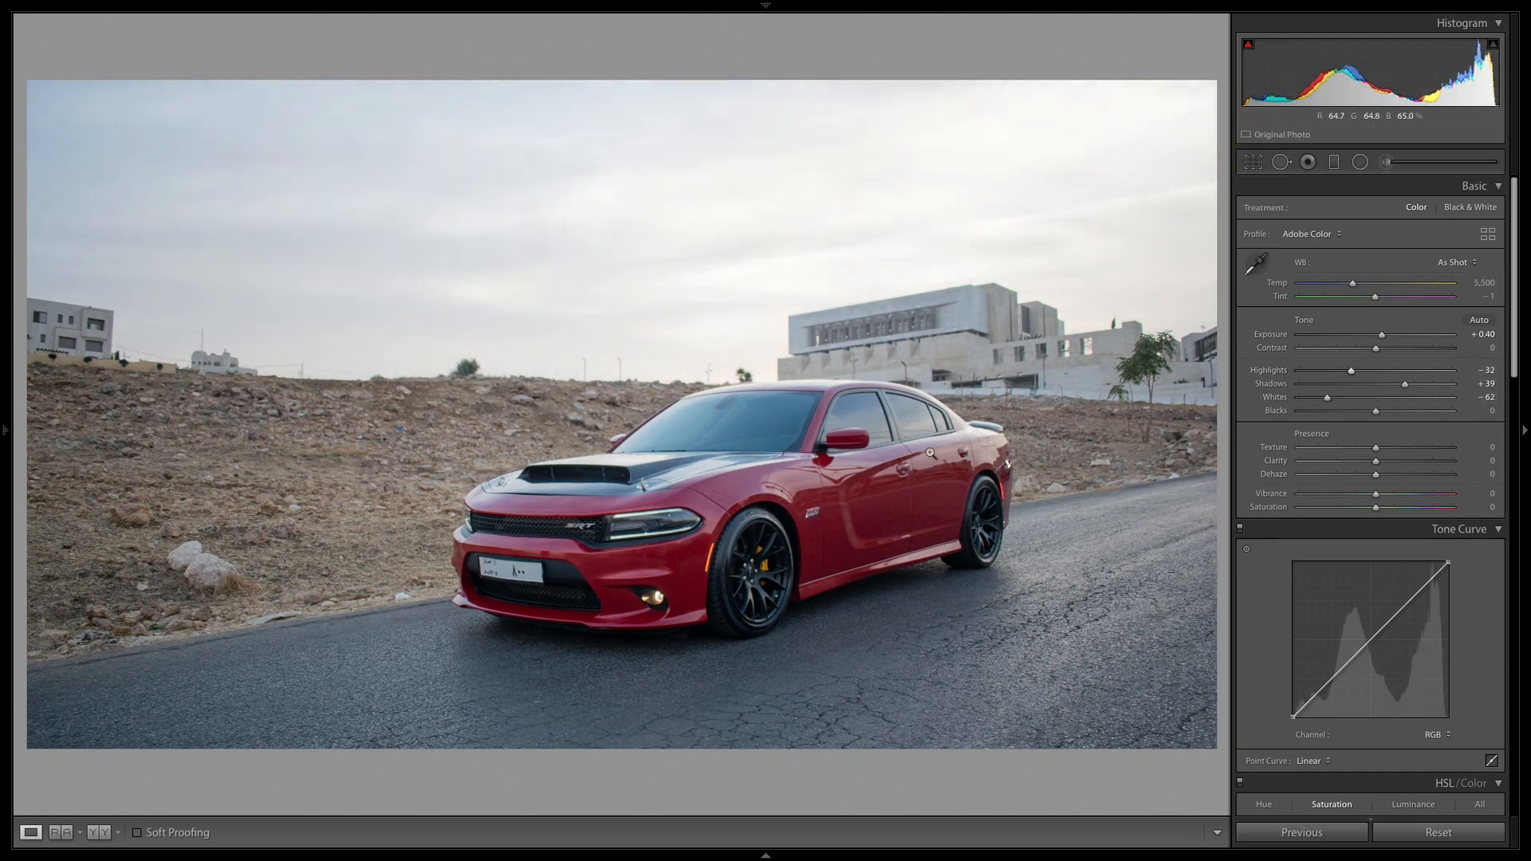
left_click_drag(1405, 384, 1401, 386)
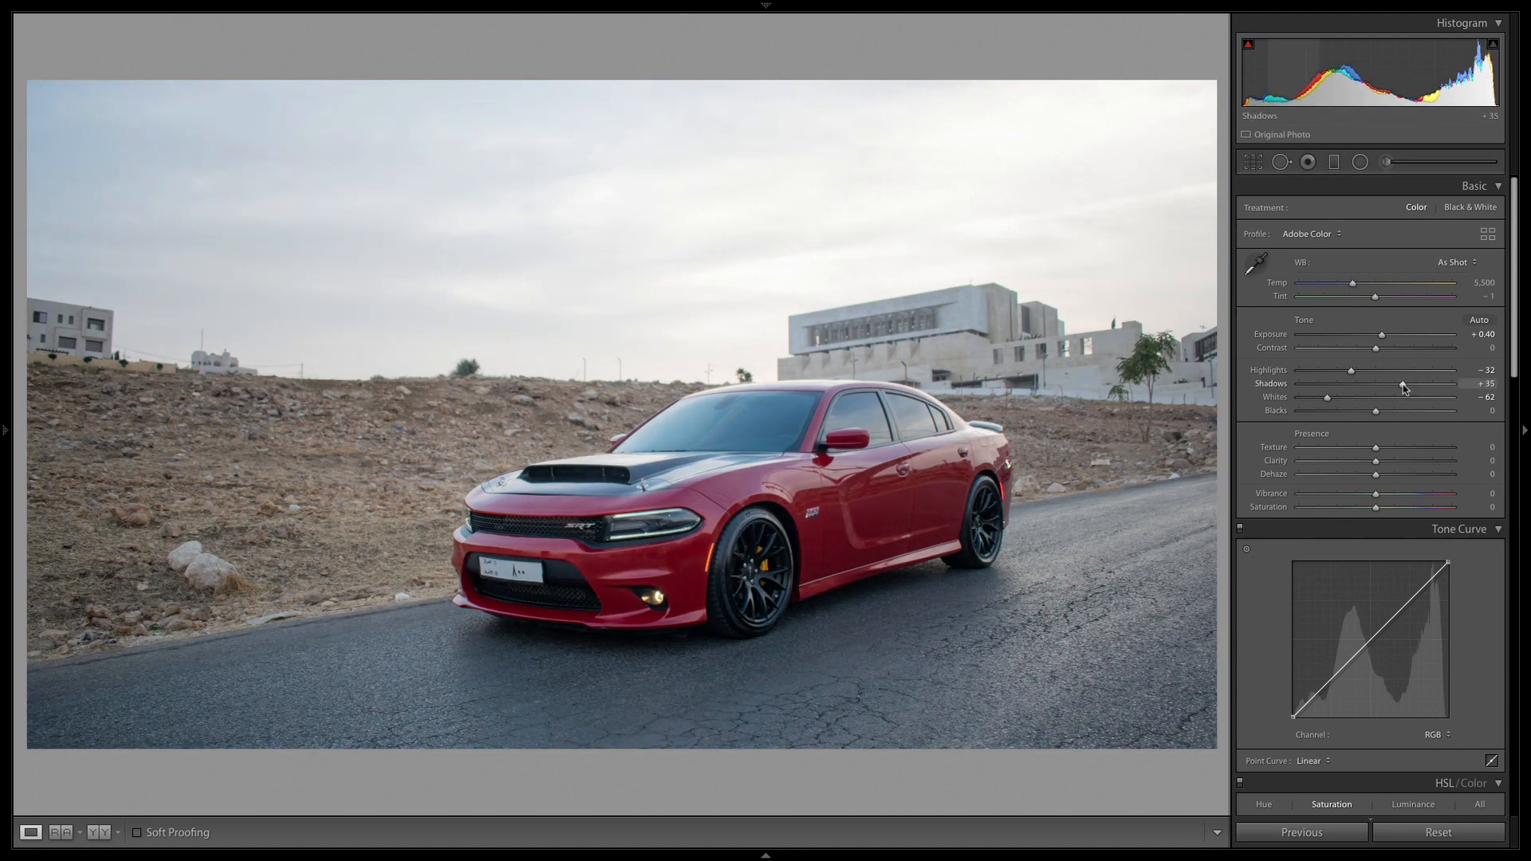
Compare the photo before and after the tone adjustments, both in full and close up on the car's front.
key("backslash")
key("backslash")
key("backslash")
key("backslash")
key("backslash")
key("backslash")
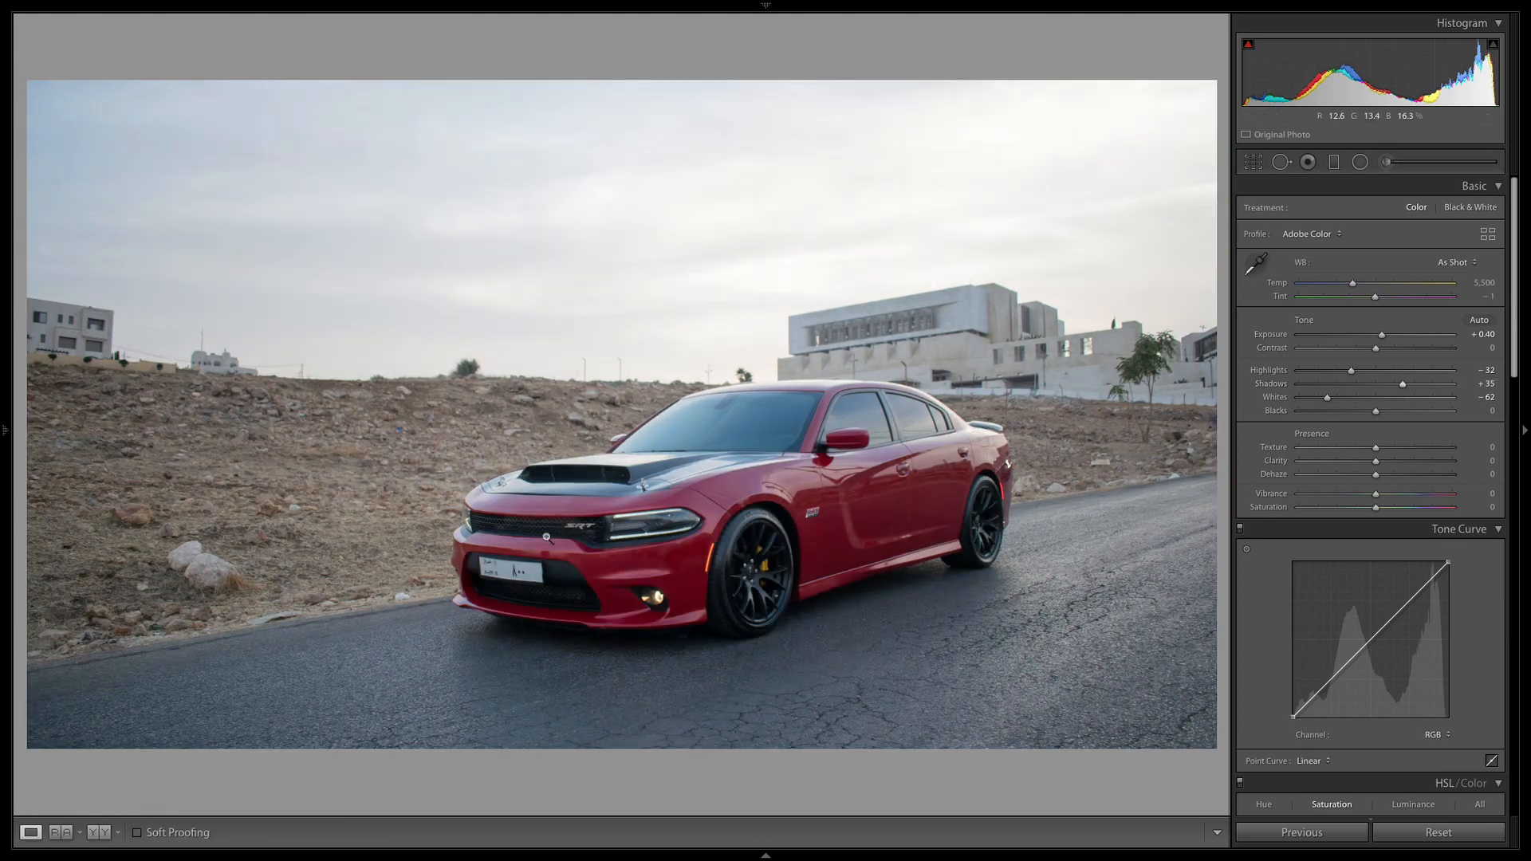
left_click(554, 532)
key("backslash")
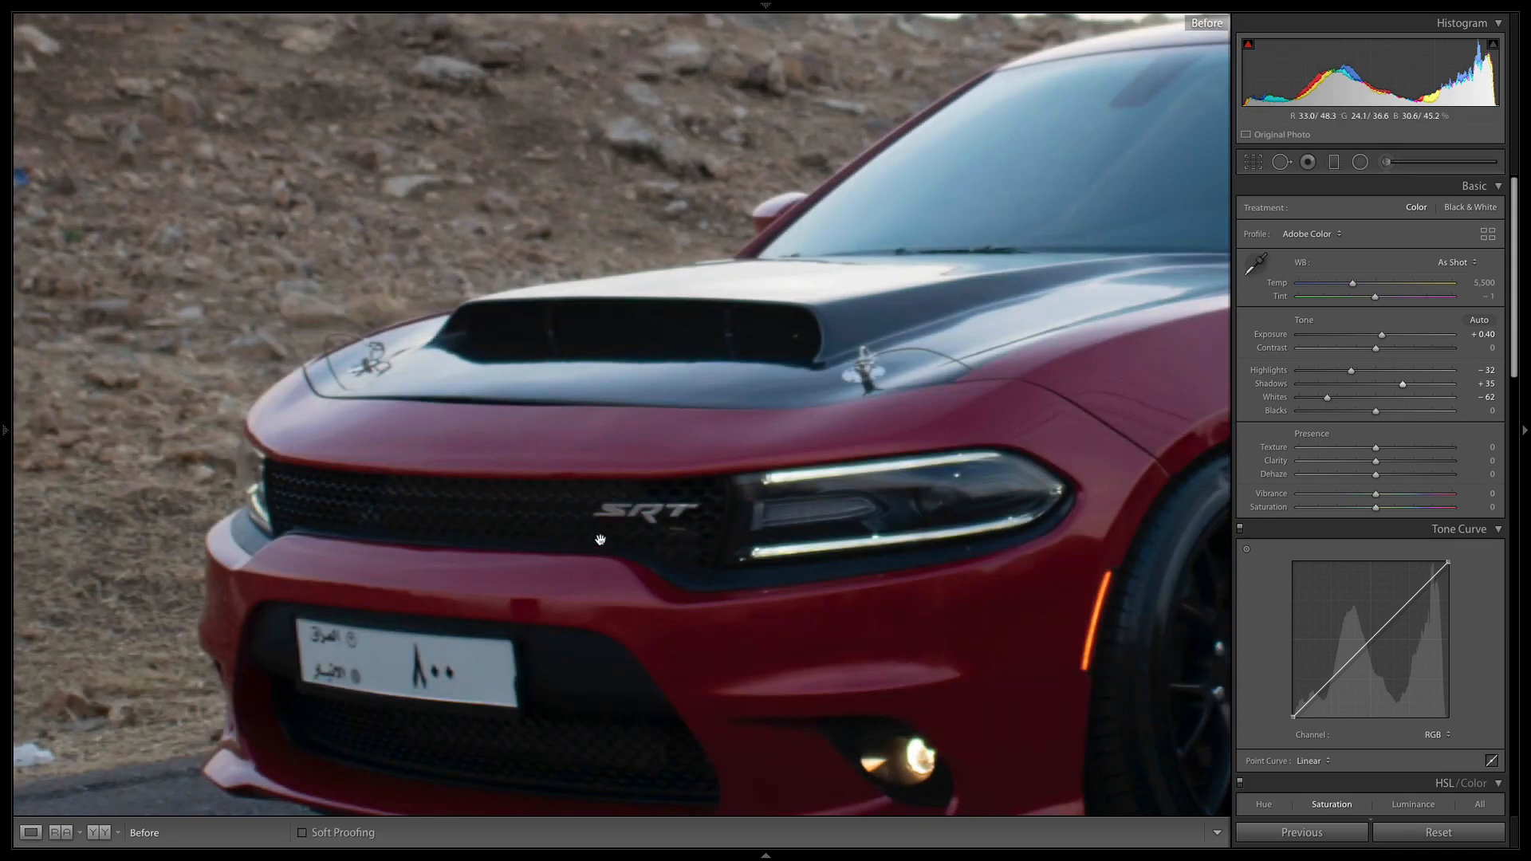
key("backslash")
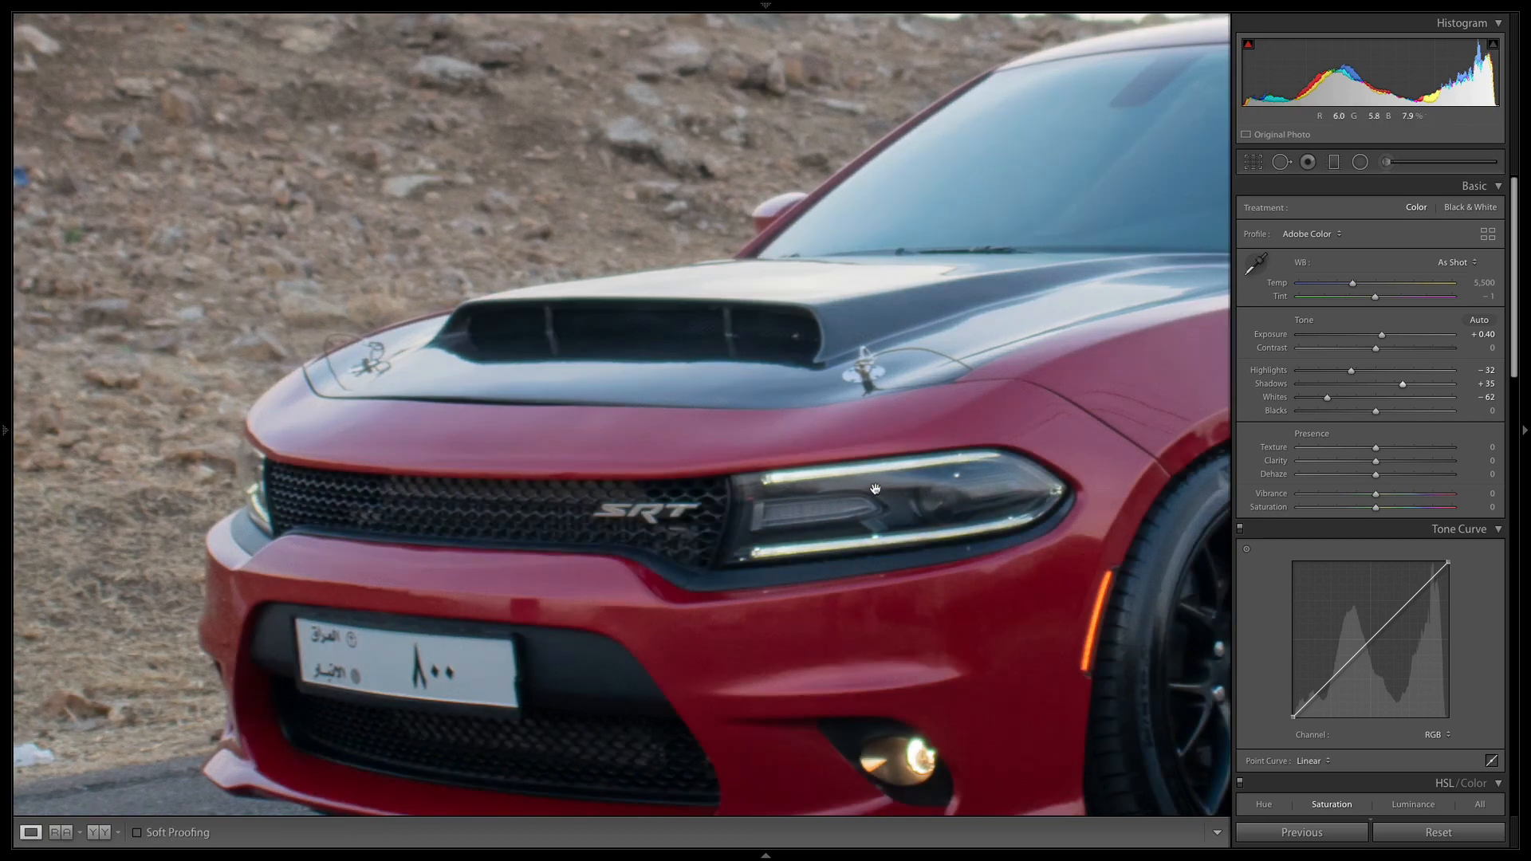
left_click(1013, 435)
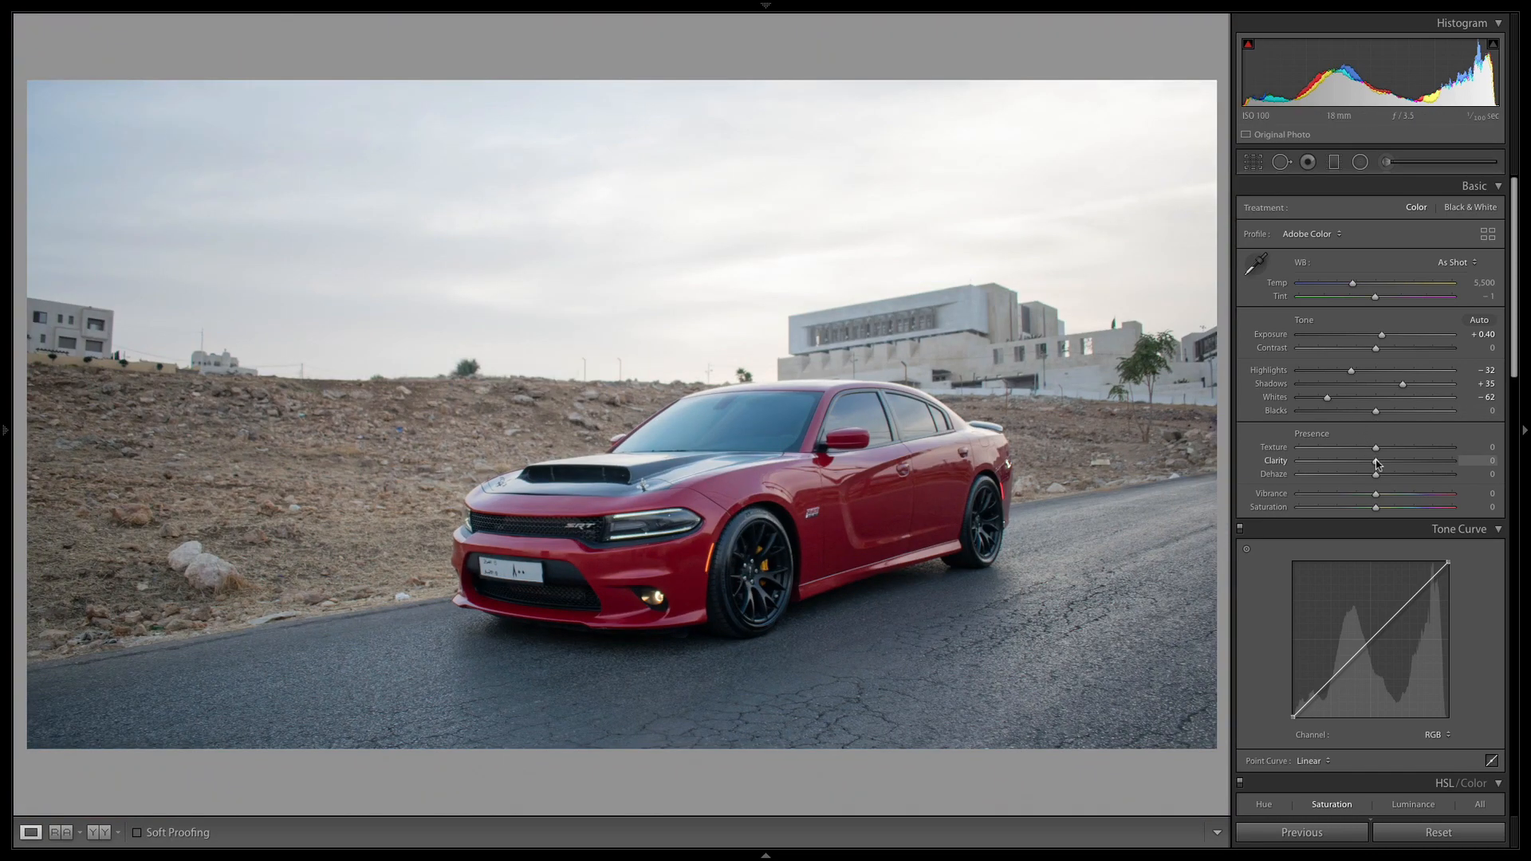
Try Clarity at strong positive and negative values, and reset it to 0.
left_click_drag(1383, 463, 1434, 463)
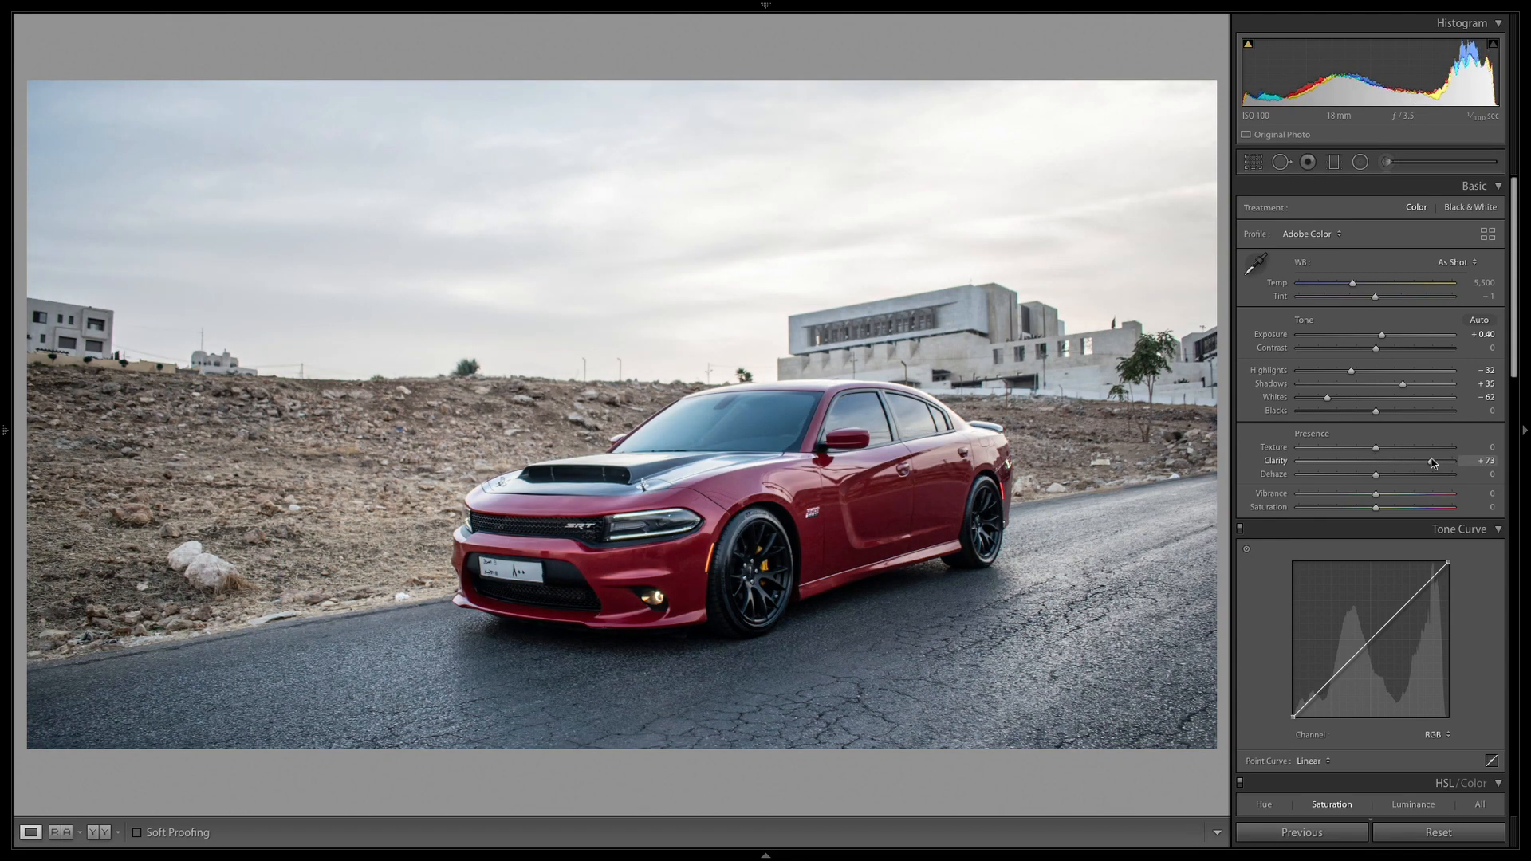
left_click(1334, 463)
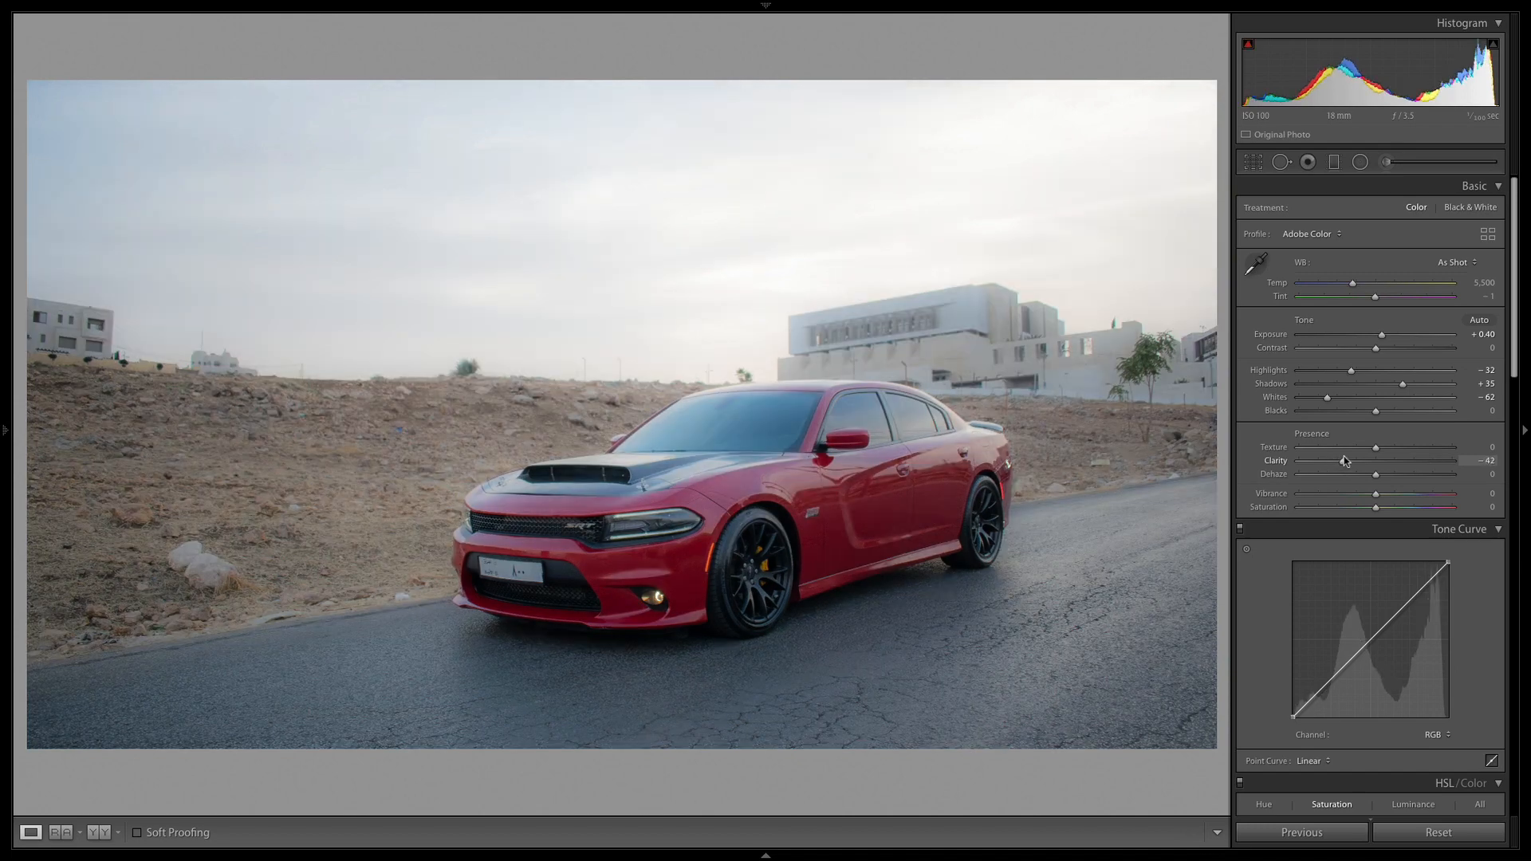
left_click_drag(1345, 461, 1323, 467)
double_click(1325, 463)
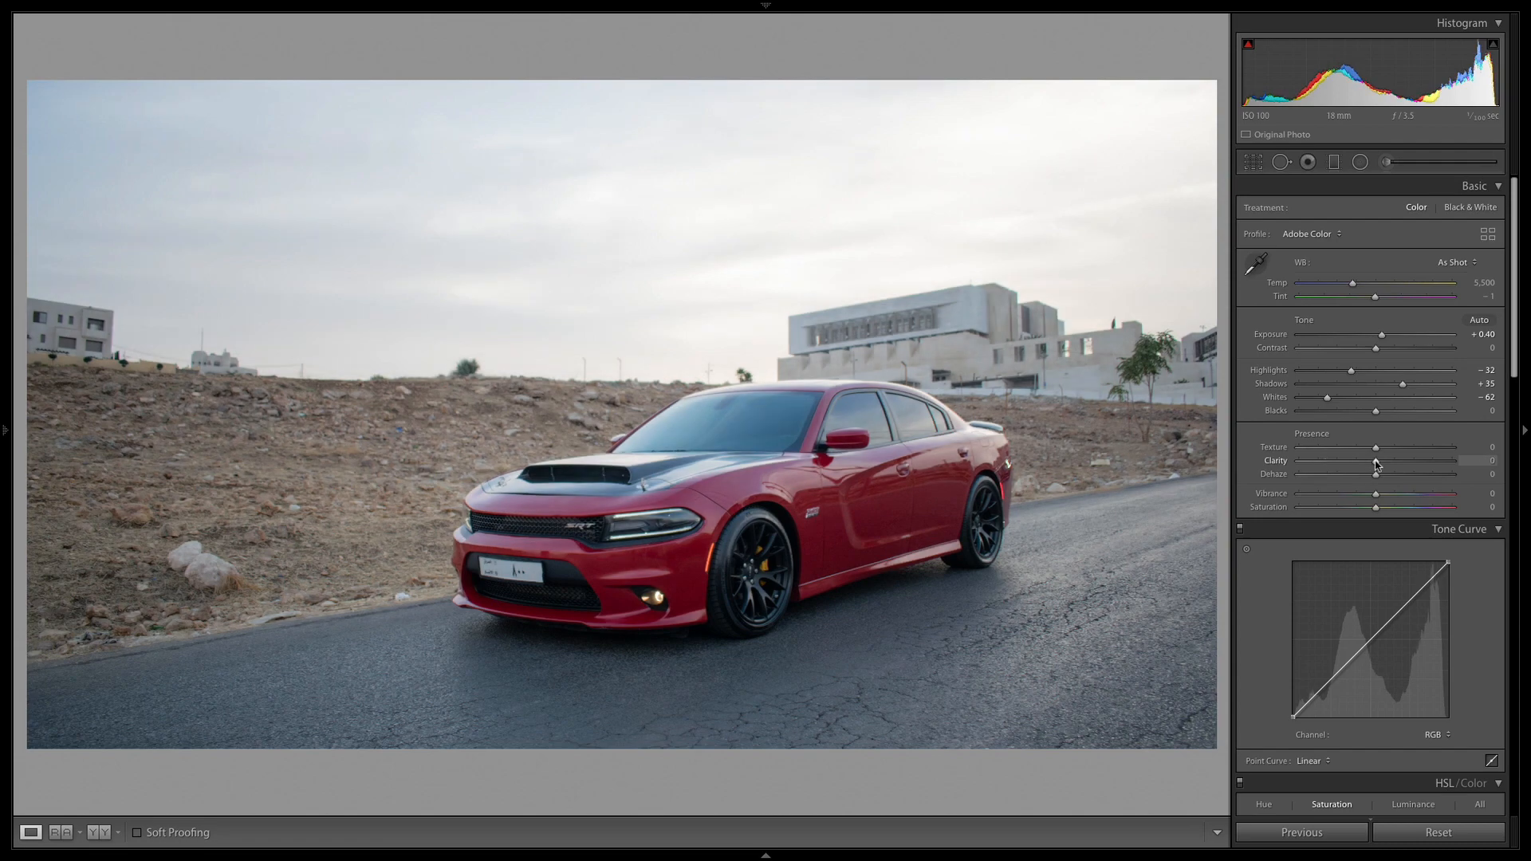
Set Clarity to +7, and try Dehaze at +75 before resetting it to 0.
left_click_drag(1377, 465, 1382, 467)
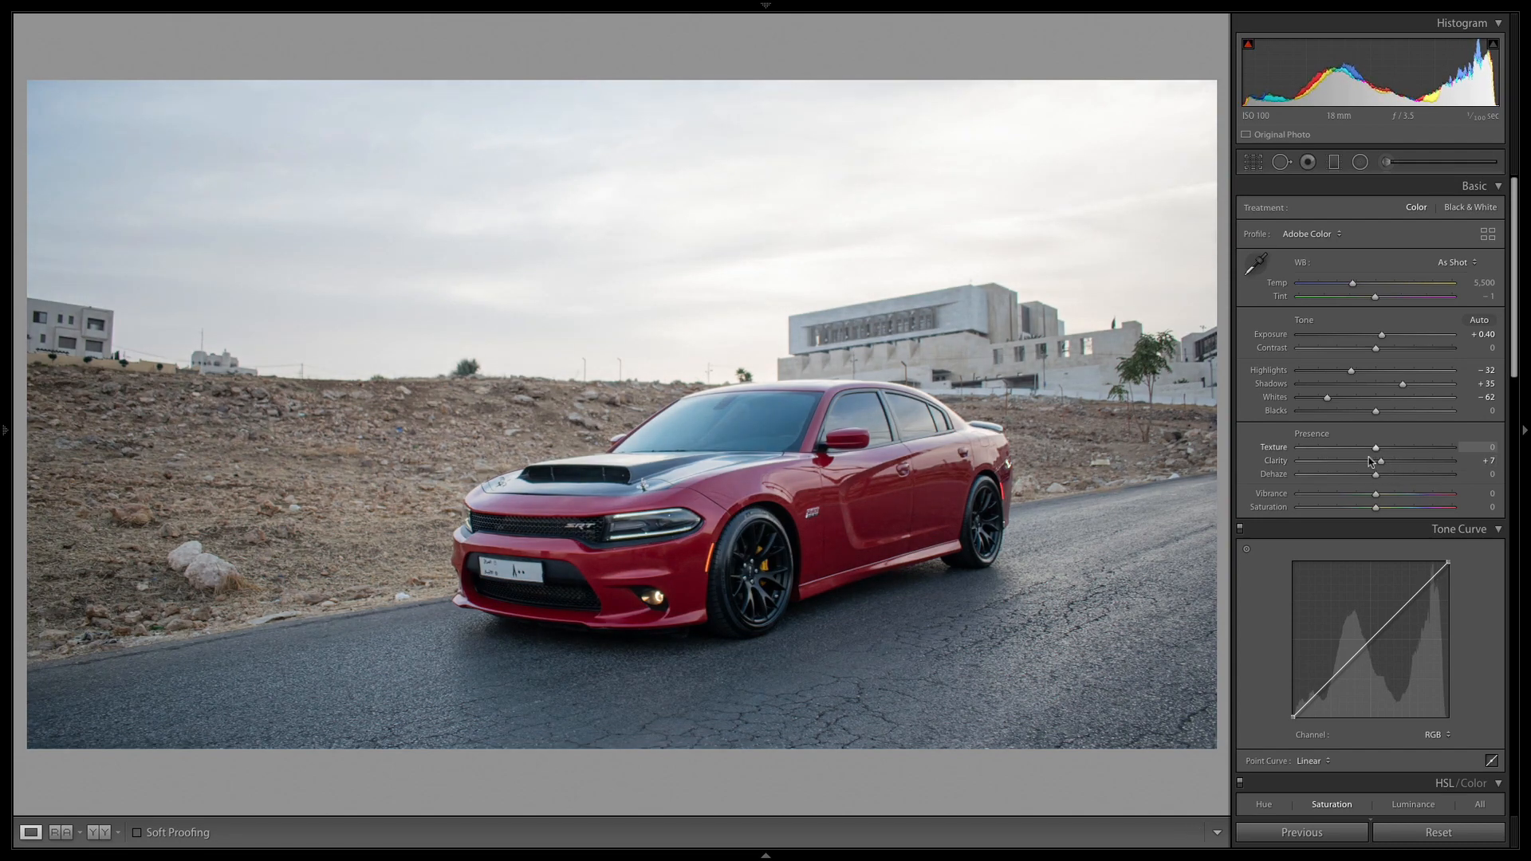
left_click_drag(1402, 479, 1436, 478)
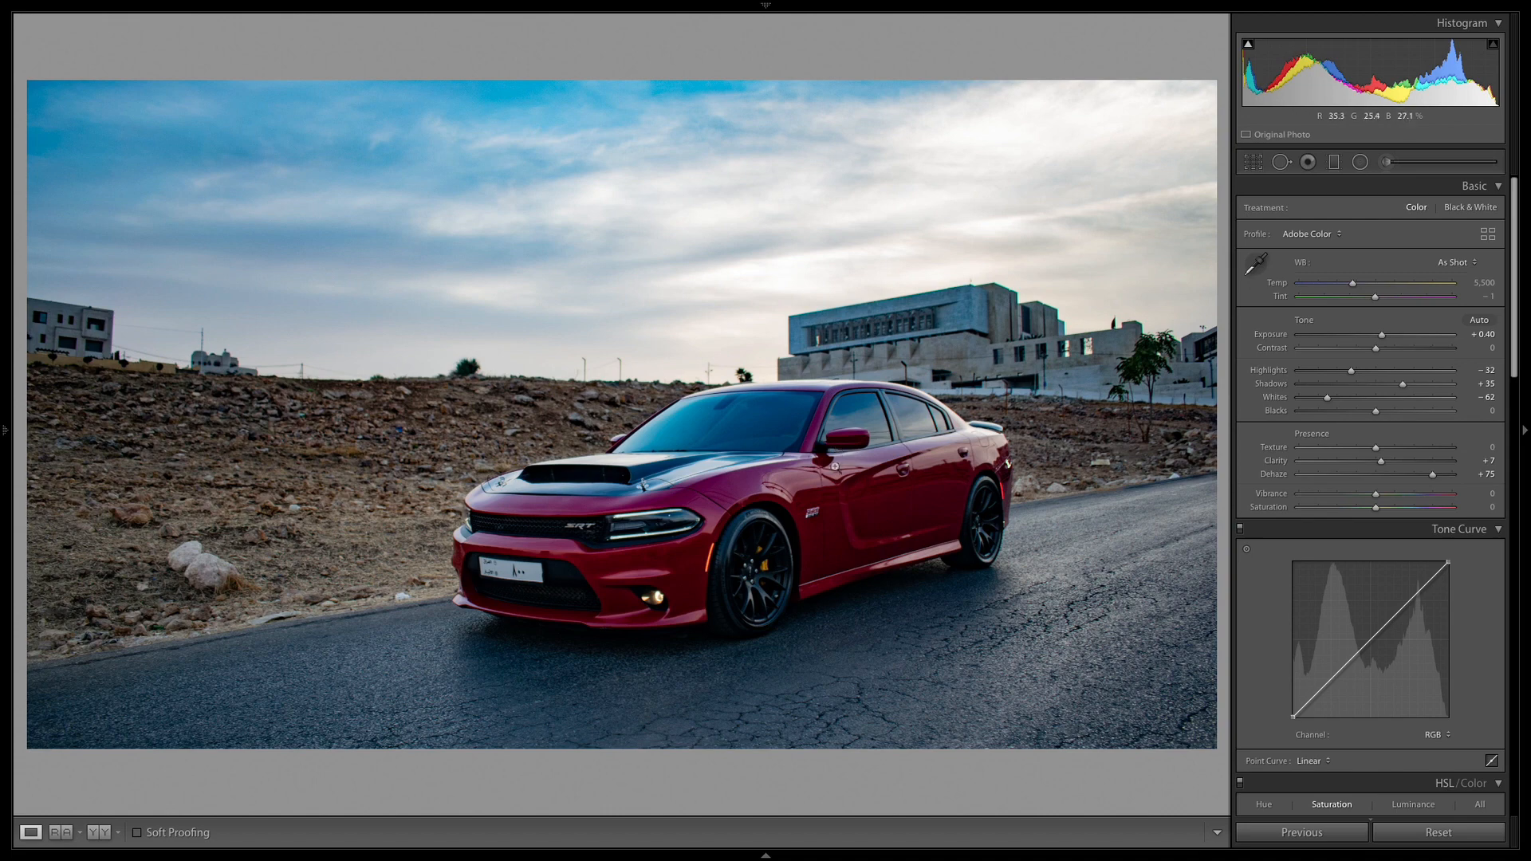
double_click(1433, 476)
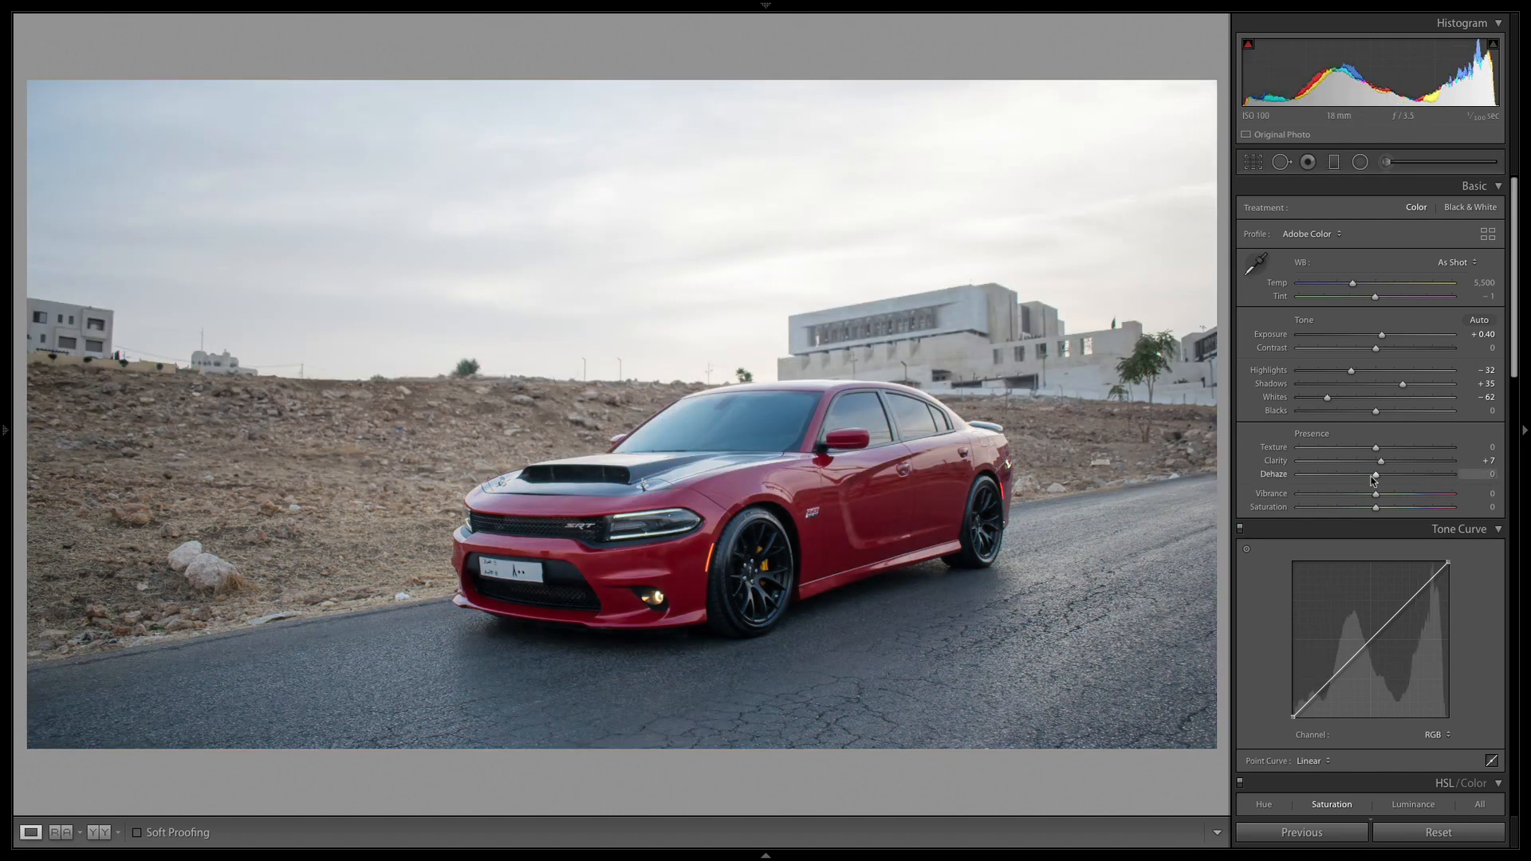
Try Dehaze at +57 and +77, and reset it to 0.
left_click_drag(1373, 476, 1421, 485)
mouse_move(1422, 485)
left_mouse_down()
mouse_move(1390, 479)
mouse_move(1420, 480)
left_mouse_up()
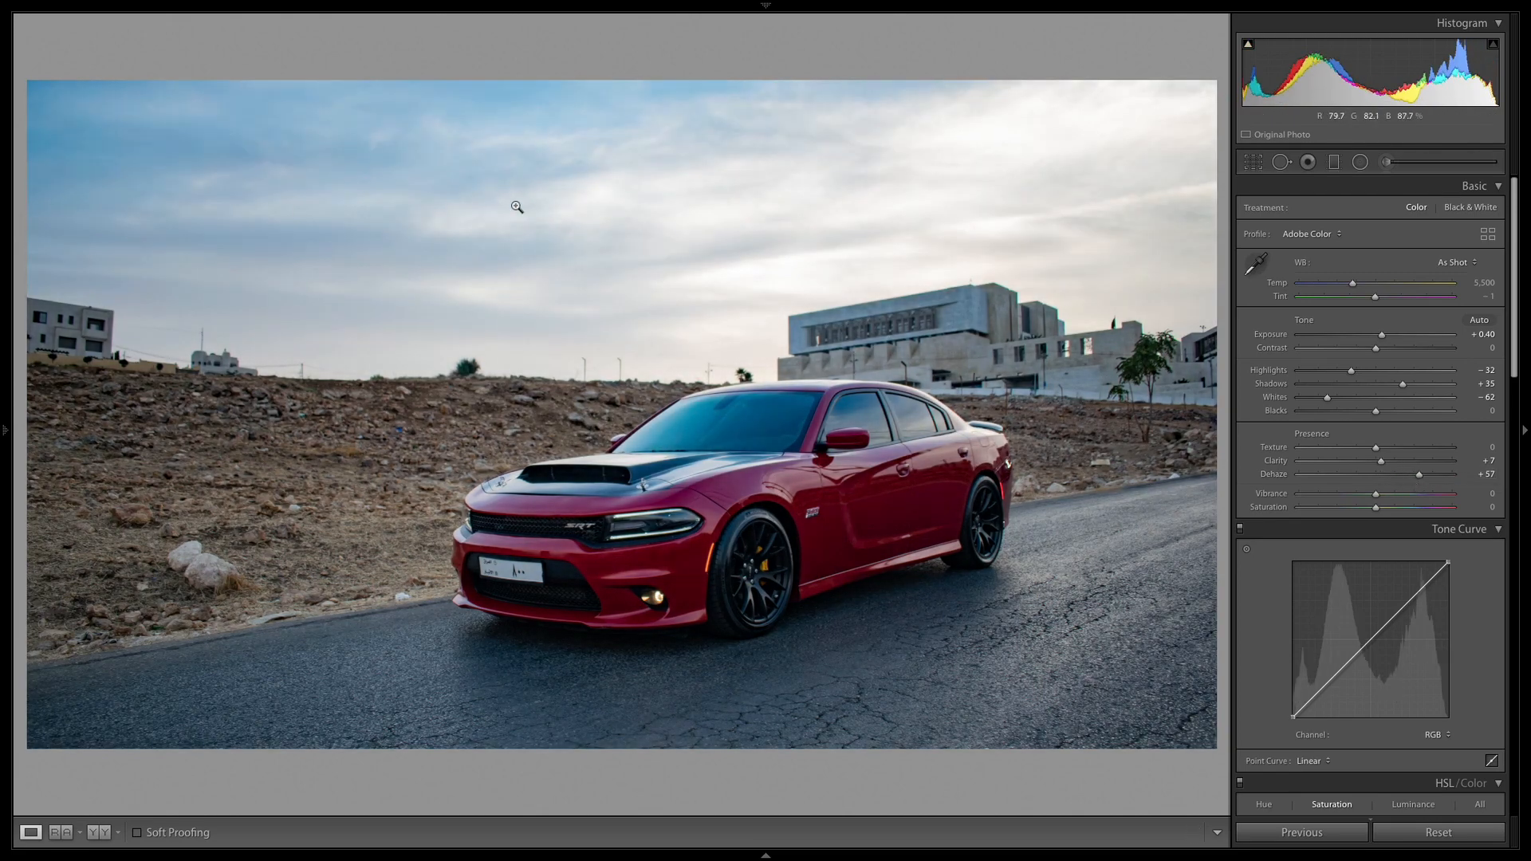
double_click(1421, 477)
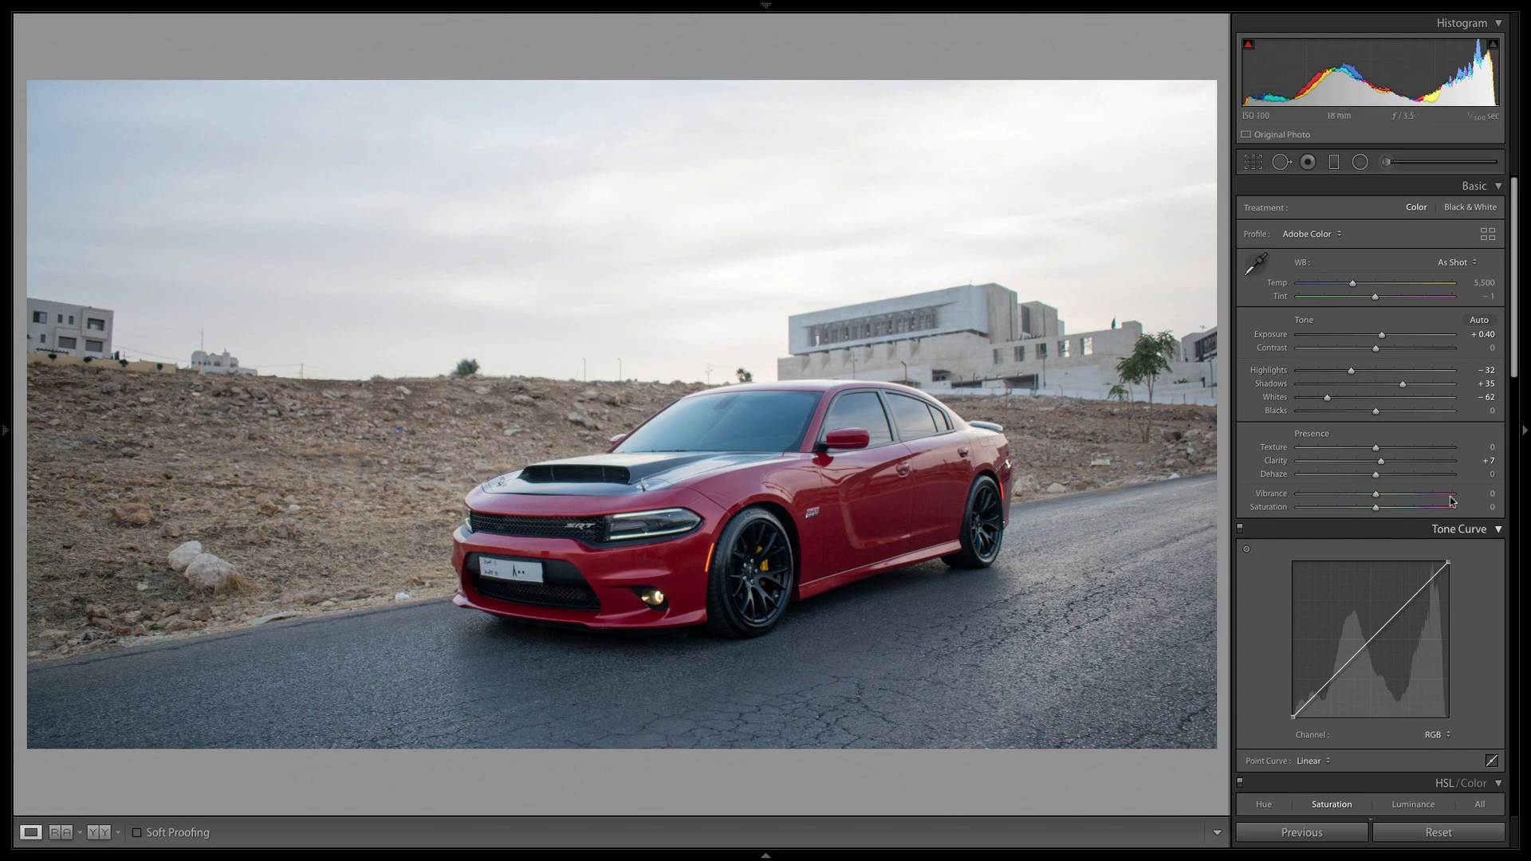
left_click(1433, 475)
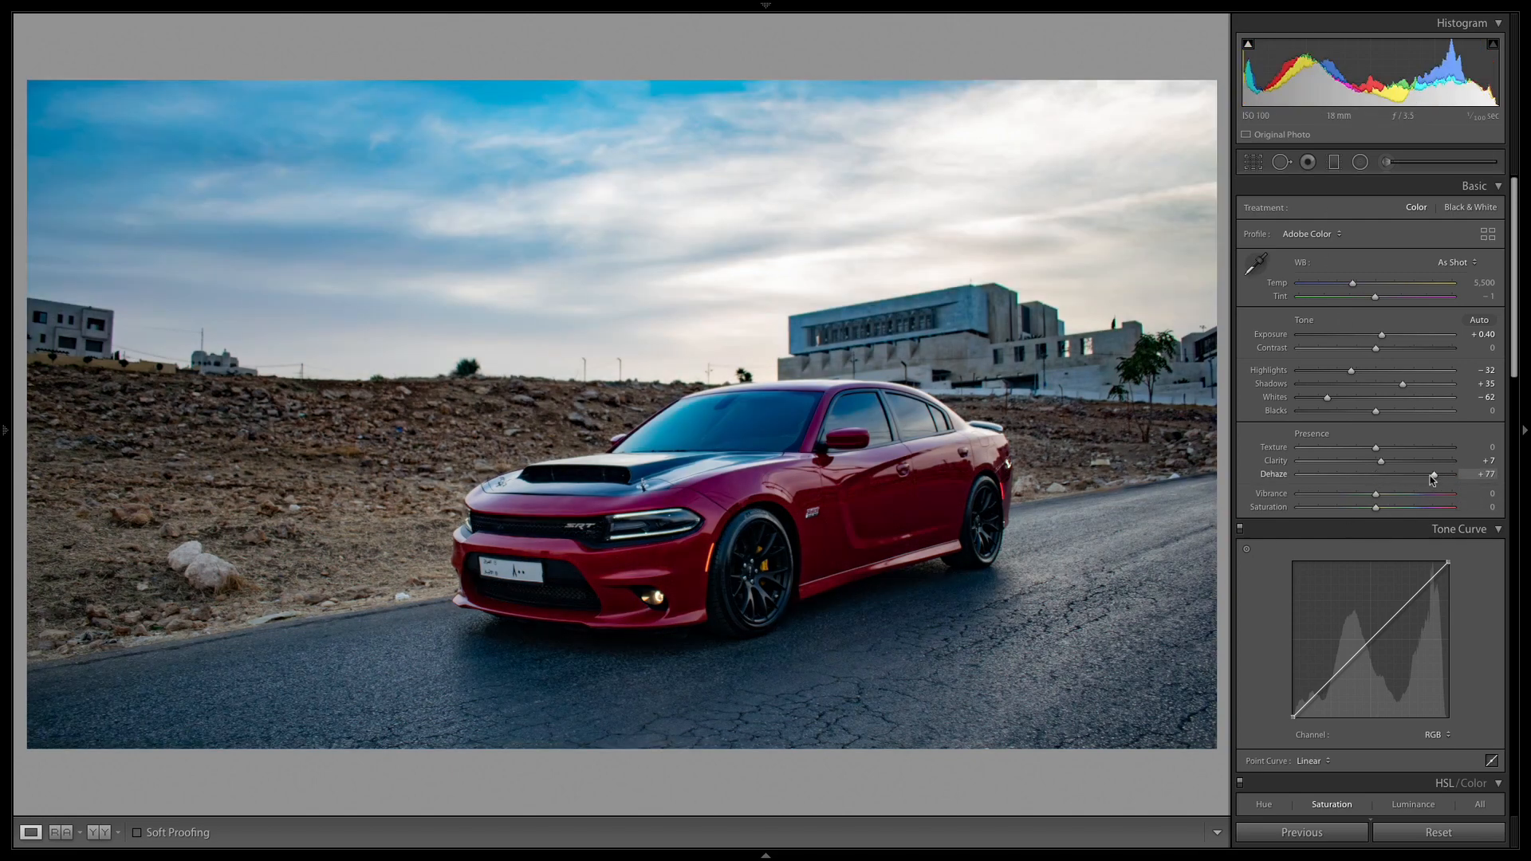
double_click(1433, 476)
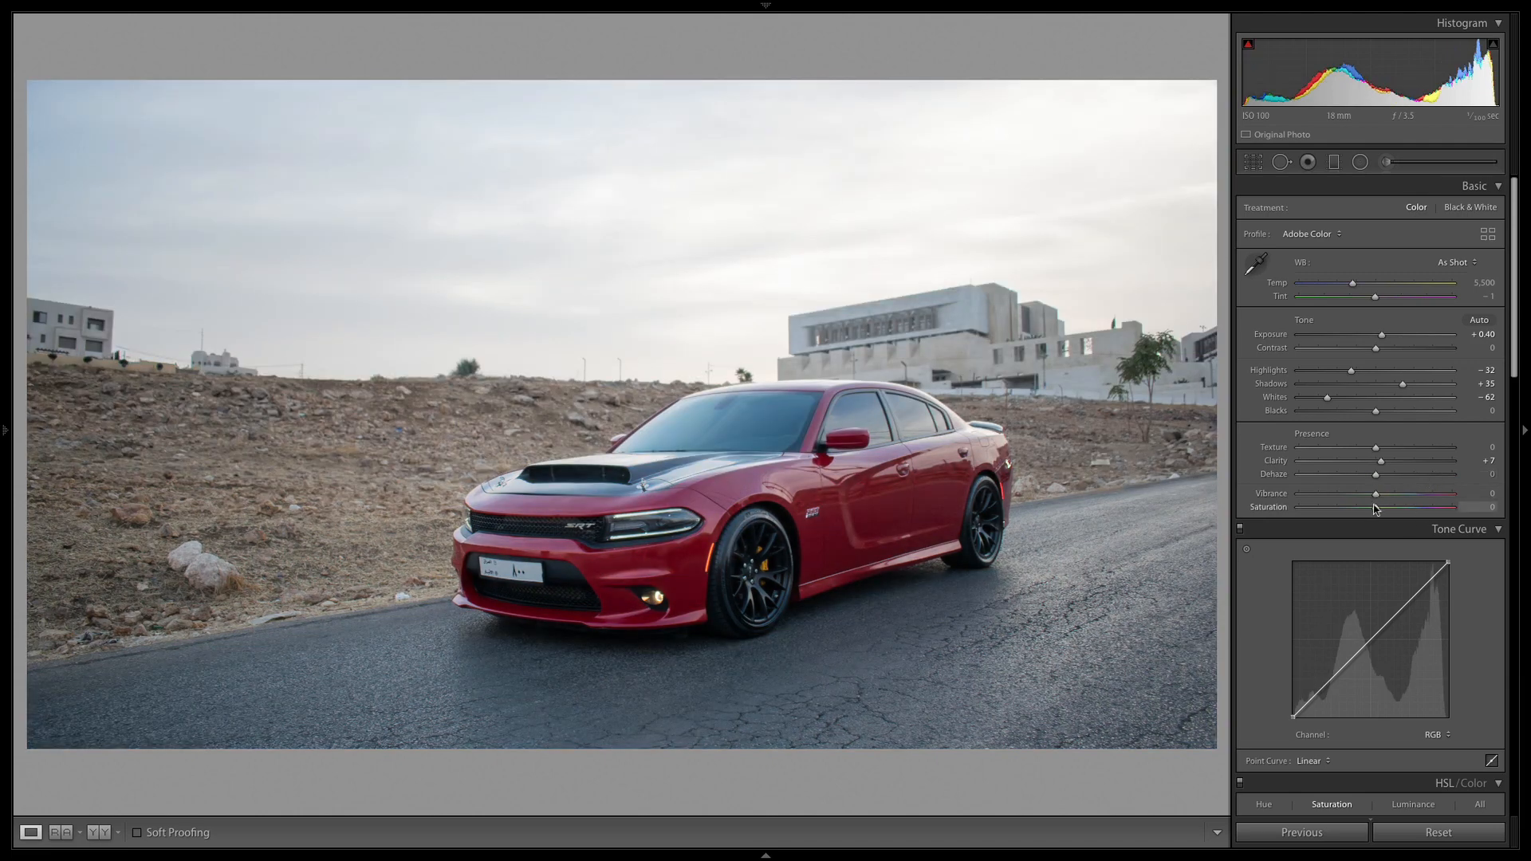
Set Vibrance to +27 and Saturation to +21, and raise the car paint's HSL saturation to about +14 red and +11 magenta.
mouse_move(1376, 508)
left_mouse_down()
mouse_move(1444, 495)
mouse_move(1382, 501)
mouse_move(1398, 500)
left_mouse_up()
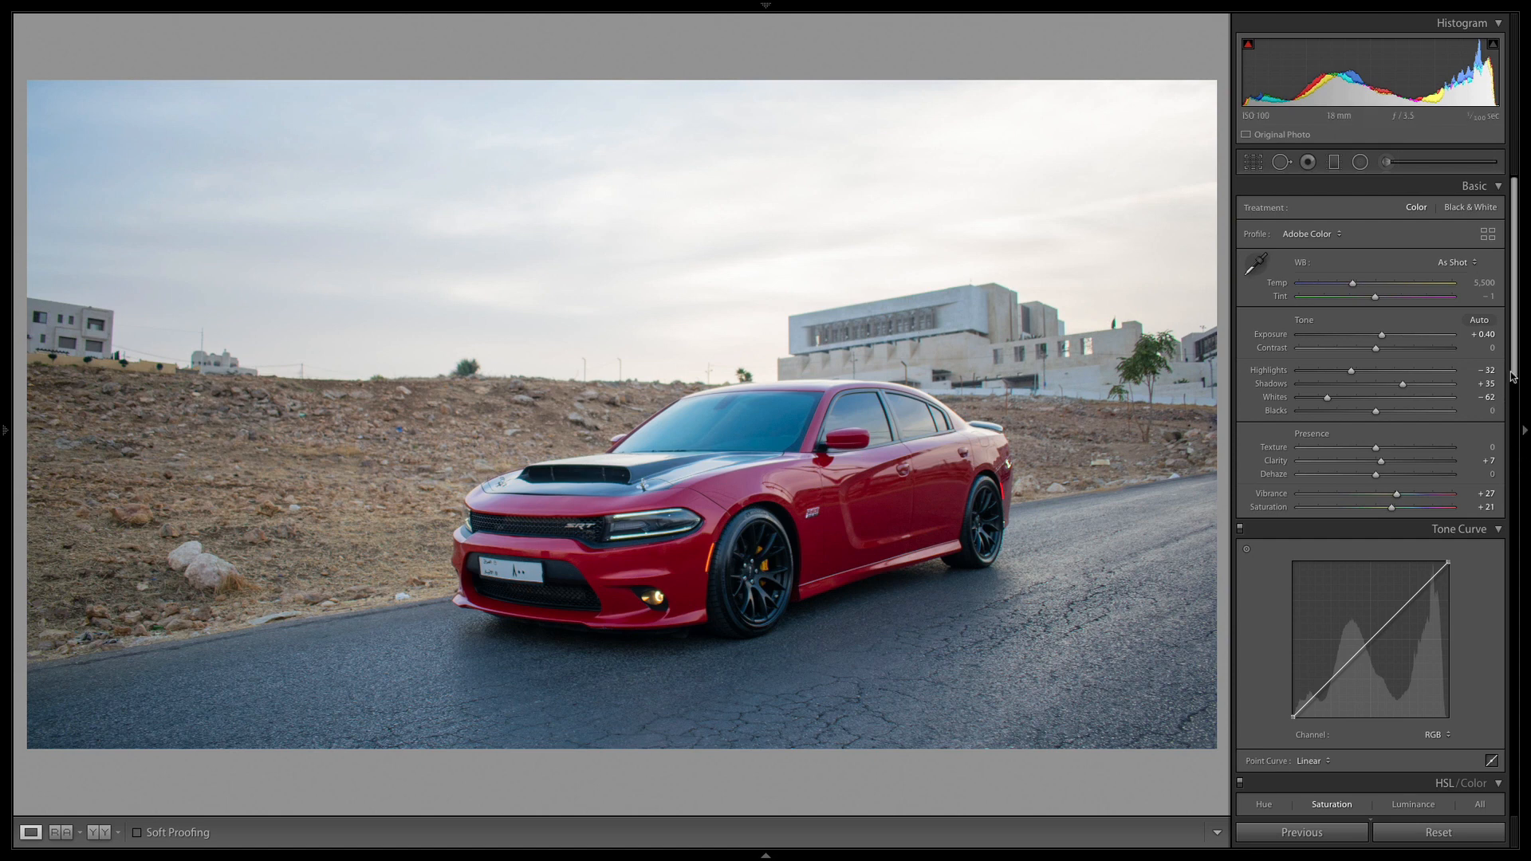
left_click_drag(1513, 374, 1518, 442)
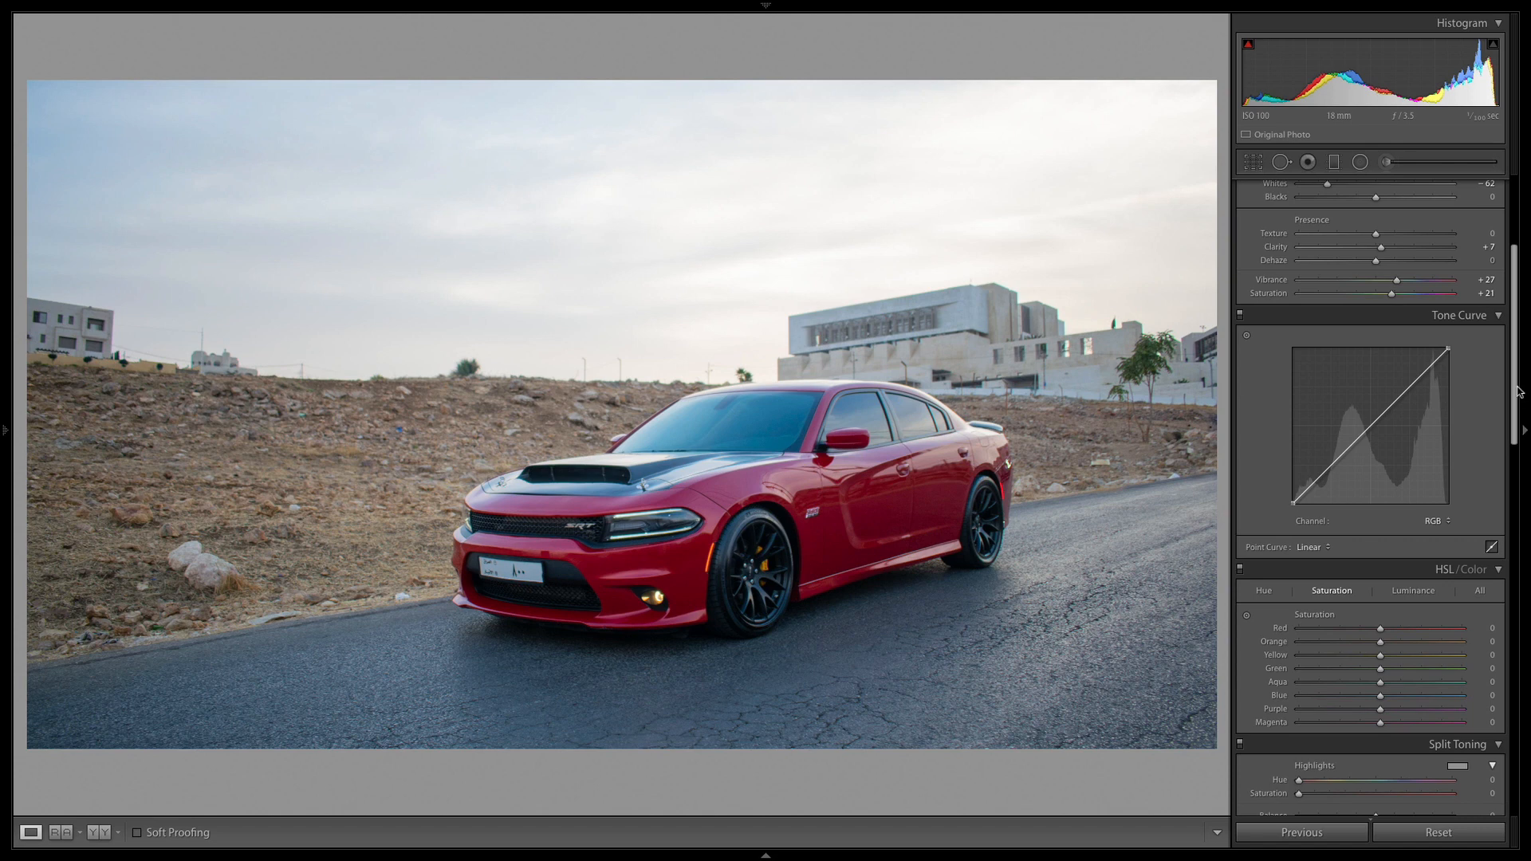
left_click_drag(1518, 391, 1517, 417)
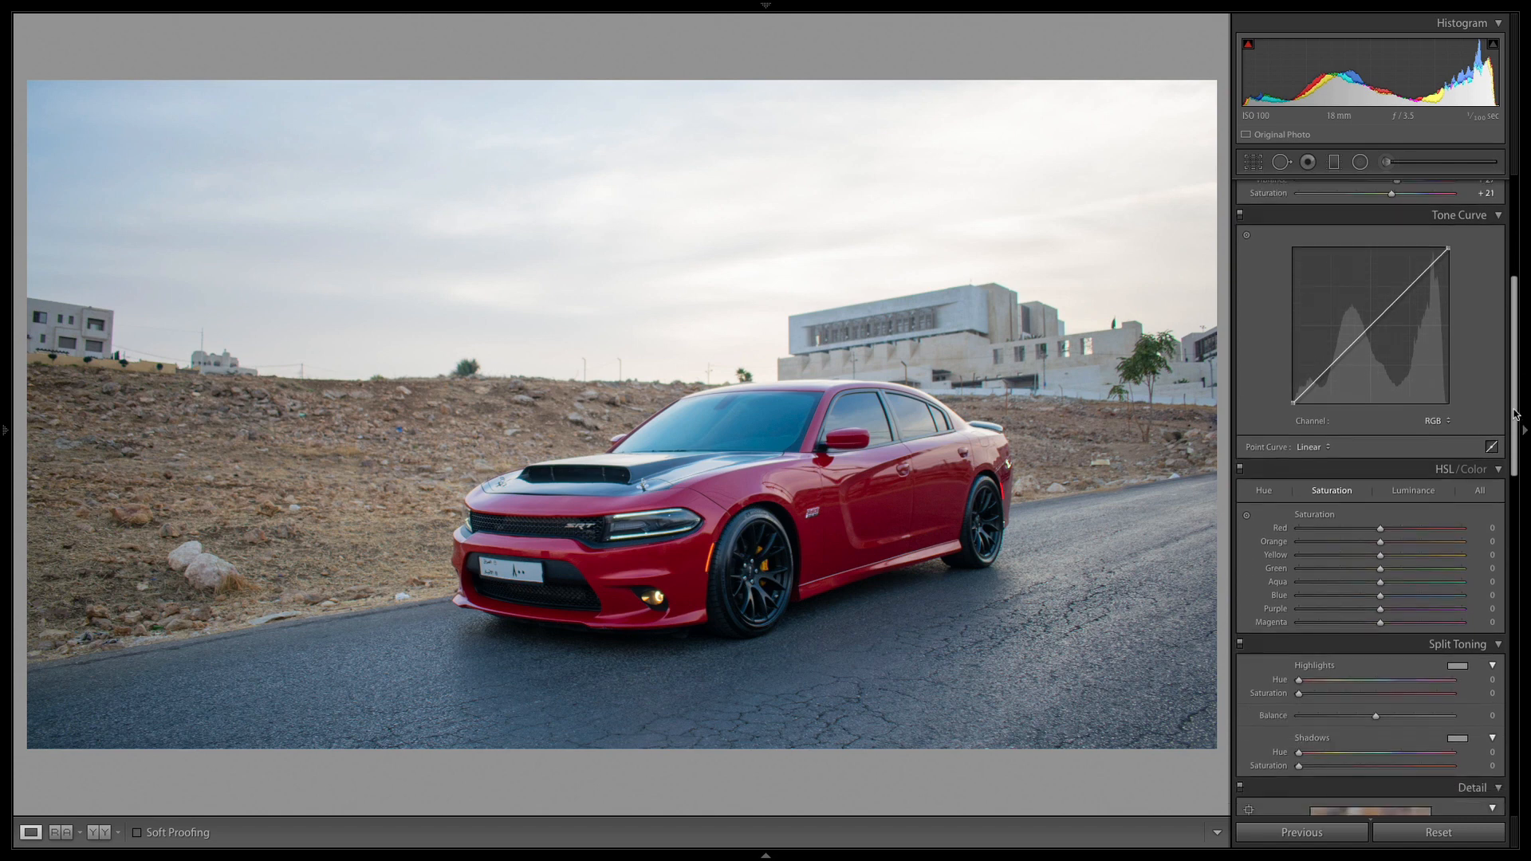
scroll(1431, 436, "down", 4)
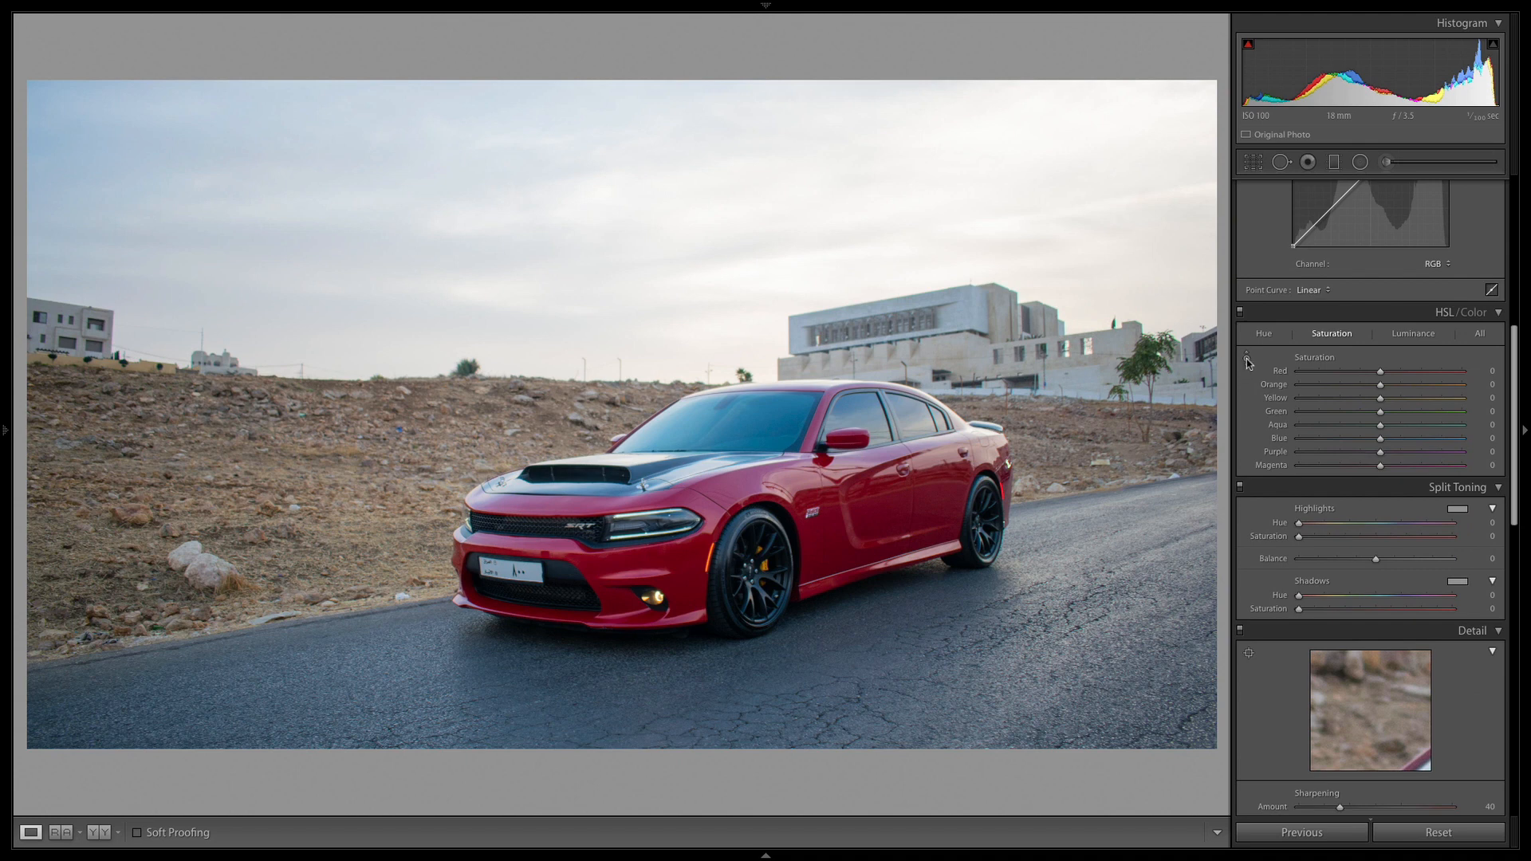
left_click(1248, 360)
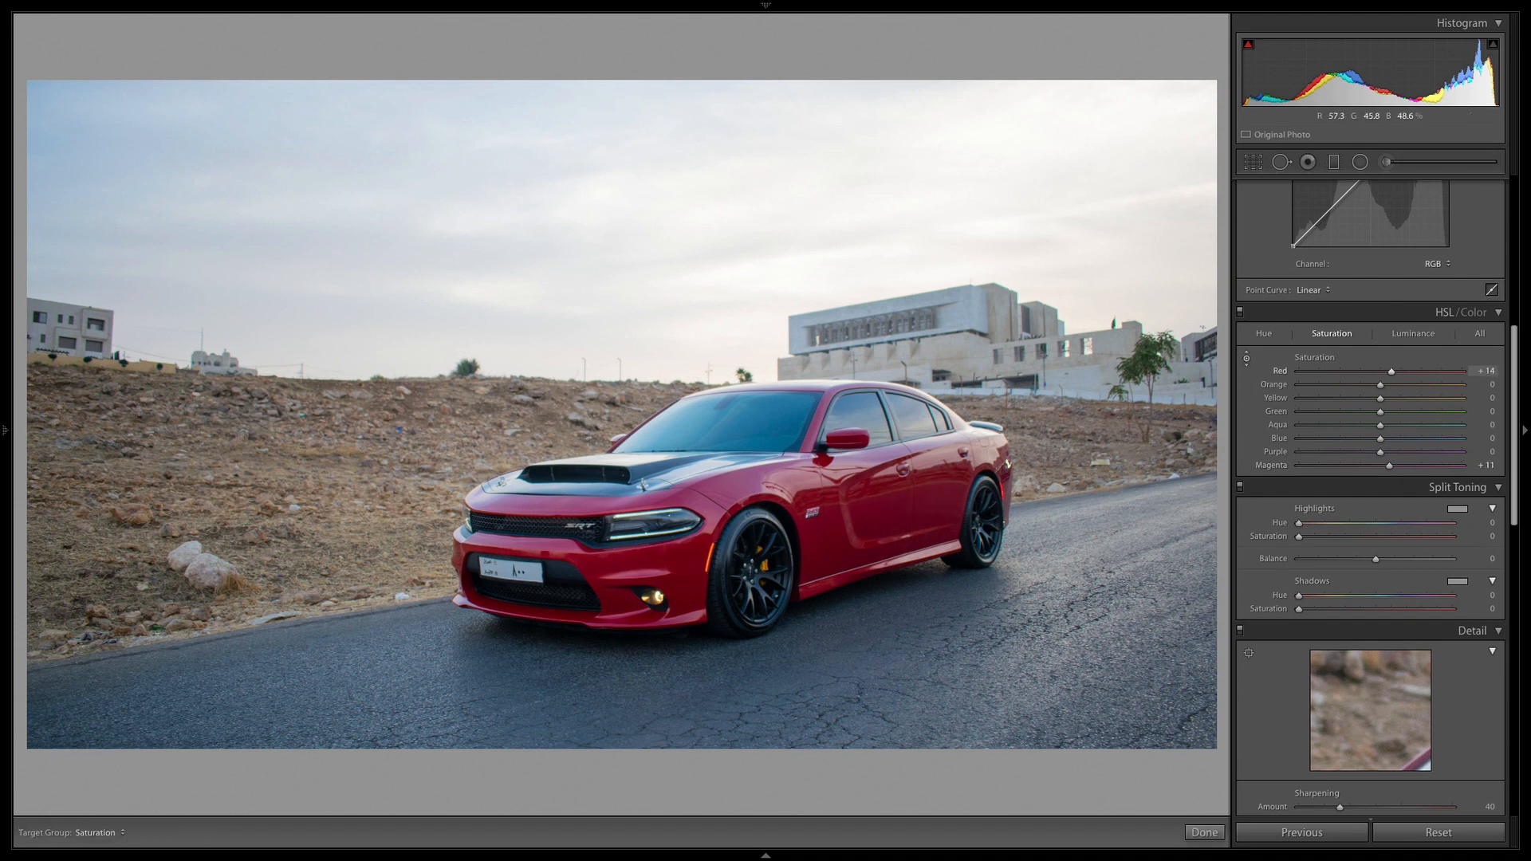
left_click_drag(940, 493, 940, 467)
Brighten the car's paint with HSL luminance at Red +50, Orange +4 and Magenta +13, undoing the stray adjustment made near the windshield.
left_click(1413, 335)
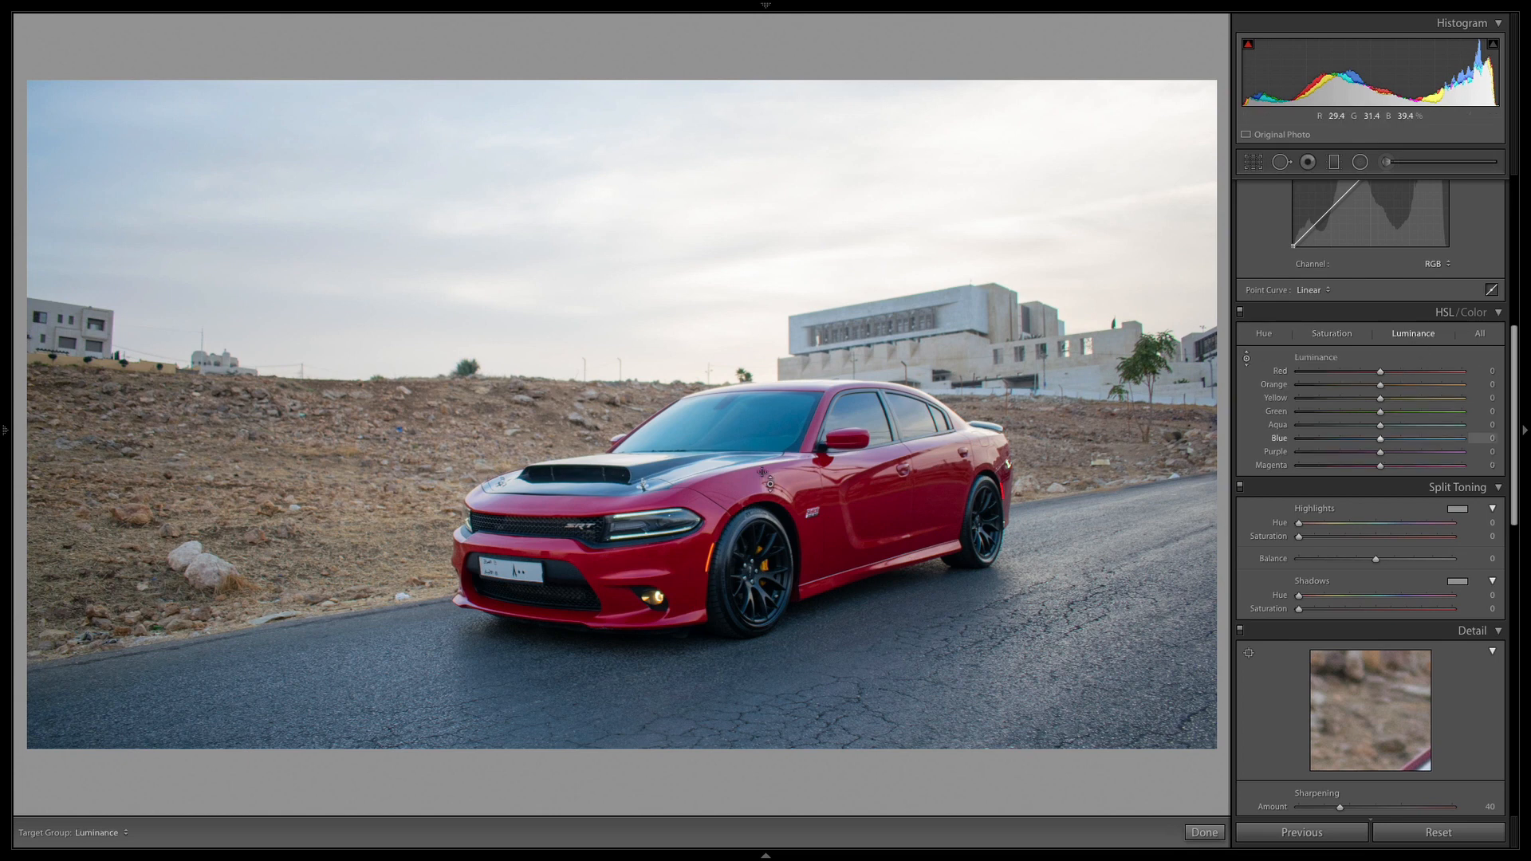
left_click_drag(762, 472, 763, 463)
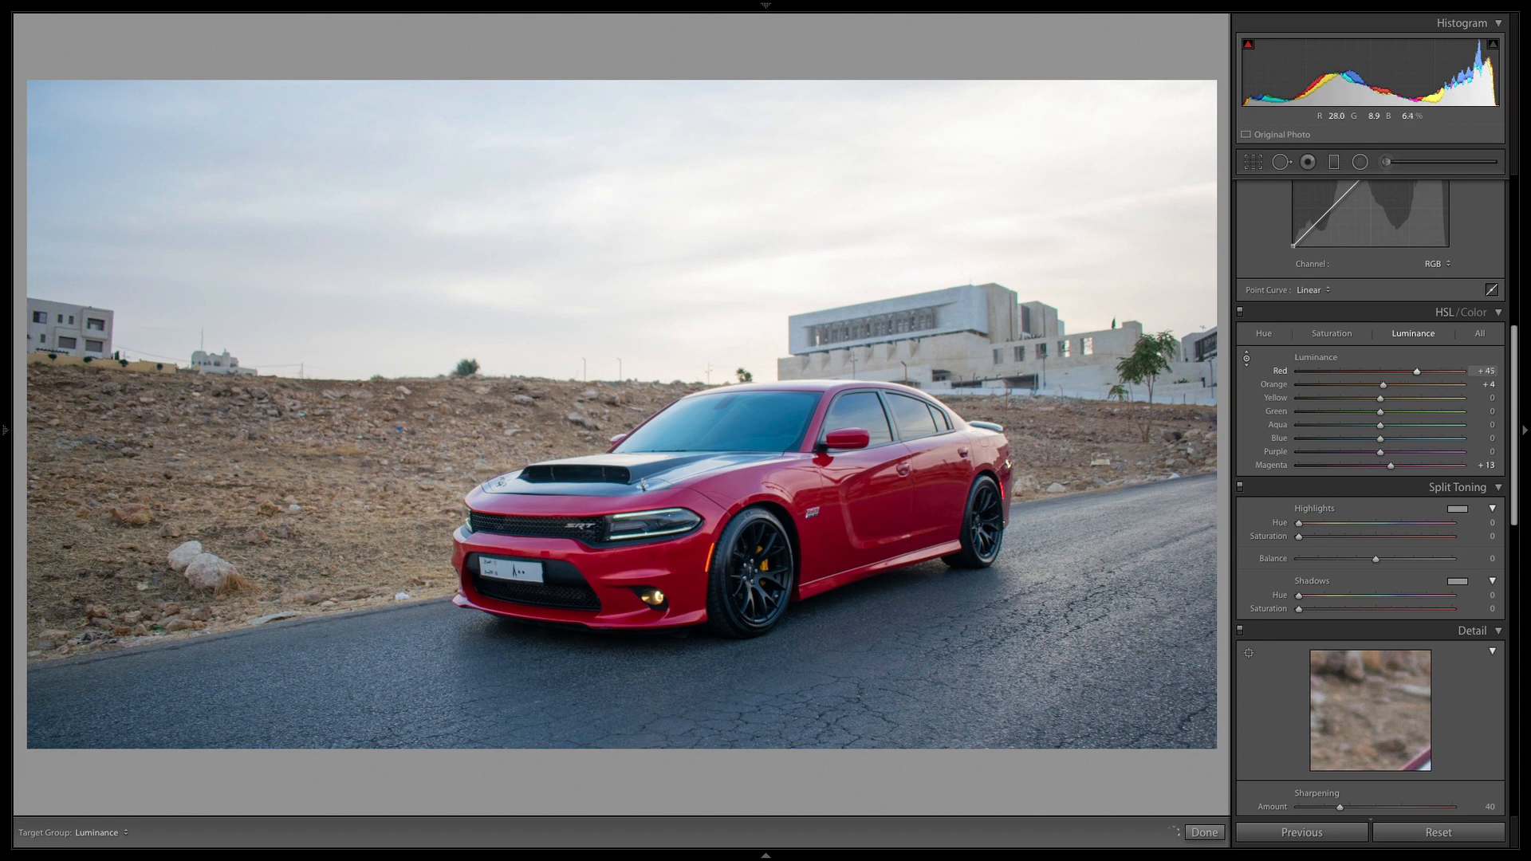
left_click_drag(829, 488, 830, 471)
mouse_move(756, 431)
left_mouse_down()
mouse_move(756, 542)
mouse_move(761, 439)
left_mouse_up()
key("ctrl+z")
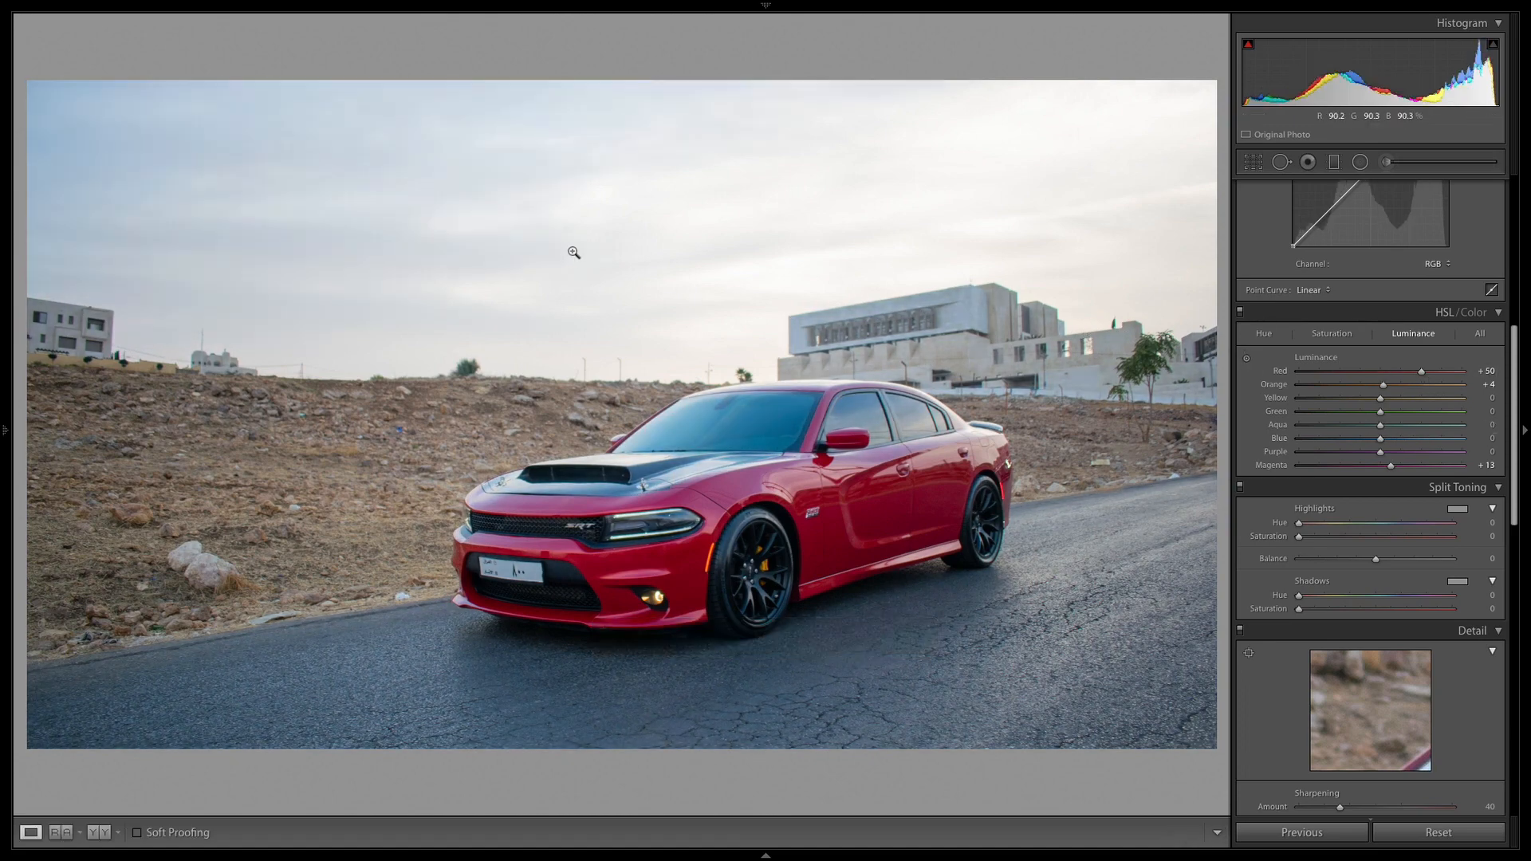
Darken the blue of the sky with HSL luminance at Blue −47 and Aqua −11, and end the targeted adjustment.
left_click(1246, 358)
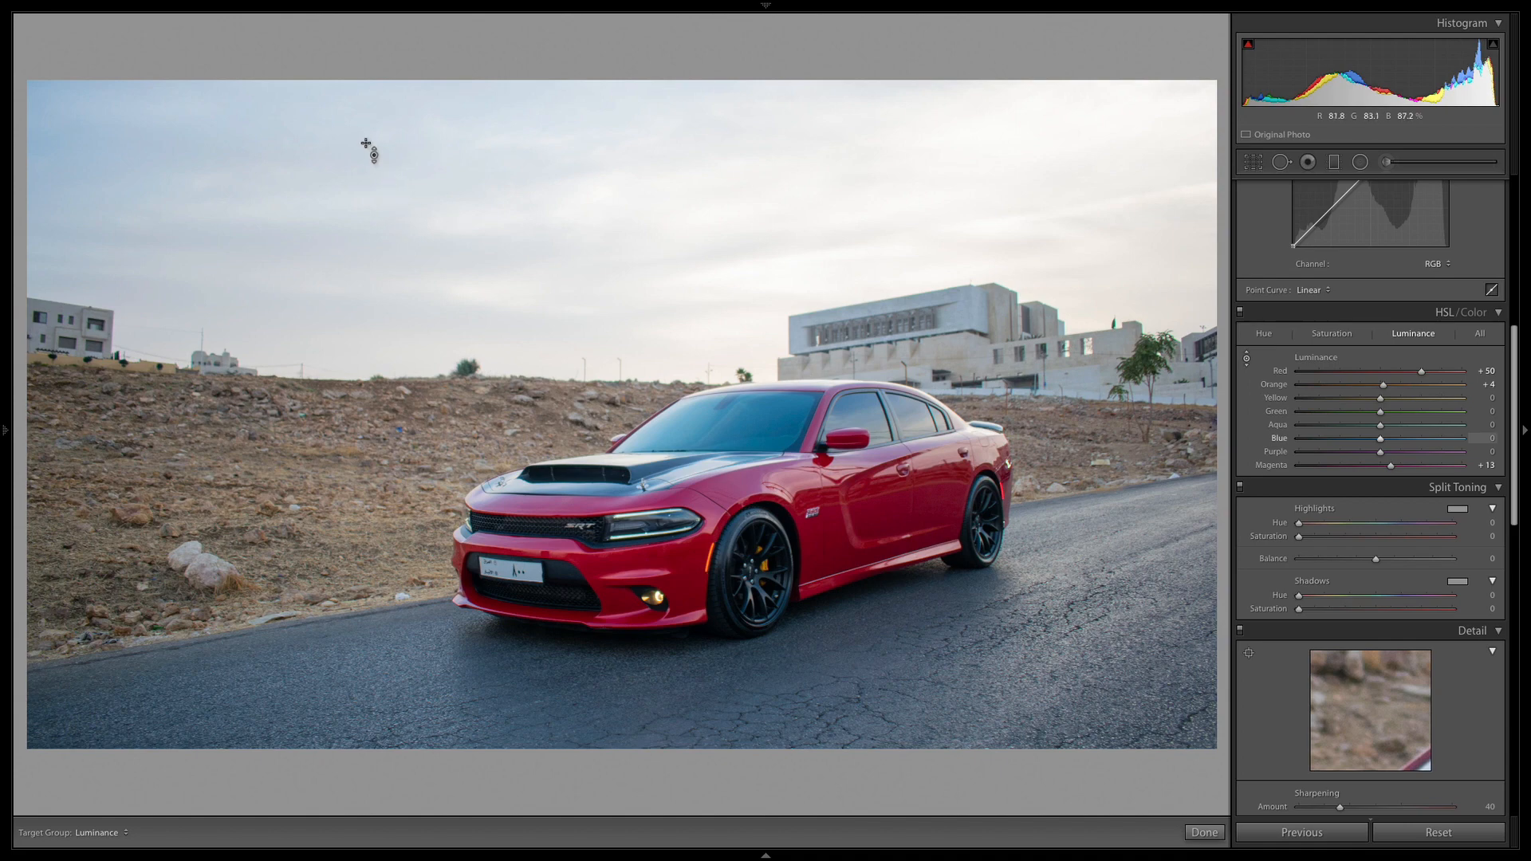
mouse_move(365, 147)
left_mouse_down()
mouse_move(366, 283)
mouse_move(369, 150)
left_mouse_up()
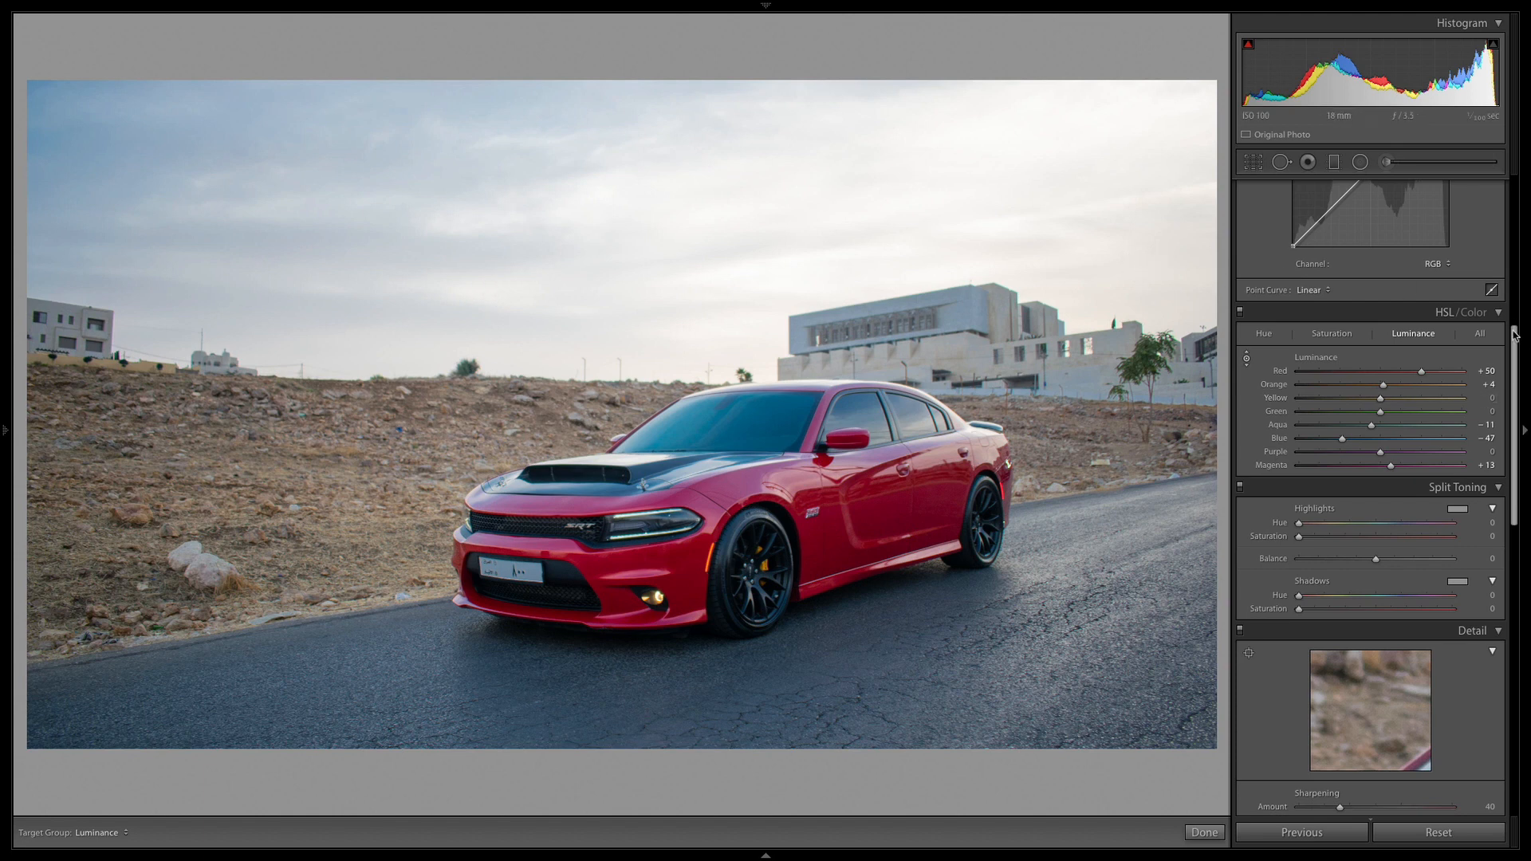
left_click_drag(1515, 335, 1519, 431)
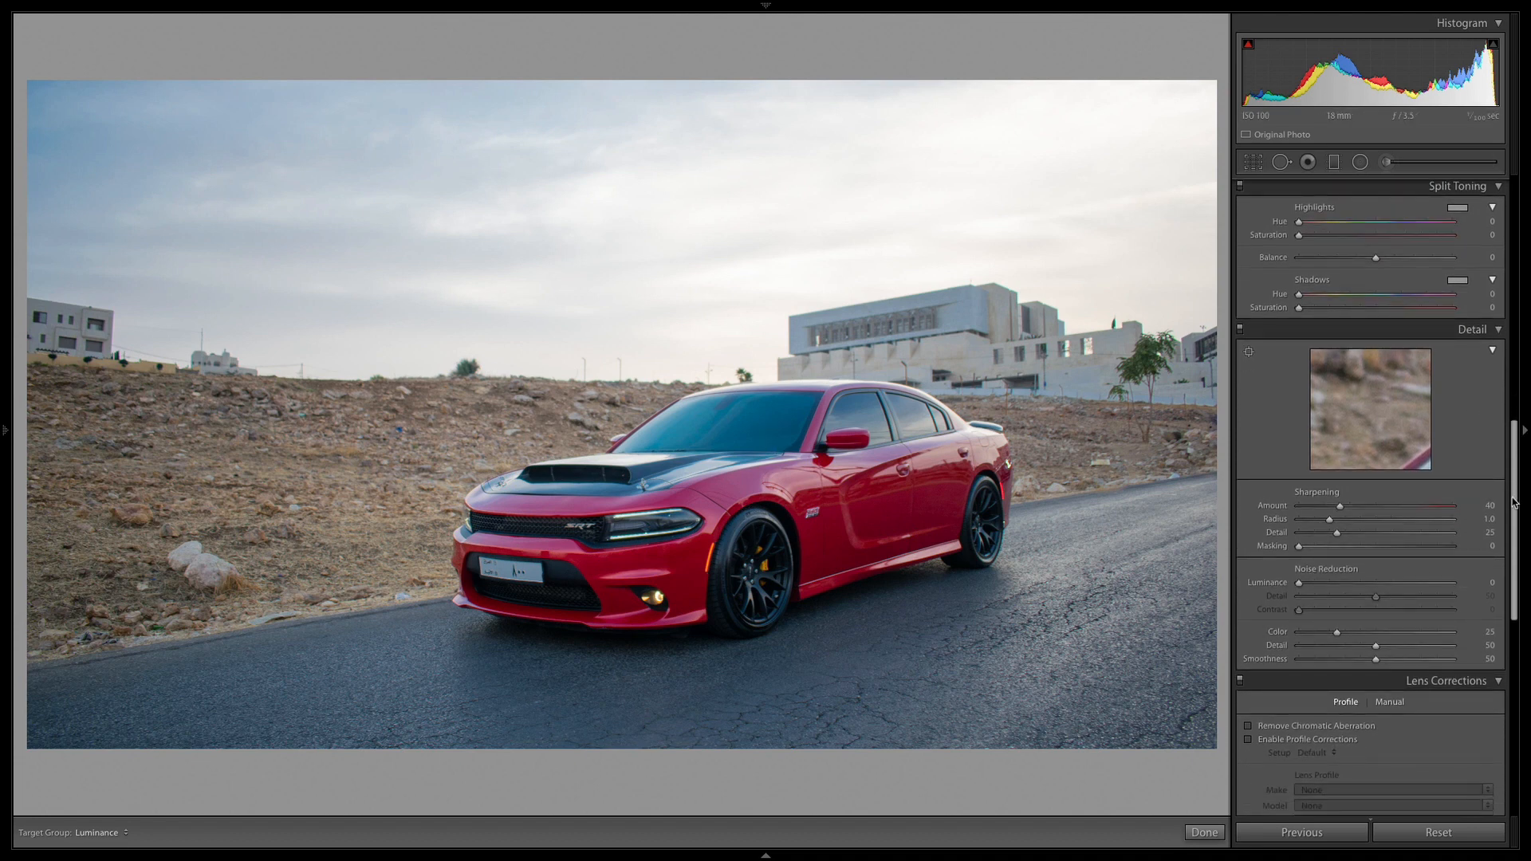
left_click_drag(1517, 485, 1517, 419)
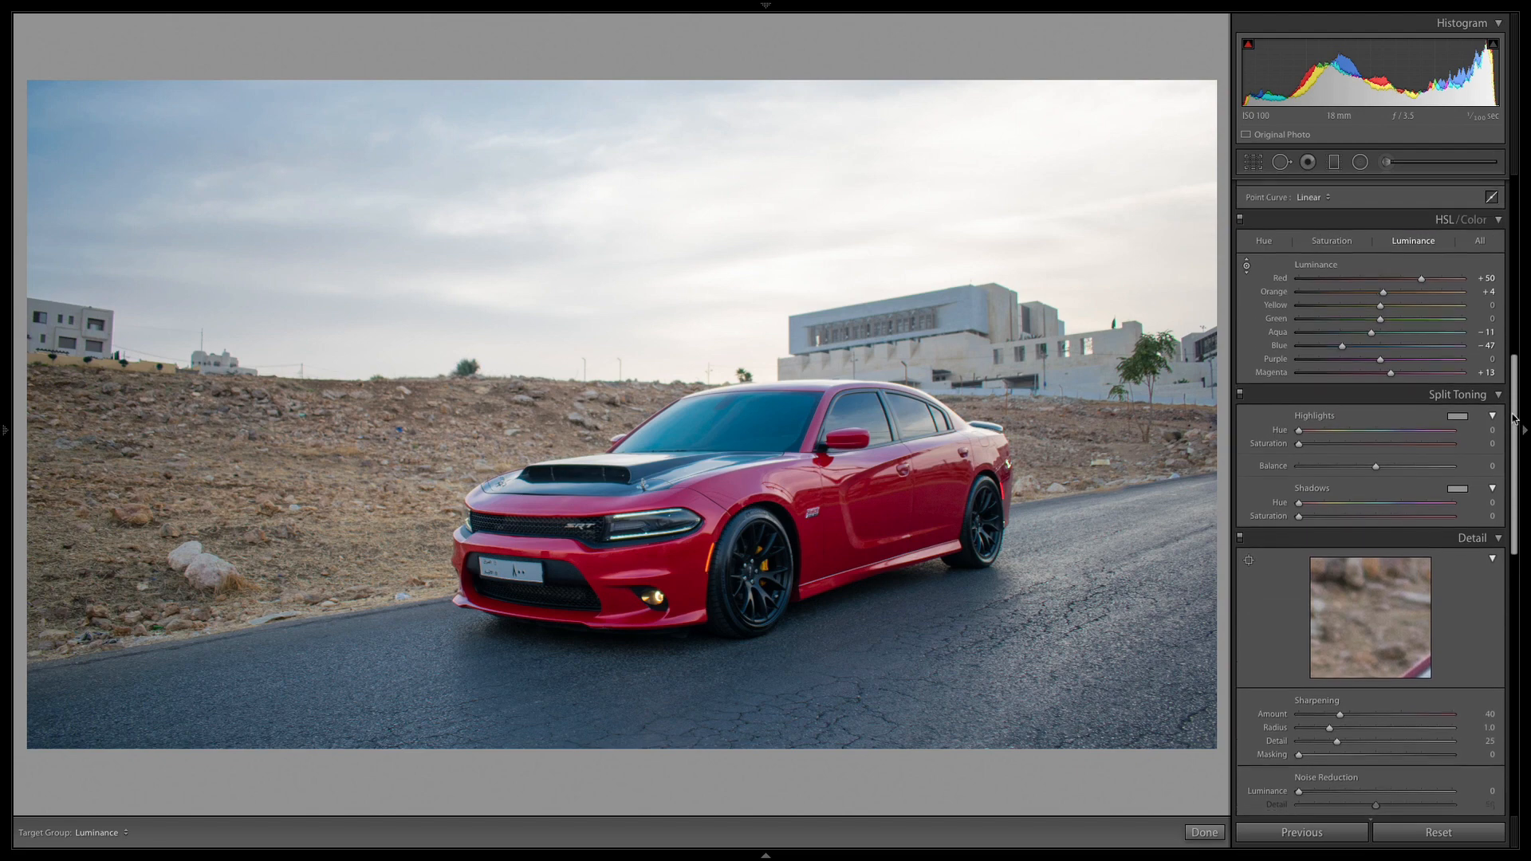
left_click(1246, 272)
Inspect the car's body close up and set the Luminance noise reduction to 11.
left_click_drag(1515, 373, 1515, 460)
left_click(844, 459)
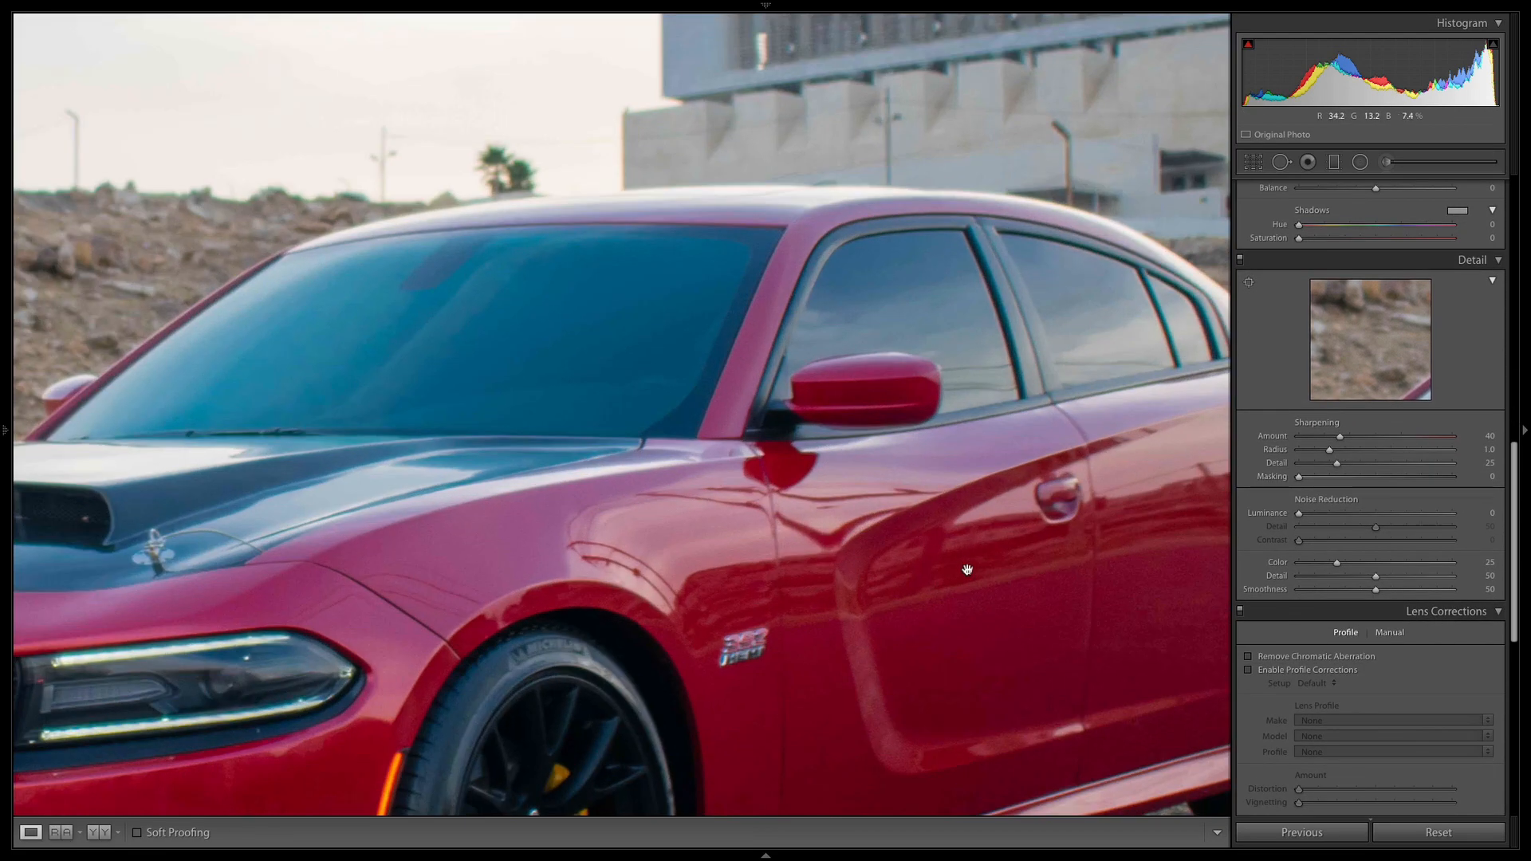
left_click_drag(1049, 550, 1035, 424)
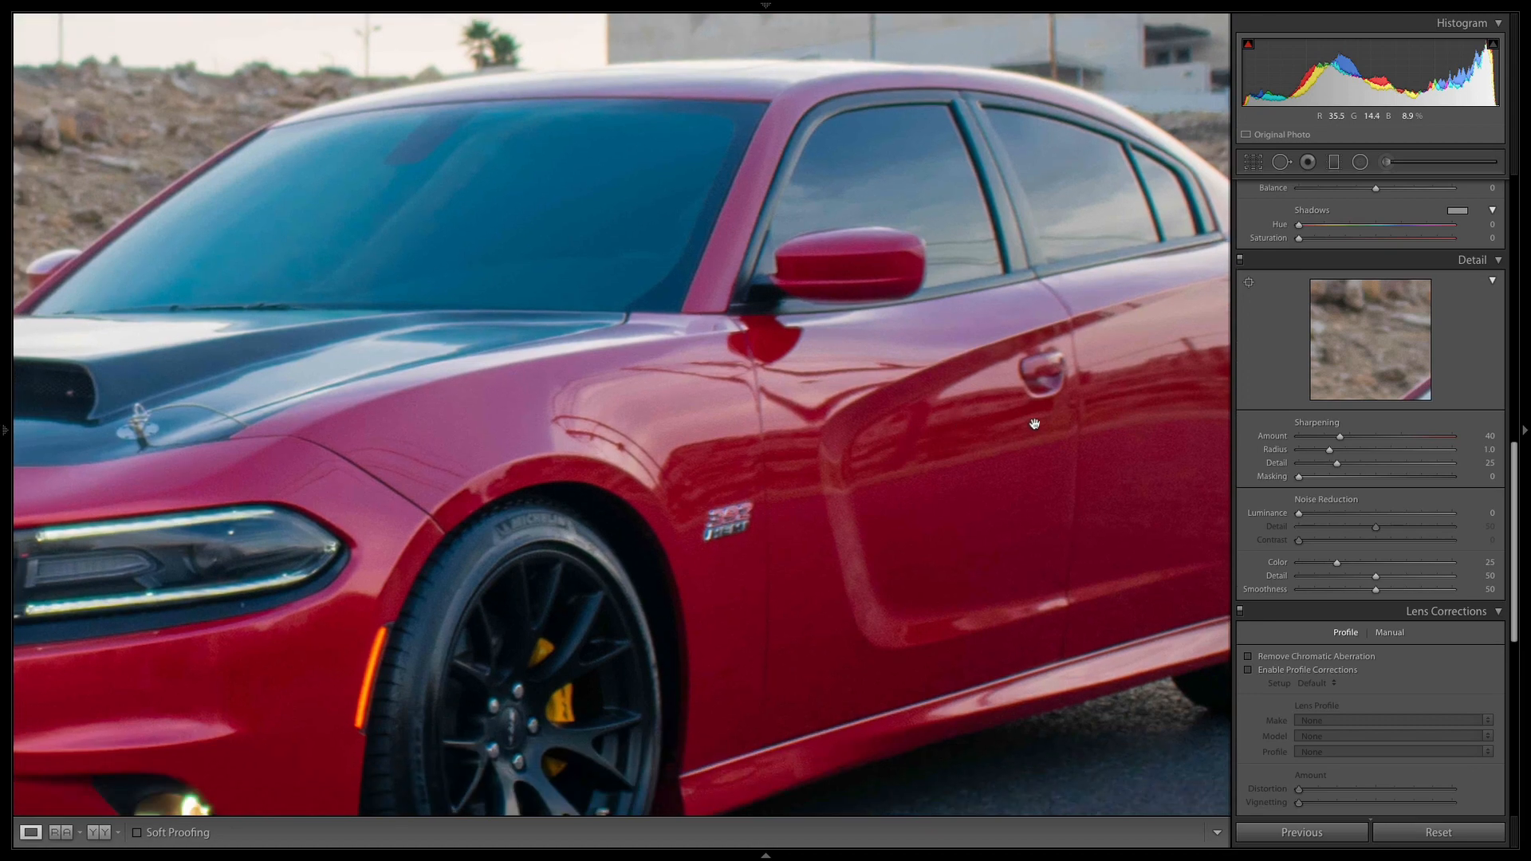
left_click(1317, 514)
left_click(999, 520)
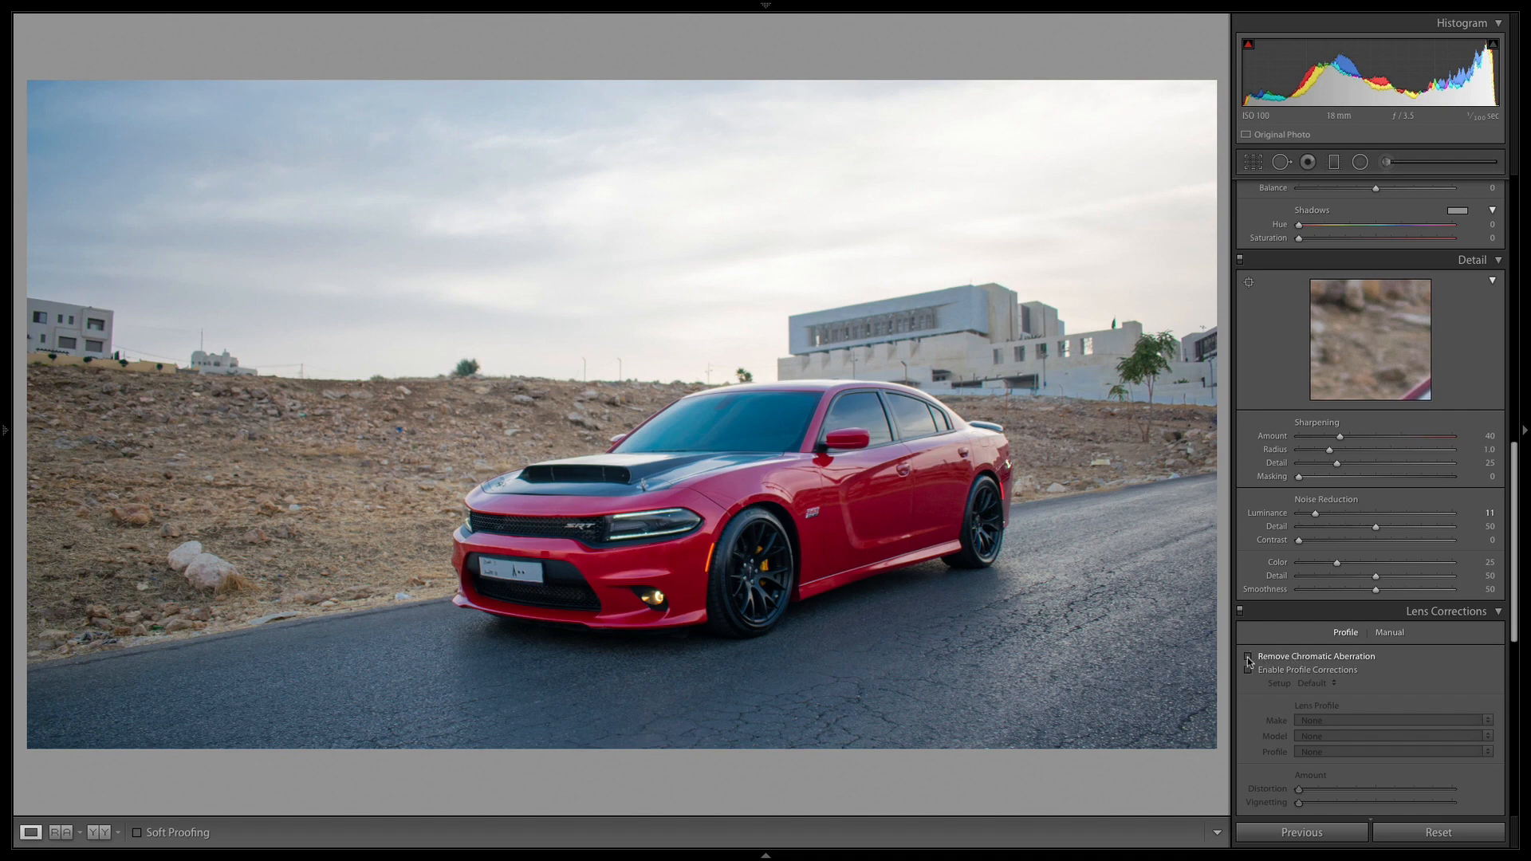
Enable Remove Chromatic Aberration and compare it on and off close up around the car's front and the rocky ground.
left_click(866, 444)
left_click_drag(1132, 402, 852, 433)
left_click_drag(938, 562, 1341, 328)
left_click_drag(845, 582, 1249, 291)
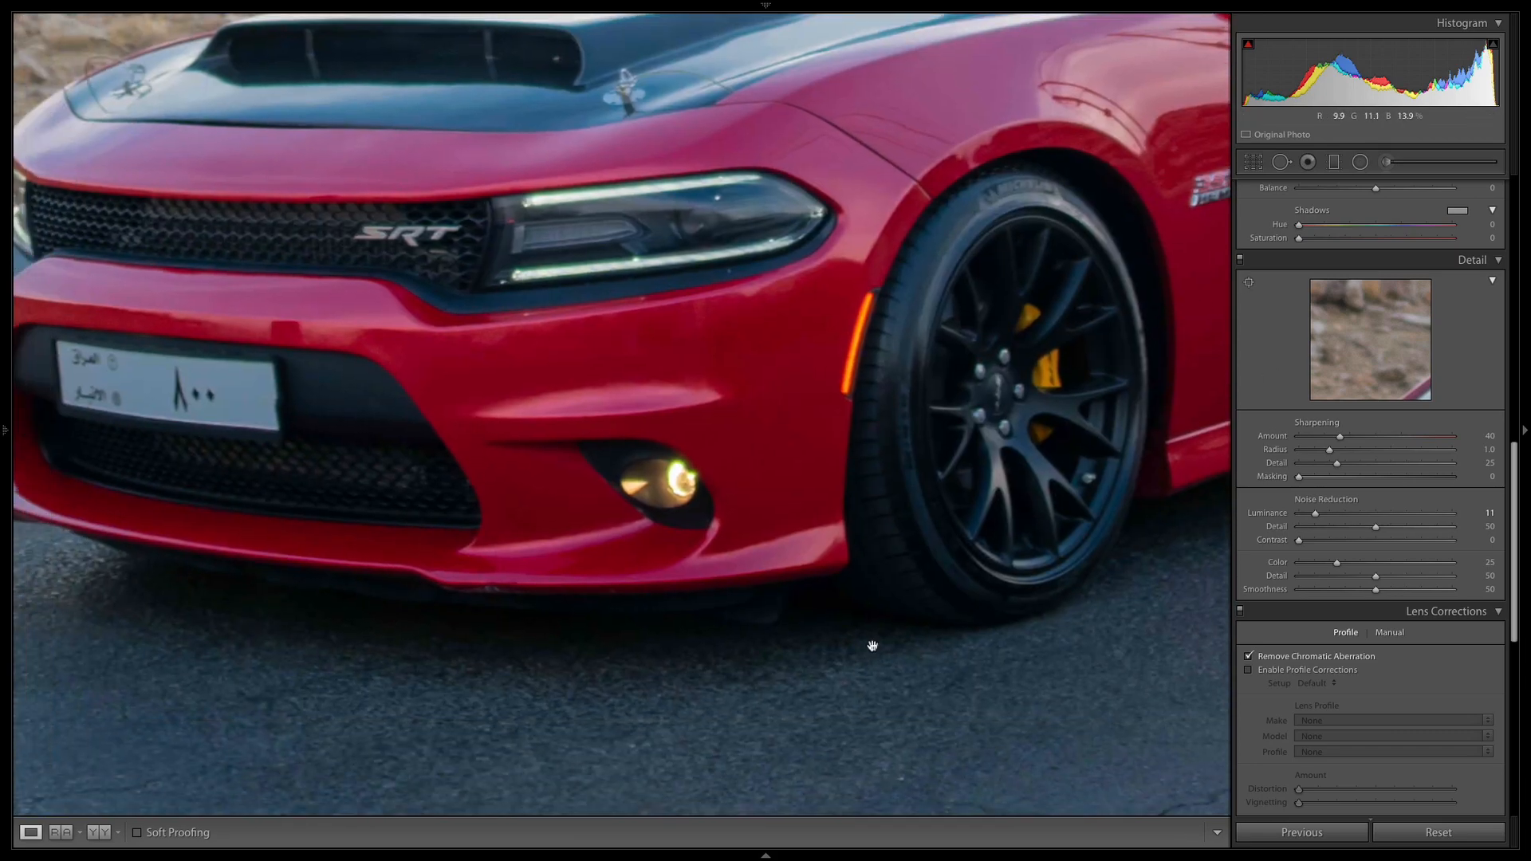
left_click(1249, 656)
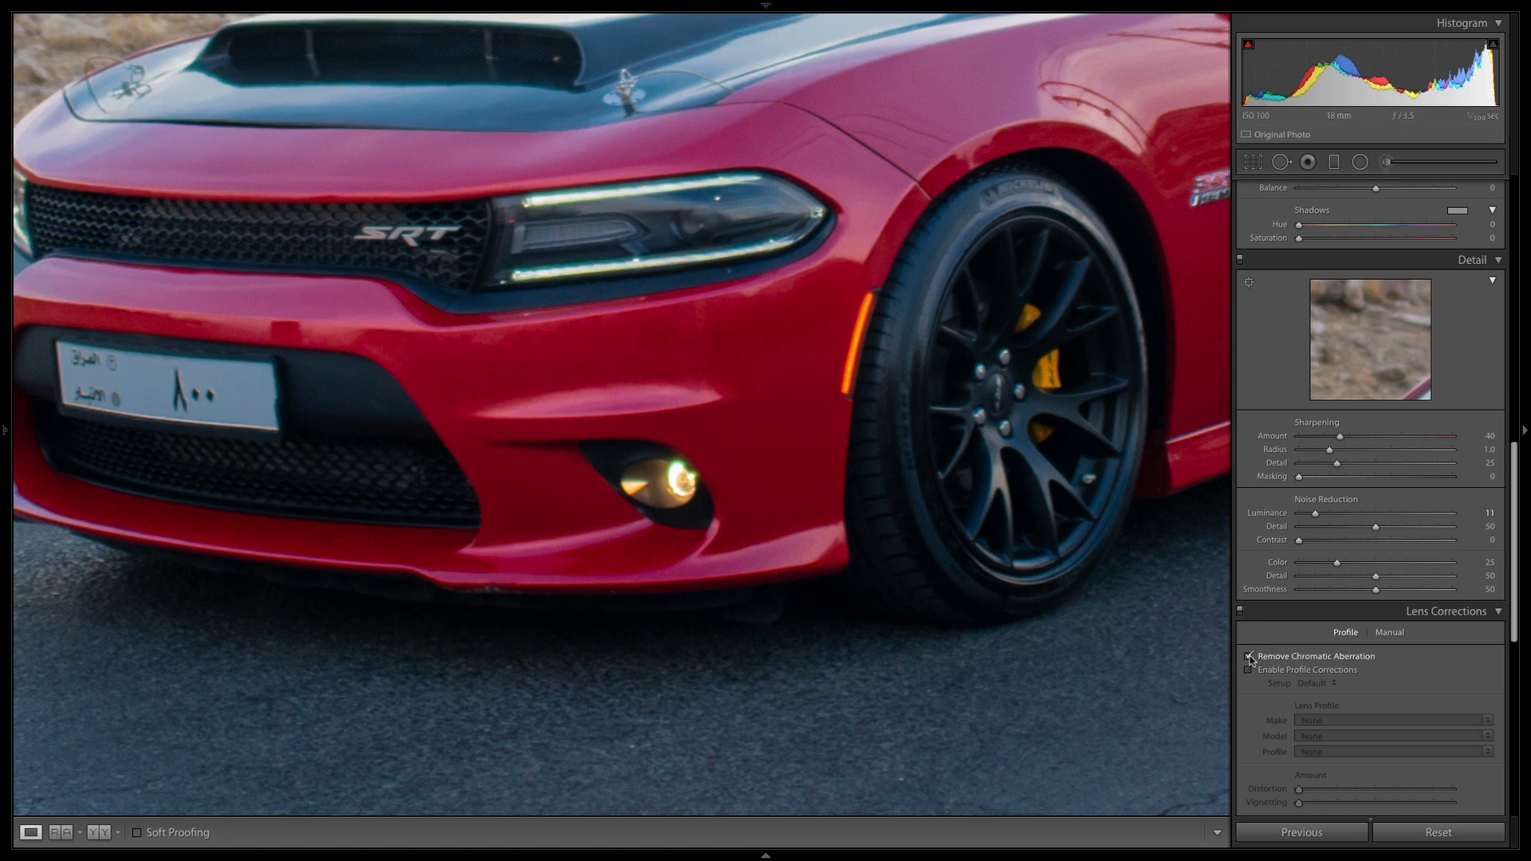
left_click_drag(472, 425, 1053, 452)
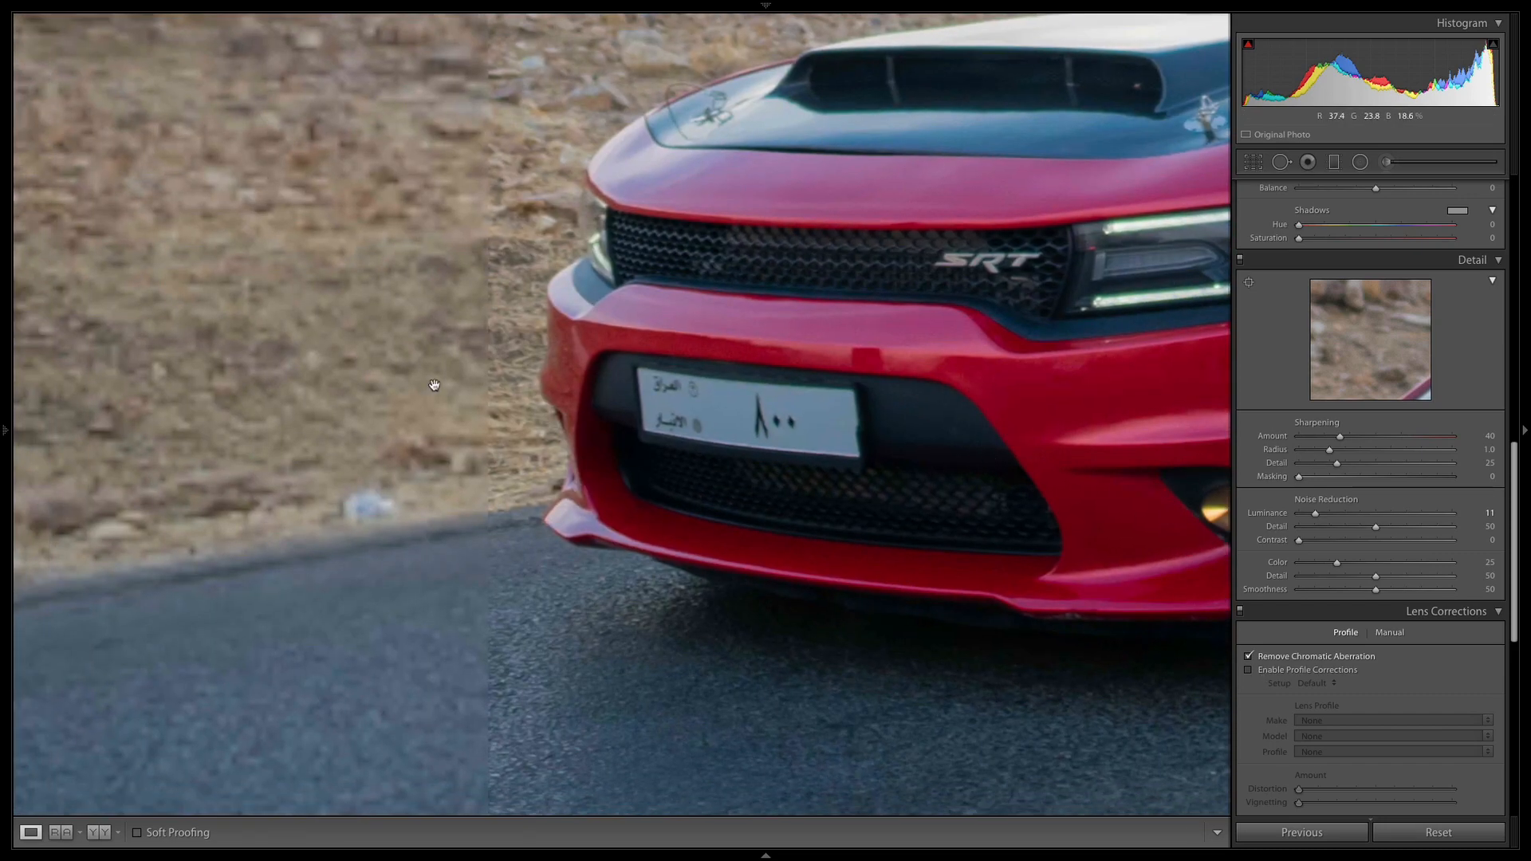
left_click_drag(570, 264, 680, 596)
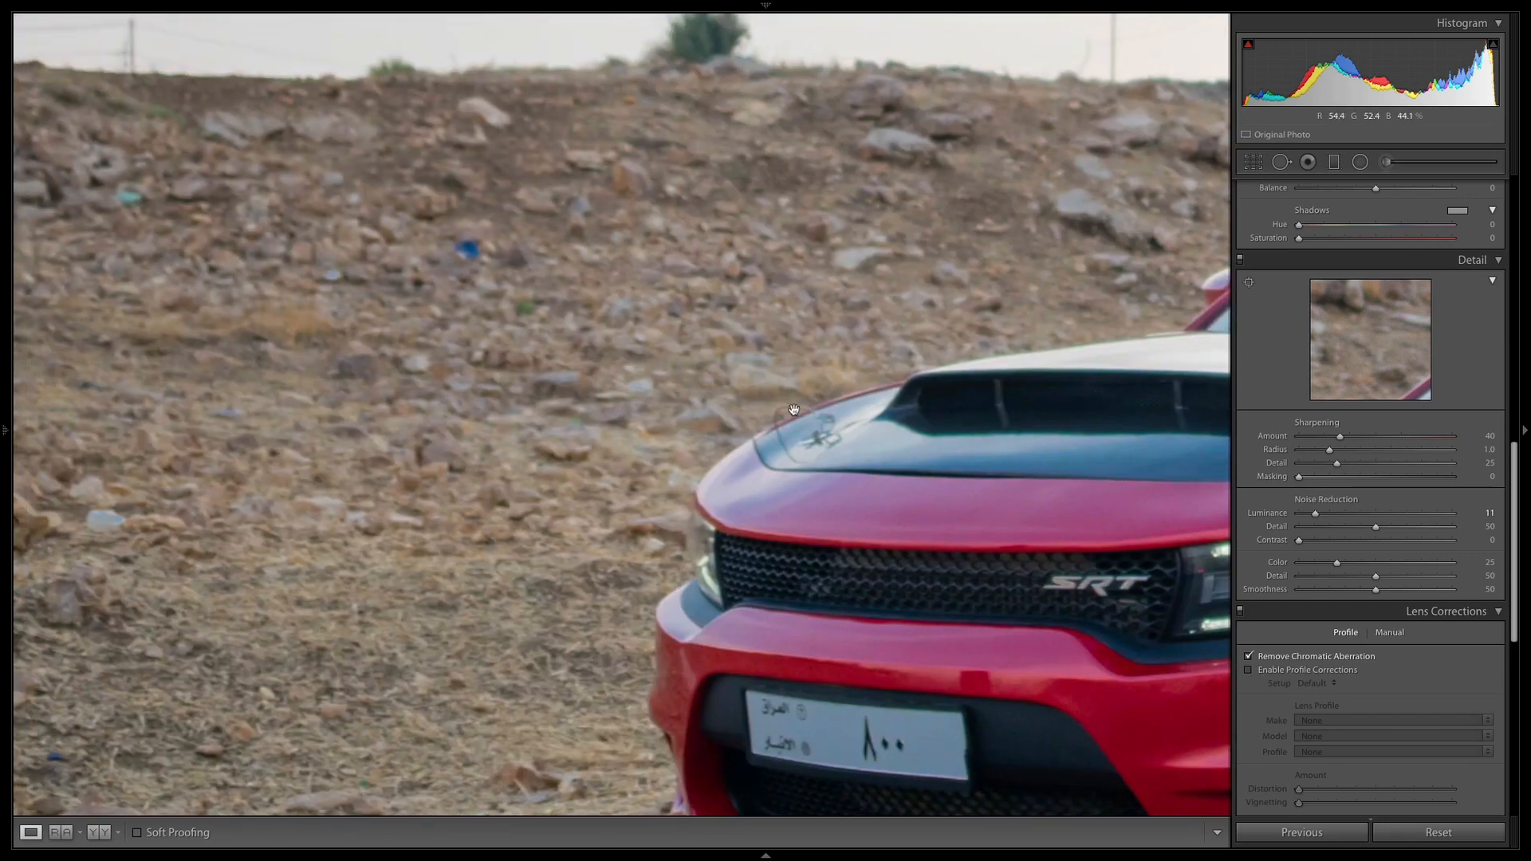
left_click(1249, 657)
left_click(1249, 657)
left_click_drag(977, 469, 776, 397)
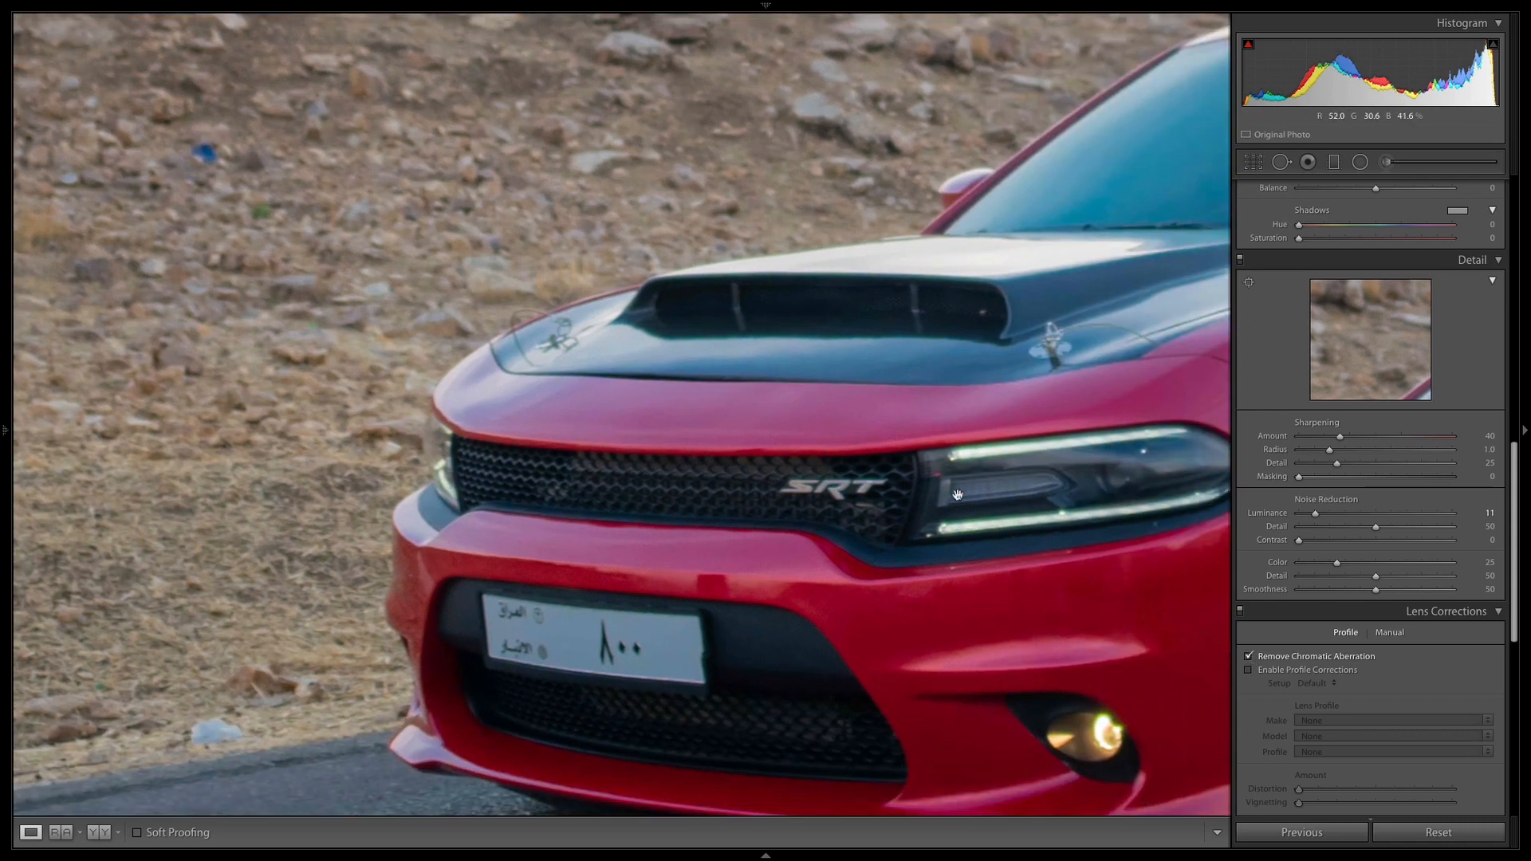
Enable the lens profile corrections for the Nikon 18-55mm lens and compare the full photo with and without them.
left_click(1248, 670)
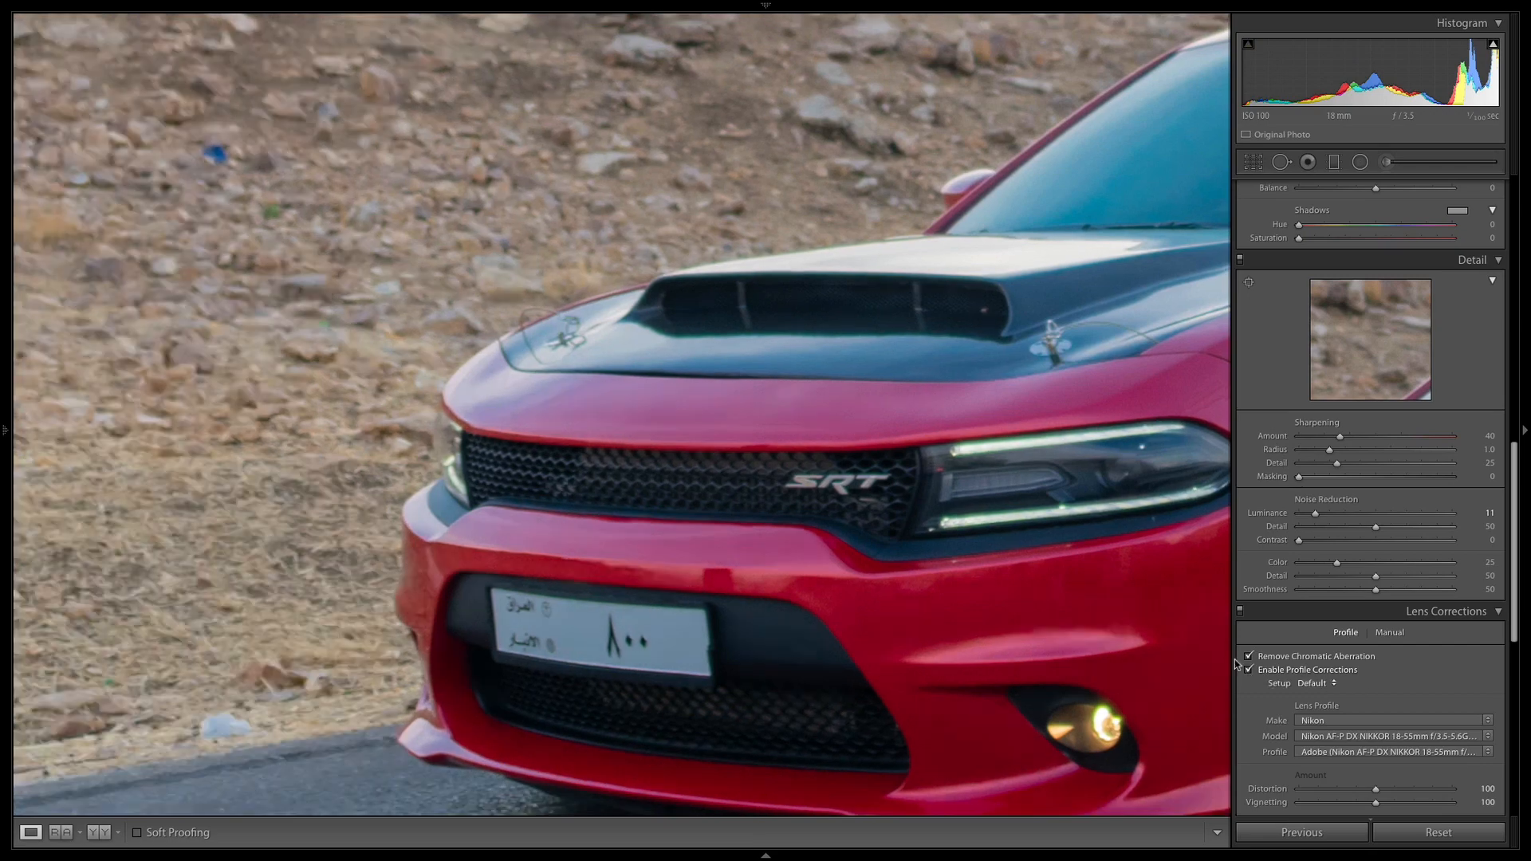
key("z")
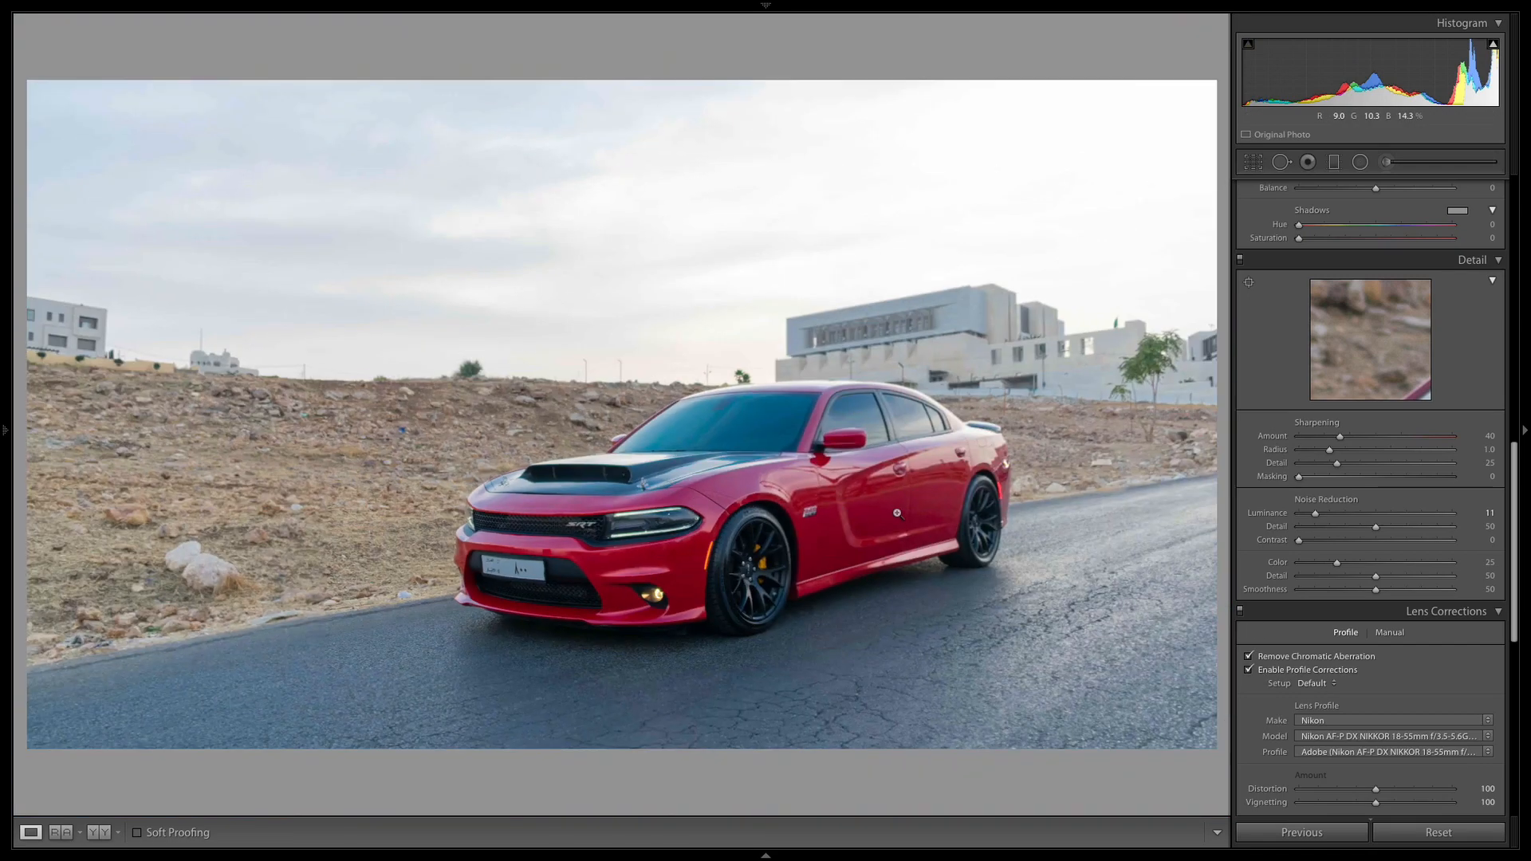
left_click(1249, 671)
left_click(1249, 671)
Compare the lens profile corrections off and on once more, and set their Vignetting amount to 67.
left_click_drag(1521, 641, 1511, 679)
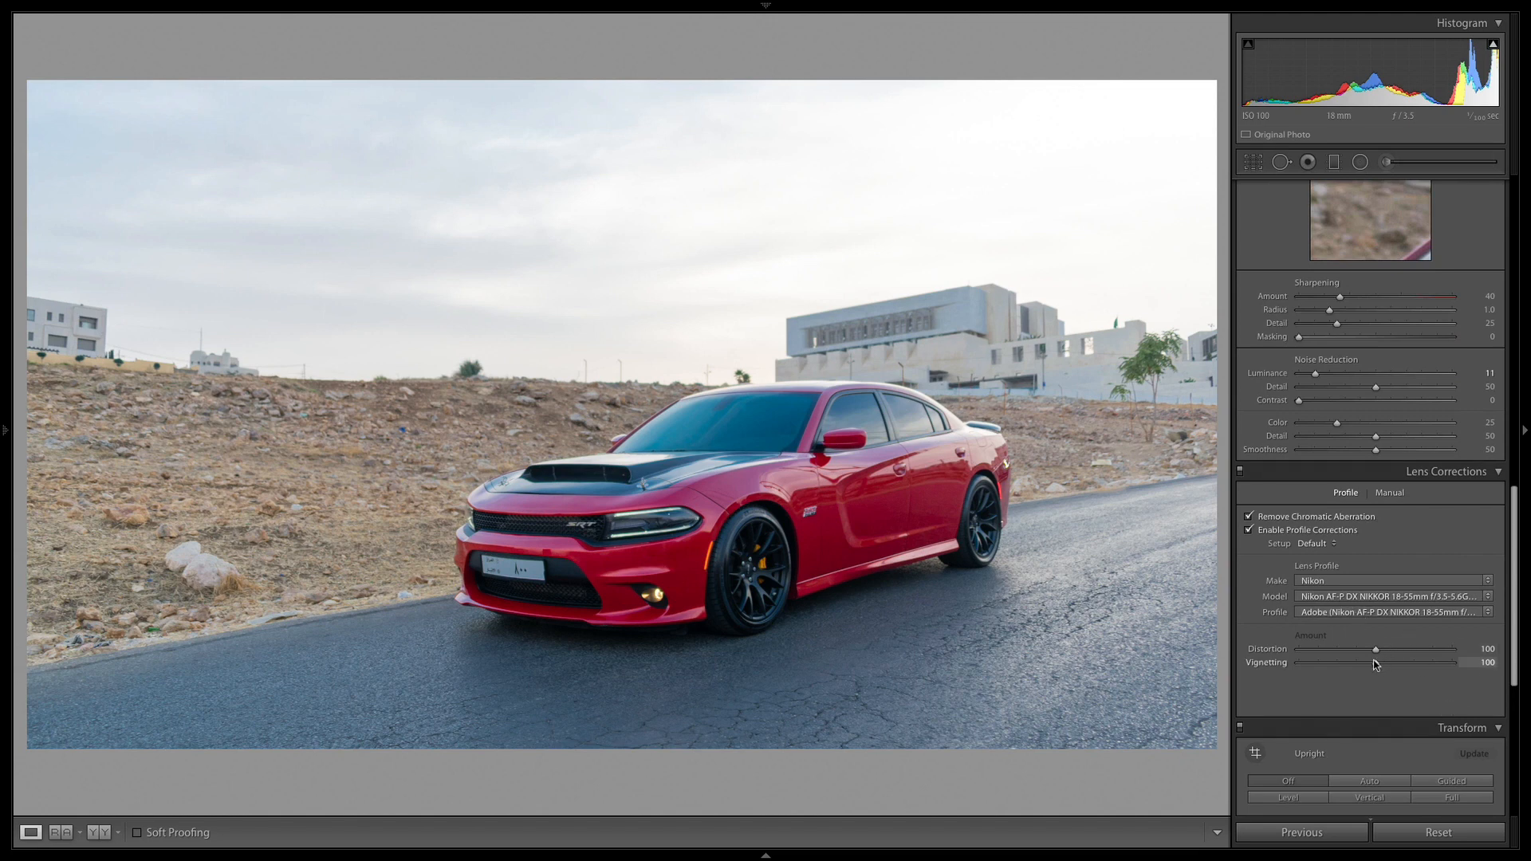
left_click(1250, 531)
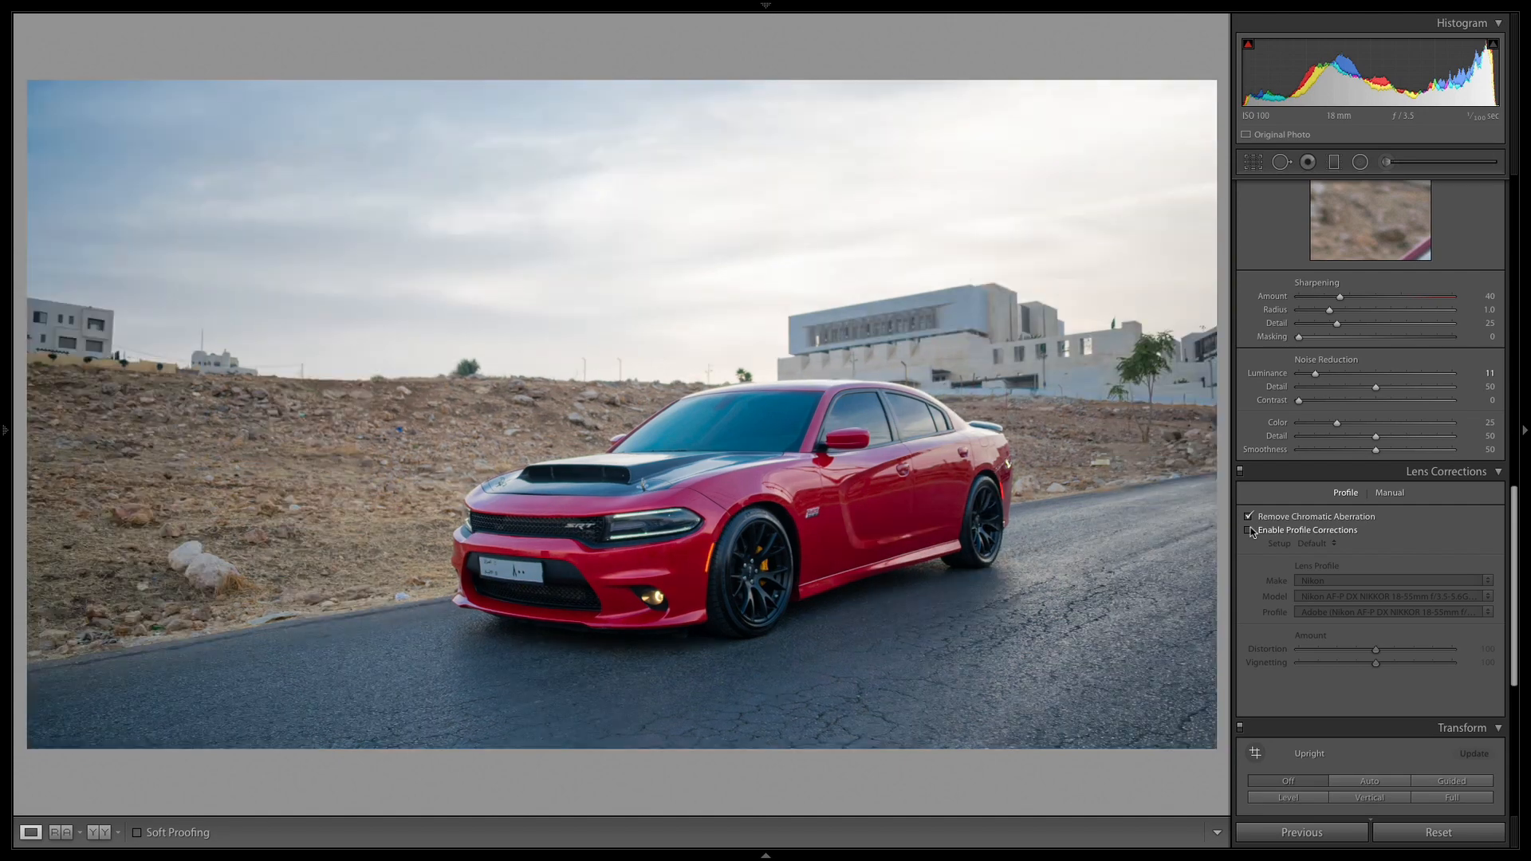
left_click(1251, 531)
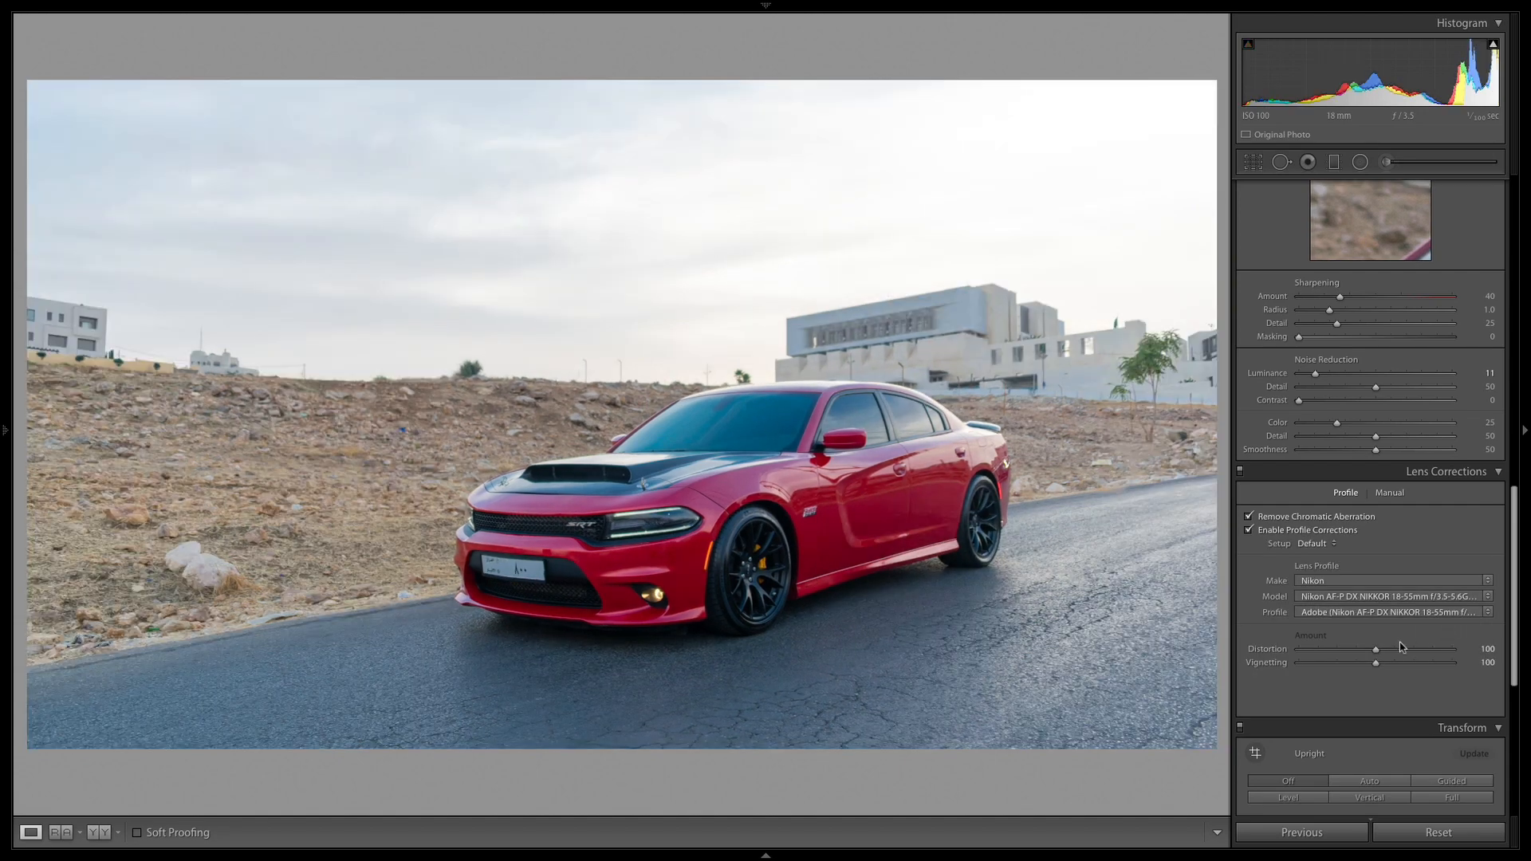
left_click(1364, 664)
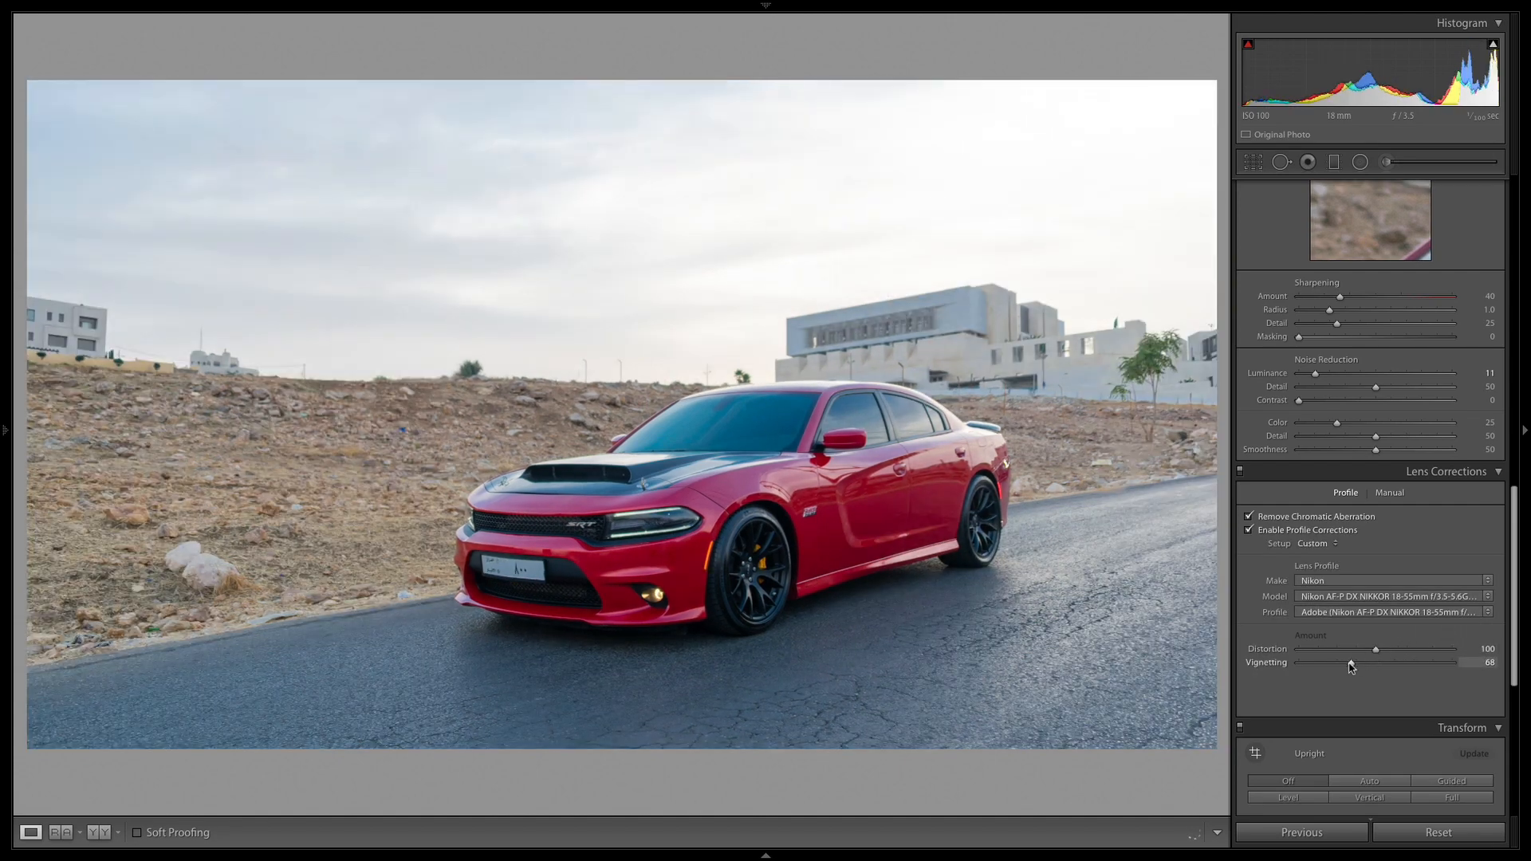
left_click_drag(1351, 666, 1351, 664)
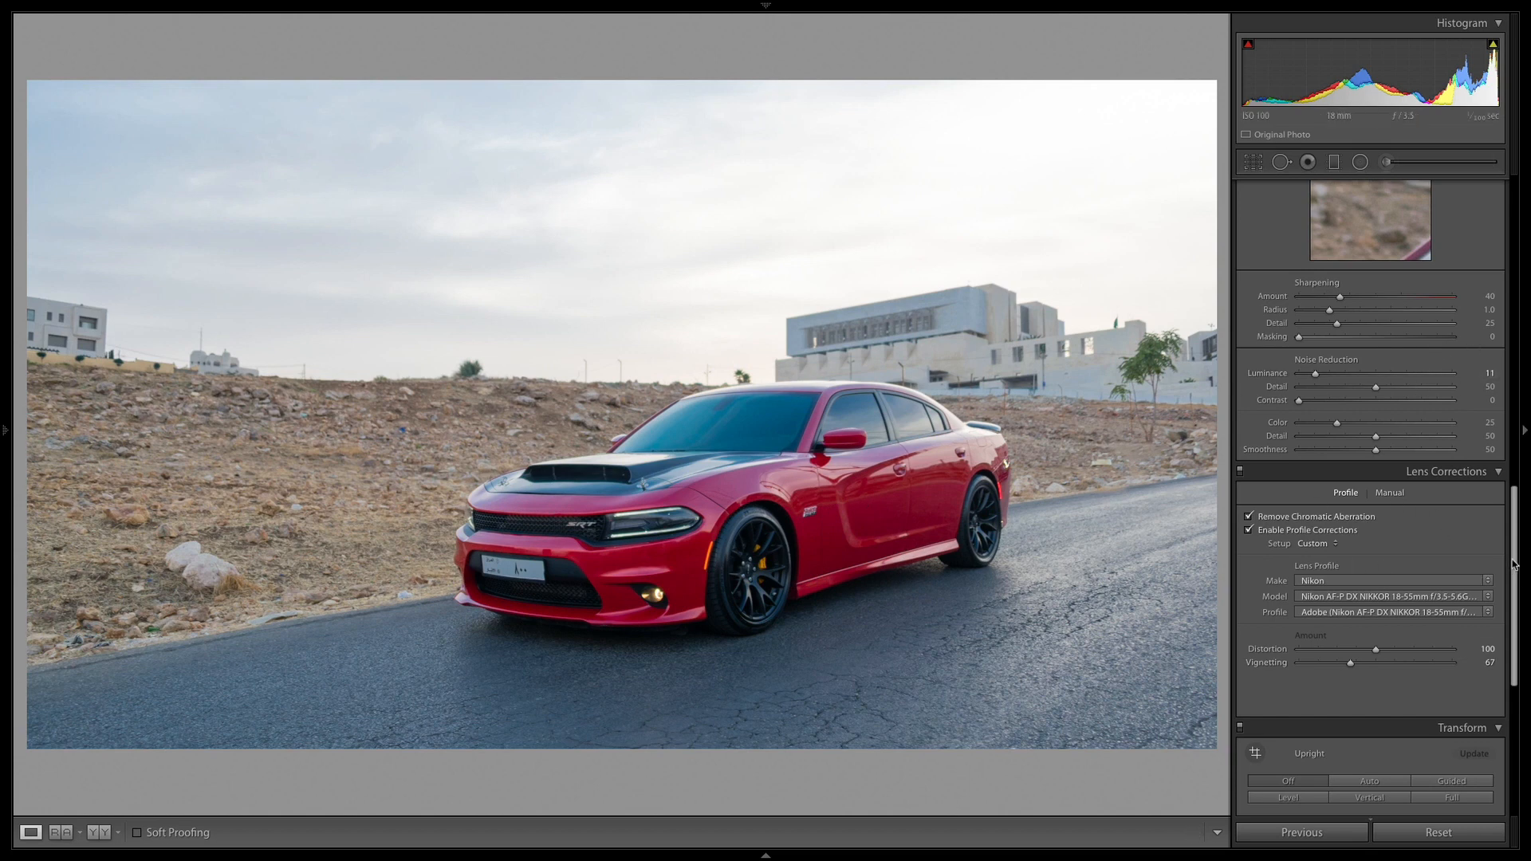
Place a graduated filter over the sky with its fade along the horizon, and check its coverage with the mask overlay.
left_click_drag(1516, 554, 1529, 180)
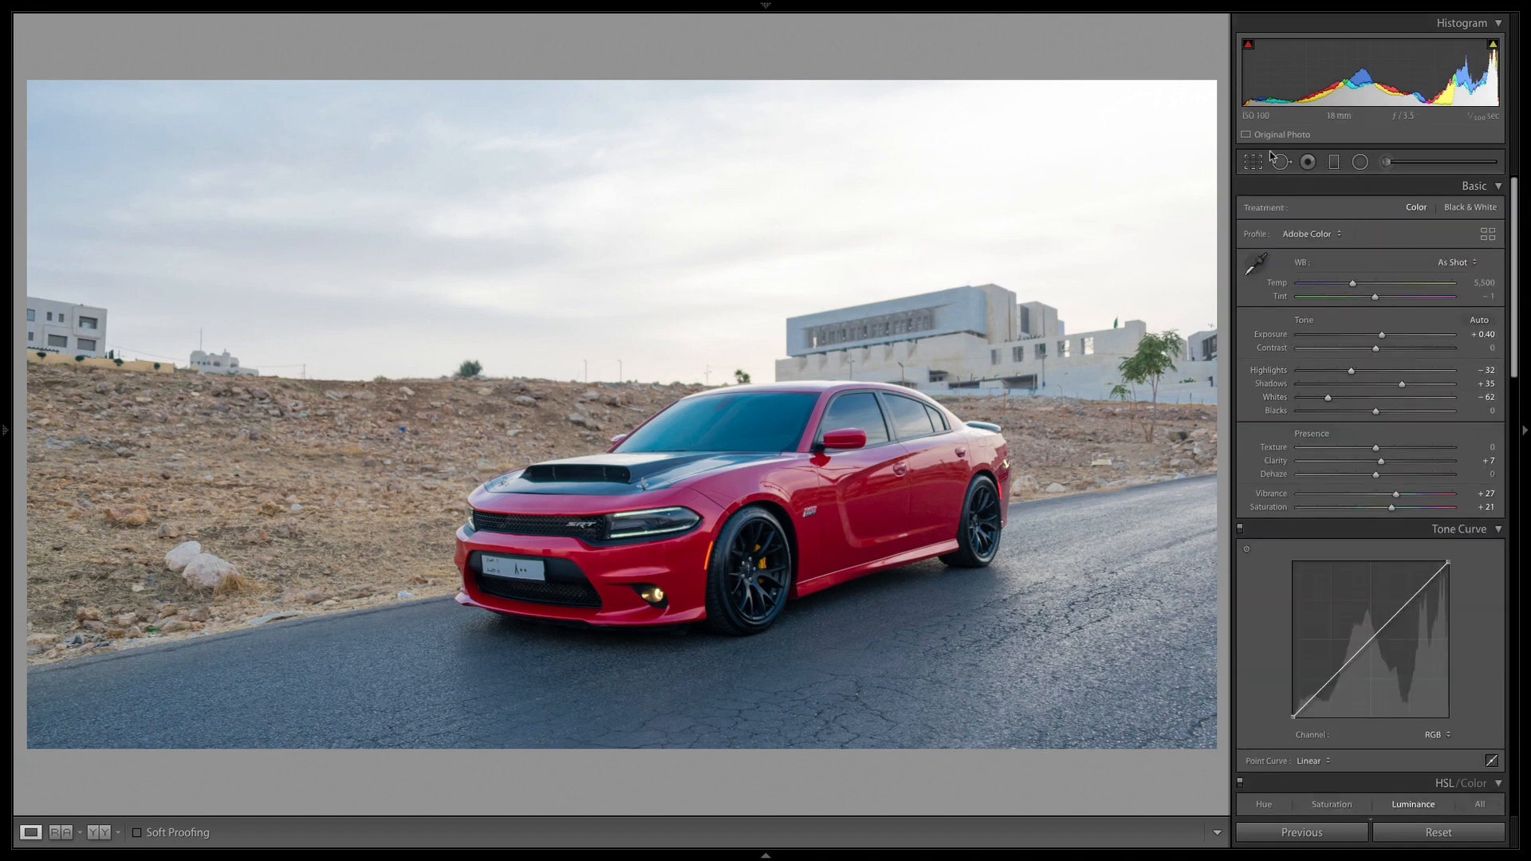
left_click(1334, 162)
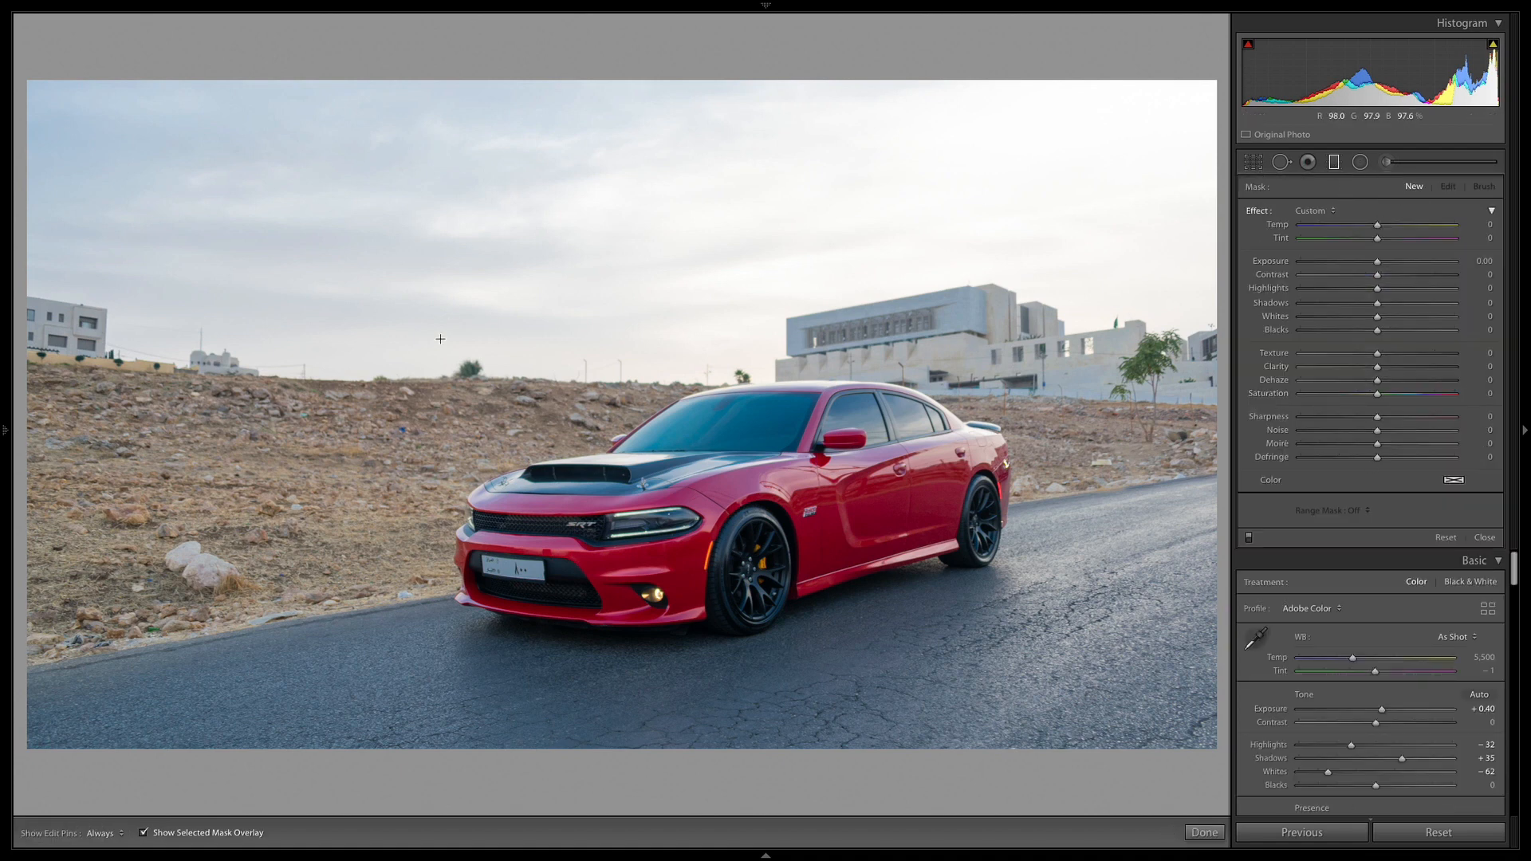
left_click_drag(497, 352, 498, 406)
key("o")
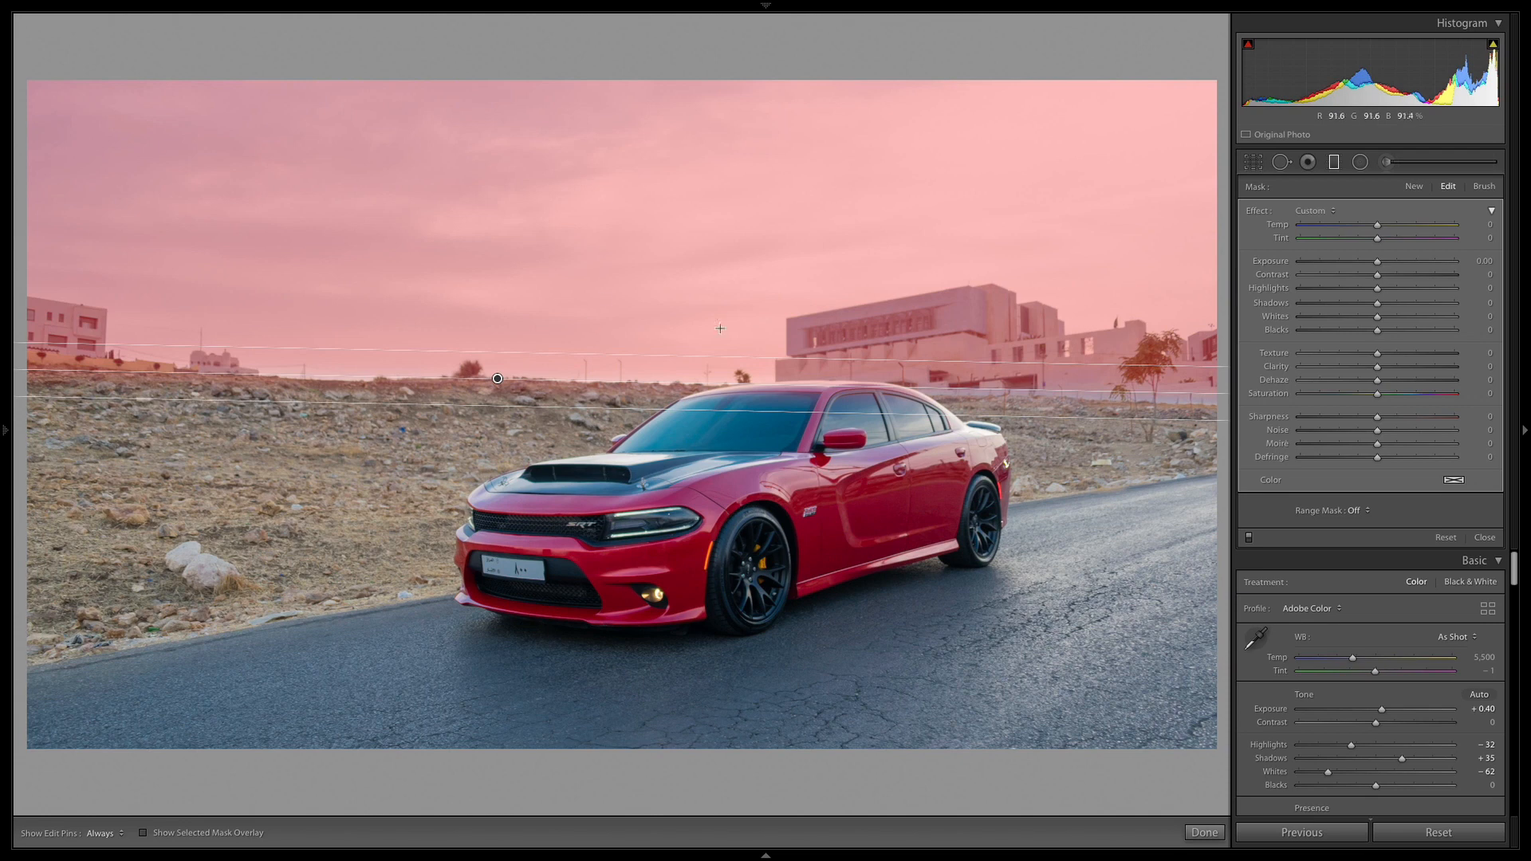
left_click(145, 833)
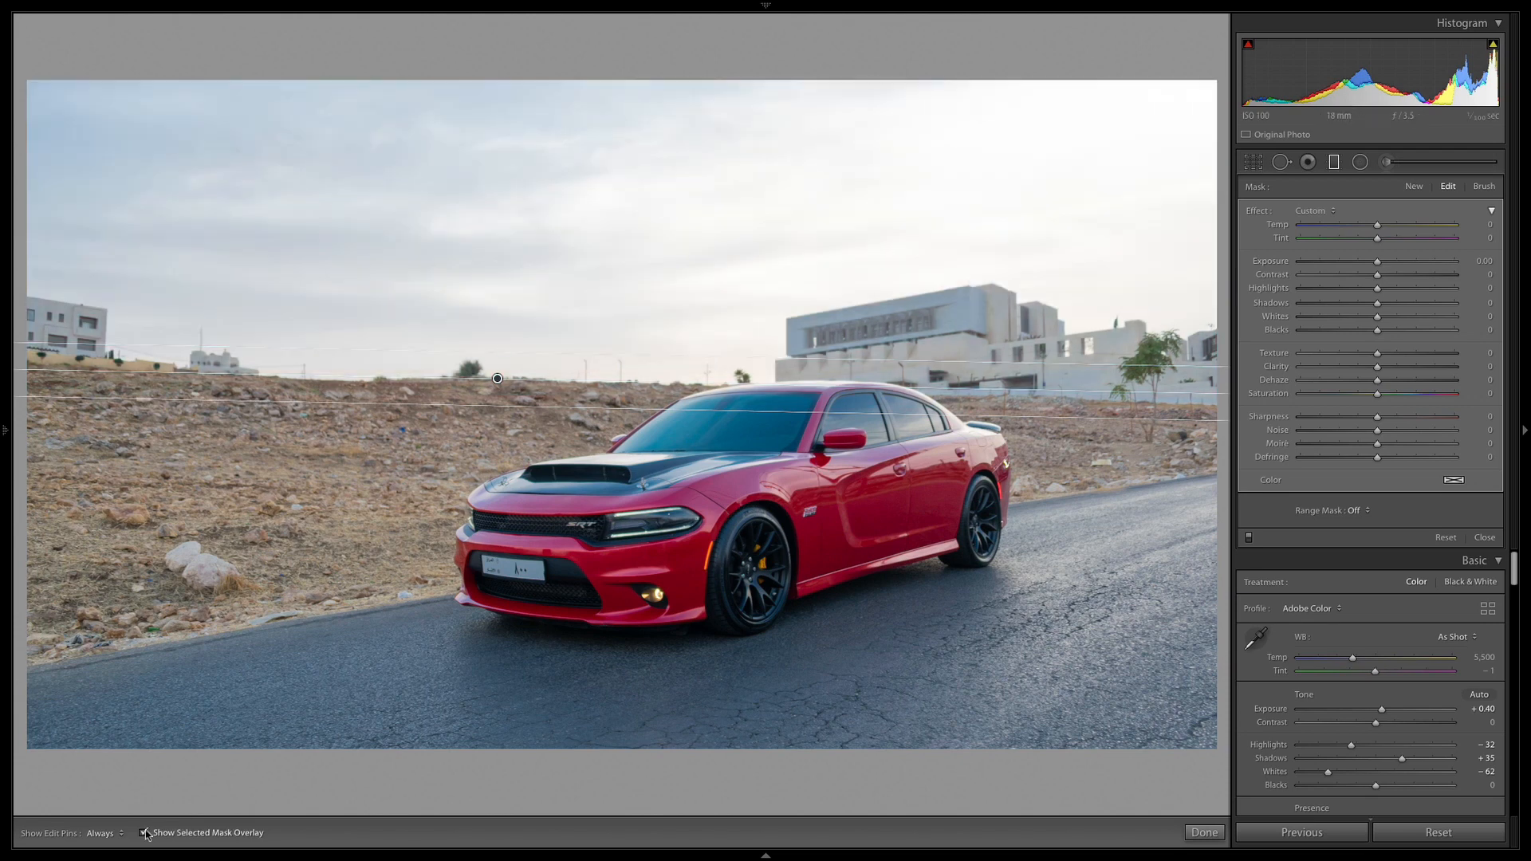
Check the sky filter's coverage with the mask overlay on and off, and set its Dehaze to 42 and Sharpness to -100.
left_click(145, 834)
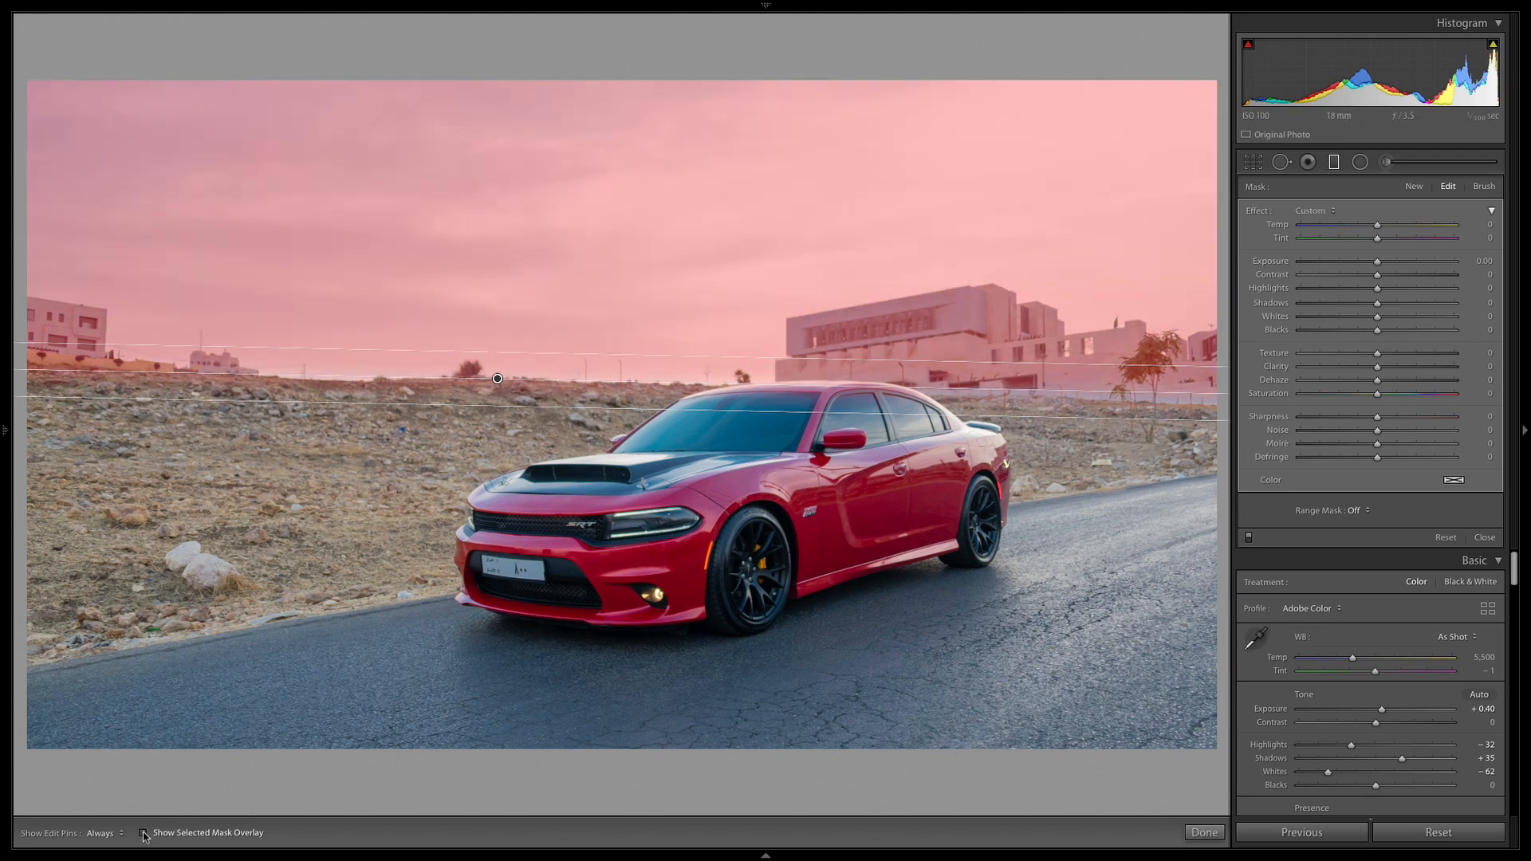
key("o")
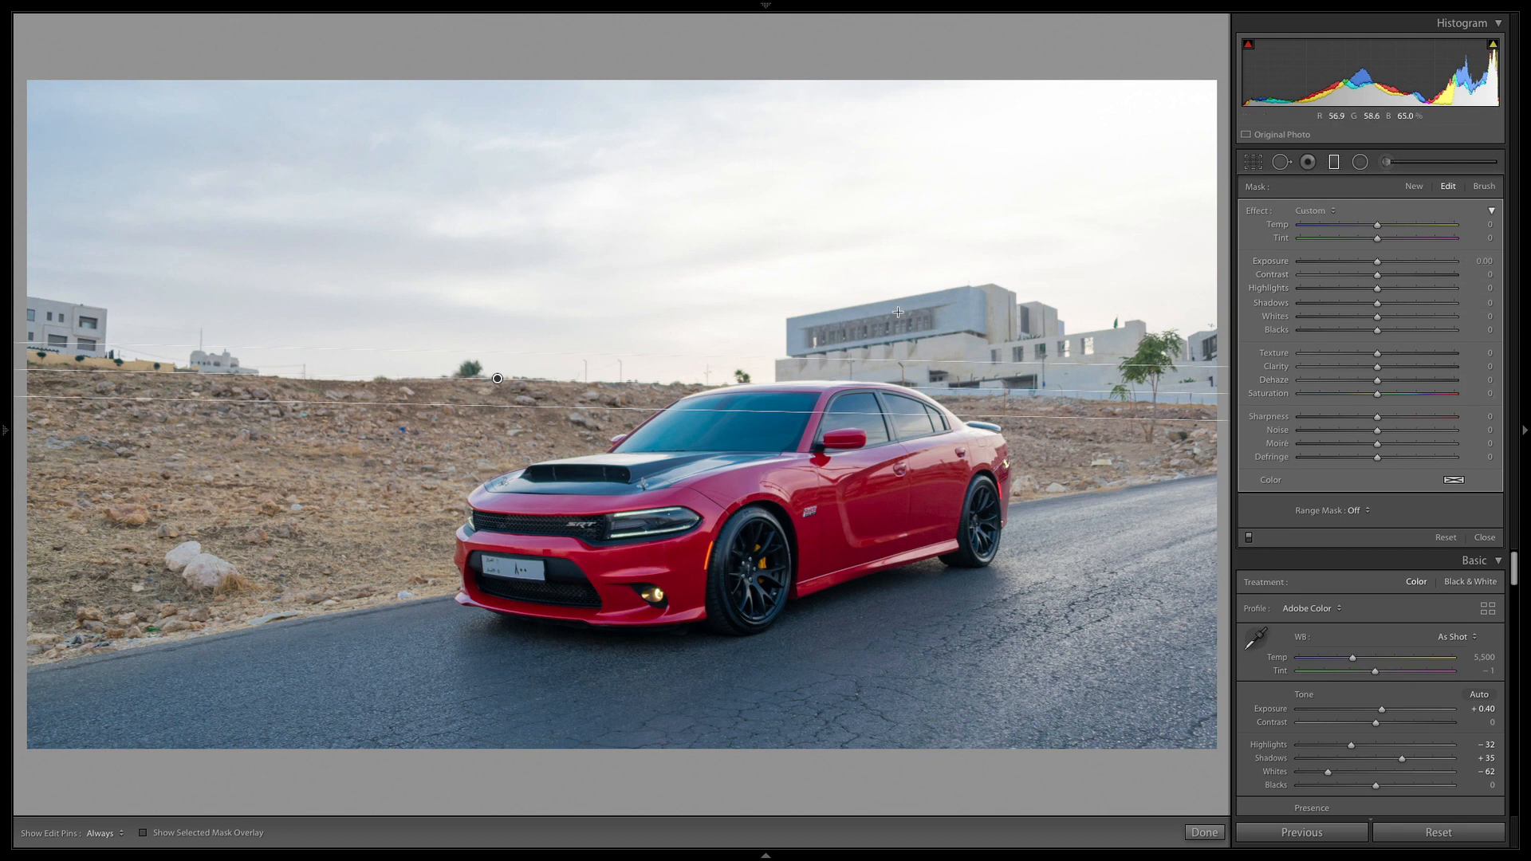
key("o")
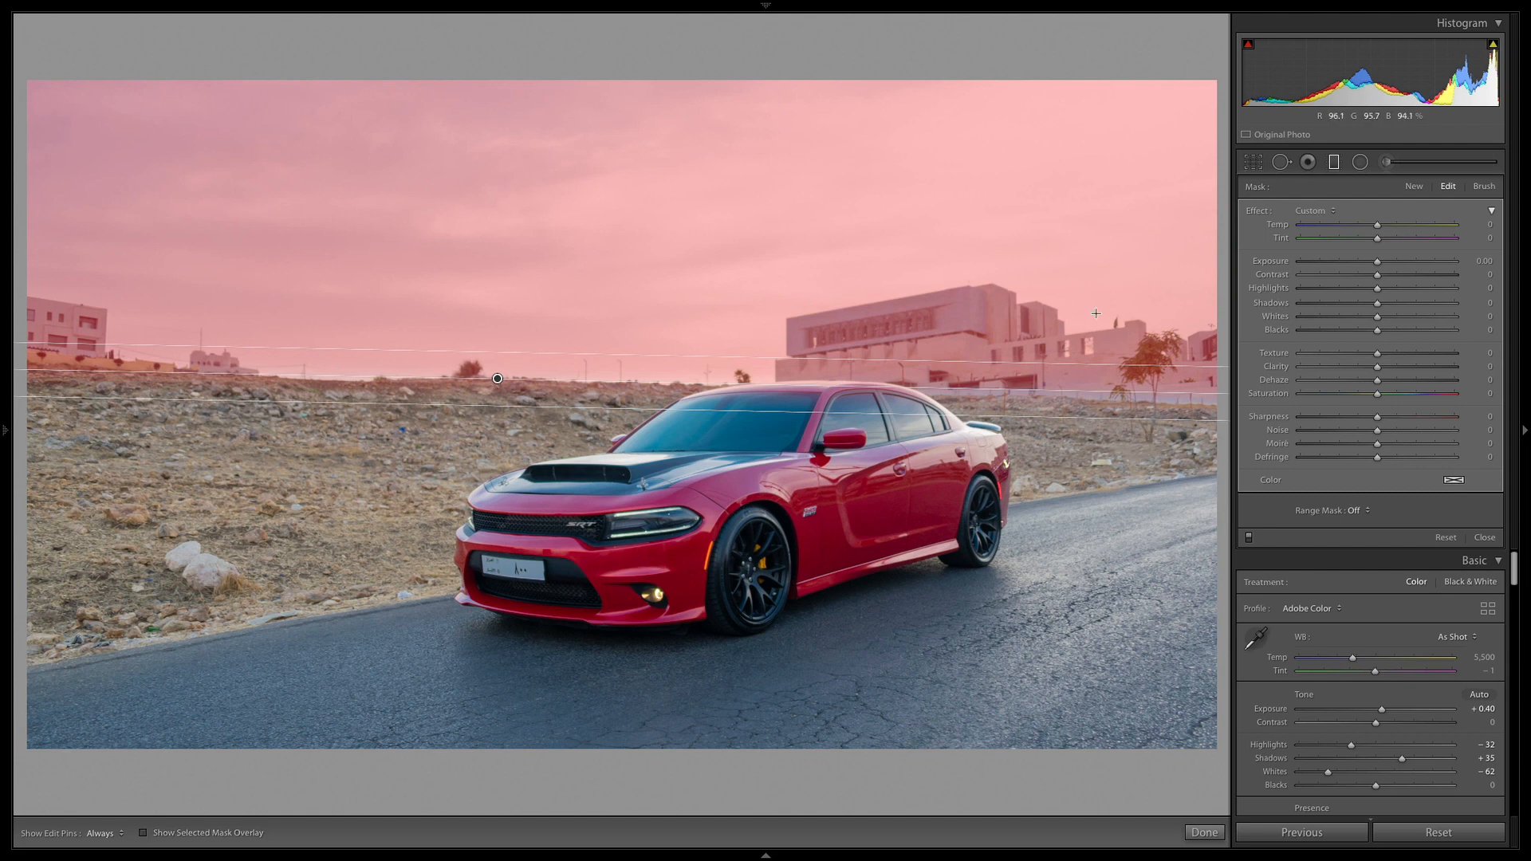
key("o")
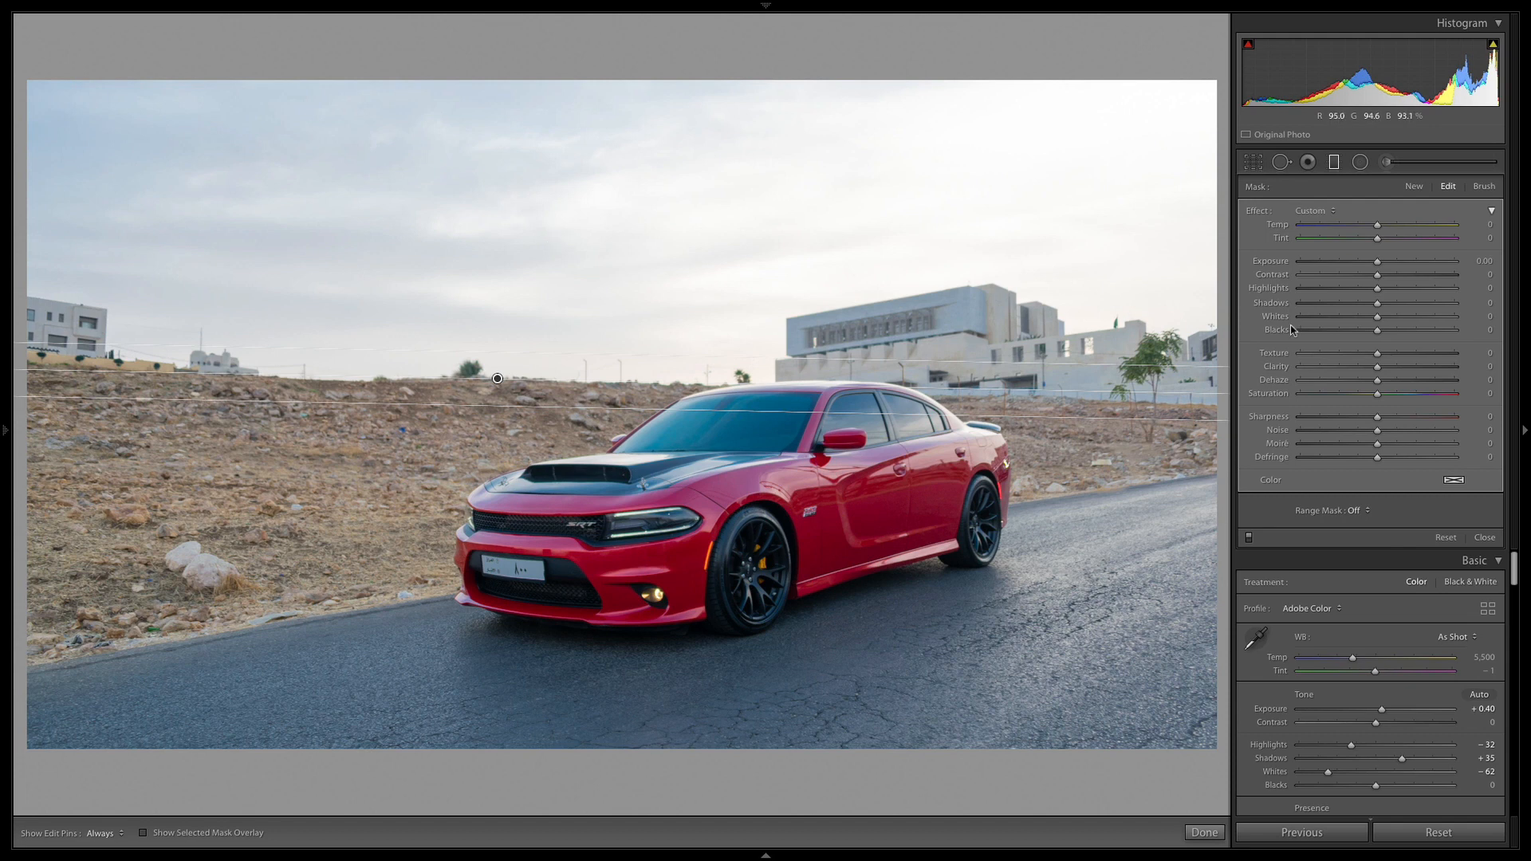
left_click_drag(1377, 380, 1400, 381)
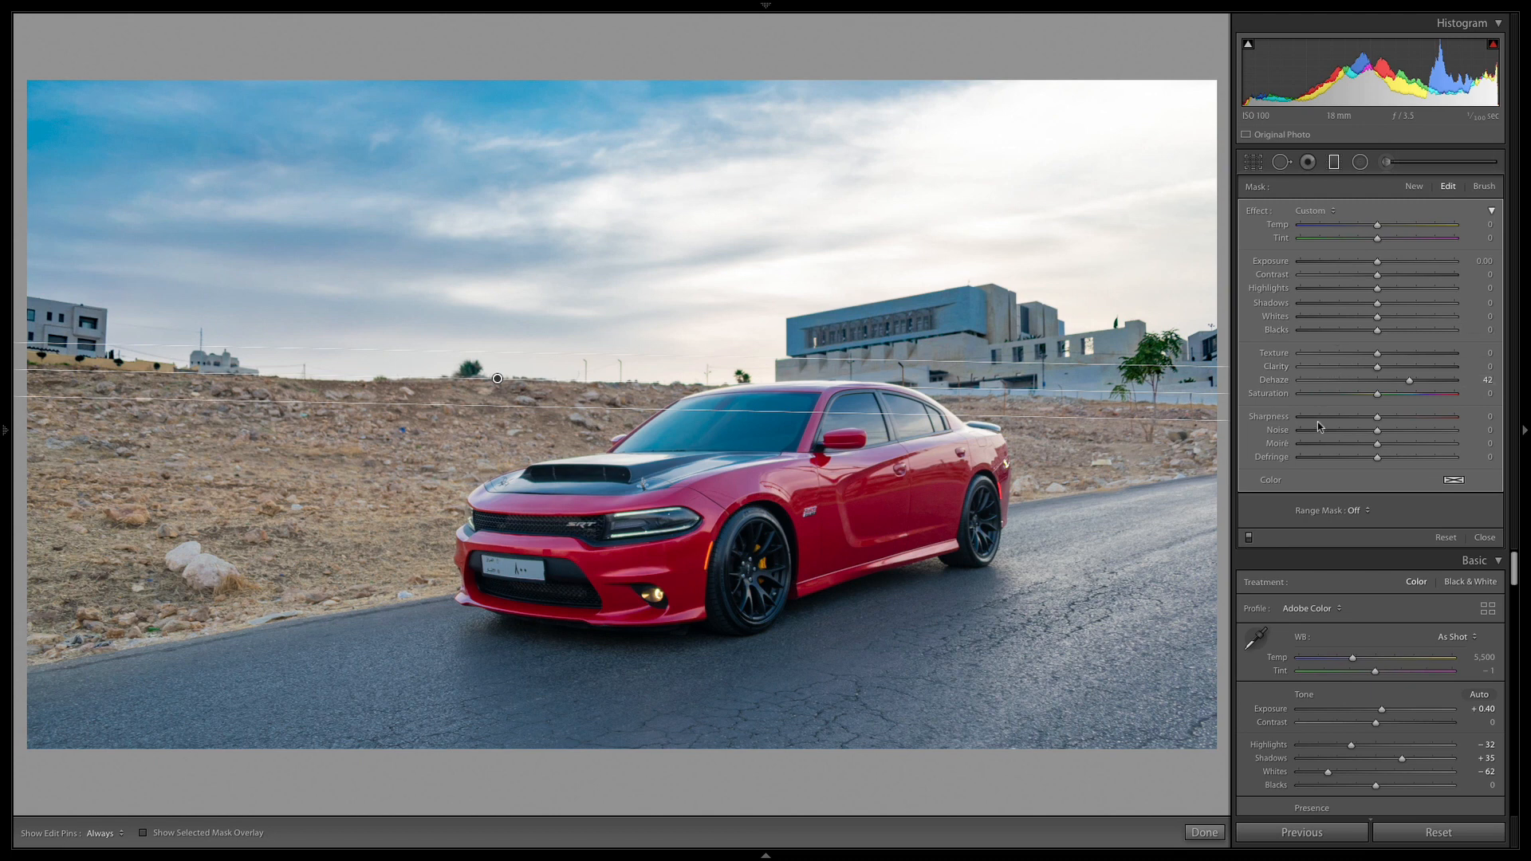
left_click_drag(1317, 423, 1288, 423)
Widen the graduated filter's fade around the horizon, and compare weaker and stronger Dehaze before settling on 42.
left_click_drag(854, 359, 859, 349)
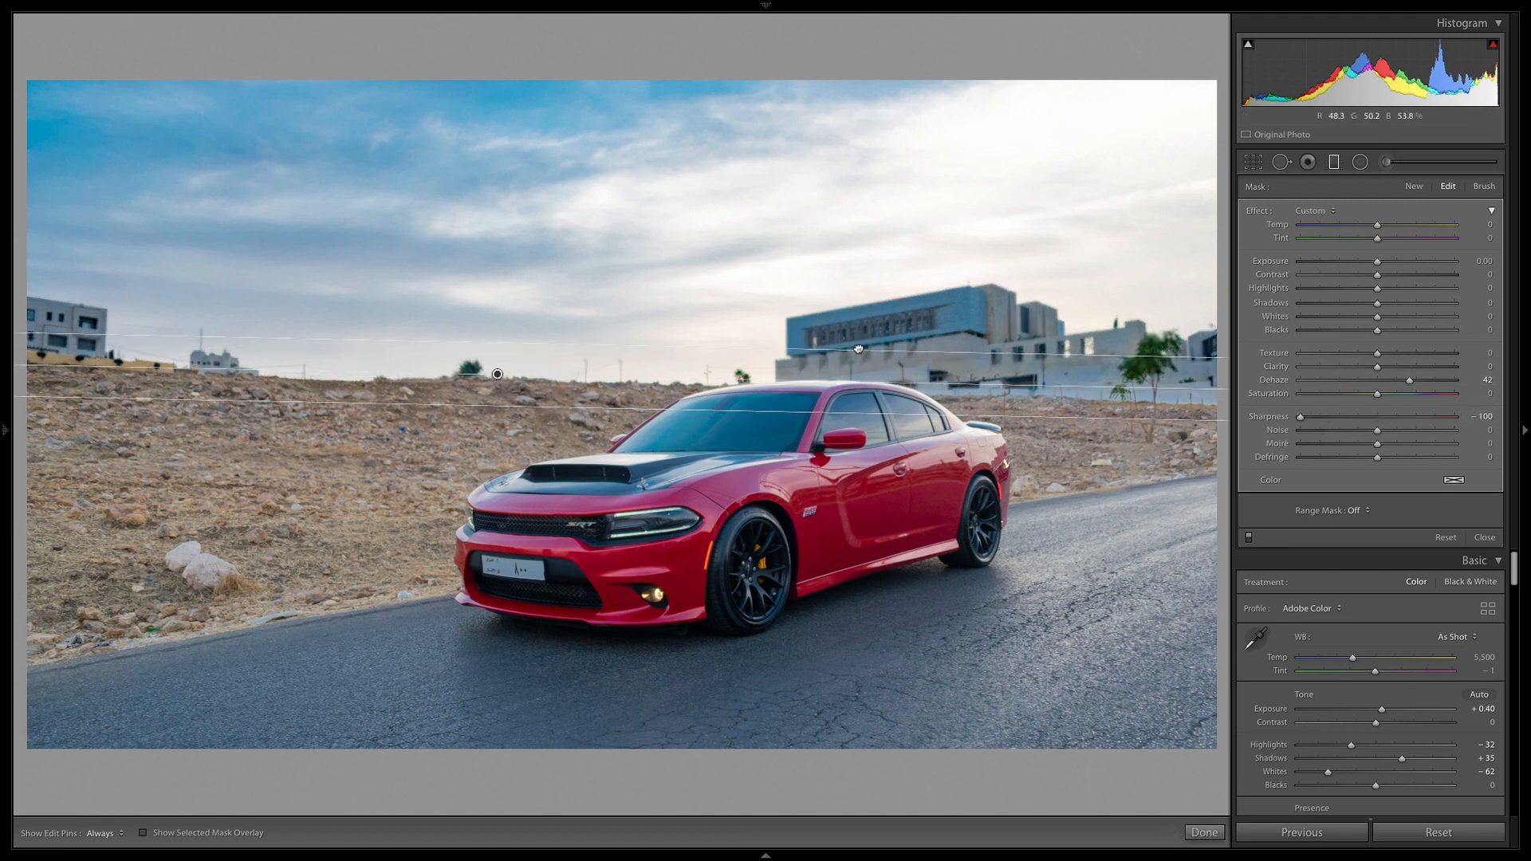
left_click_drag(715, 411, 720, 420)
left_click_drag(735, 352, 726, 336)
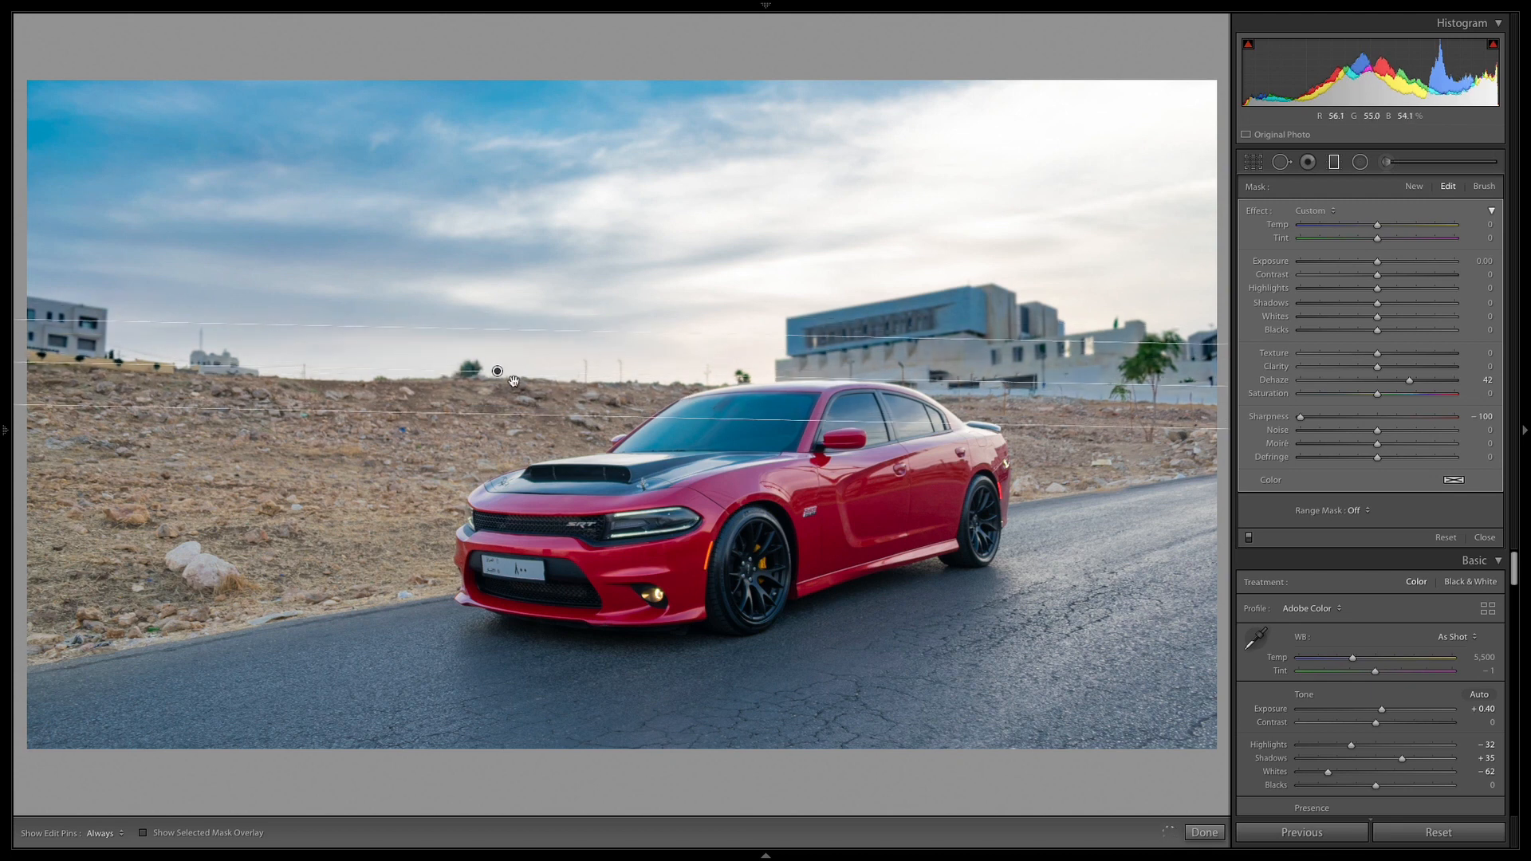
left_click_drag(514, 380, 513, 384)
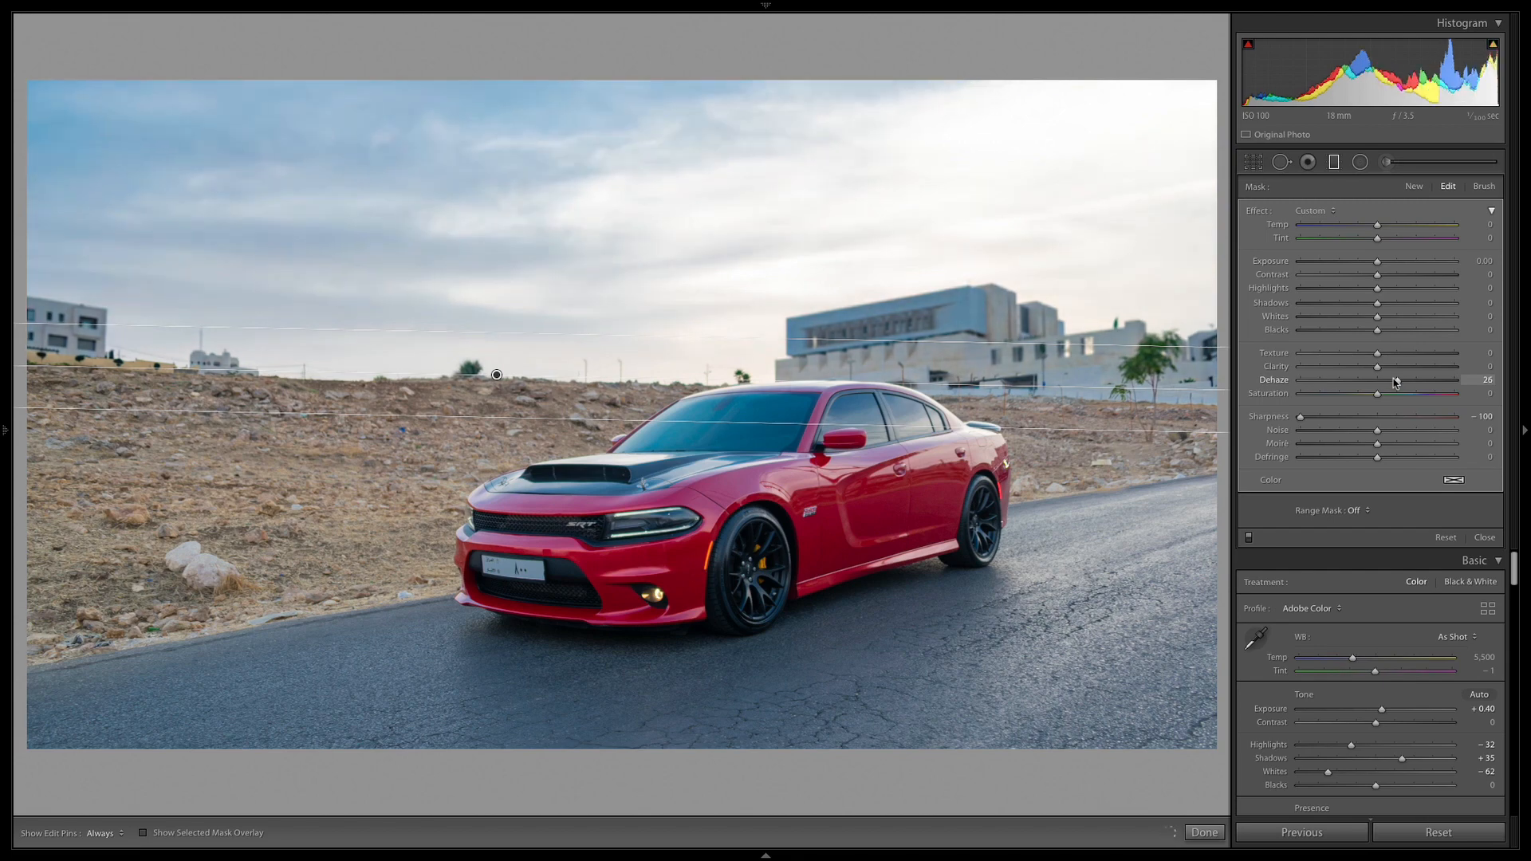
mouse_move(1398, 382)
left_mouse_down()
mouse_move(1413, 383)
mouse_move(1397, 384)
left_mouse_up()
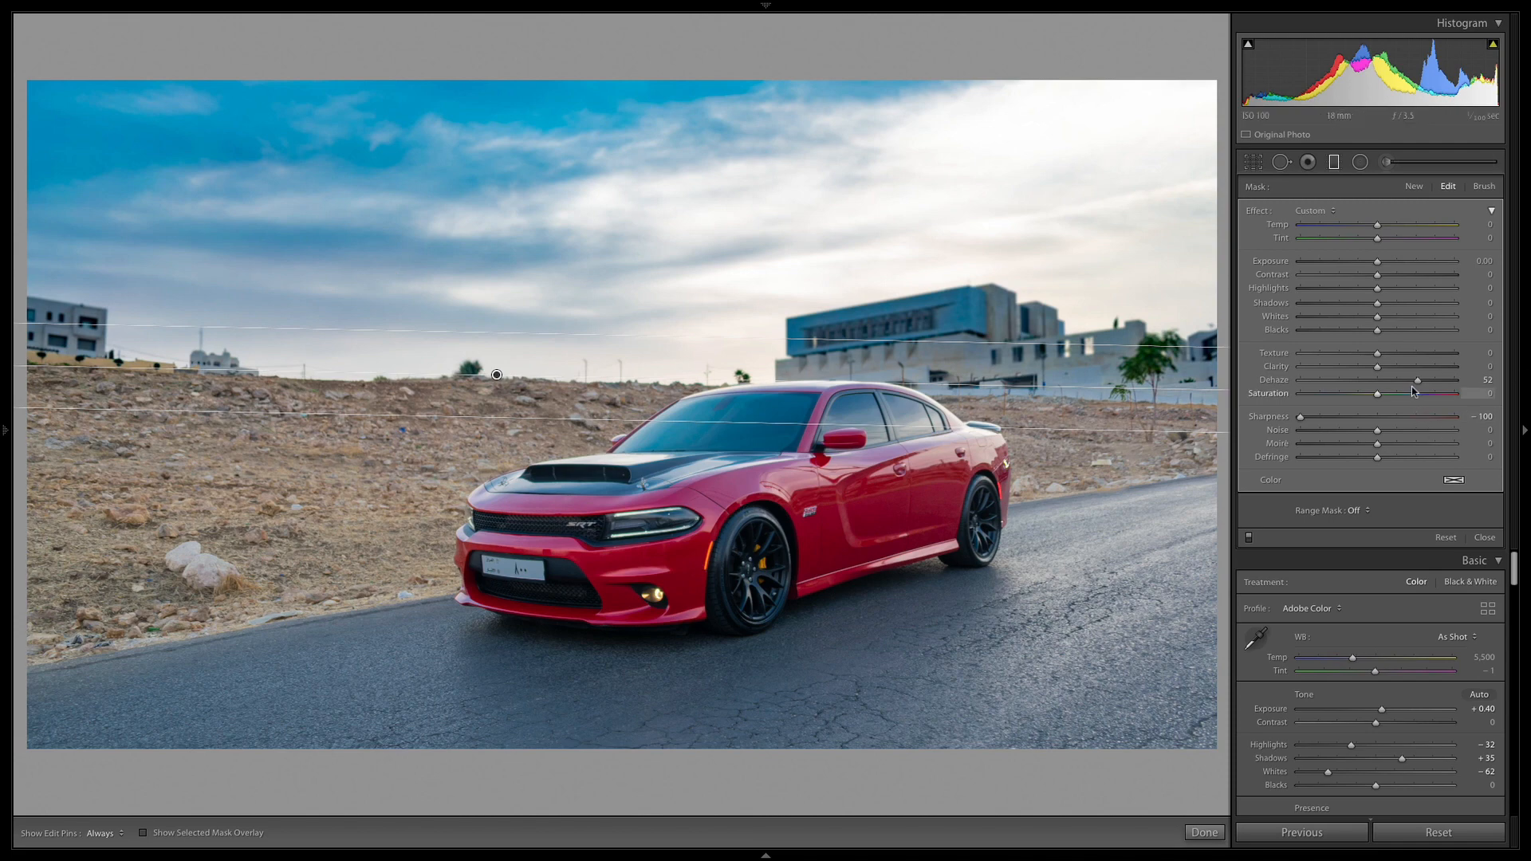
left_click_drag(1417, 380, 1411, 381)
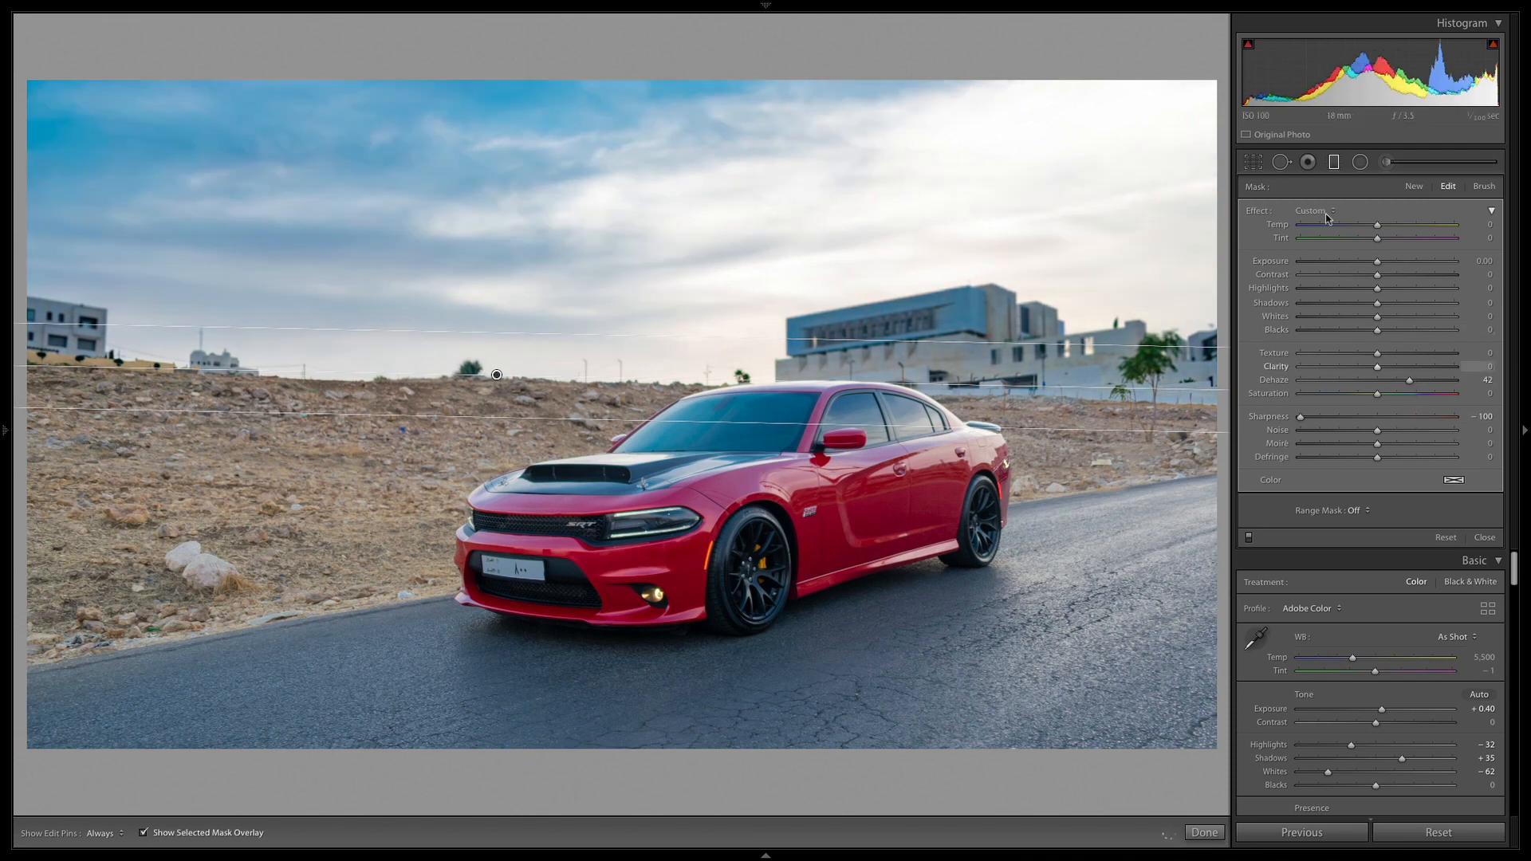
Erase the large building behind the car from the sky filter's mask, using an Auto Mask erase brush at size 6.0.
key("o")
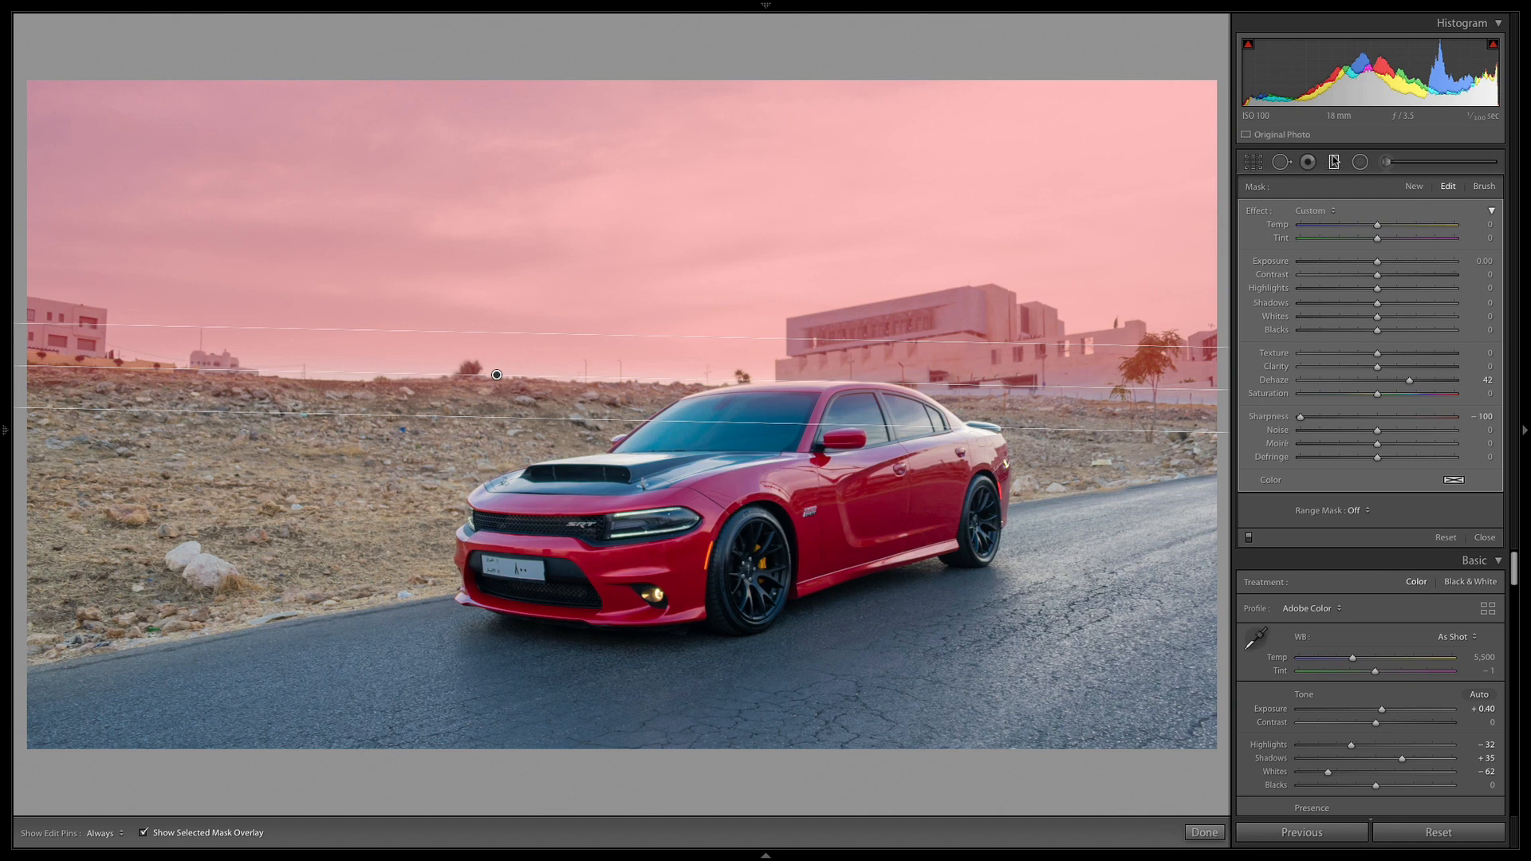
left_click(1483, 187)
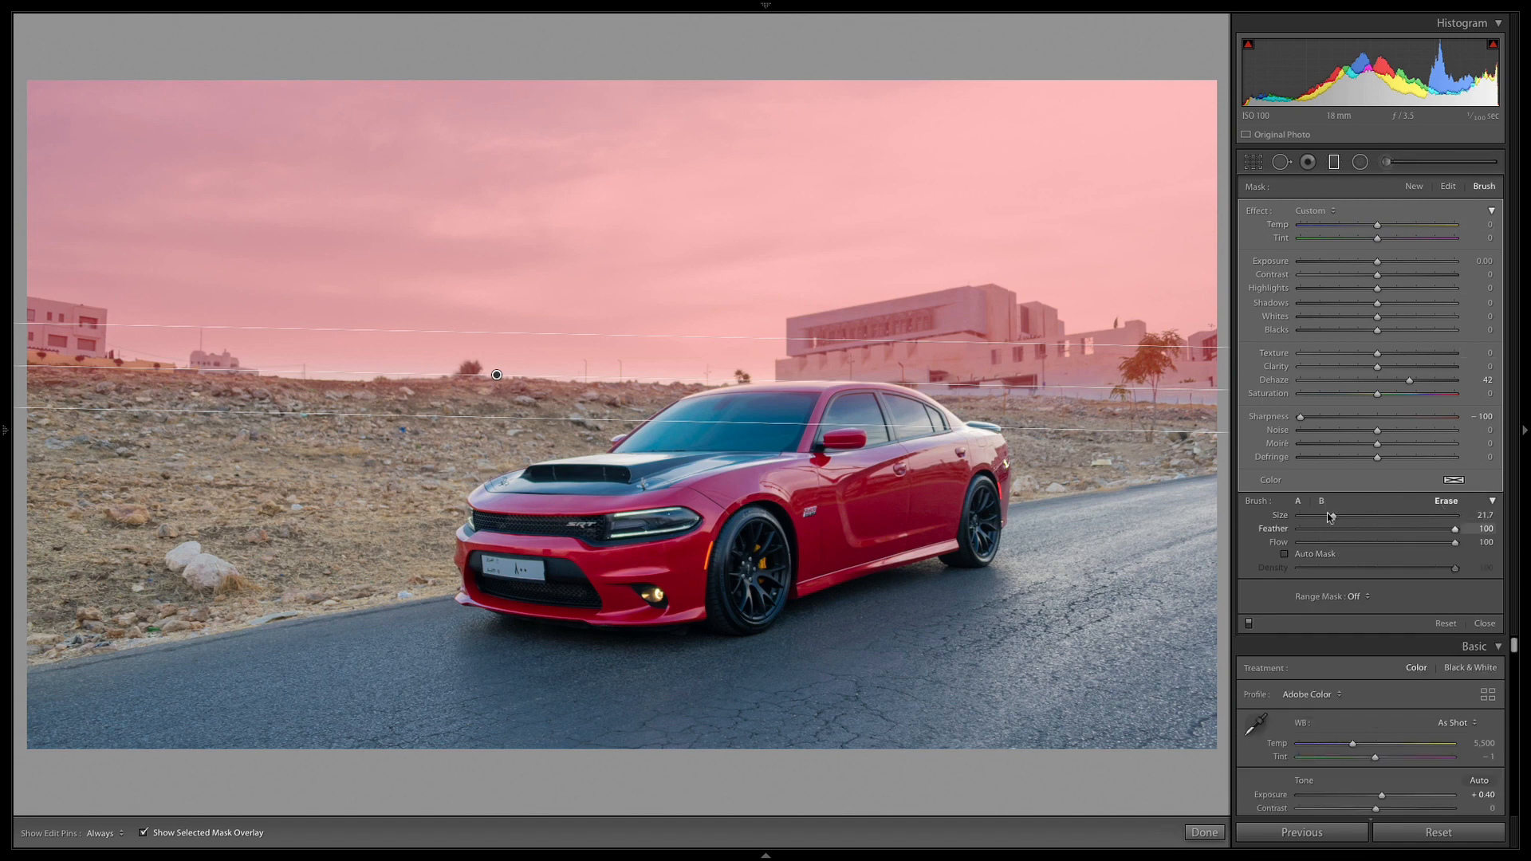
left_click_drag(1334, 516, 1308, 517)
left_click(1284, 554)
key("h")
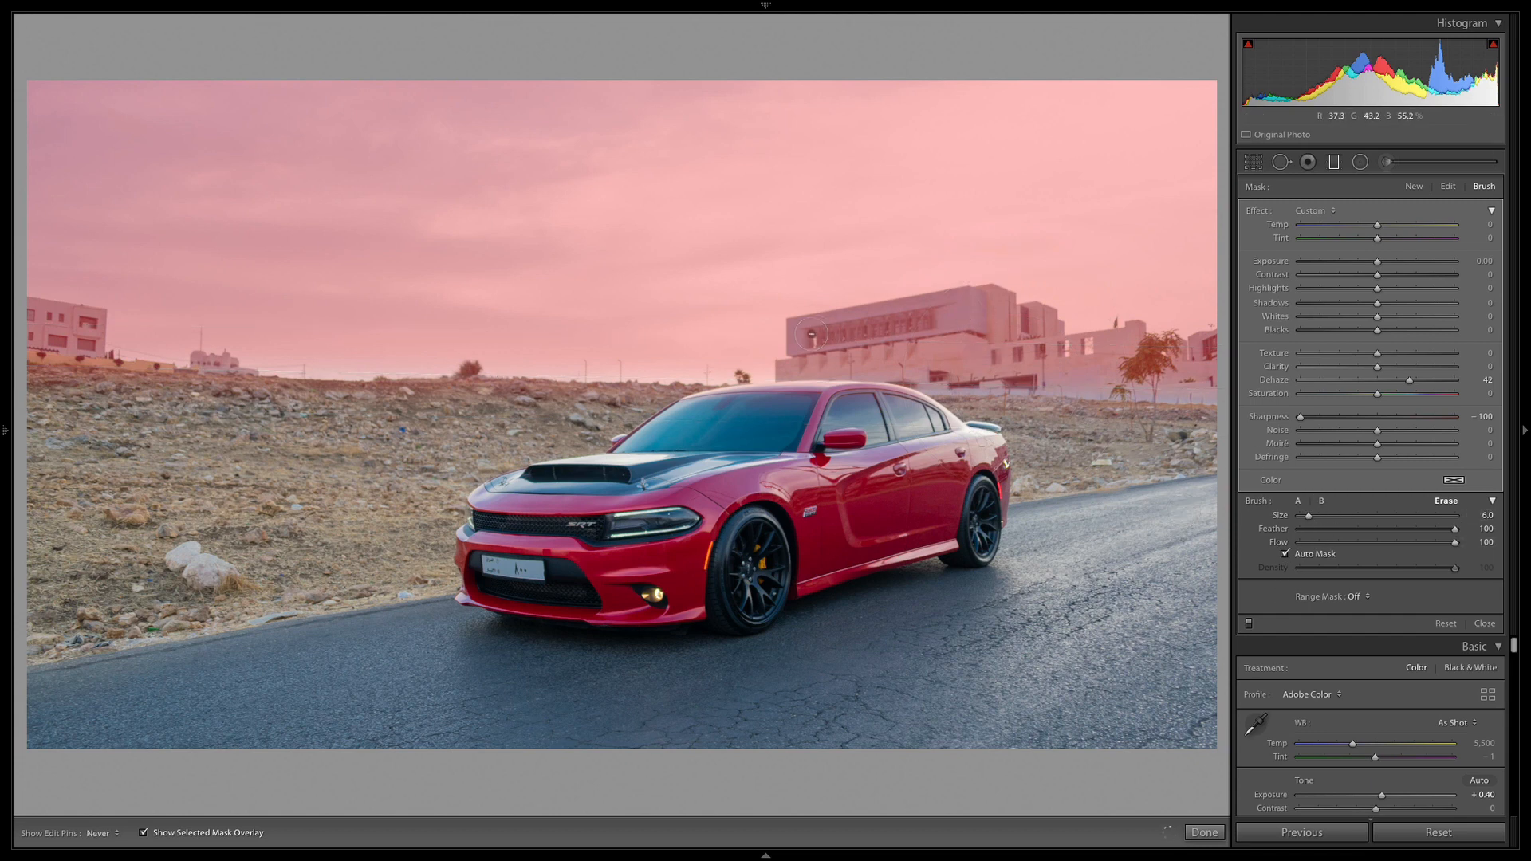
mouse_move(1061, 355)
left_mouse_down()
mouse_move(1117, 359)
mouse_move(941, 347)
mouse_move(962, 337)
mouse_move(798, 331)
left_mouse_up()
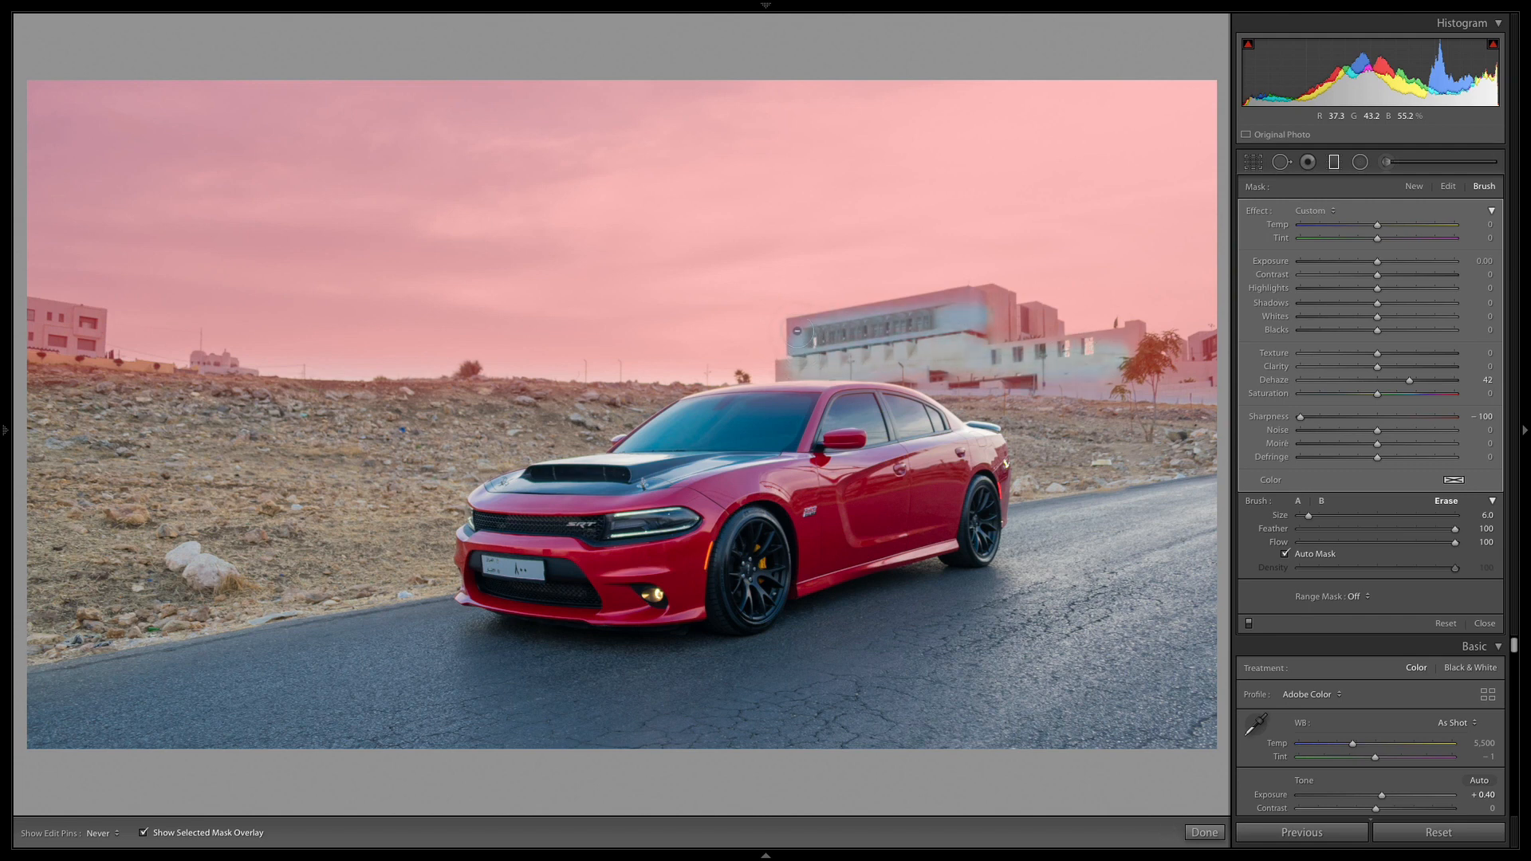
mouse_move(944, 308)
left_mouse_down()
mouse_move(1004, 304)
mouse_move(1007, 329)
mouse_move(1052, 326)
mouse_move(788, 366)
mouse_move(990, 372)
mouse_move(857, 391)
mouse_move(1206, 387)
mouse_move(1115, 406)
mouse_move(1018, 395)
mouse_move(1179, 392)
mouse_move(1216, 355)
mouse_move(1103, 357)
mouse_move(1141, 331)
mouse_move(972, 349)
left_mouse_up()
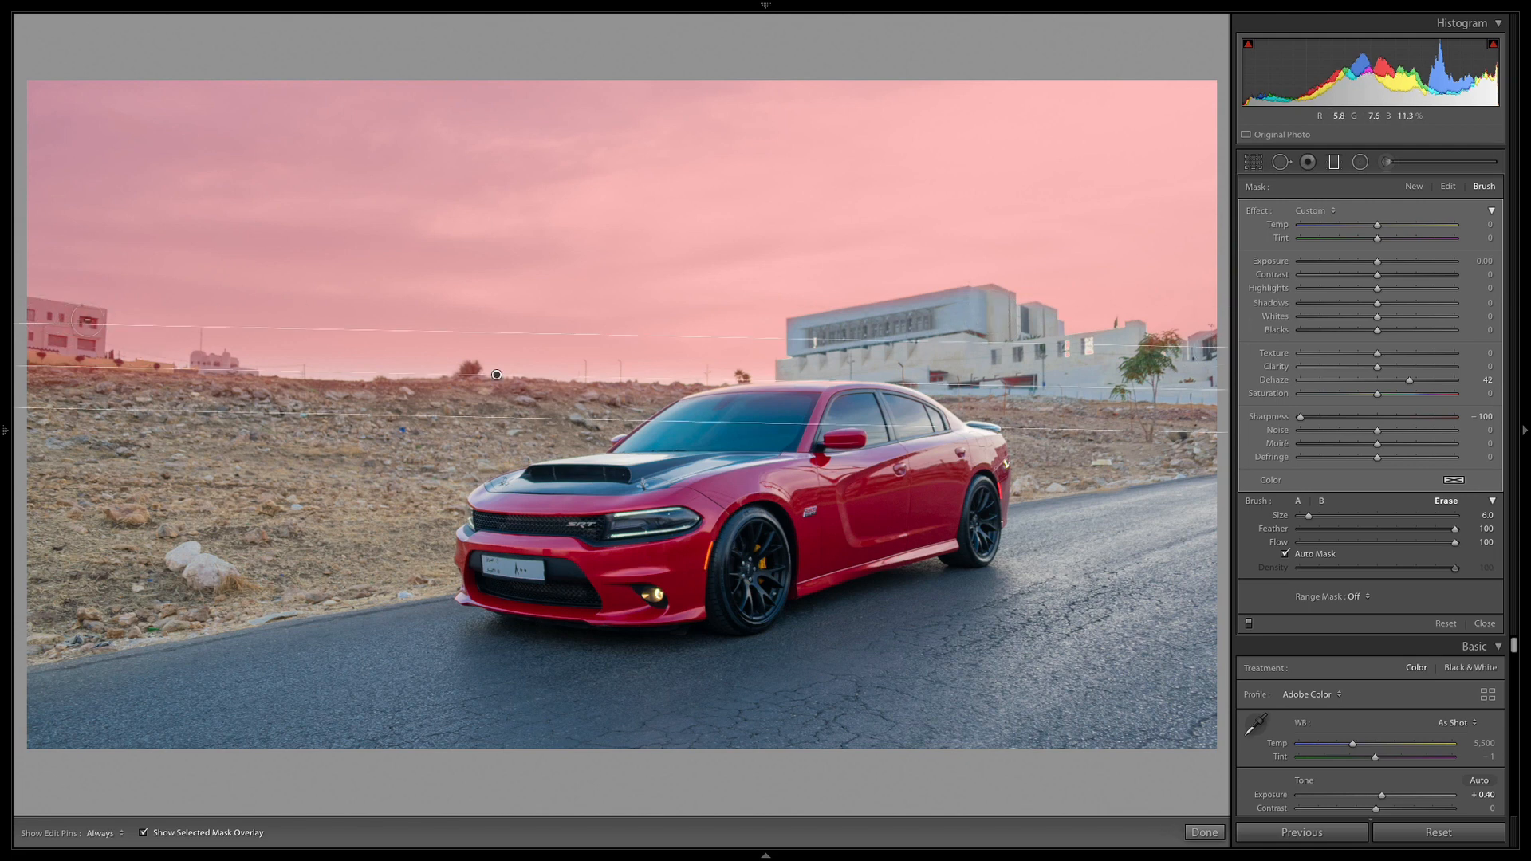
Erase the distant small buildings, the shrub and the tree from the sky filter's mask, and check the sky with the overlay on and off.
key("h")
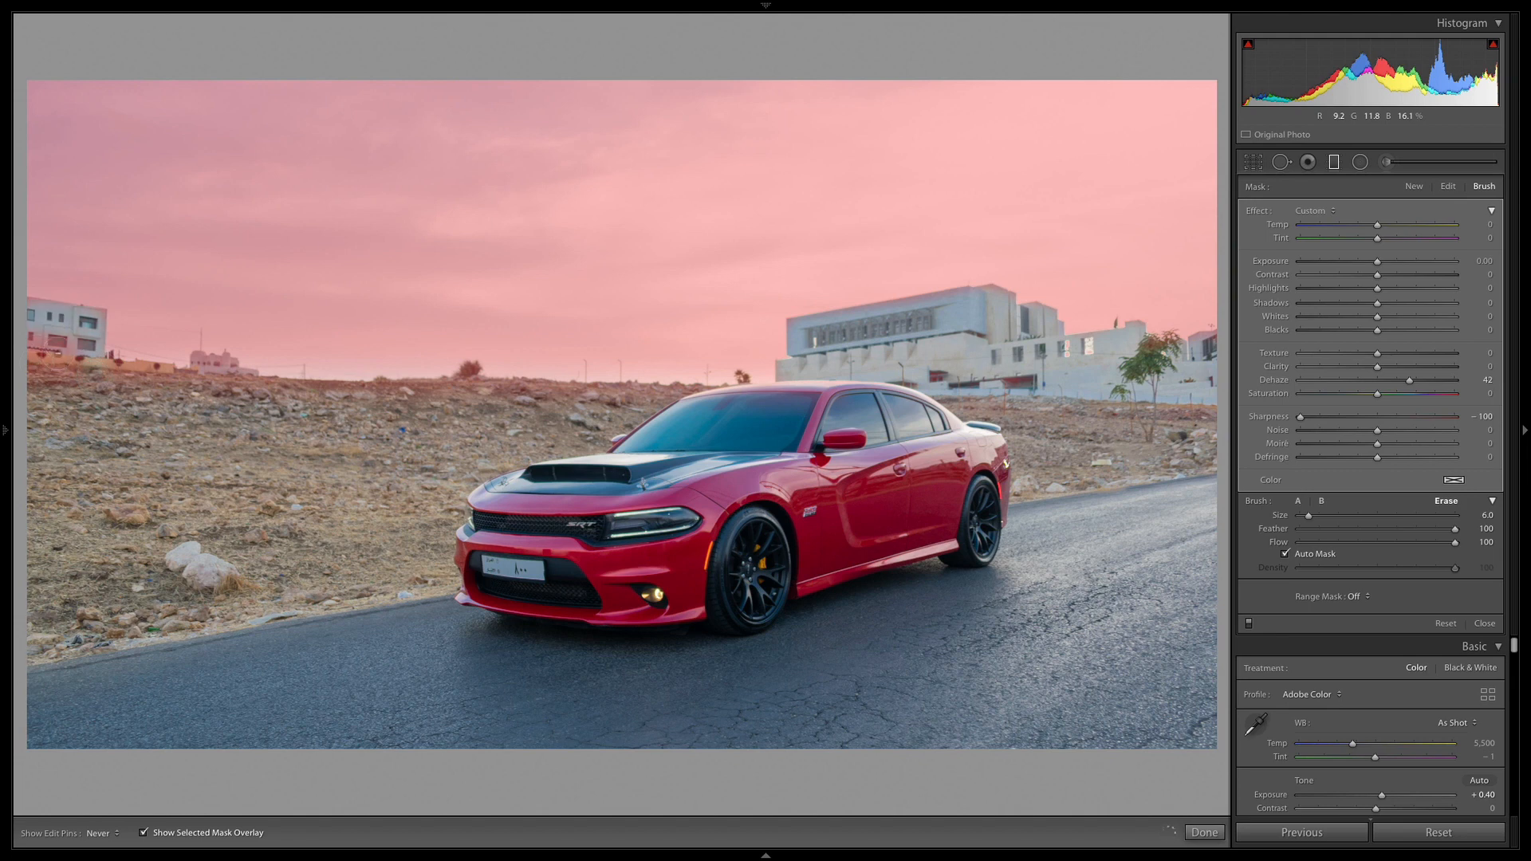
left_click_drag(27, 346, 229, 365)
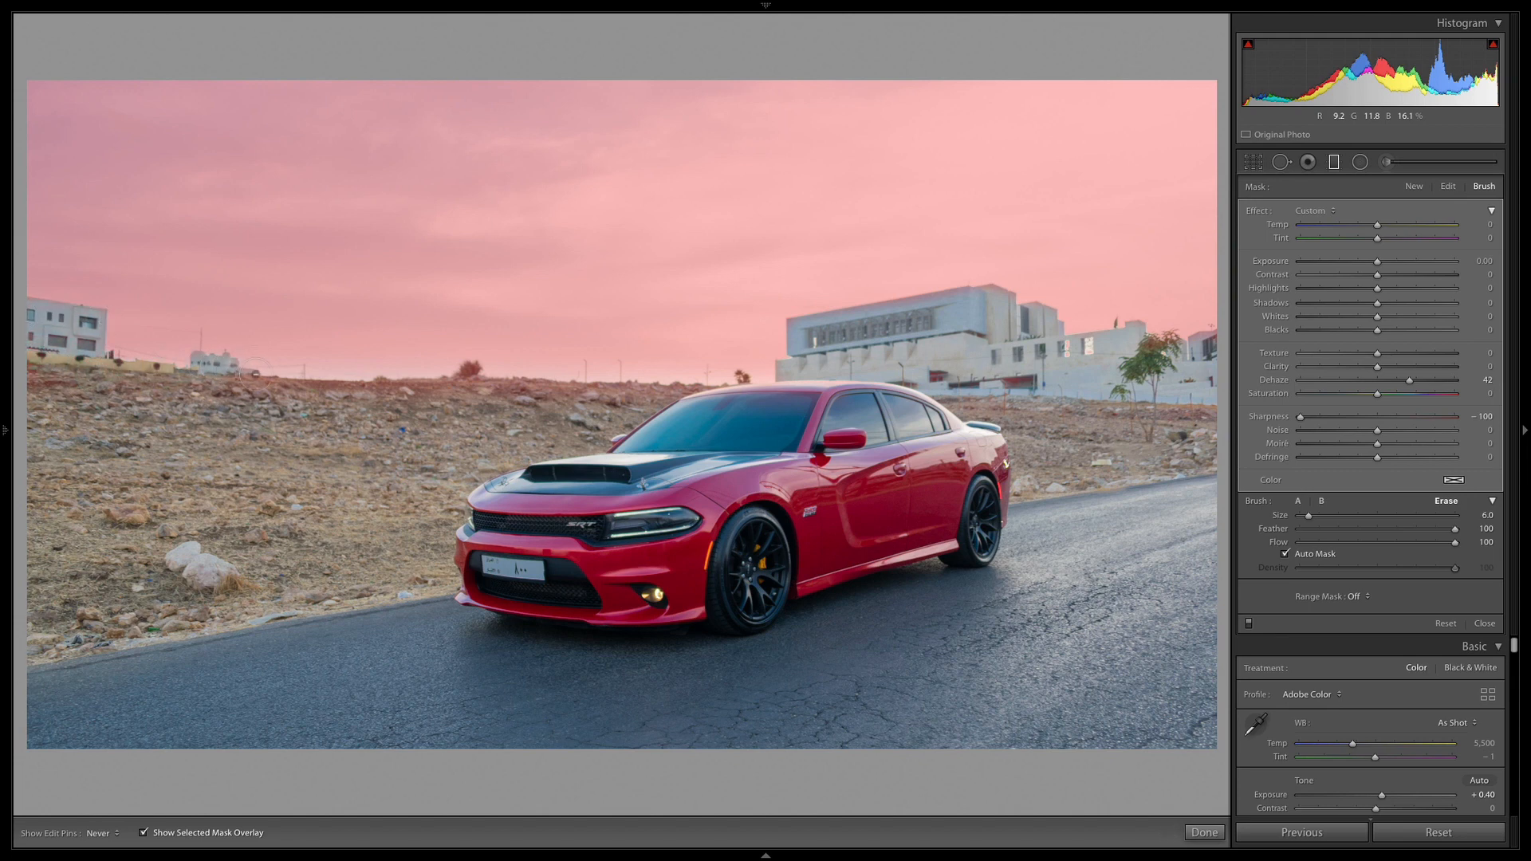
key("h")
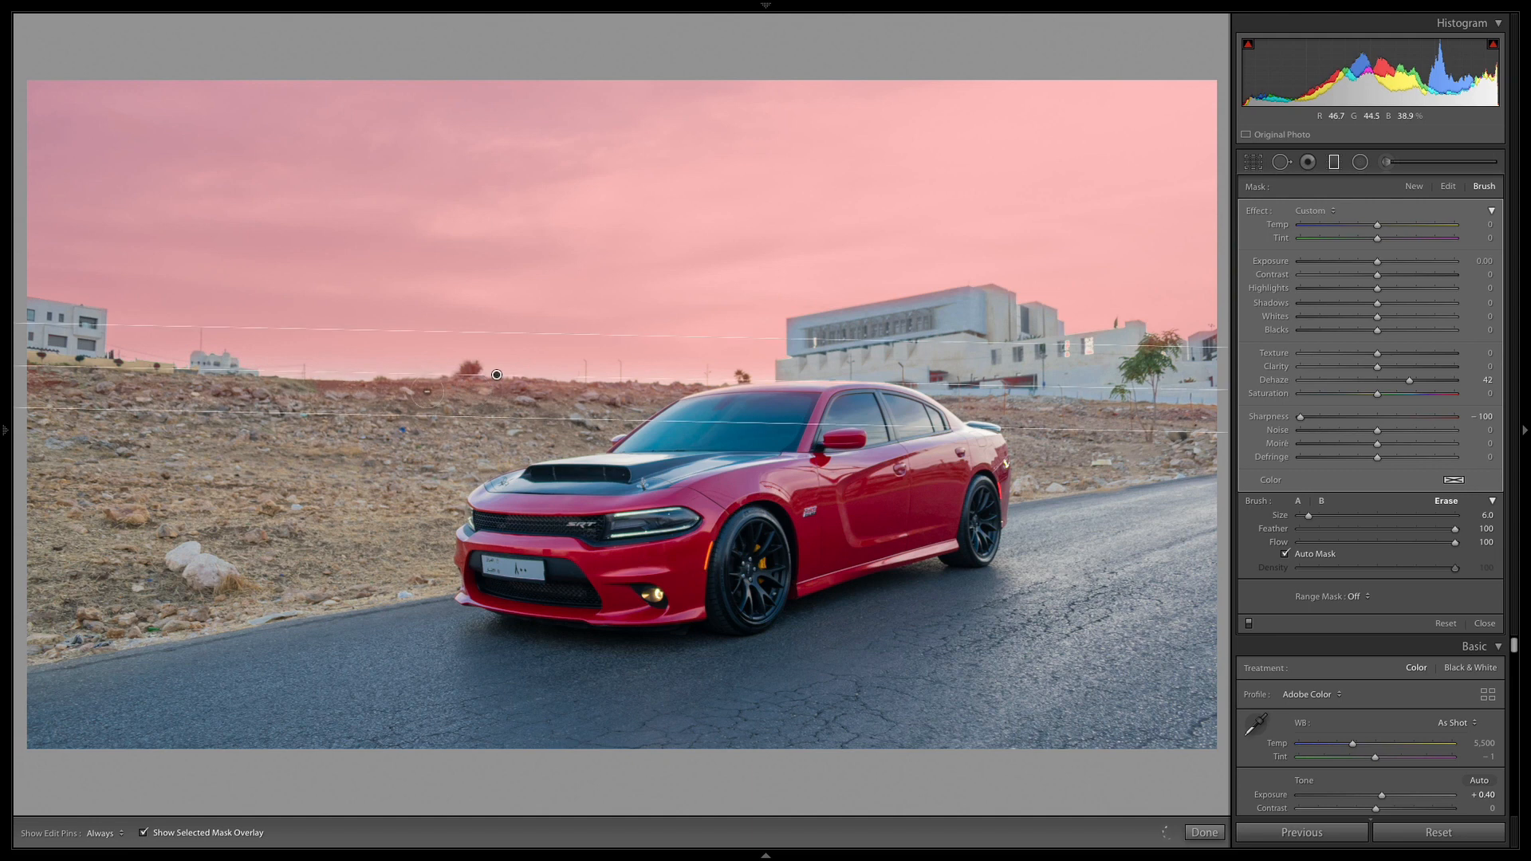
key("h")
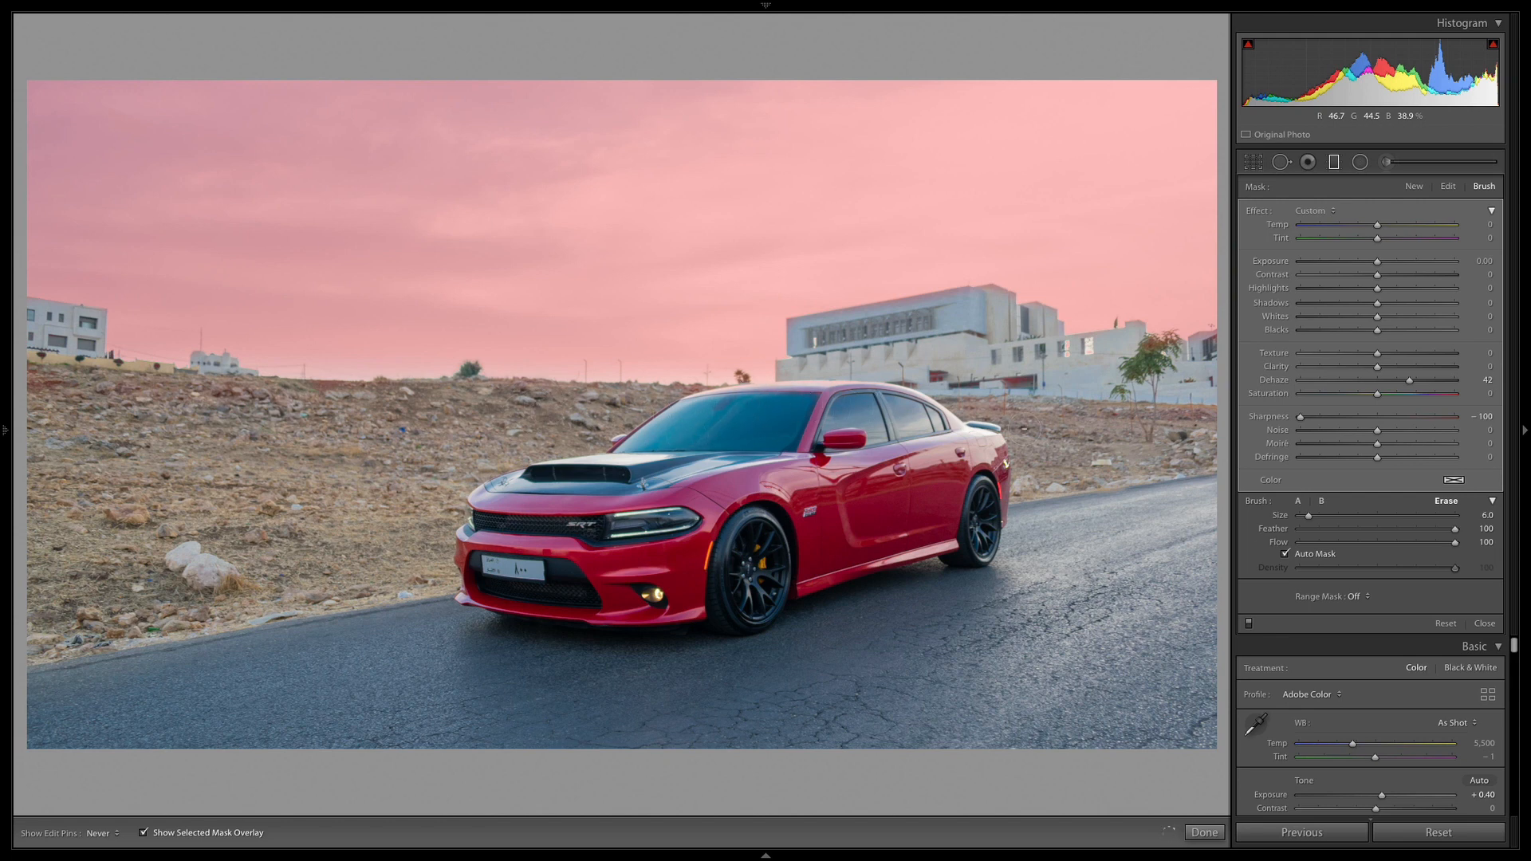
left_click_drag(1159, 363, 1148, 351)
key("h")
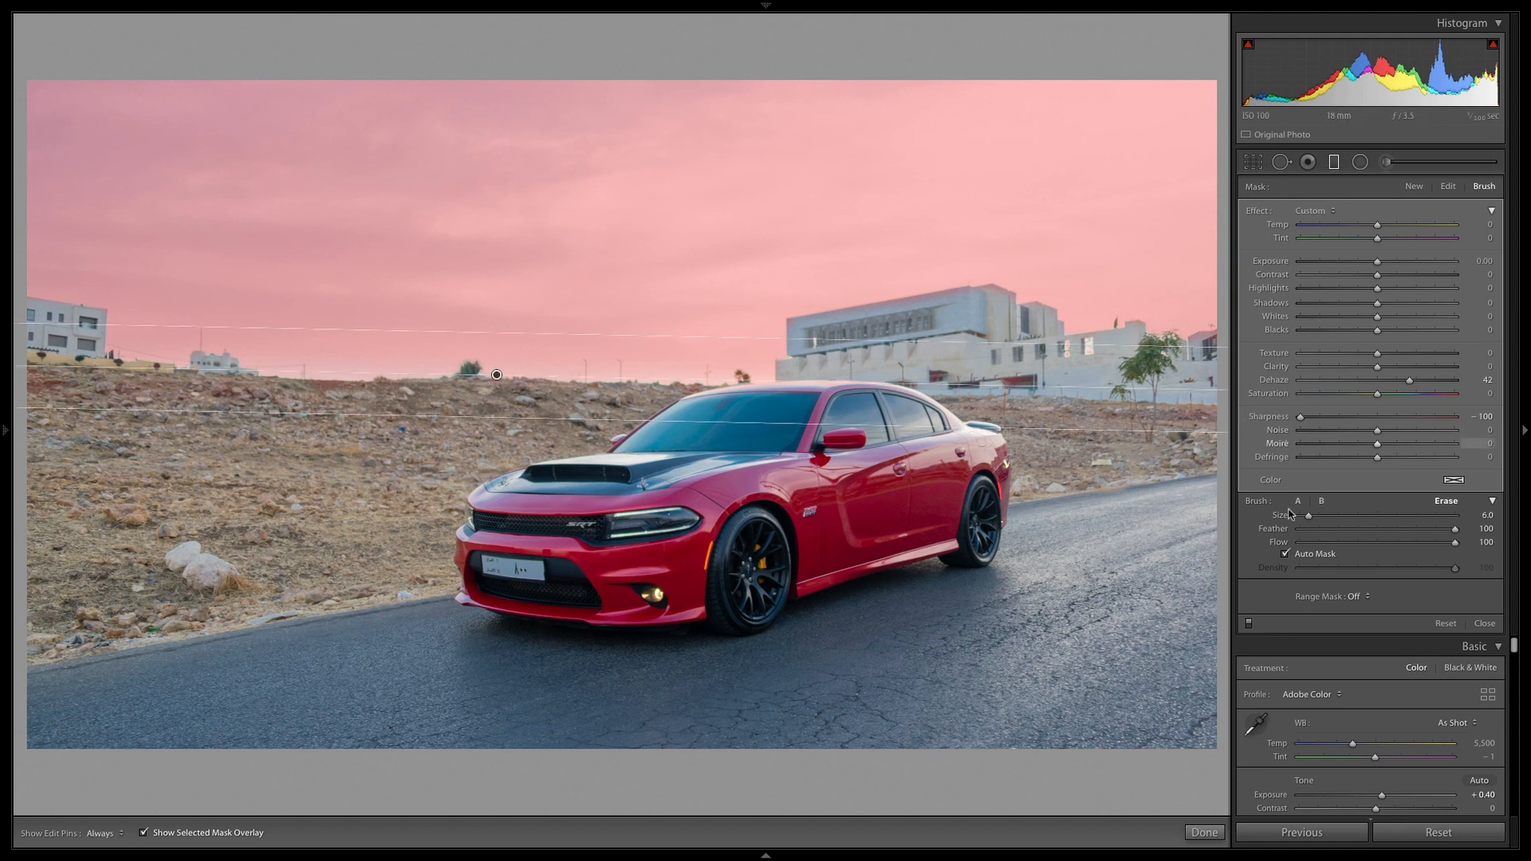
key("o")
key("o")
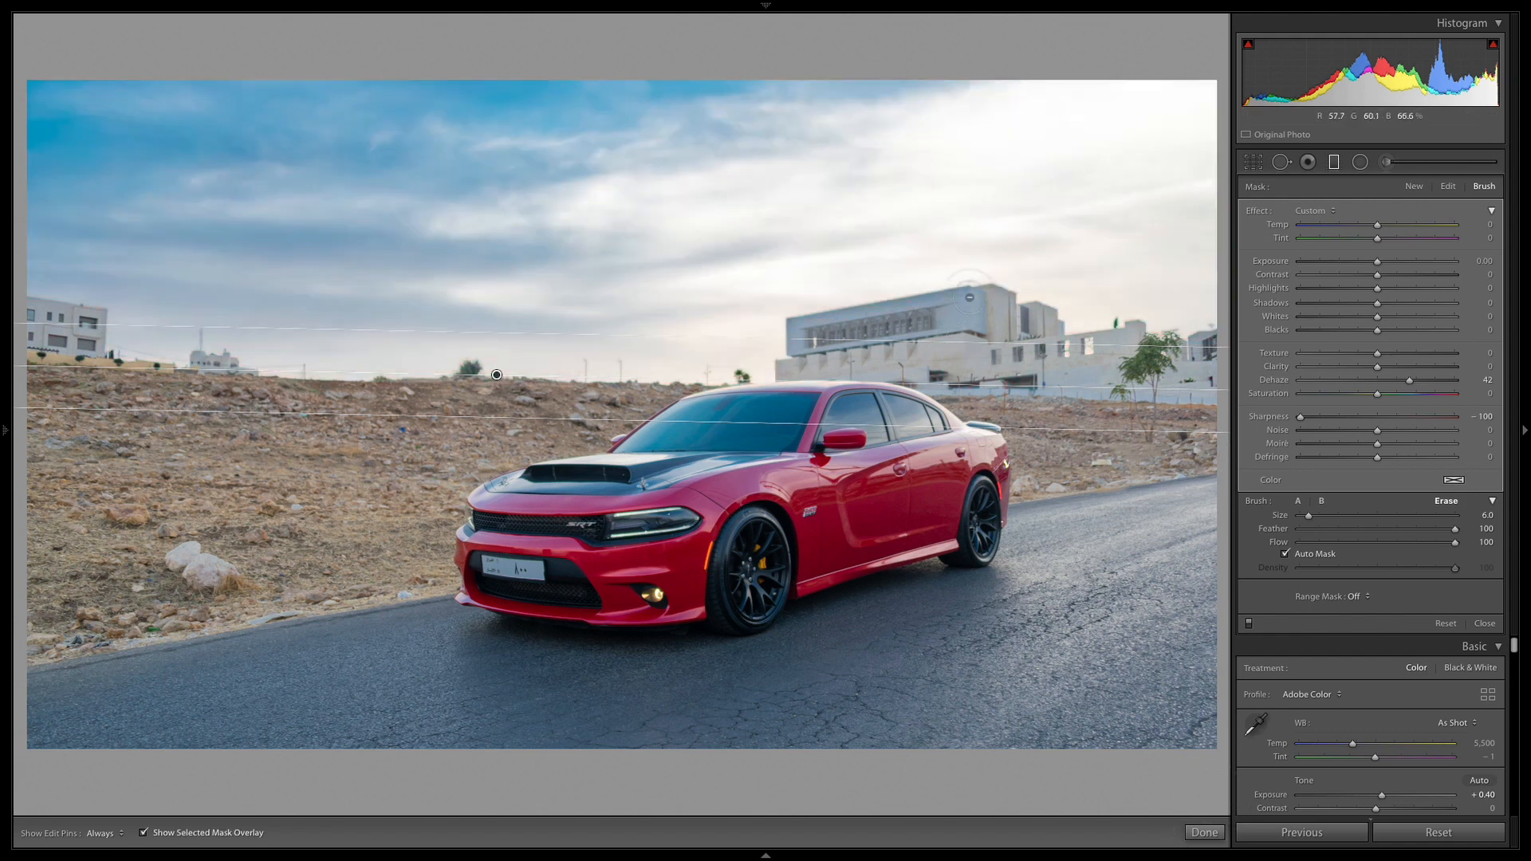
key("h")
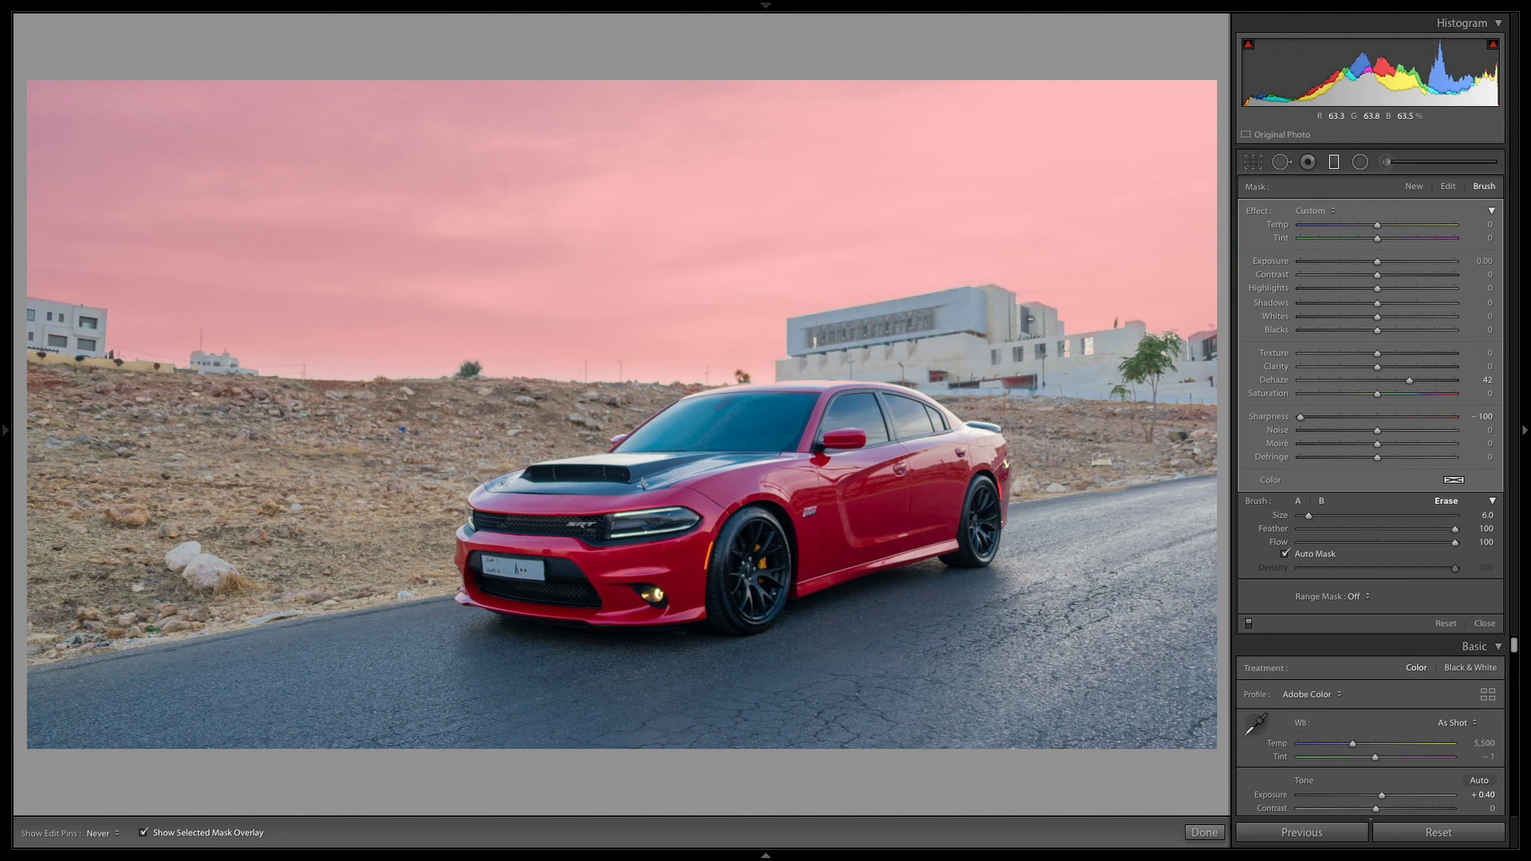
key("h")
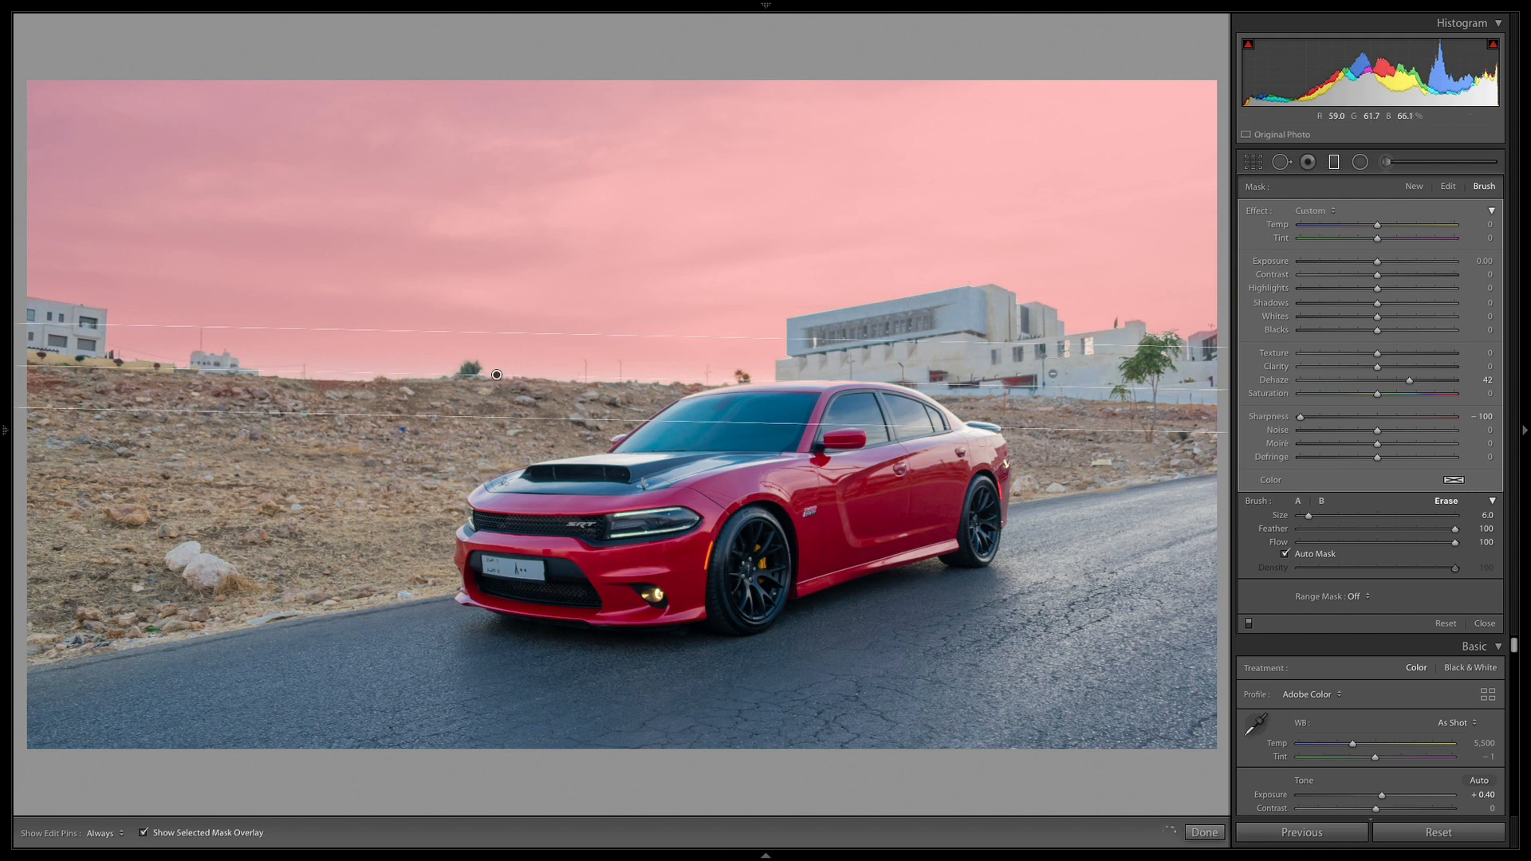
left_click(144, 833)
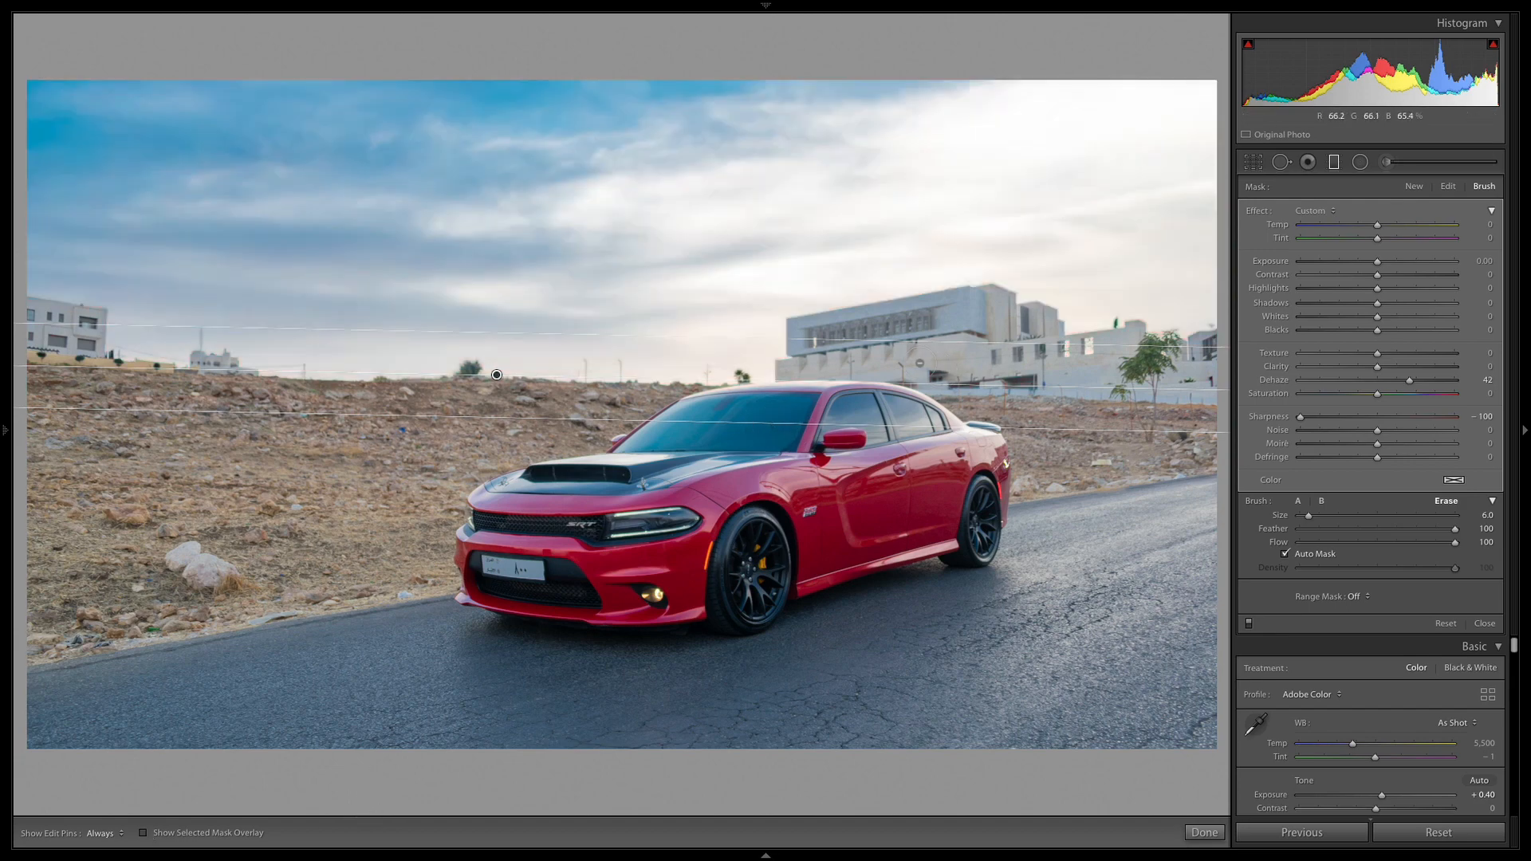
key("v")
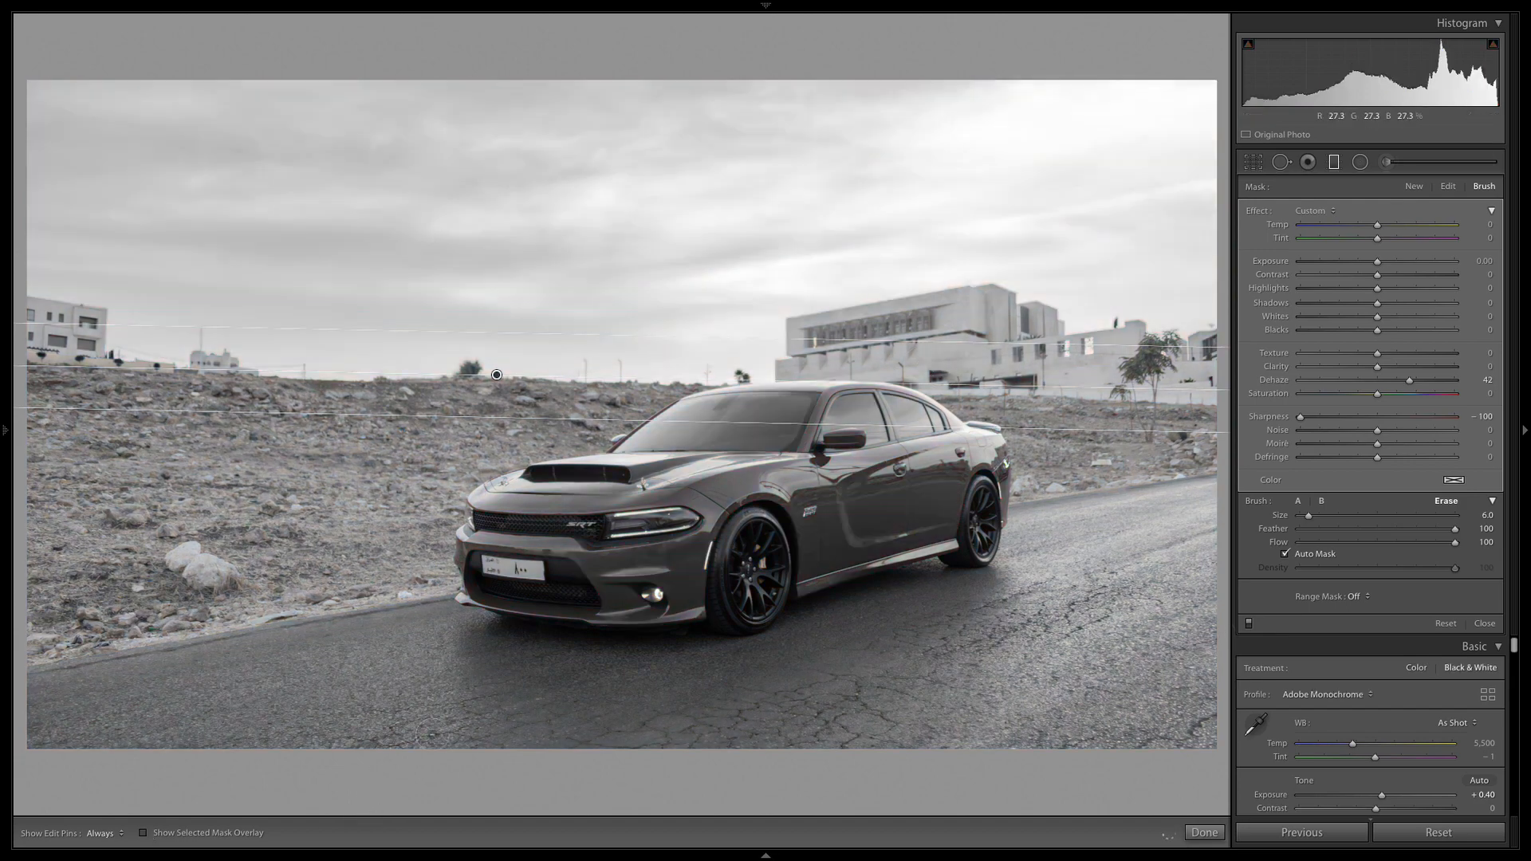
key("v")
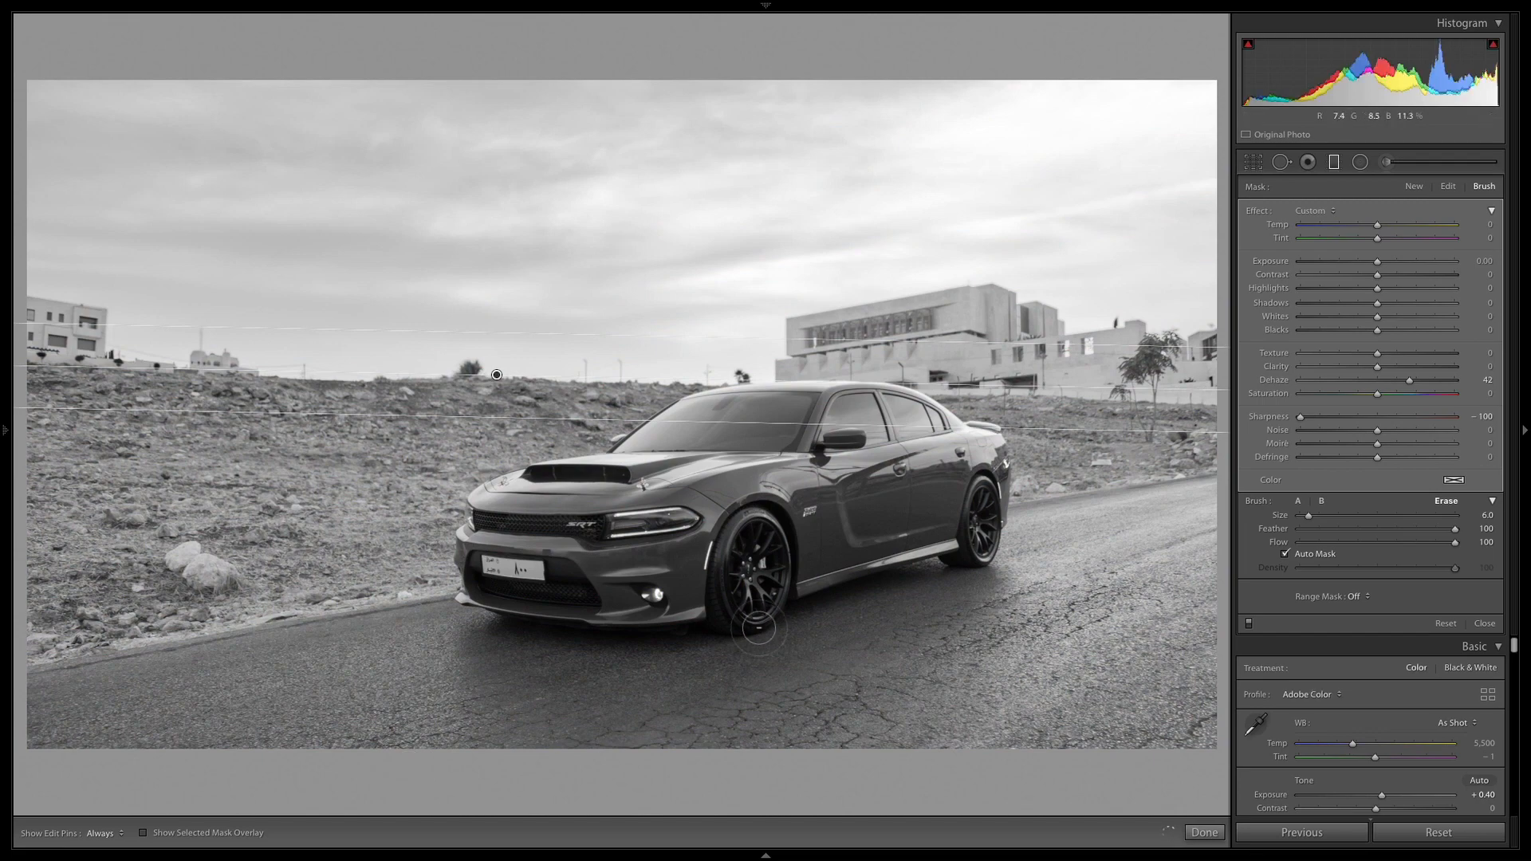
key("ctrl+z")
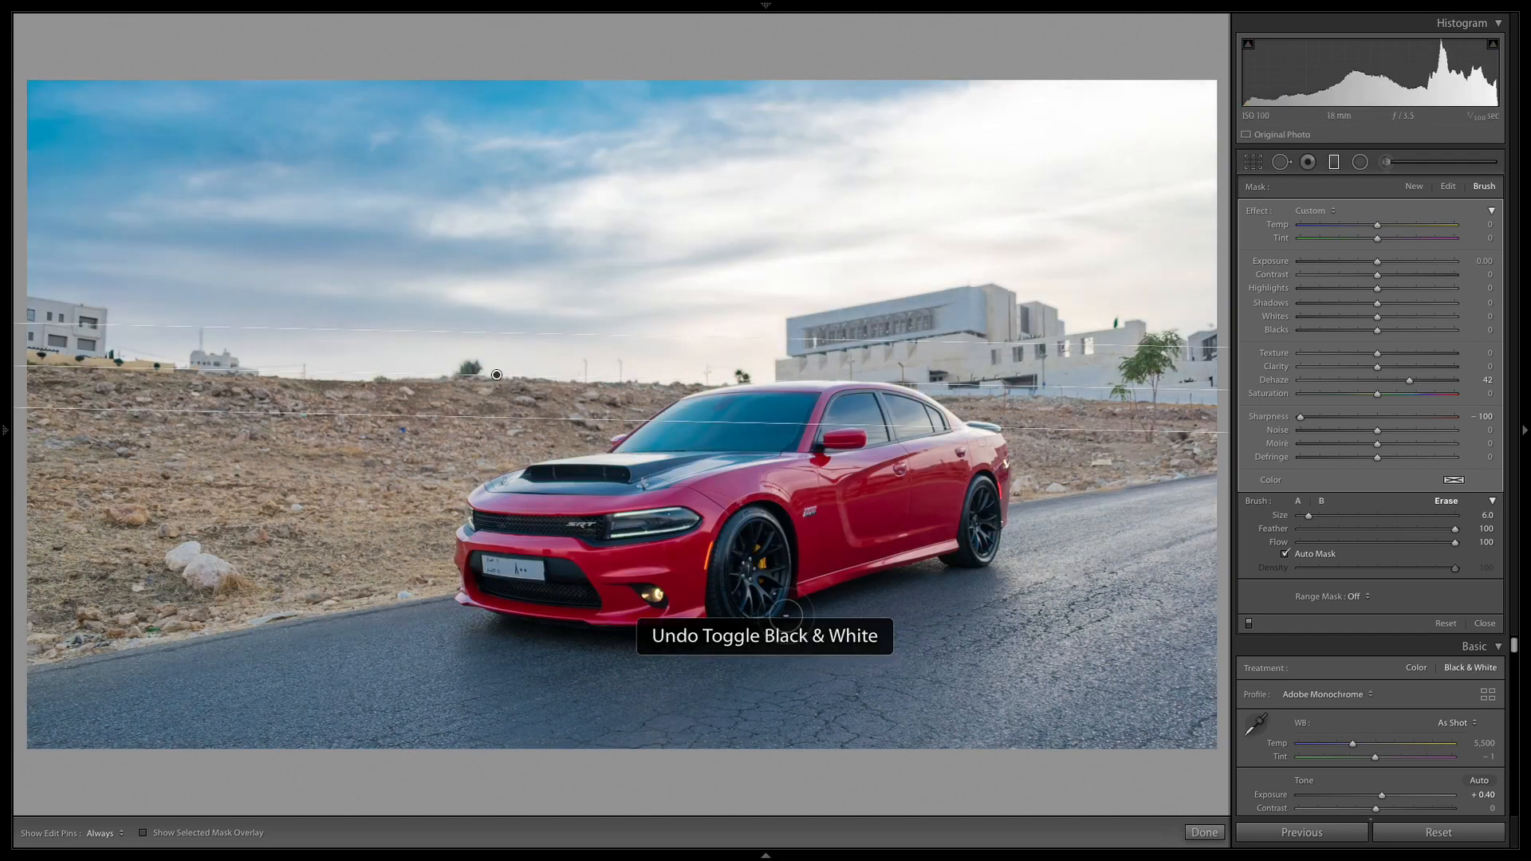
key("ctrl+y")
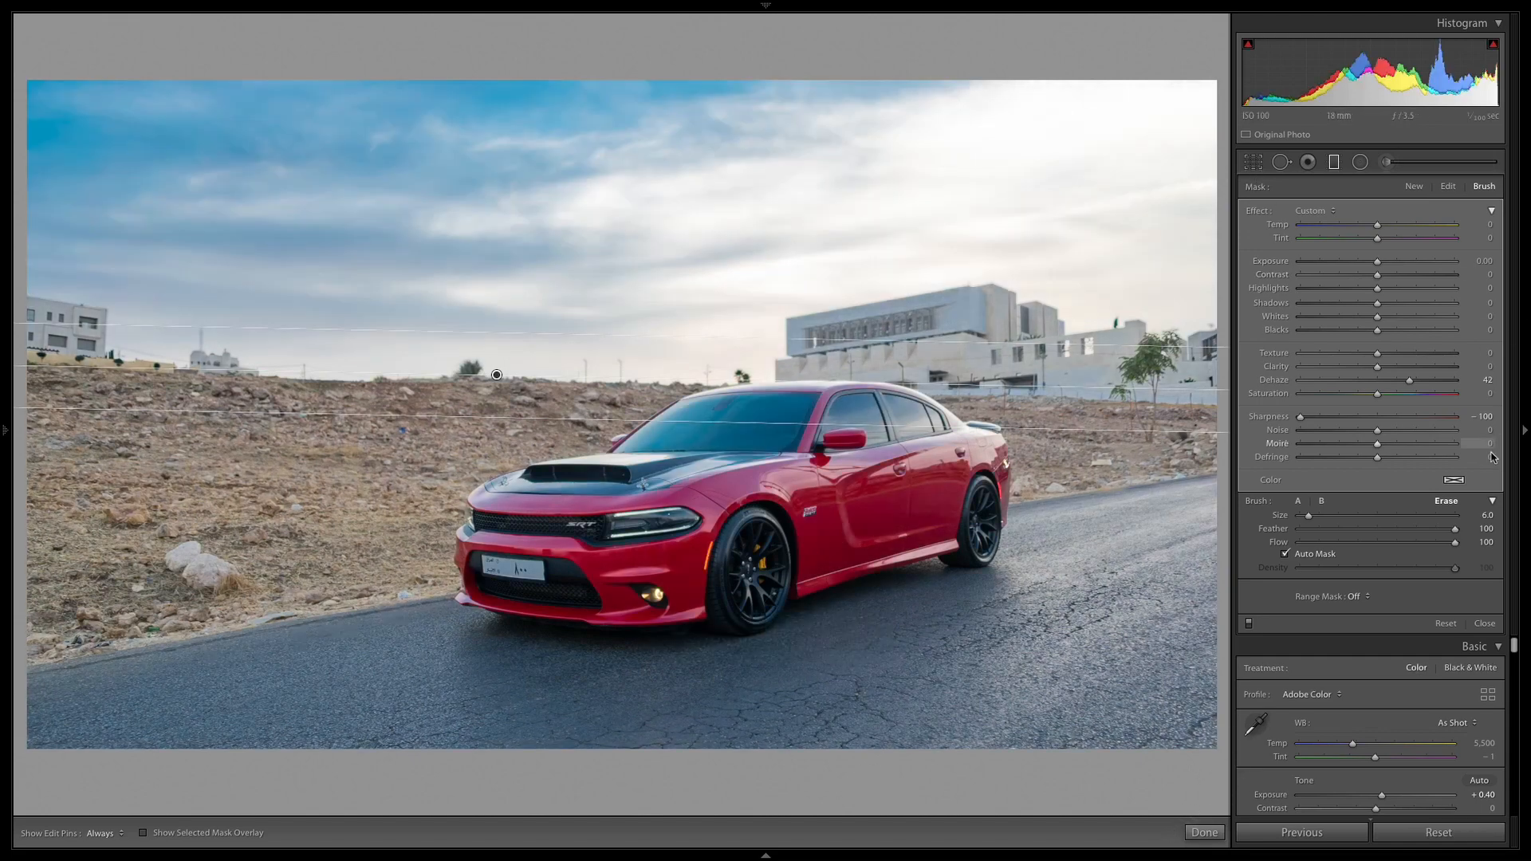
Leave brush editing, close the graduated filter, and compare the photo before and after the edits.
left_click(1448, 188)
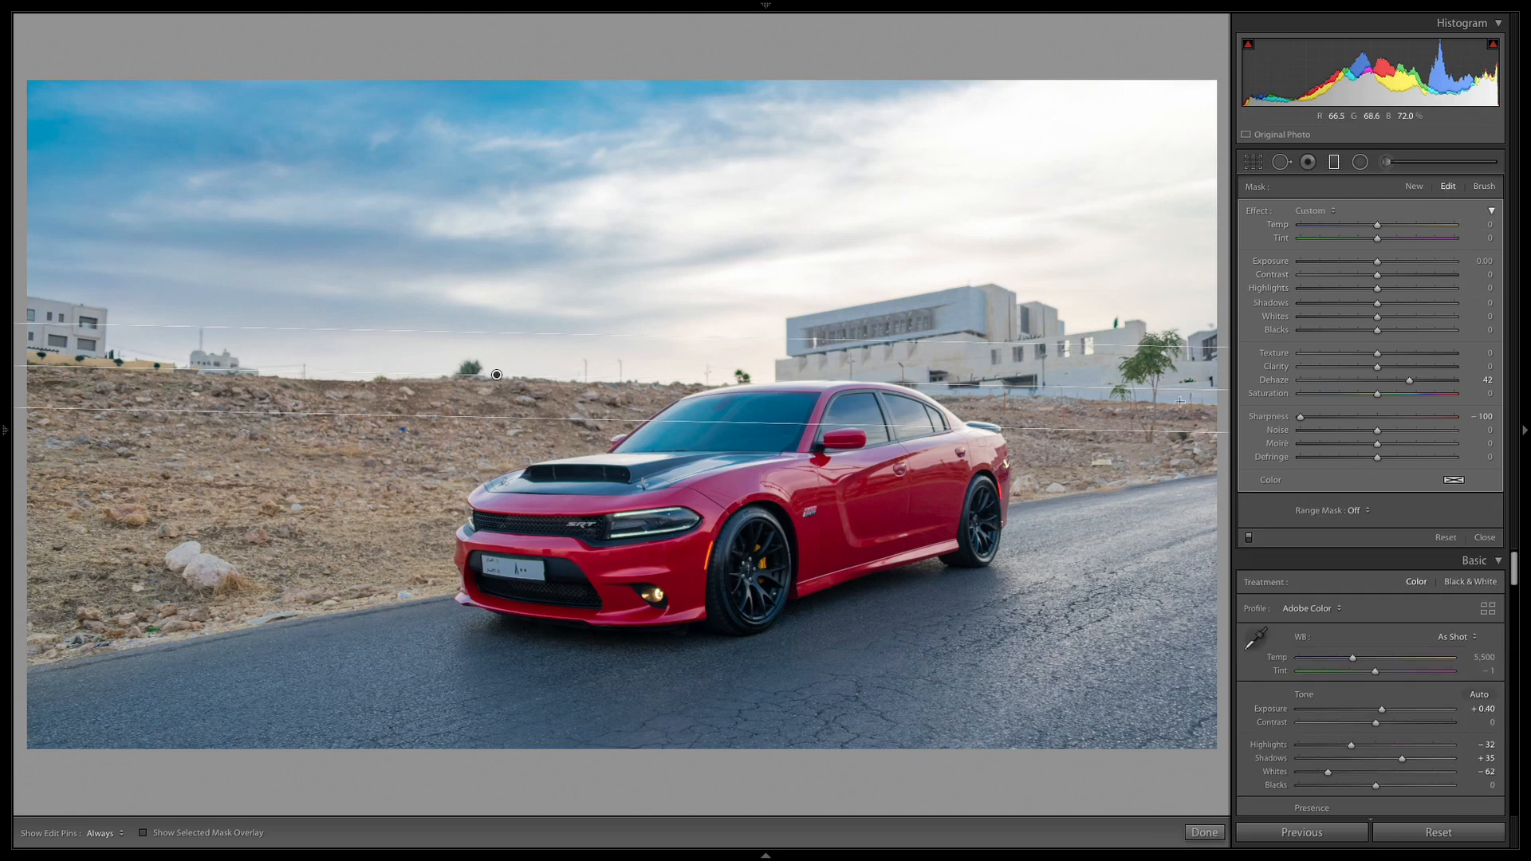
key("backslash")
key("backslash")
key("backslash")
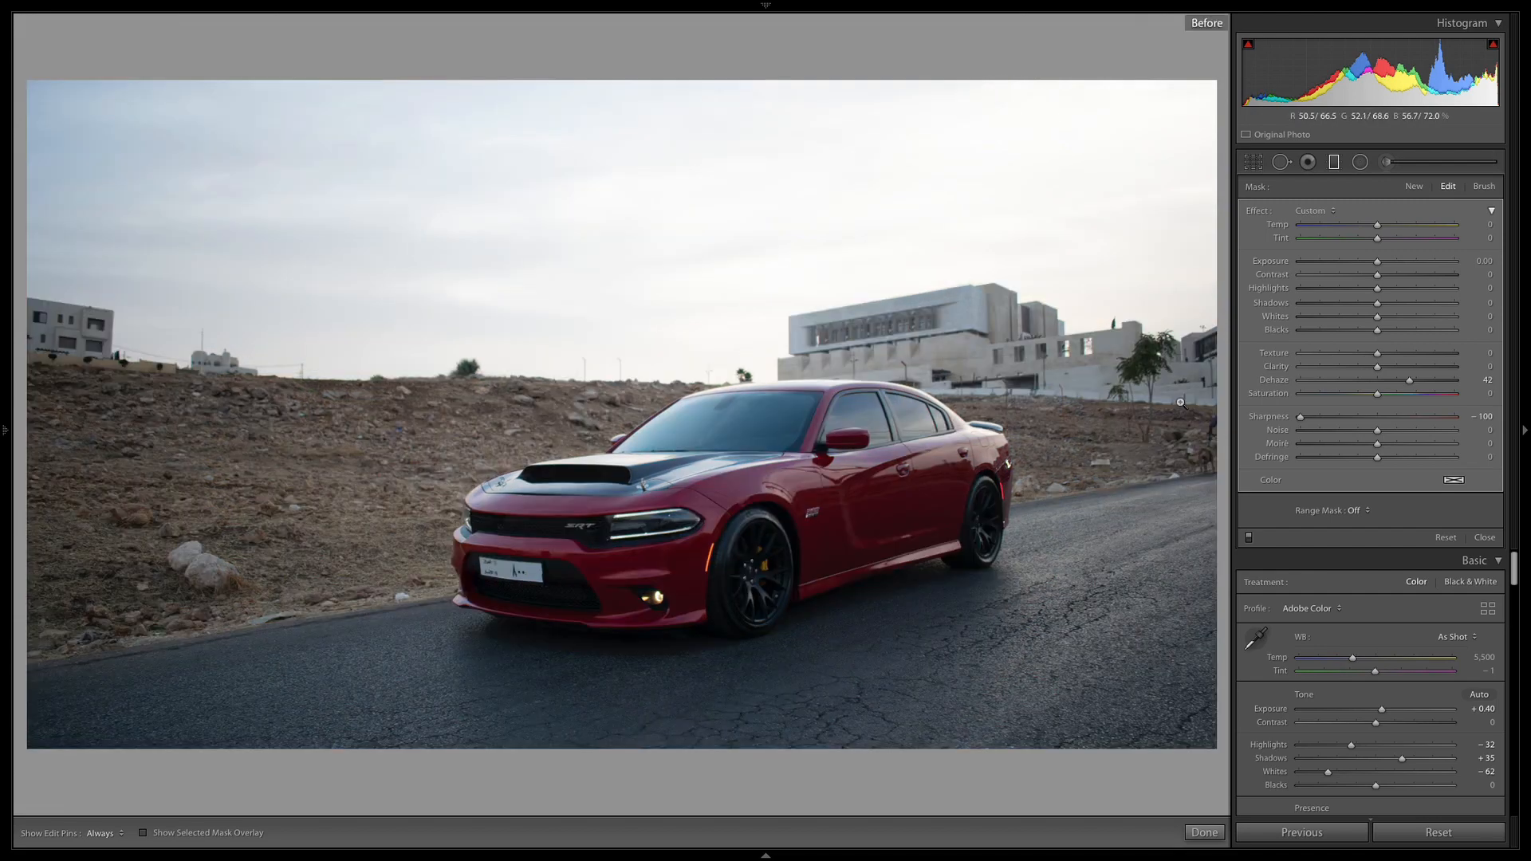
key("backslash")
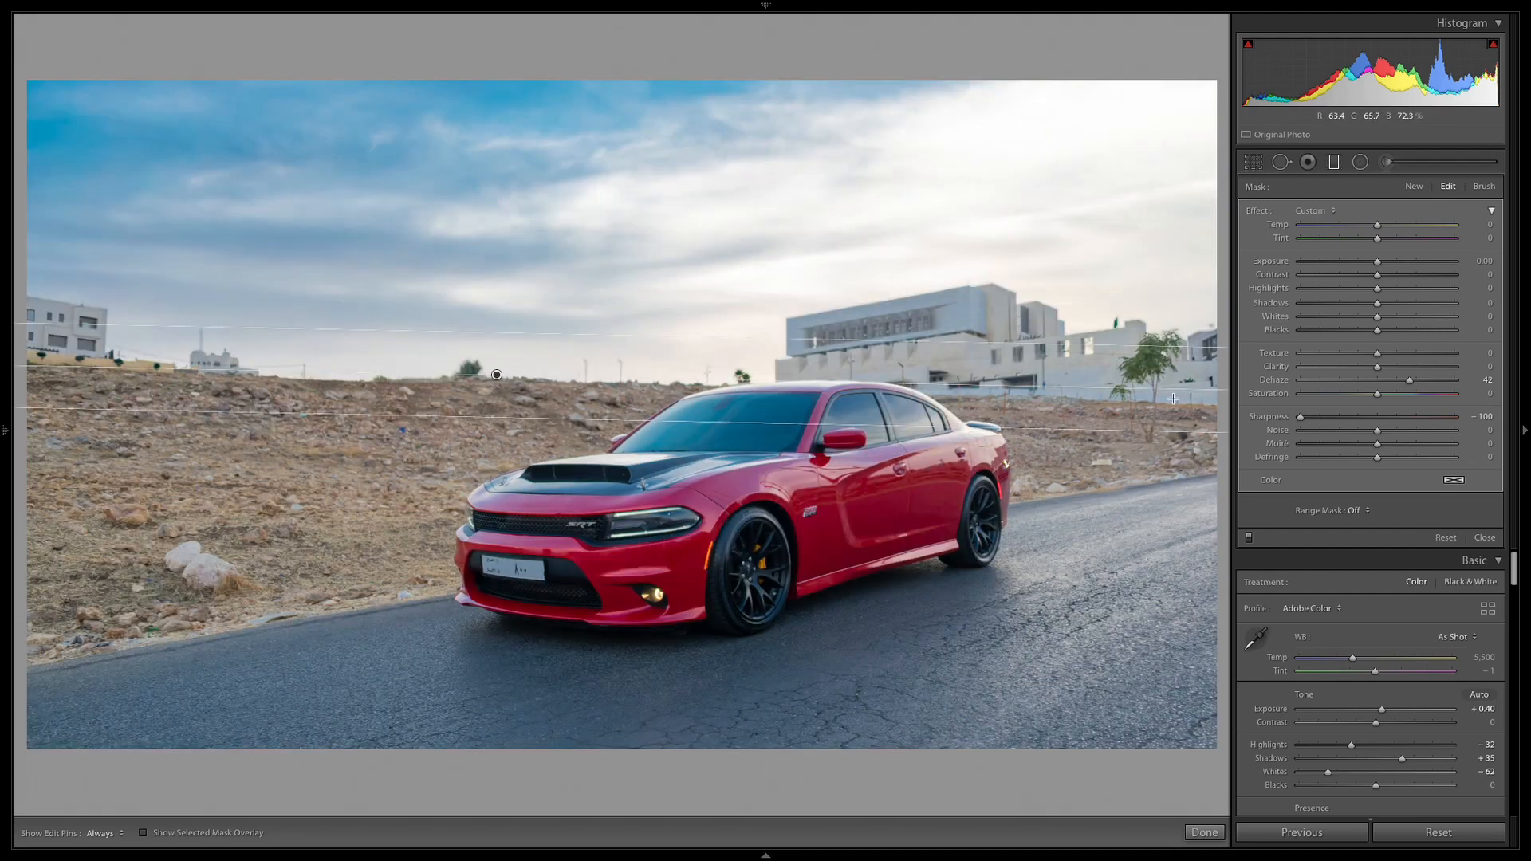
left_click(1204, 833)
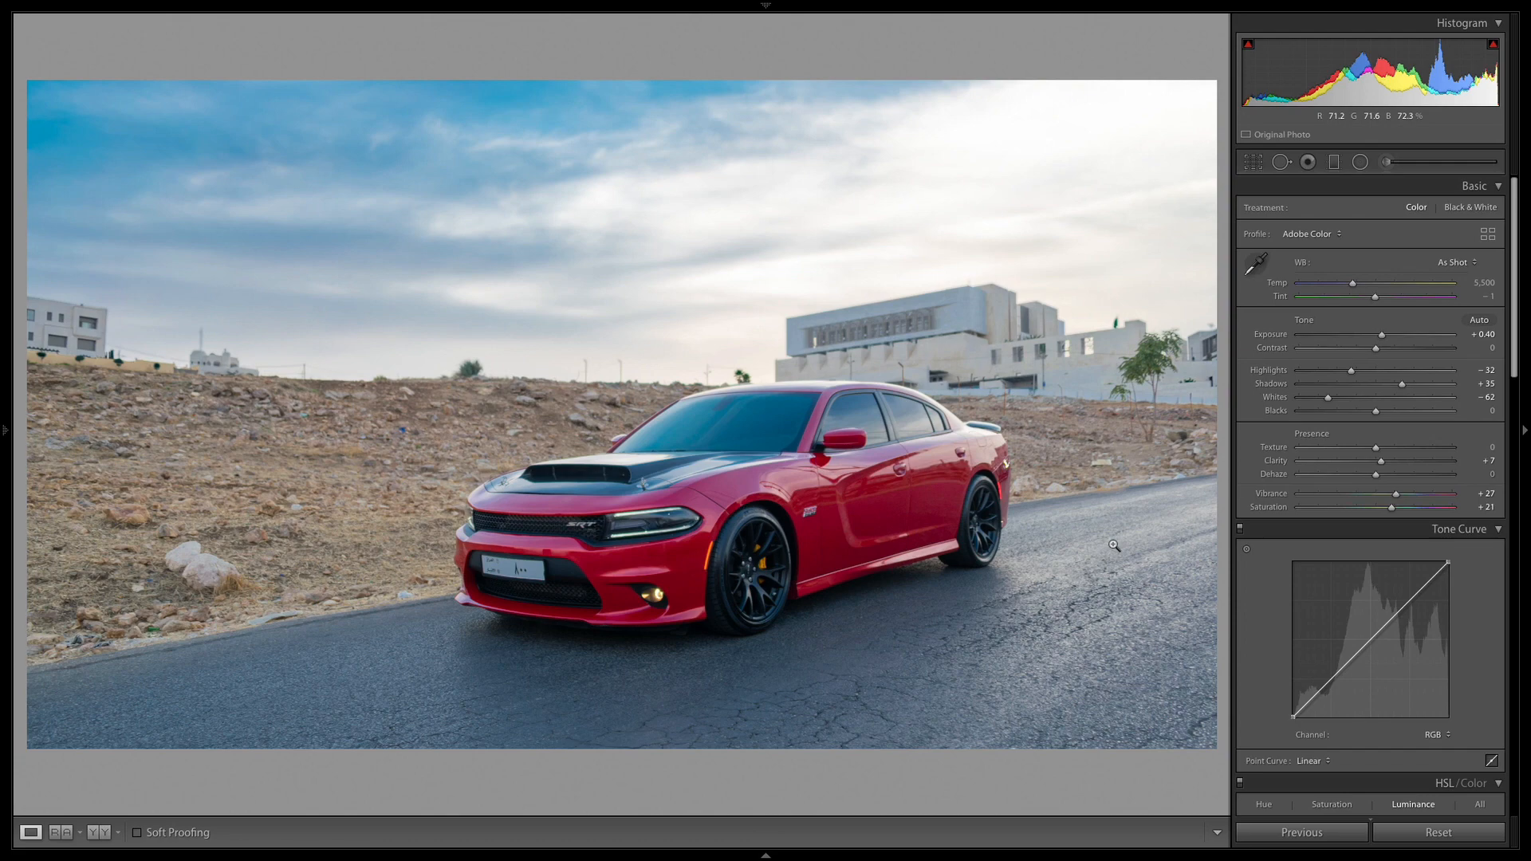
key("backslash")
key("backslash")
key("backslash")
key("backslash")
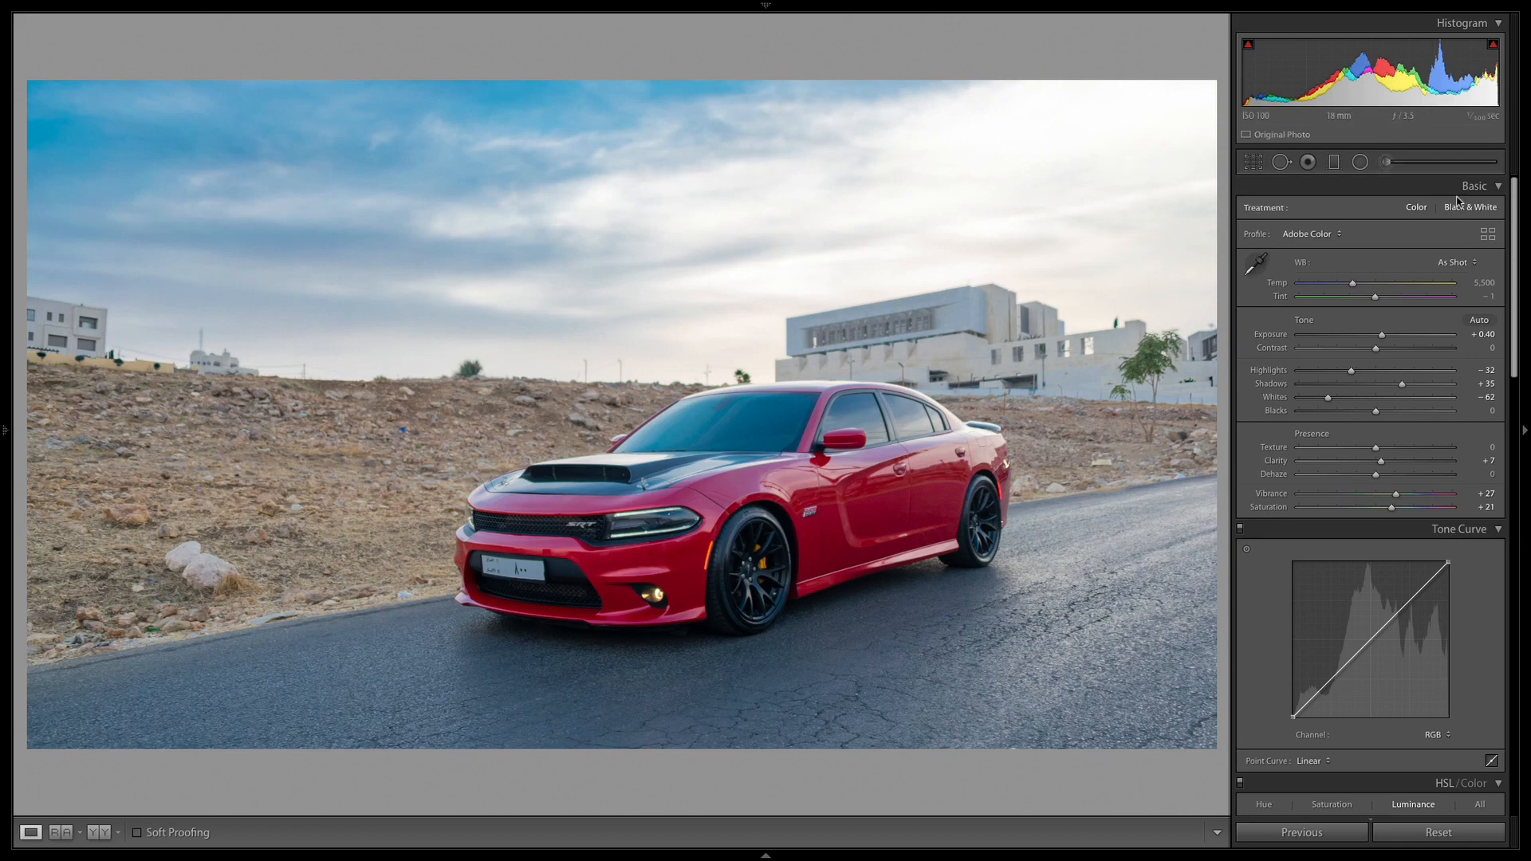
Start an adjustment brush with Sharpness -100 and size 16.6, show its mask overlay, and paint along the horizon left of the car.
left_click(1386, 162)
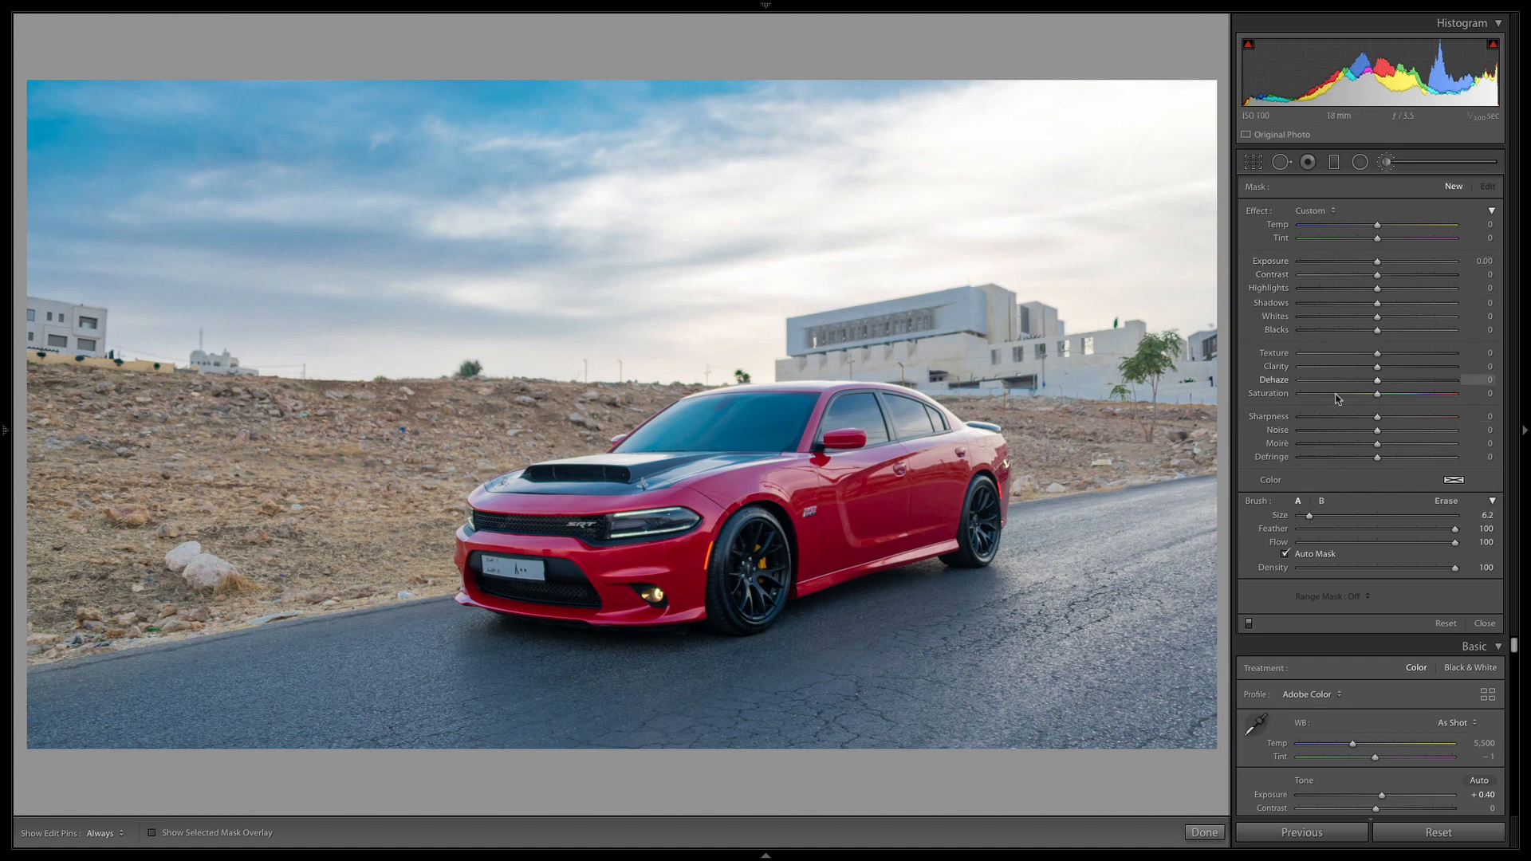
left_click_drag(1340, 415, 1174, 417)
key("o")
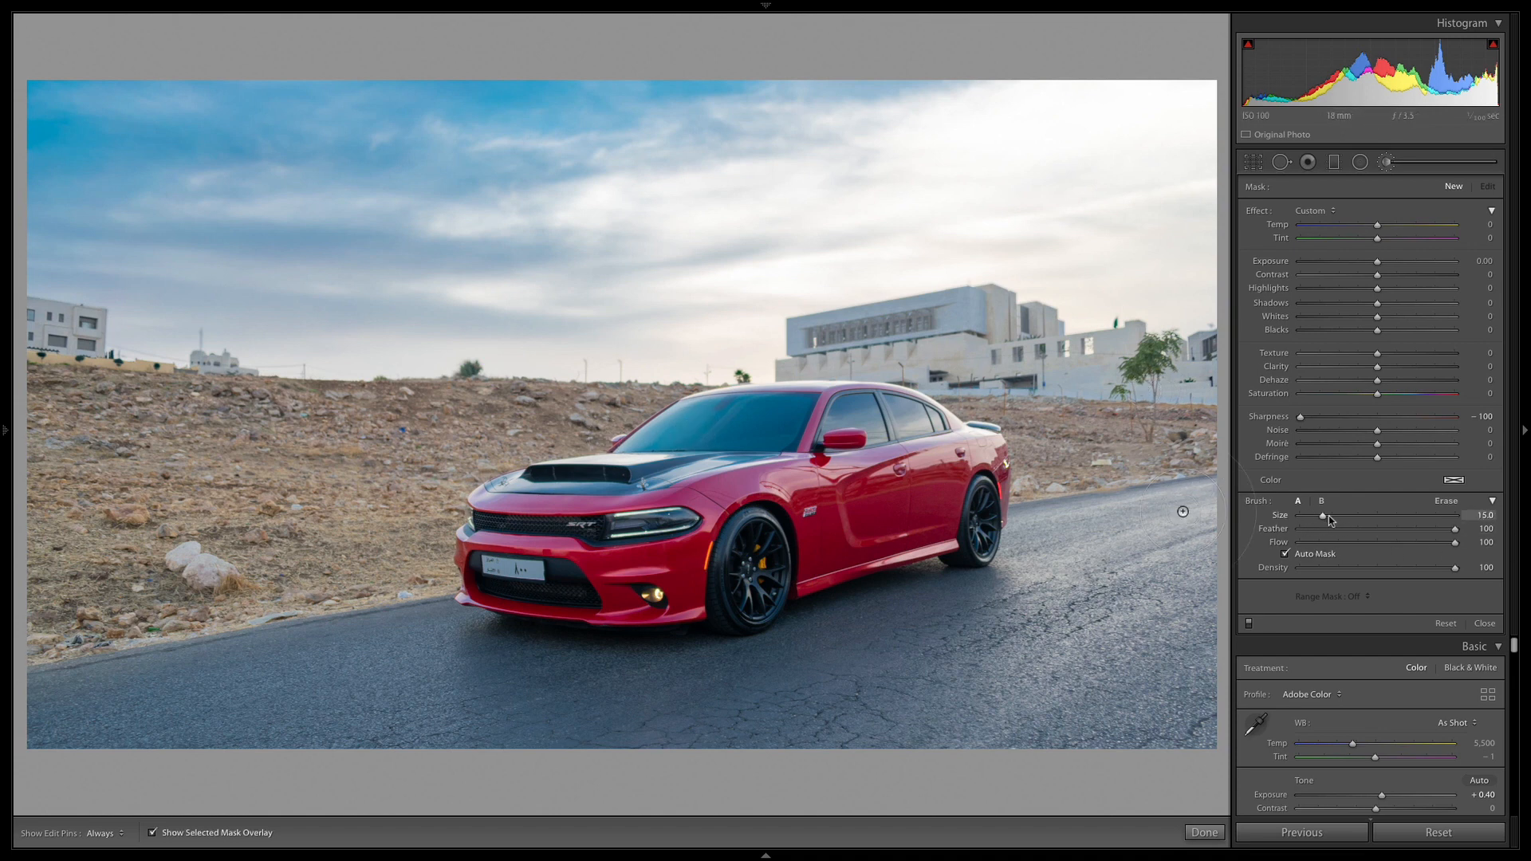
left_click_drag(1329, 515, 1331, 516)
key("h")
mouse_move(56, 370)
left_mouse_down()
mouse_move(443, 348)
mouse_move(172, 336)
mouse_move(658, 329)
left_mouse_up()
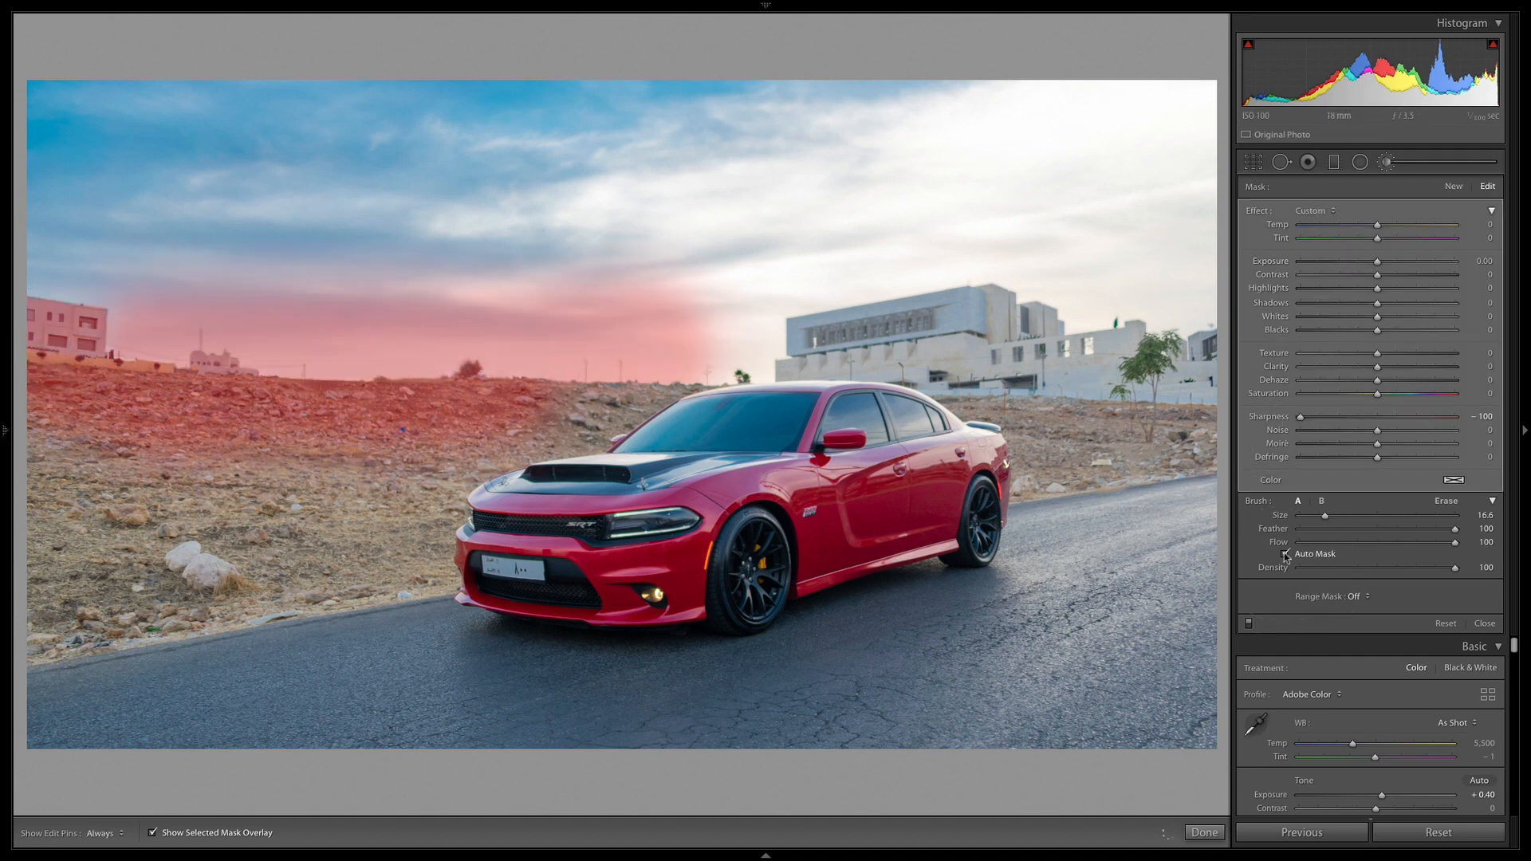
Turn off Auto Mask and paint the softening brush across the rest of the horizon, the large building and the whole sky.
left_click(1285, 555)
mouse_move(56, 291)
left_mouse_down()
mouse_move(694, 295)
mouse_move(973, 319)
mouse_move(1214, 369)
left_mouse_up()
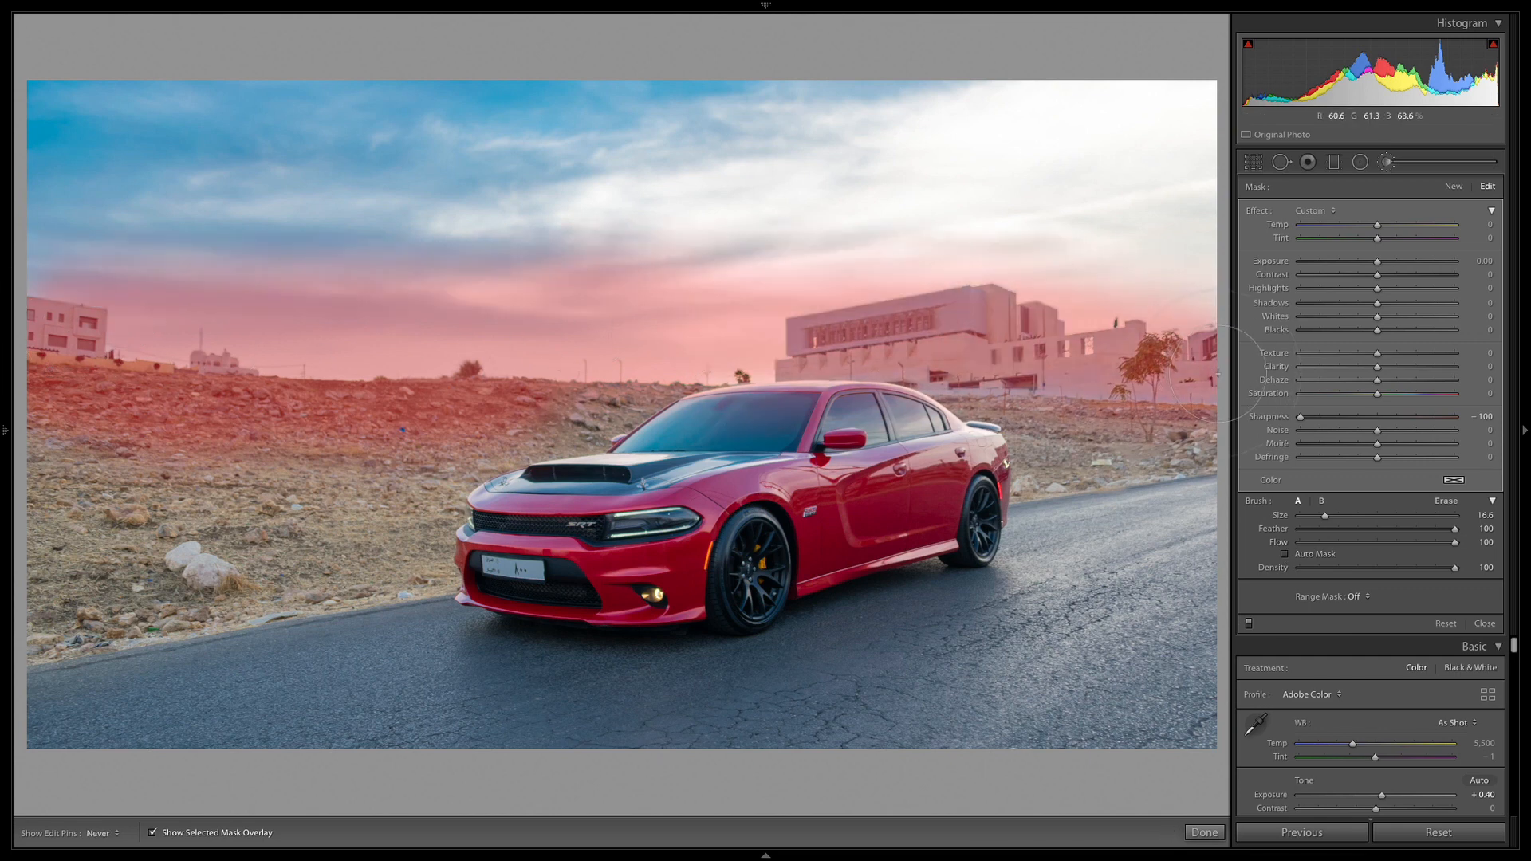
mouse_move(552, 320)
left_mouse_down()
mouse_move(210, 287)
mouse_move(33, 244)
mouse_move(1178, 241)
mouse_move(646, 209)
mouse_move(76, 205)
mouse_move(33, 158)
mouse_move(845, 150)
mouse_move(1213, 120)
mouse_move(141, 121)
mouse_move(41, 99)
left_mouse_up()
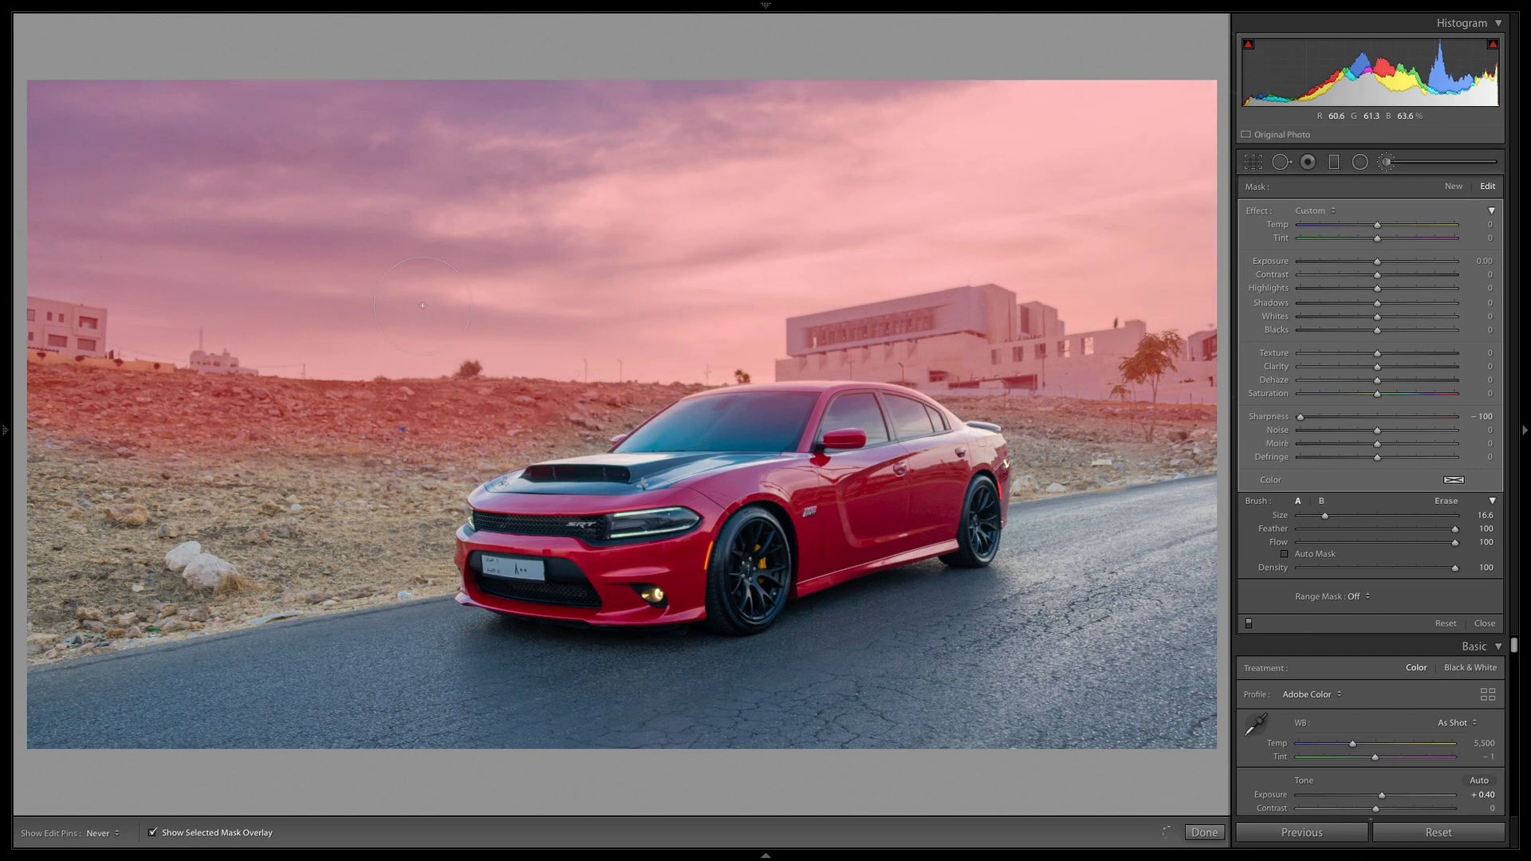
key("h")
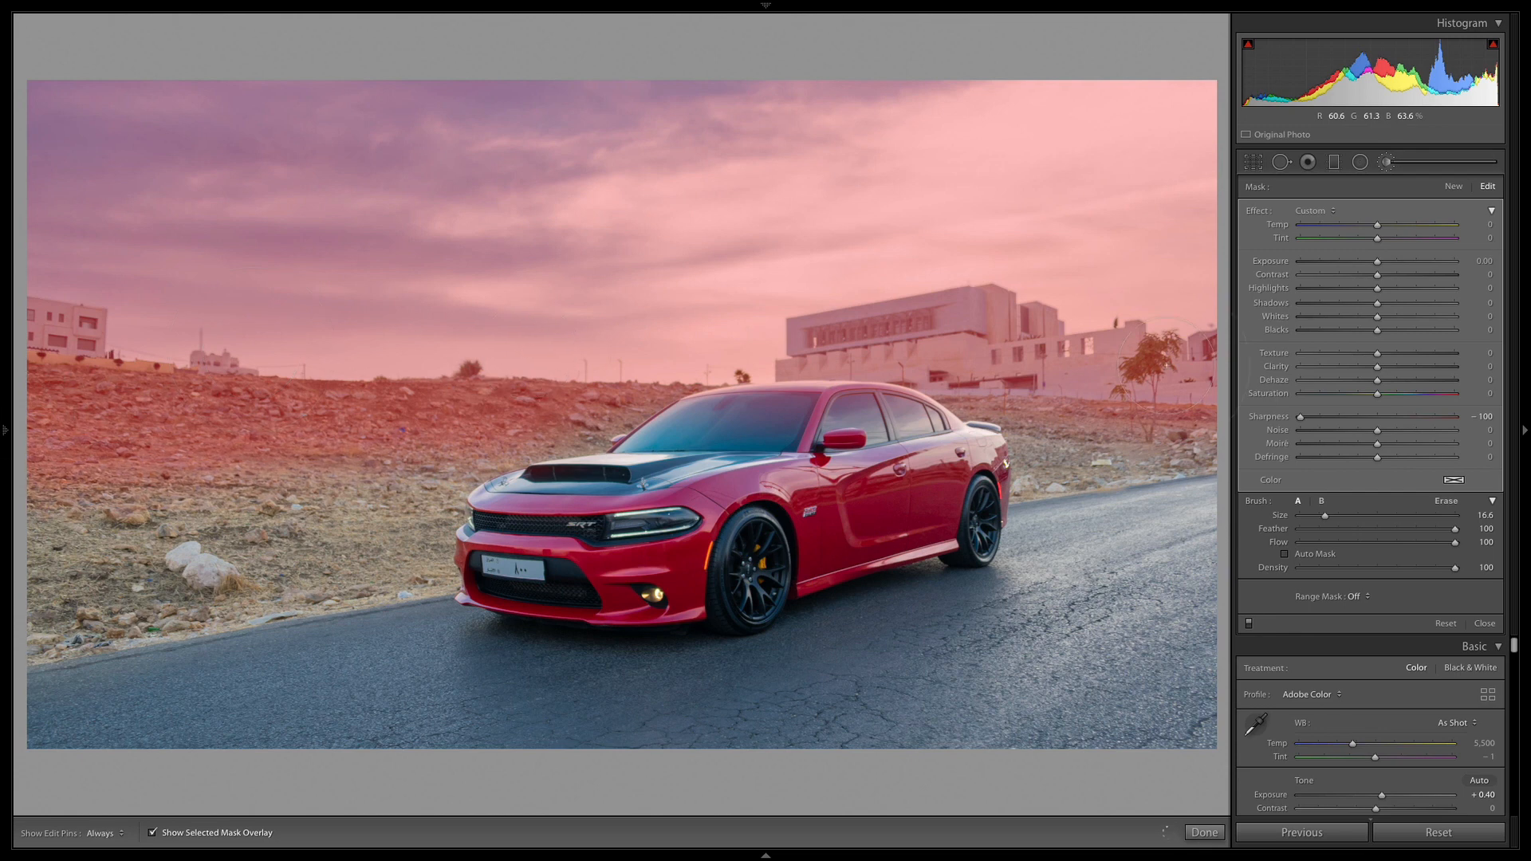
Extend the softening mask over the roadside behind the car and the foreground road, and check the photo with the overlay hidden and shown.
mouse_move(1123, 418)
left_mouse_down()
mouse_move(1204, 472)
mouse_move(1038, 377)
mouse_move(1162, 462)
mouse_move(1154, 438)
mouse_move(1073, 396)
left_mouse_up()
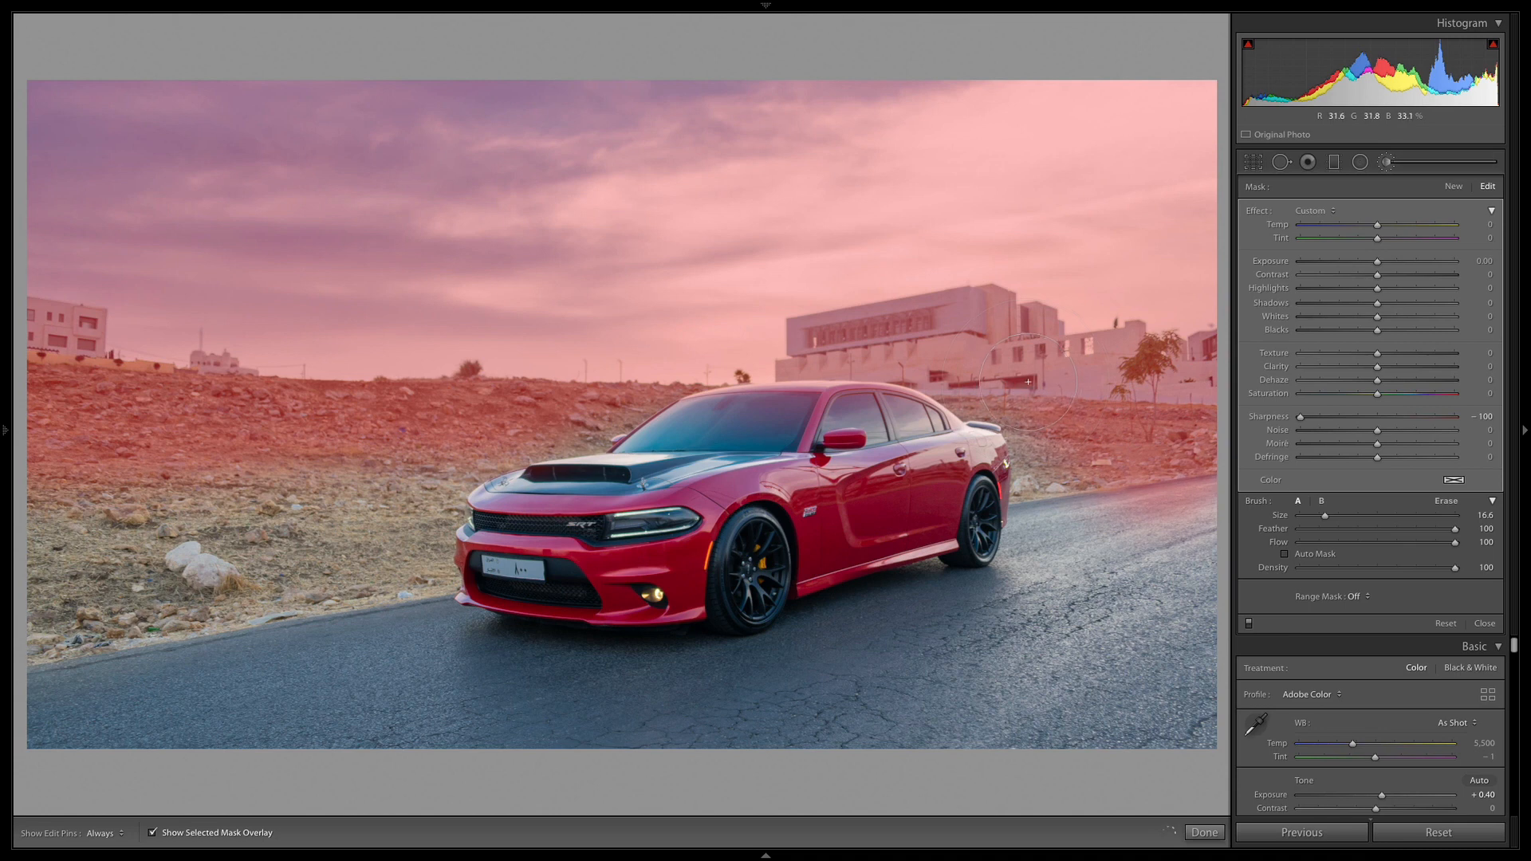
key("h")
mouse_move(638, 753)
left_mouse_down()
mouse_move(1063, 706)
mouse_move(1229, 667)
mouse_move(982, 761)
mouse_move(1196, 641)
mouse_move(695, 740)
mouse_move(274, 792)
mouse_move(374, 800)
mouse_move(1100, 722)
left_mouse_up()
mouse_move(93, 738)
left_mouse_down()
mouse_move(44, 722)
mouse_move(141, 760)
mouse_move(96, 730)
mouse_move(1140, 730)
mouse_move(520, 765)
mouse_move(40, 722)
mouse_move(551, 738)
left_mouse_up()
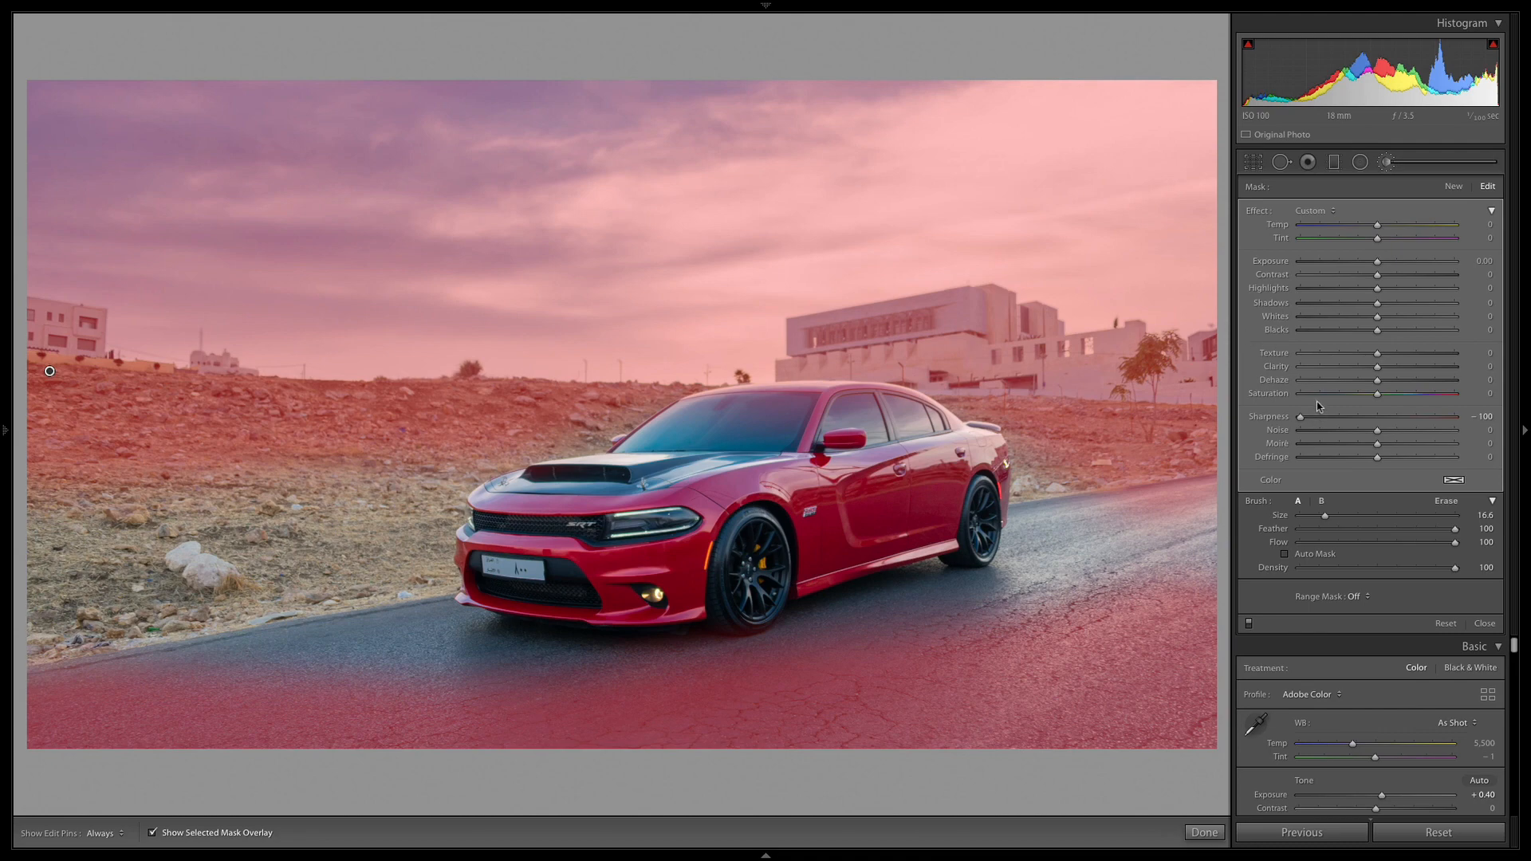
key("o")
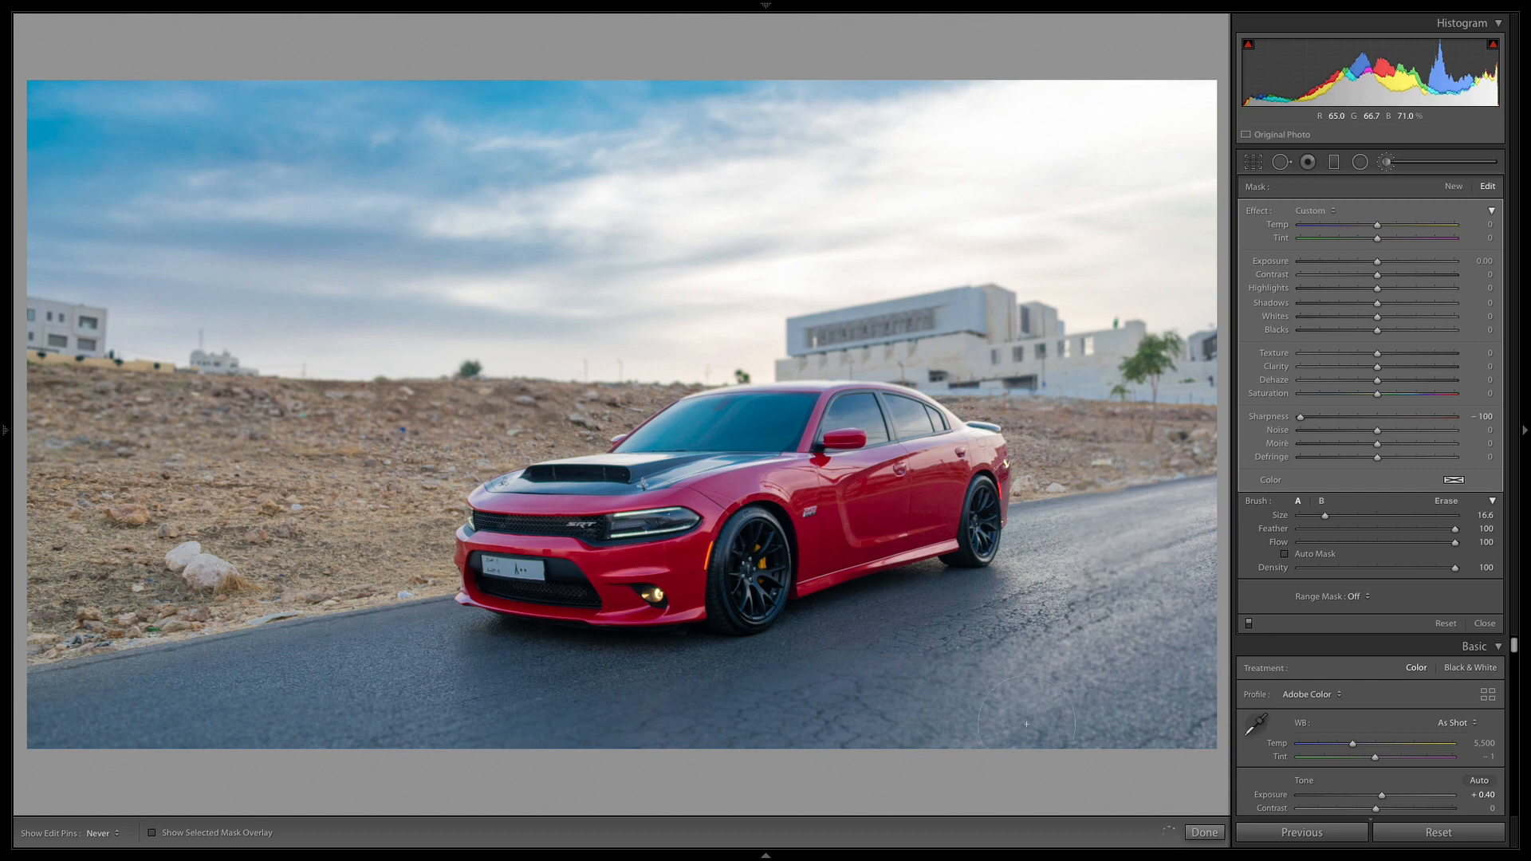
key("h")
key("o")
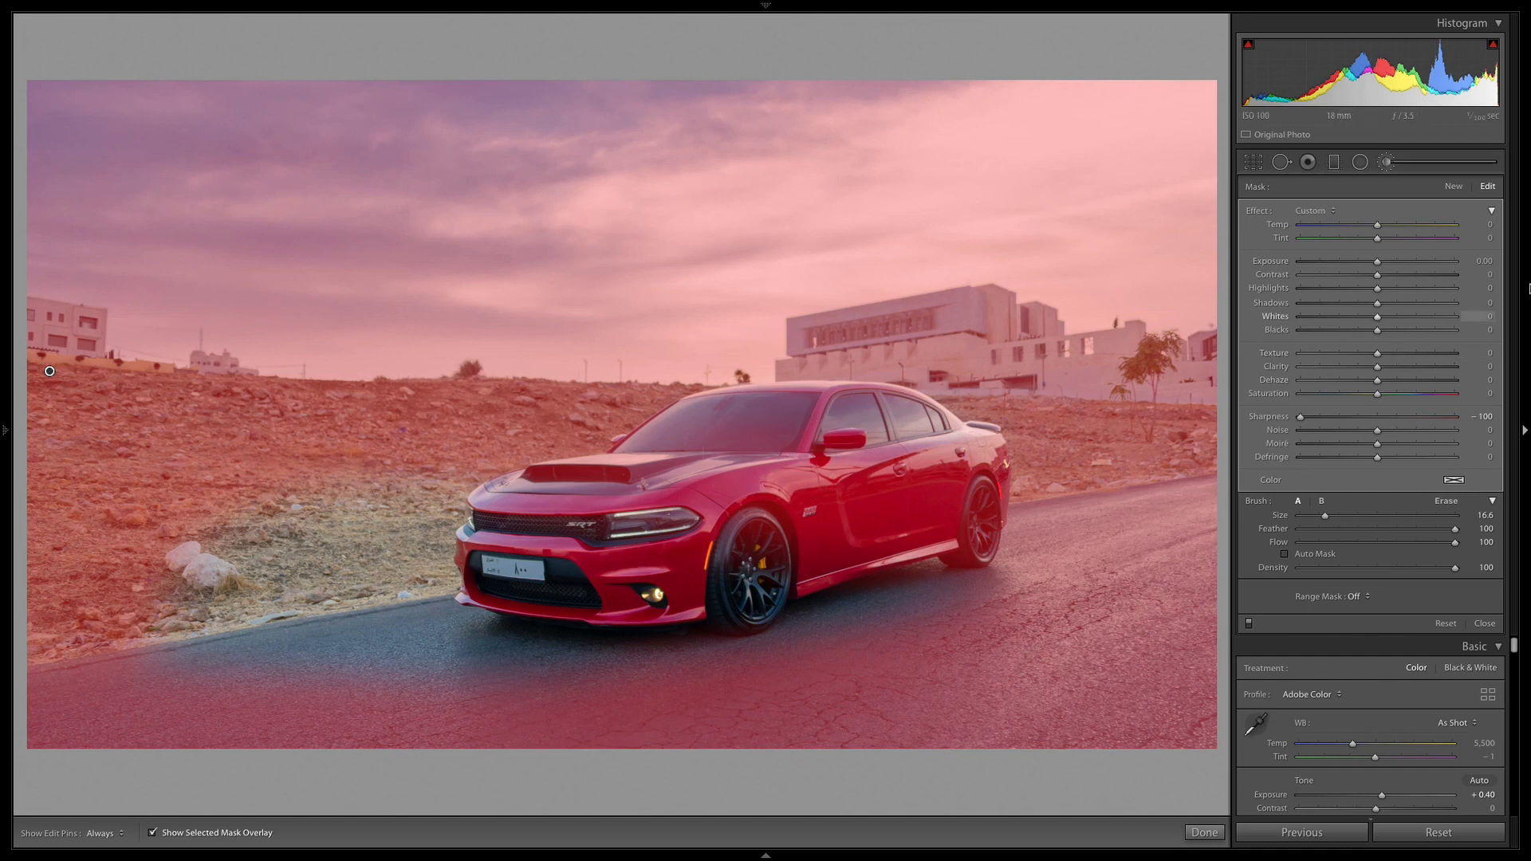
Erase the softening mask from the car and the ground around it with a size 26.5 brush without Auto Mask, and finish brushing.
left_click(1446, 501)
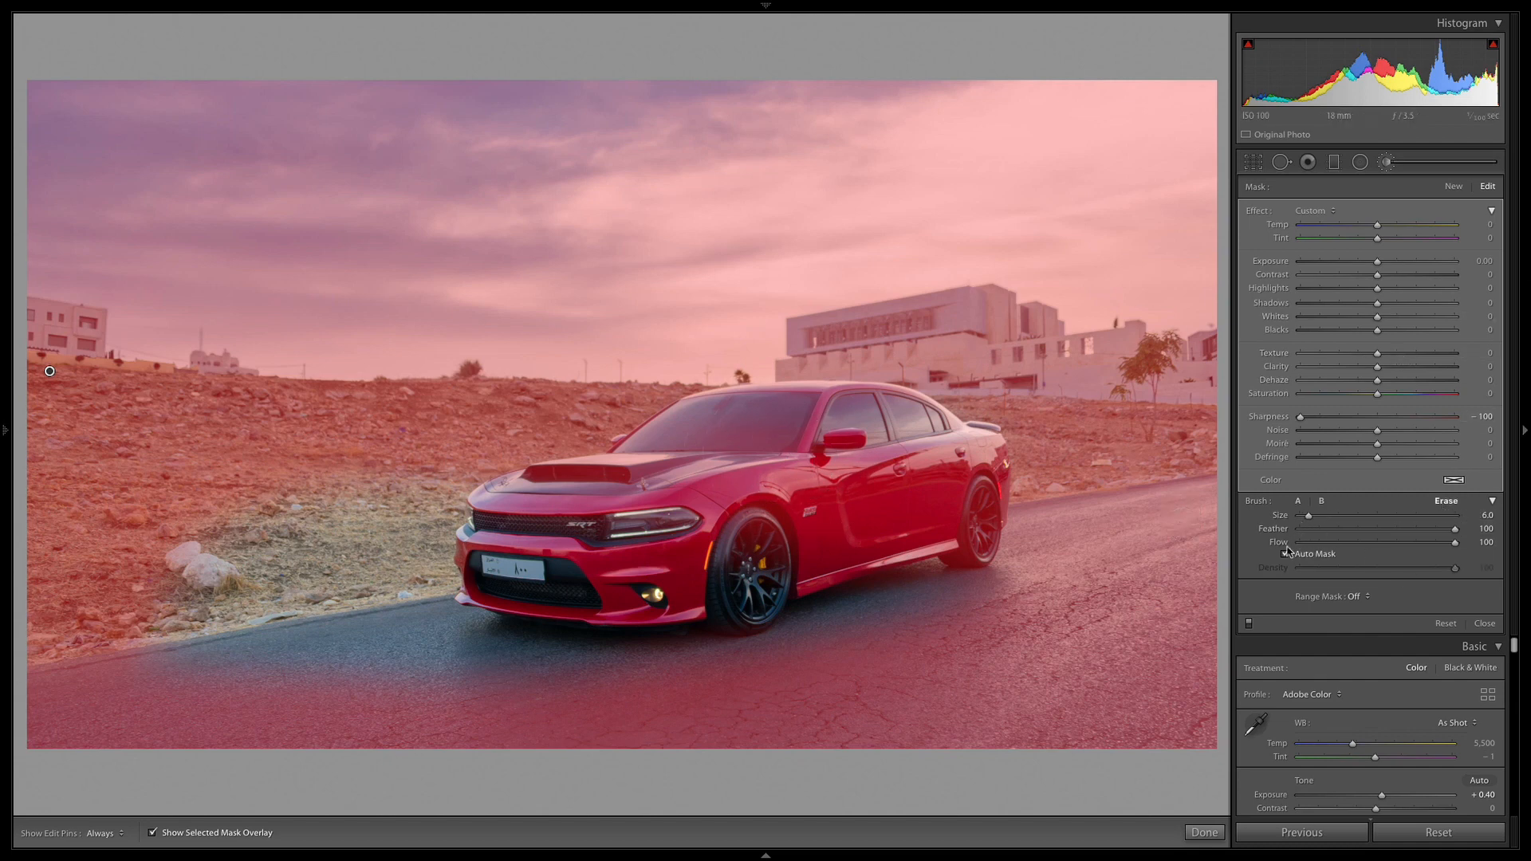
left_click_drag(1309, 516, 1343, 520)
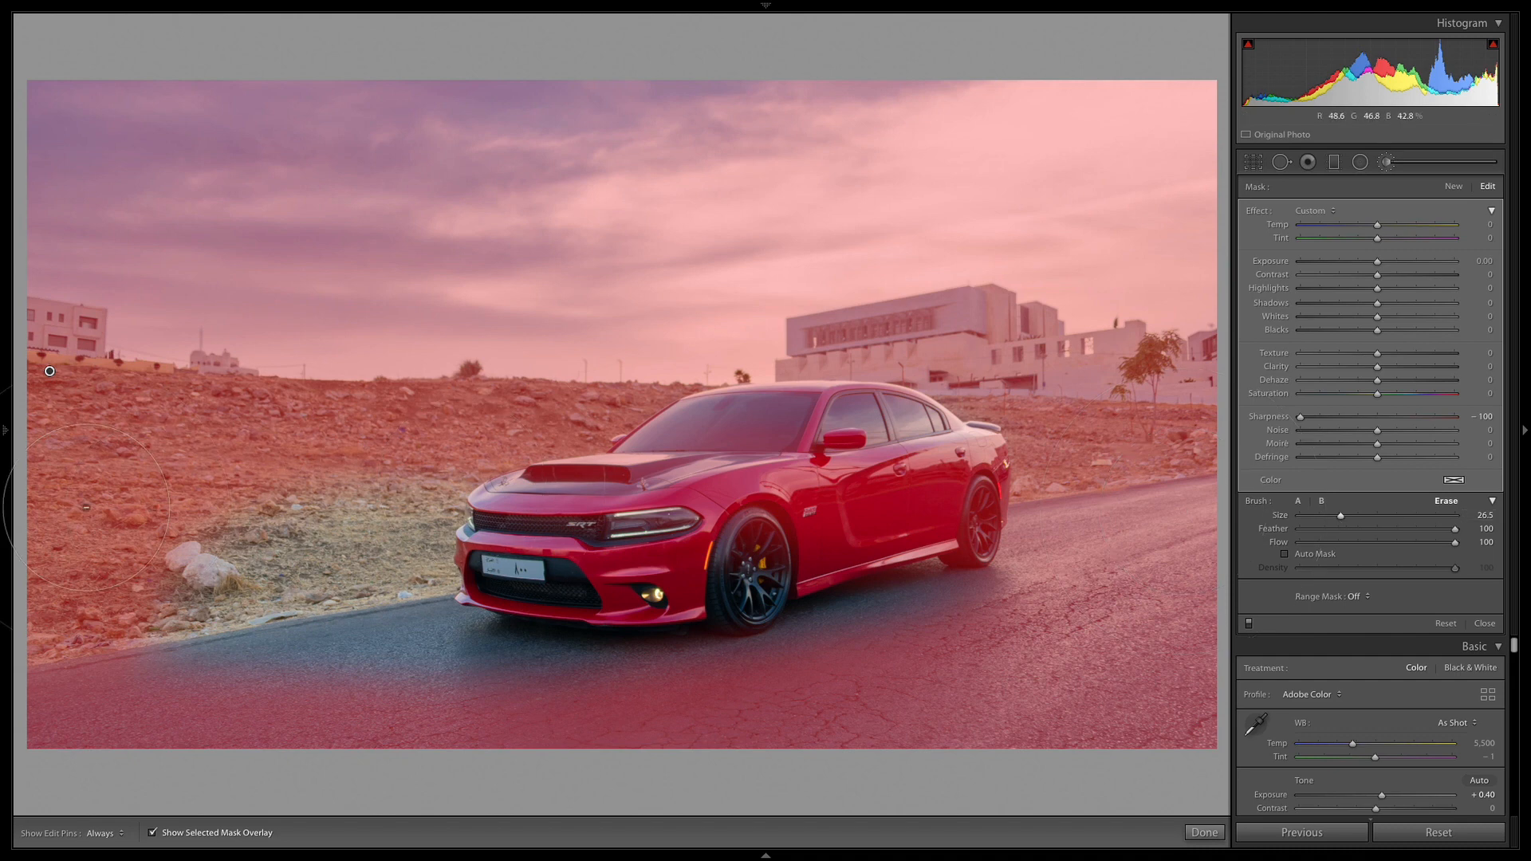
mouse_move(87, 508)
left_mouse_down()
mouse_move(592, 570)
mouse_move(1171, 451)
mouse_move(1215, 458)
mouse_move(777, 517)
mouse_move(133, 501)
left_mouse_up()
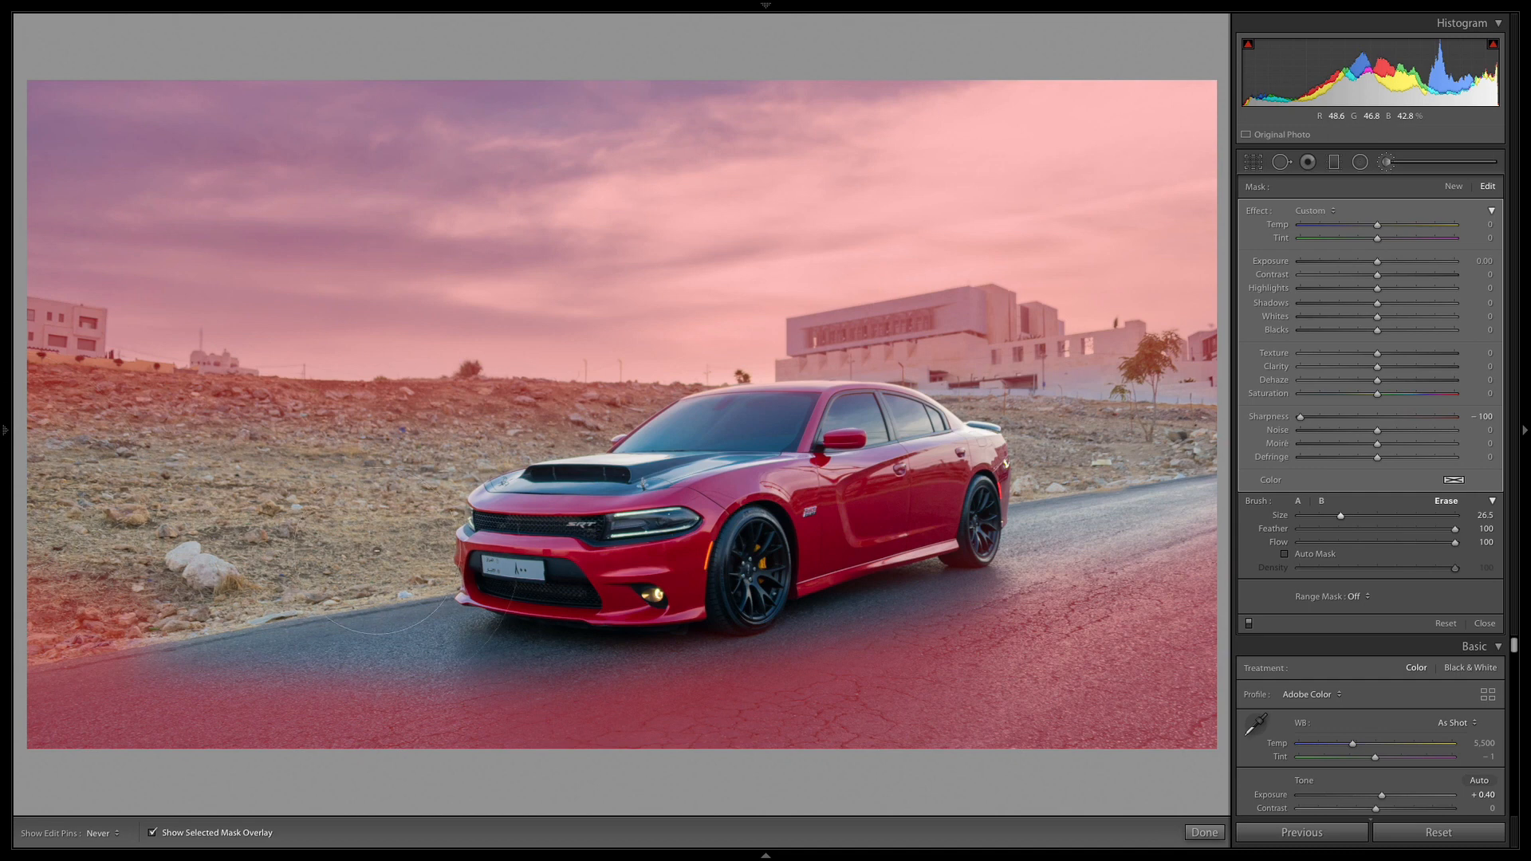
mouse_move(1008, 542)
left_mouse_down()
mouse_move(1198, 502)
mouse_move(267, 573)
left_mouse_up()
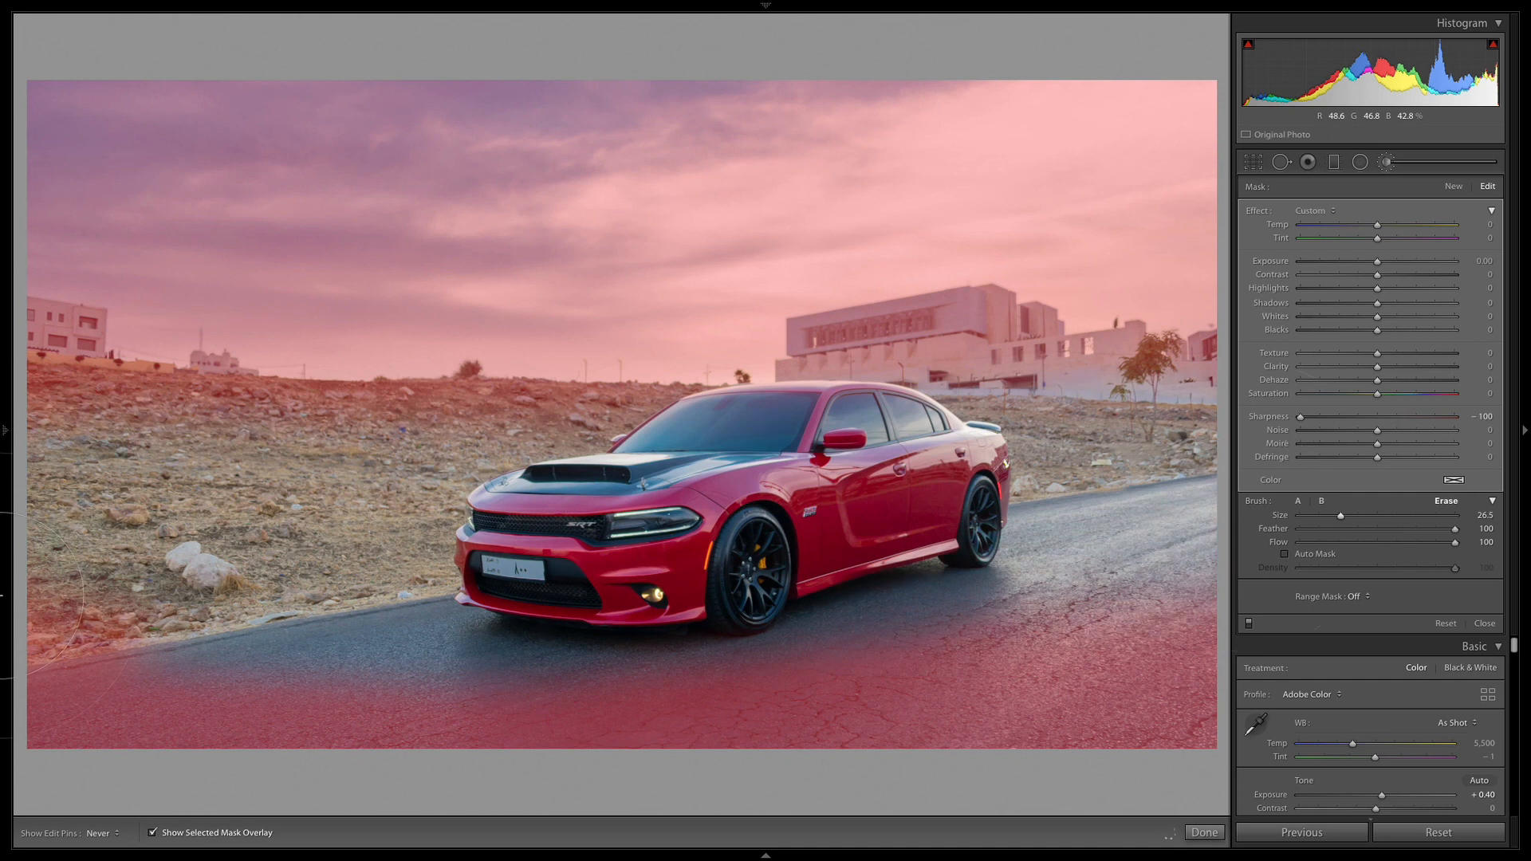
mouse_move(1, 596)
left_mouse_down()
mouse_move(922, 550)
mouse_move(863, 588)
mouse_move(1168, 686)
mouse_move(1259, 680)
left_mouse_up()
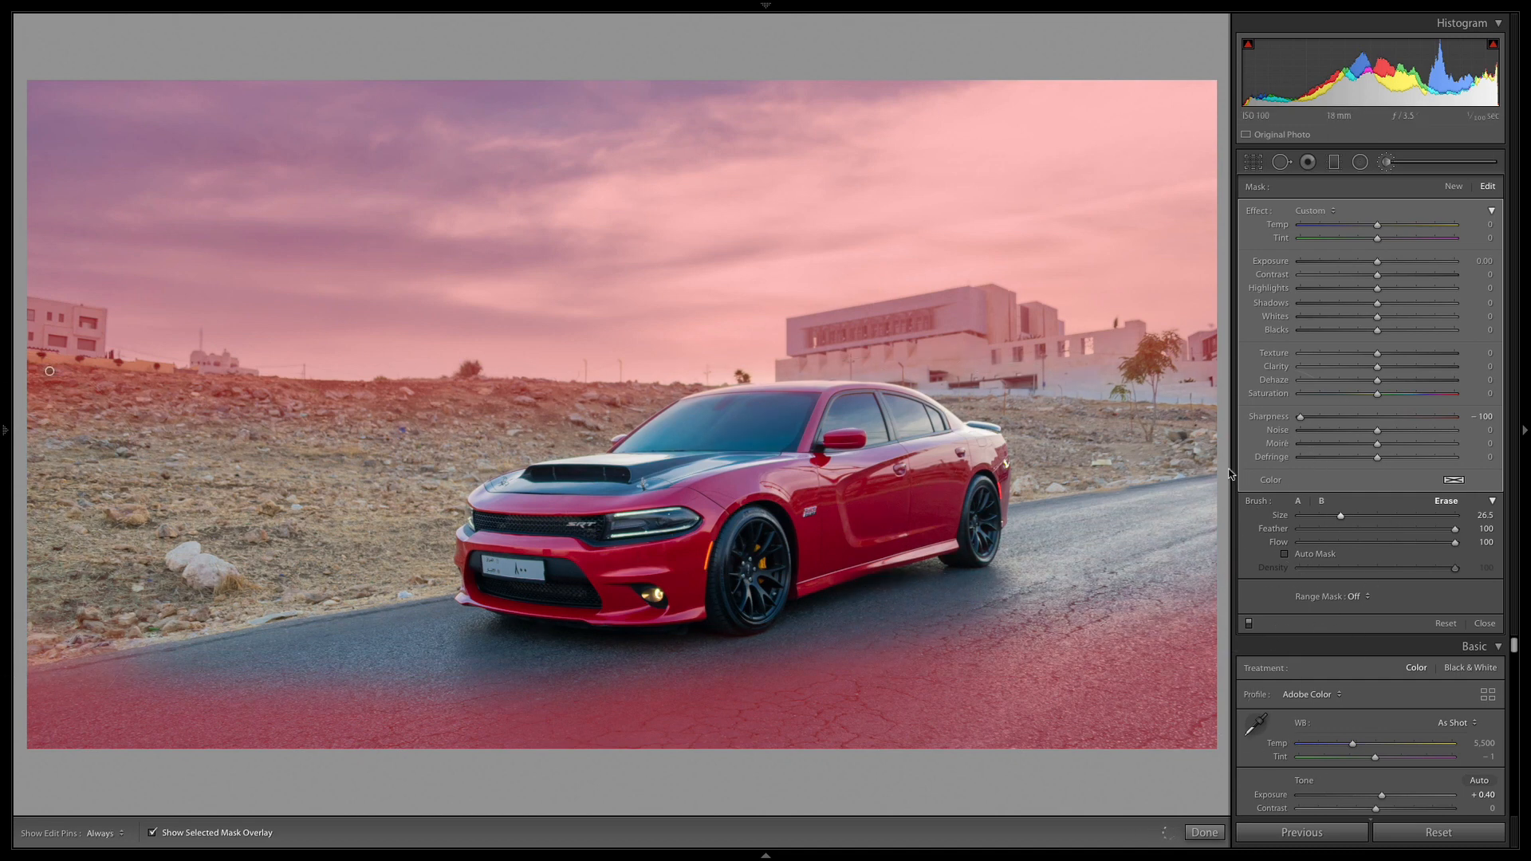
key("o")
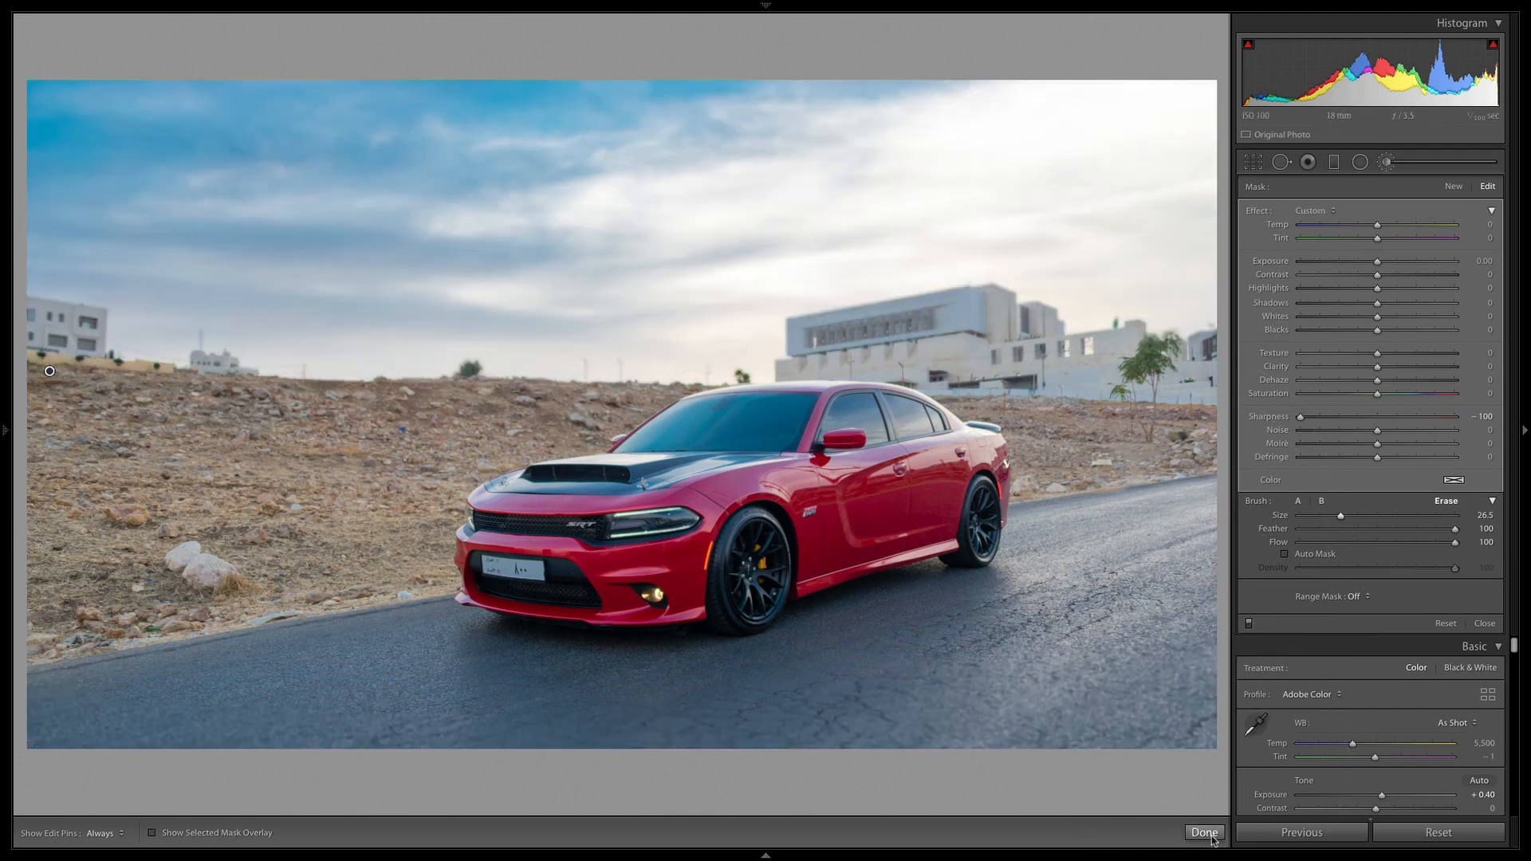
left_click(1205, 833)
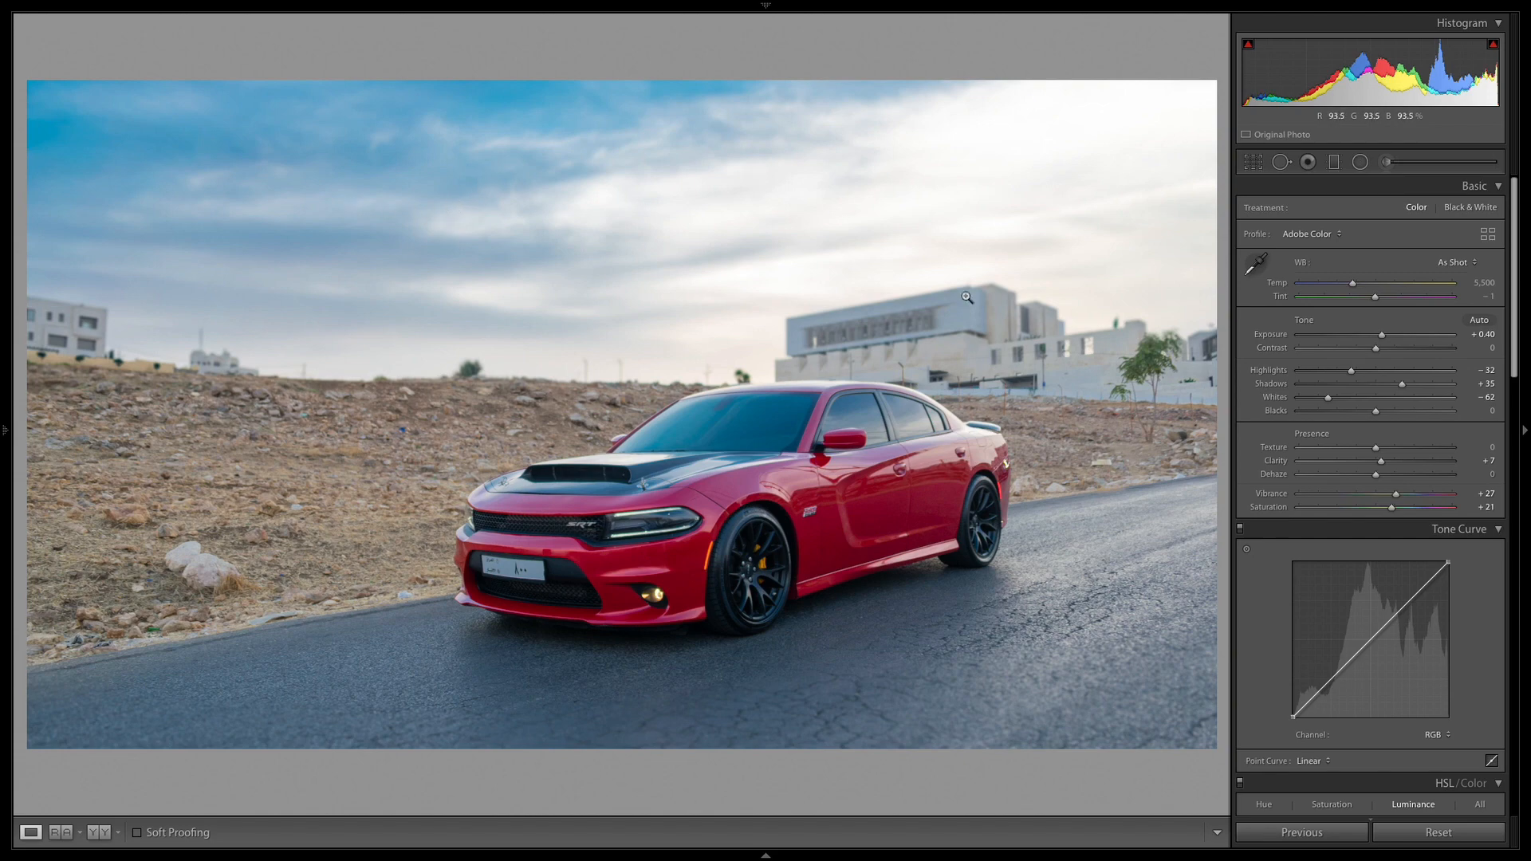
Compare the photo before and after the edits, including the softened background.
key("backslash")
key("backslash")
key("backslash")
key("backslash")
Draw a radial filter ellipse around the car, center and tilt it to follow the car, and check its mask with the overlay.
left_click(1363, 163)
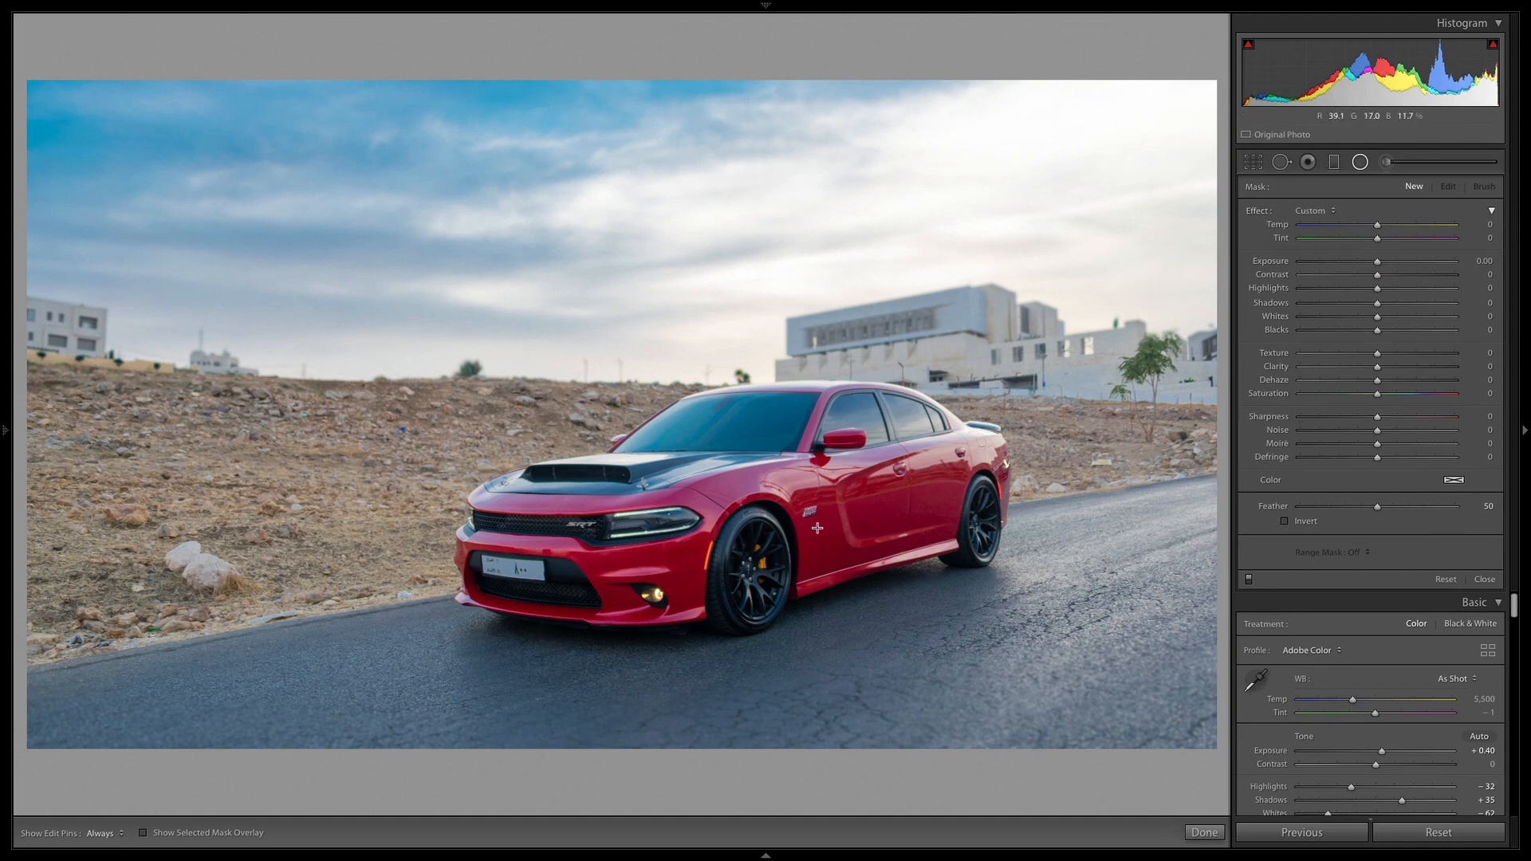
left_click_drag(772, 476, 1186, 675)
left_click_drag(772, 477, 726, 504)
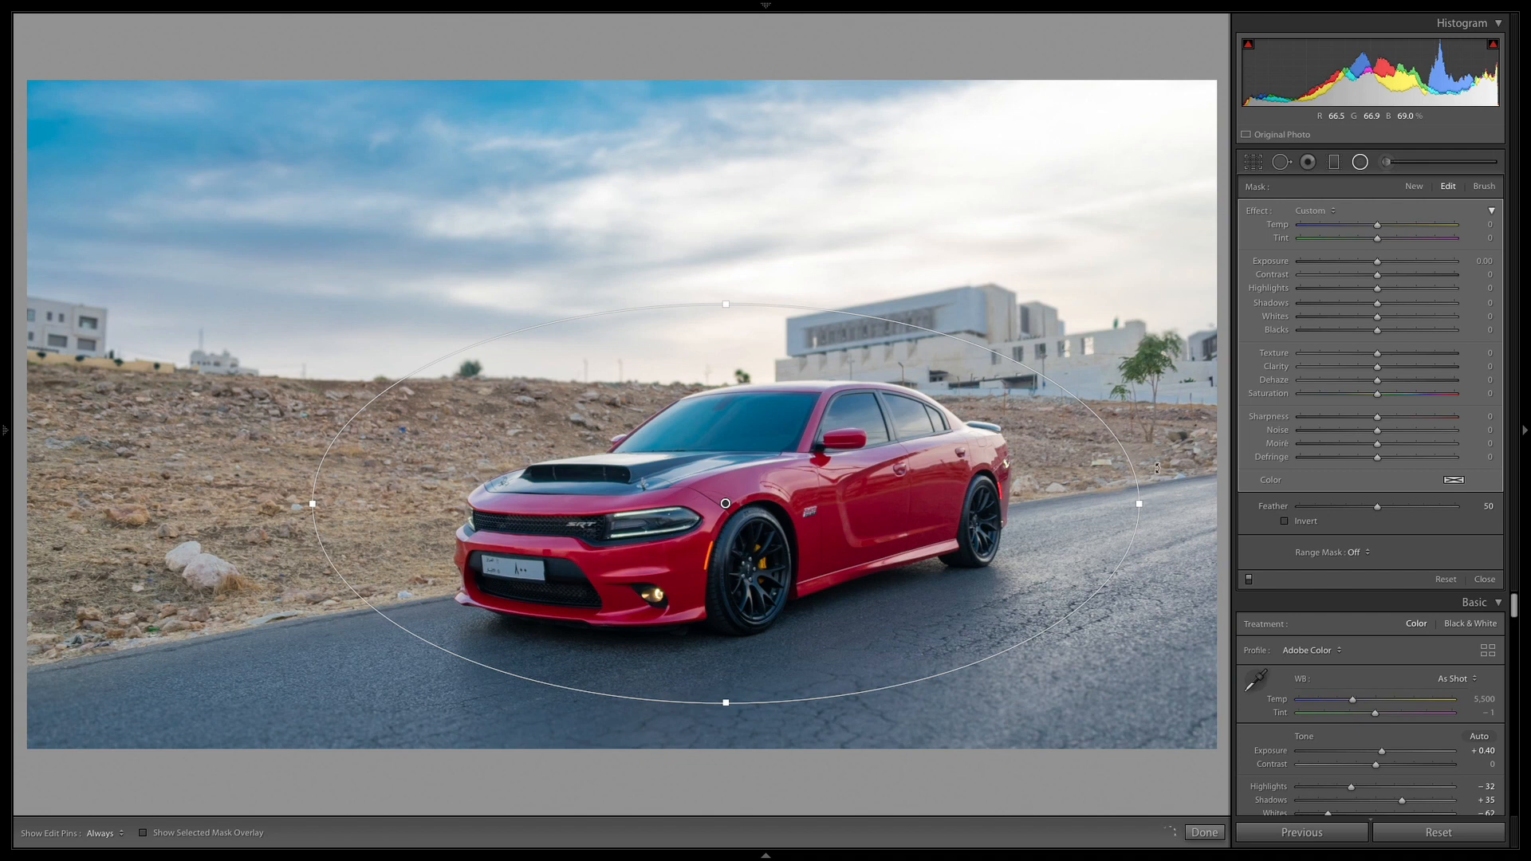
left_click_drag(1158, 468, 1152, 477)
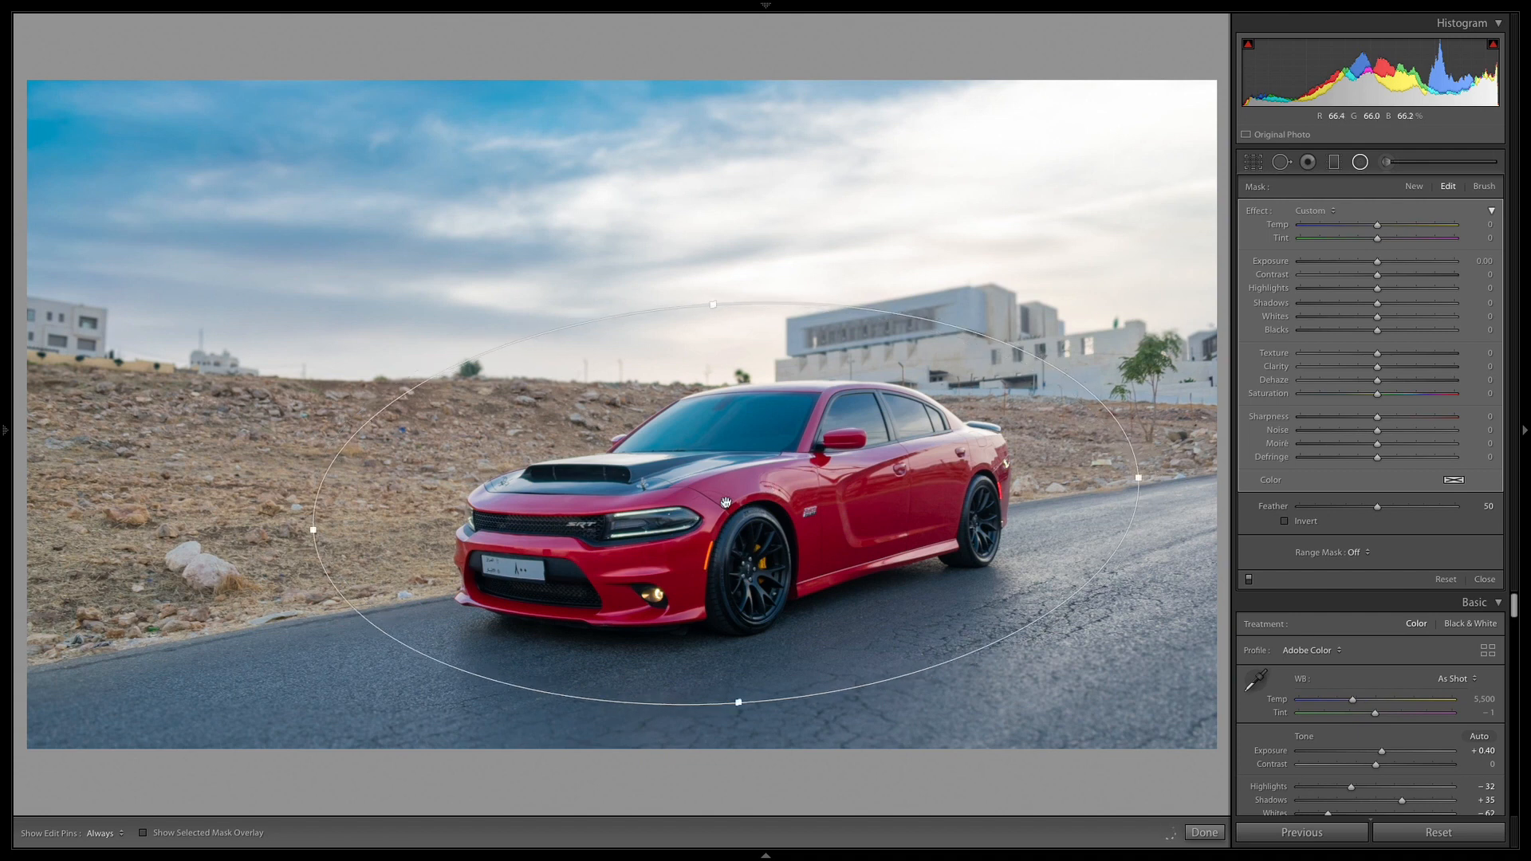
key("o")
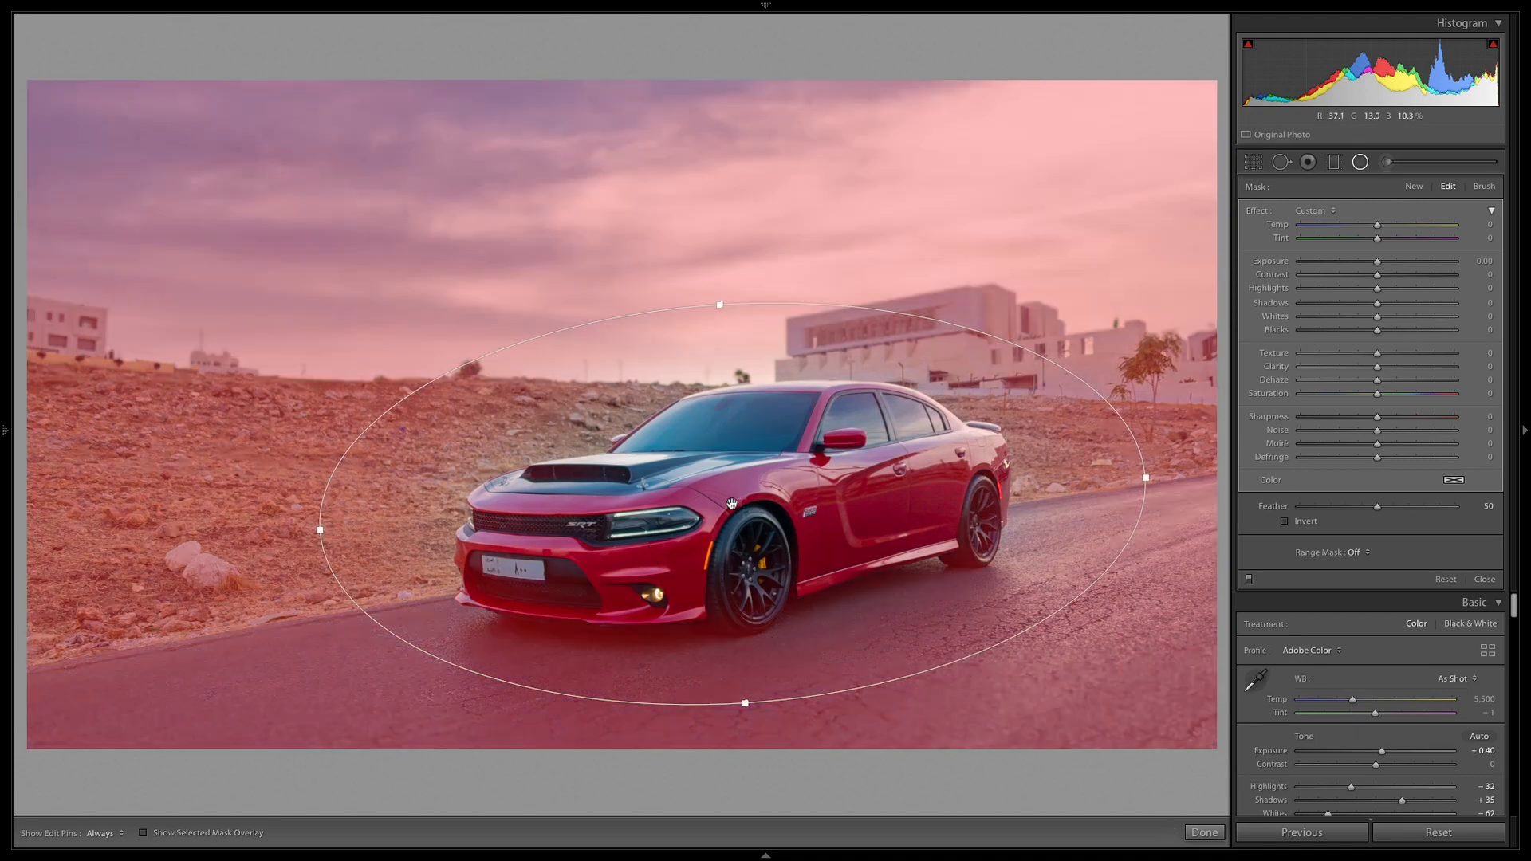
key("o")
left_click_drag(733, 511, 734, 517)
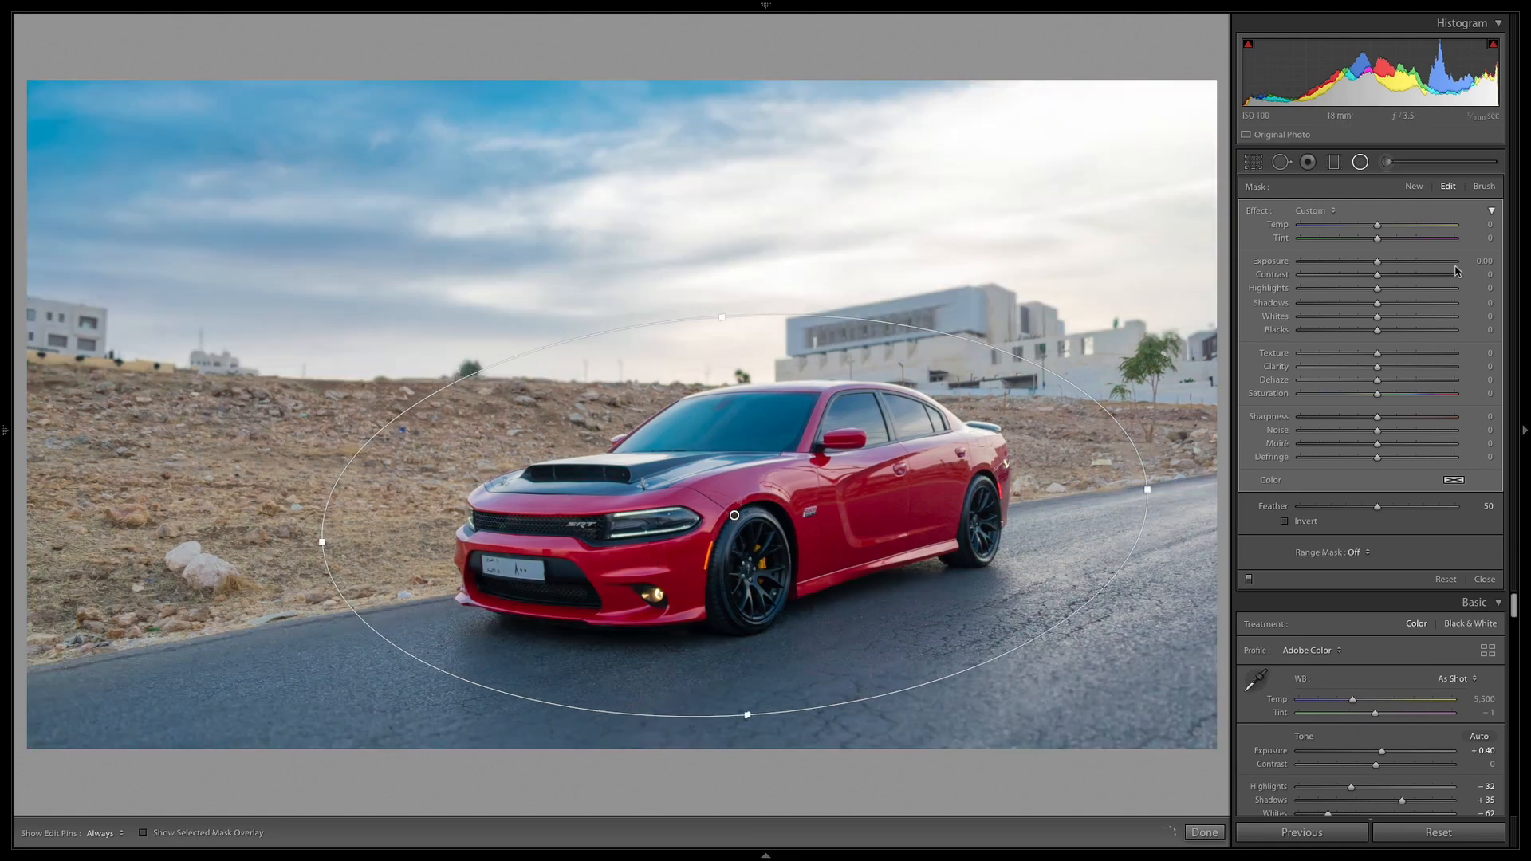
Compare Exposure at -0.93 and 0.95 outside the ellipse, settle on a slight darkening, and close the radial filter.
left_click_drag(1374, 259, 1363, 262)
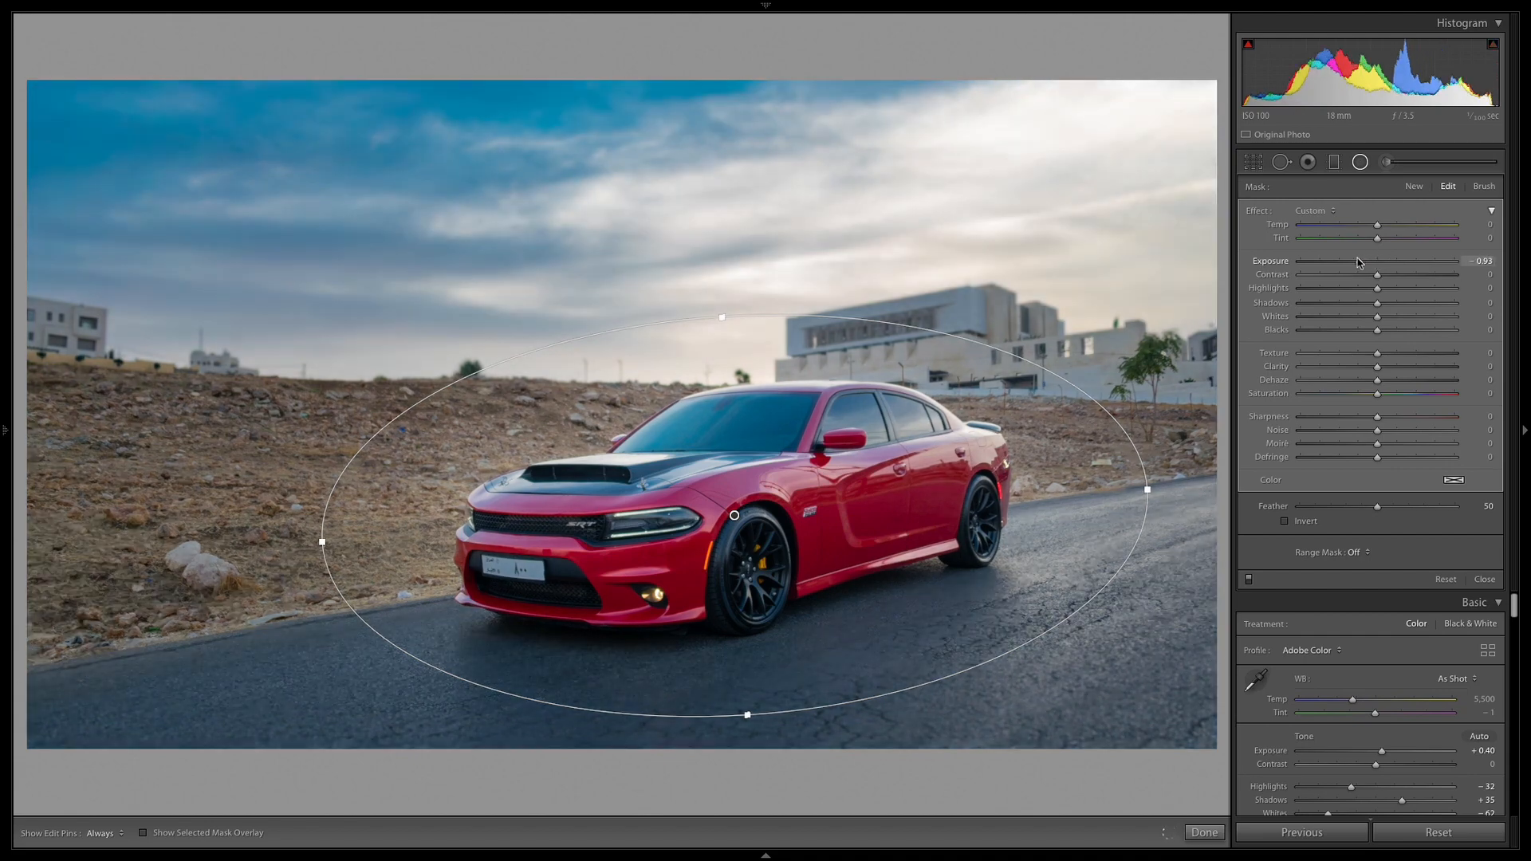
left_click_drag(1364, 263, 1396, 270)
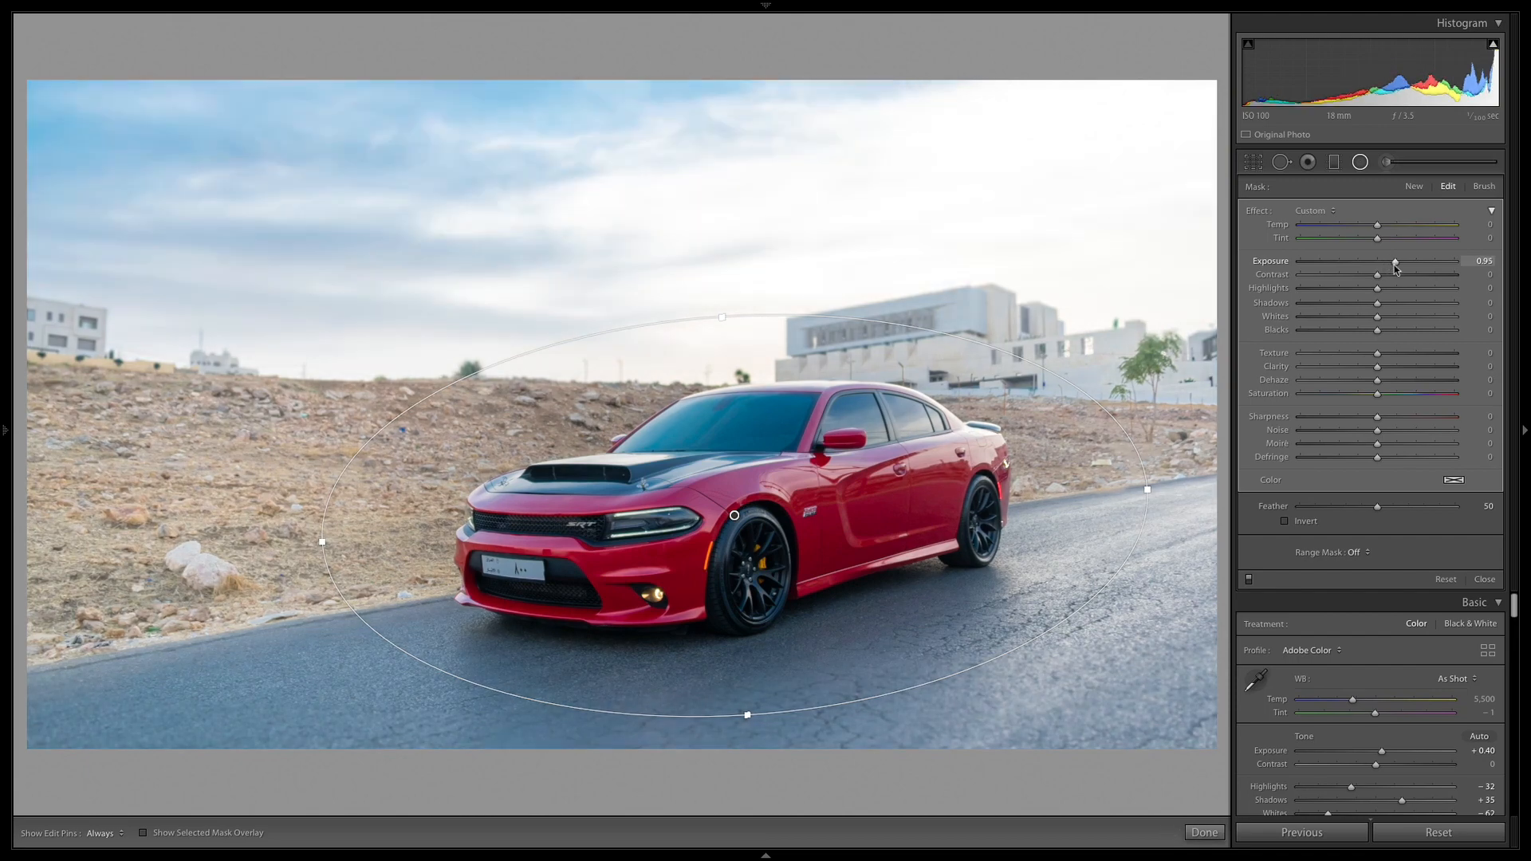
left_click_drag(1388, 269, 1371, 270)
left_click(1204, 834)
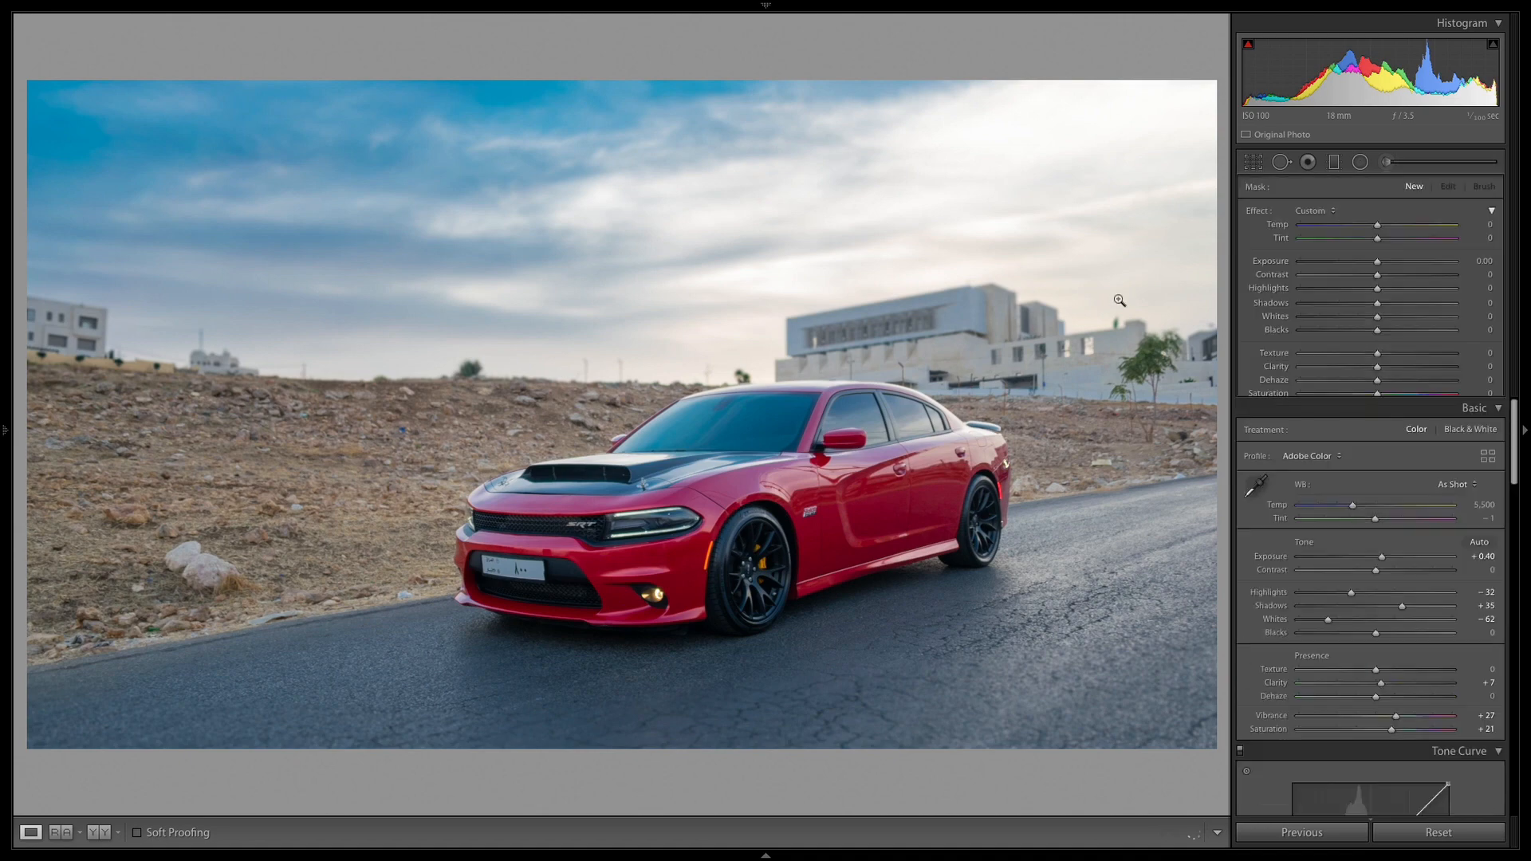
Switch repeatedly between the original and edited photo to judge the darkened surroundings.
key("backslash")
key("backslash")
key("backslash")
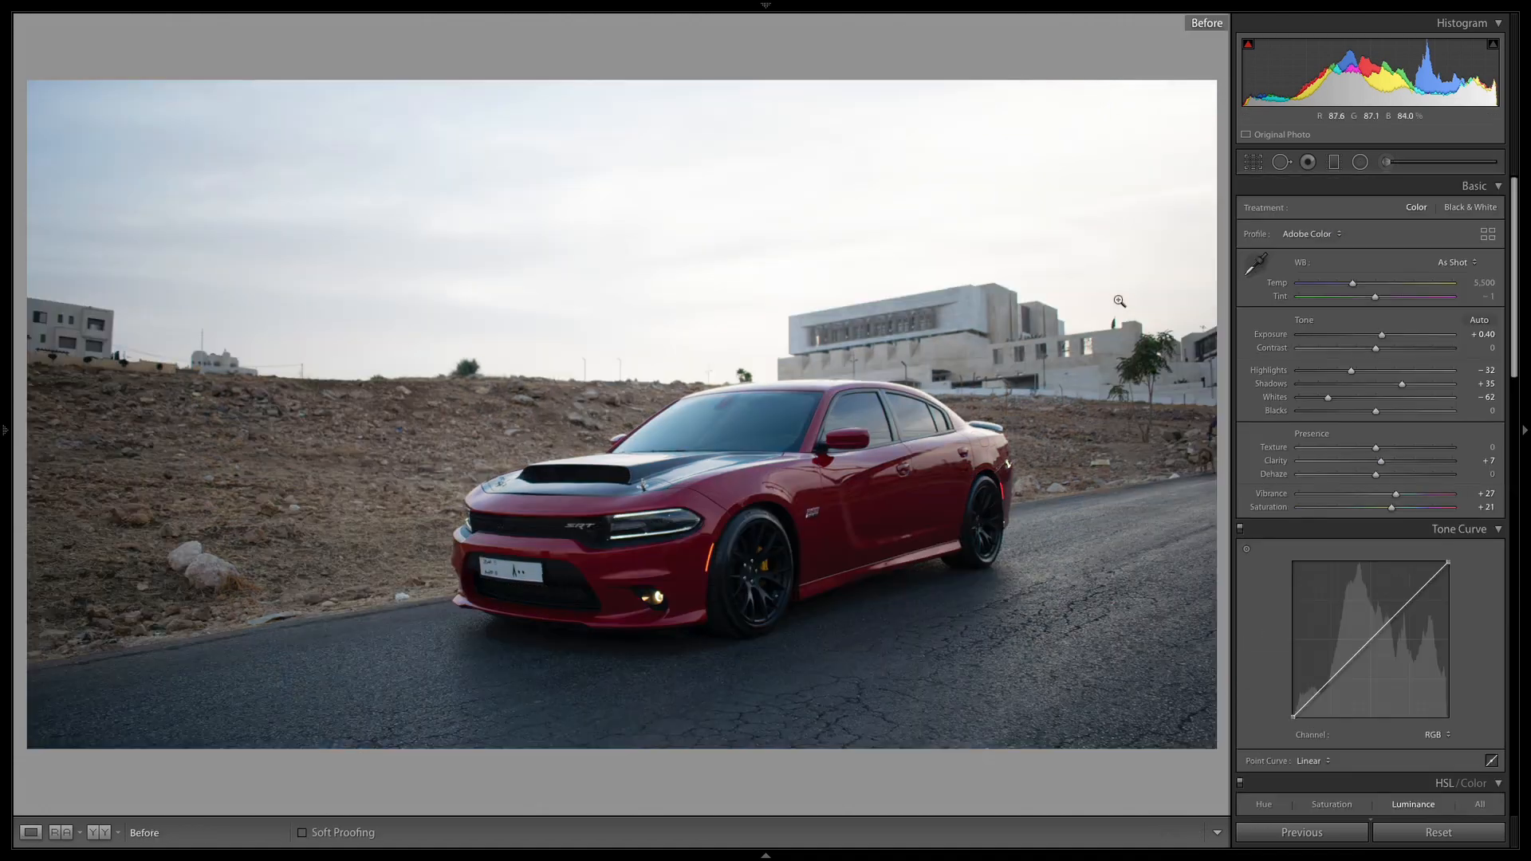
key("backslash")
key("backslash")
key("backslash")
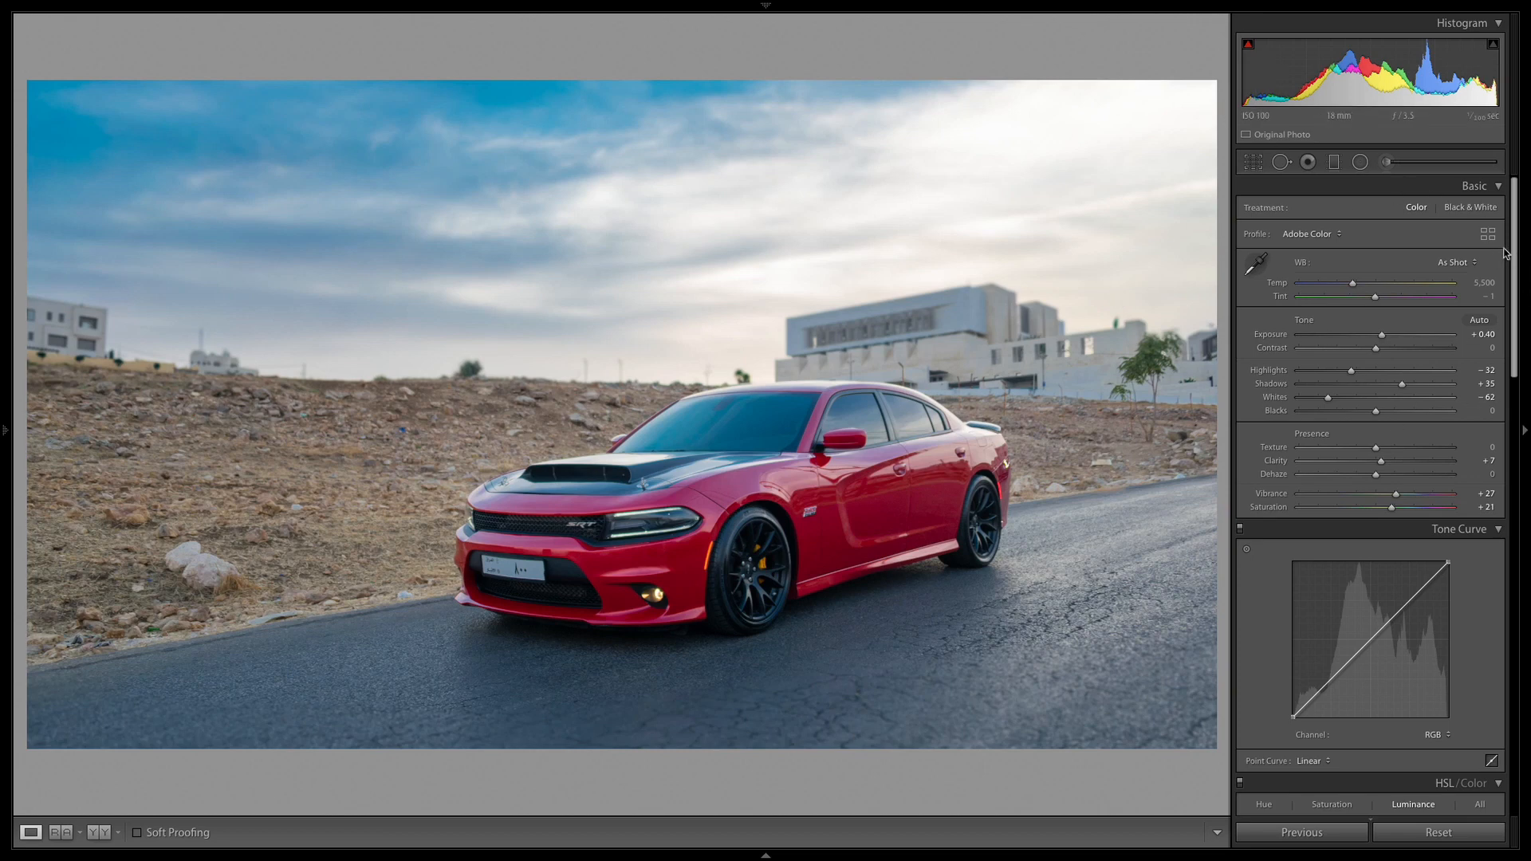
Raise the photo's overall Clarity to +21.
left_click_drag(1514, 246, 1515, 201)
scroll(1433, 370, "down", 2)
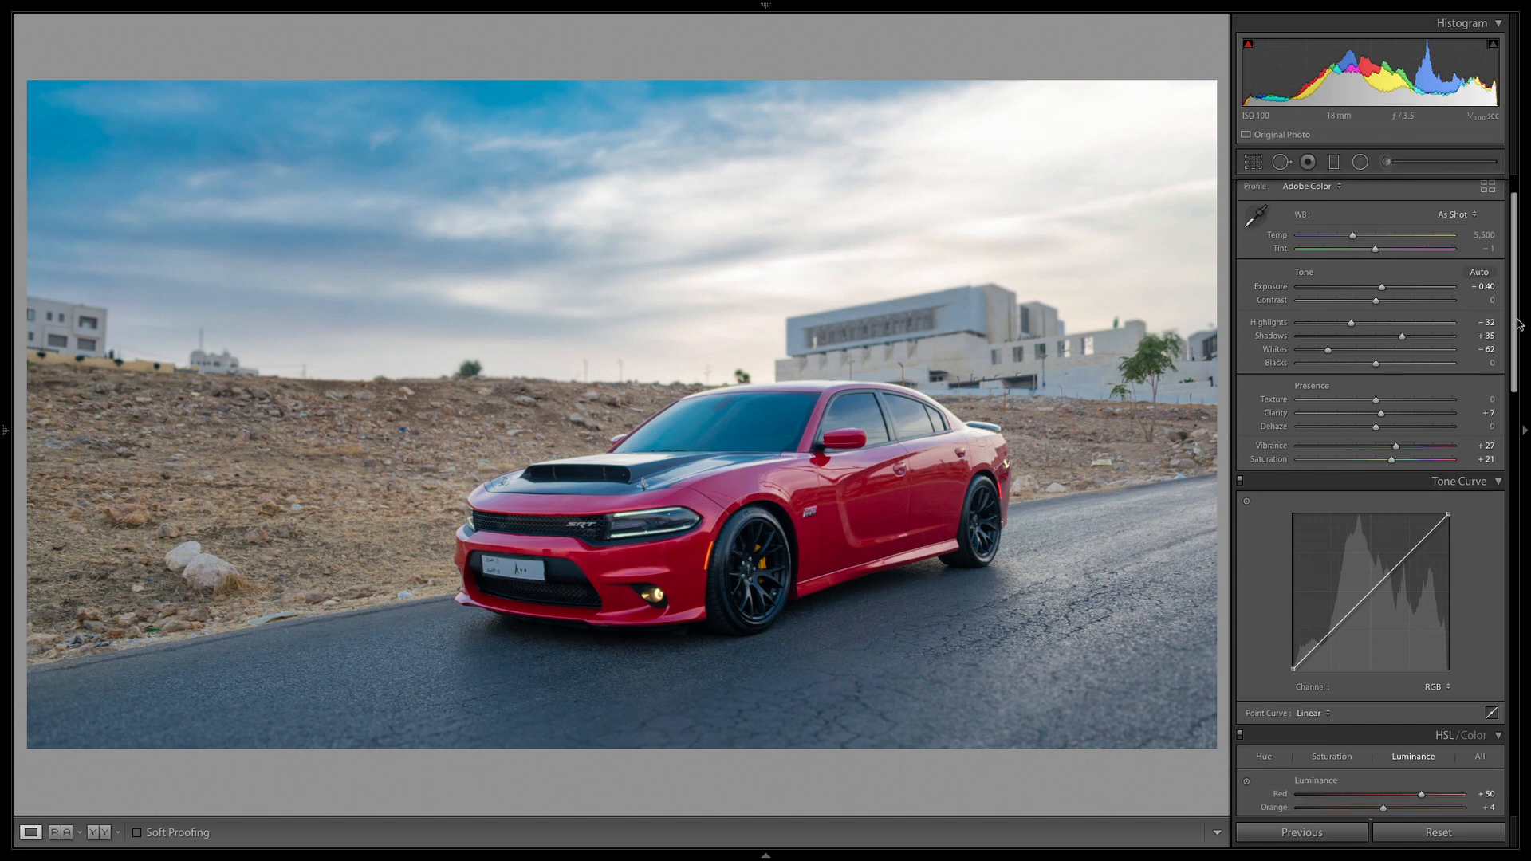
left_click_drag(1382, 383, 1392, 385)
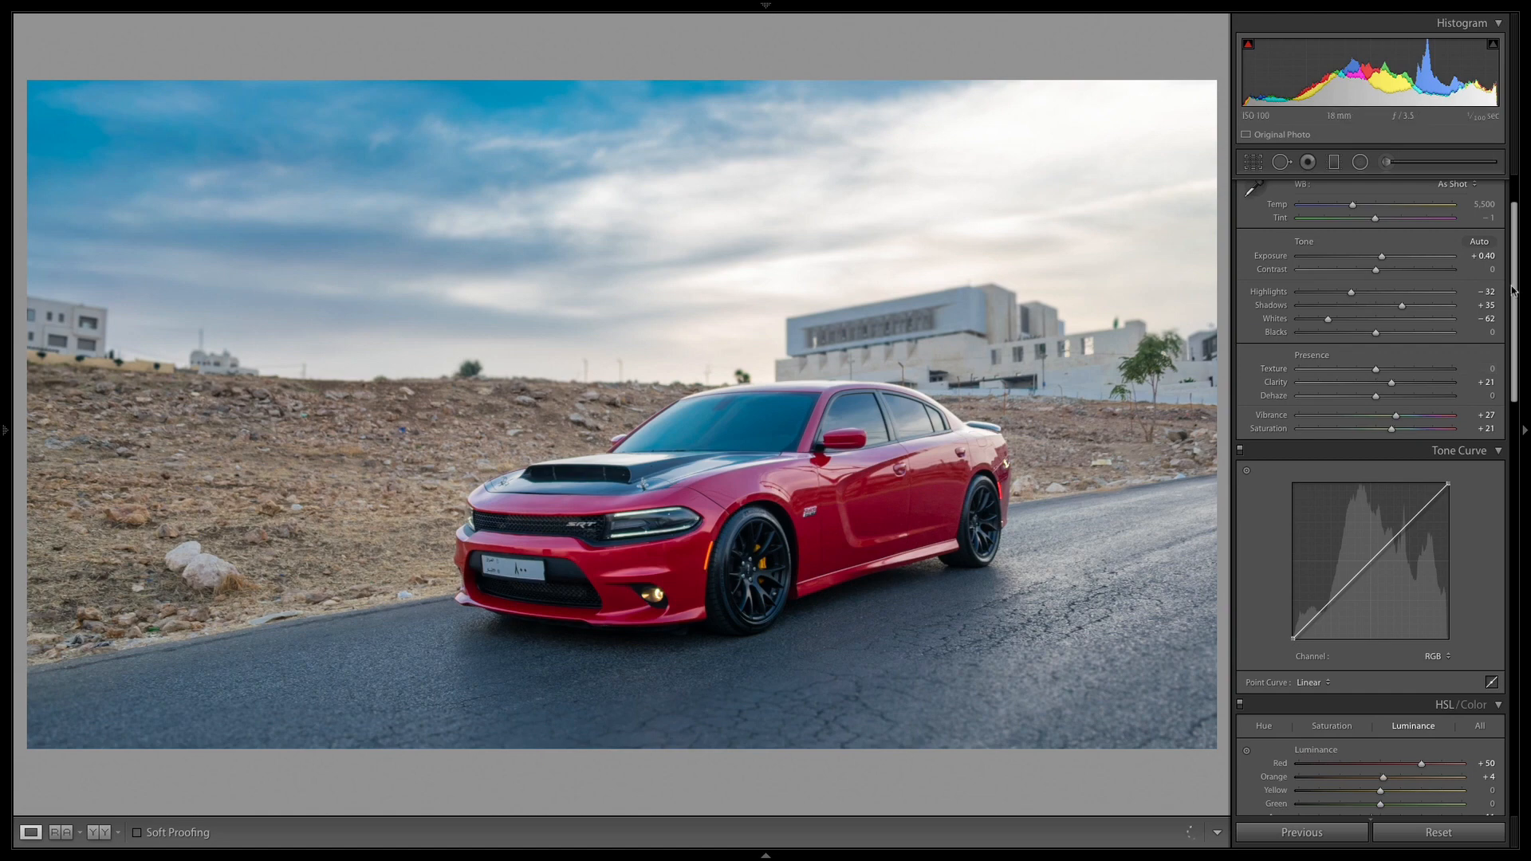
Tint the split-toning highlights purple with Hue 288 and Saturation 64, and close the color picker.
scroll(1456, 390, "down", 12)
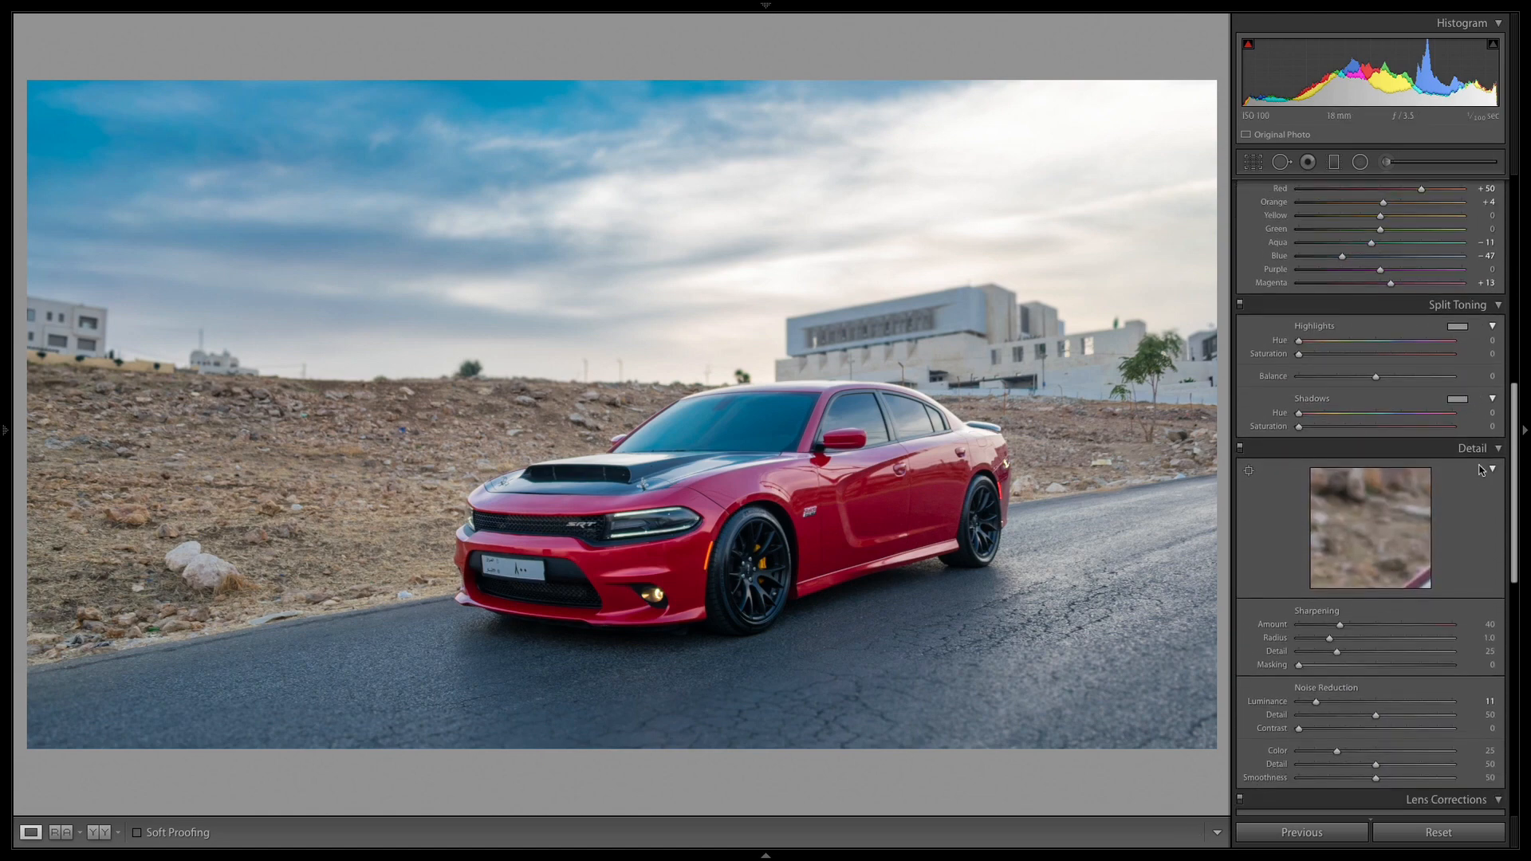
left_click(1452, 327)
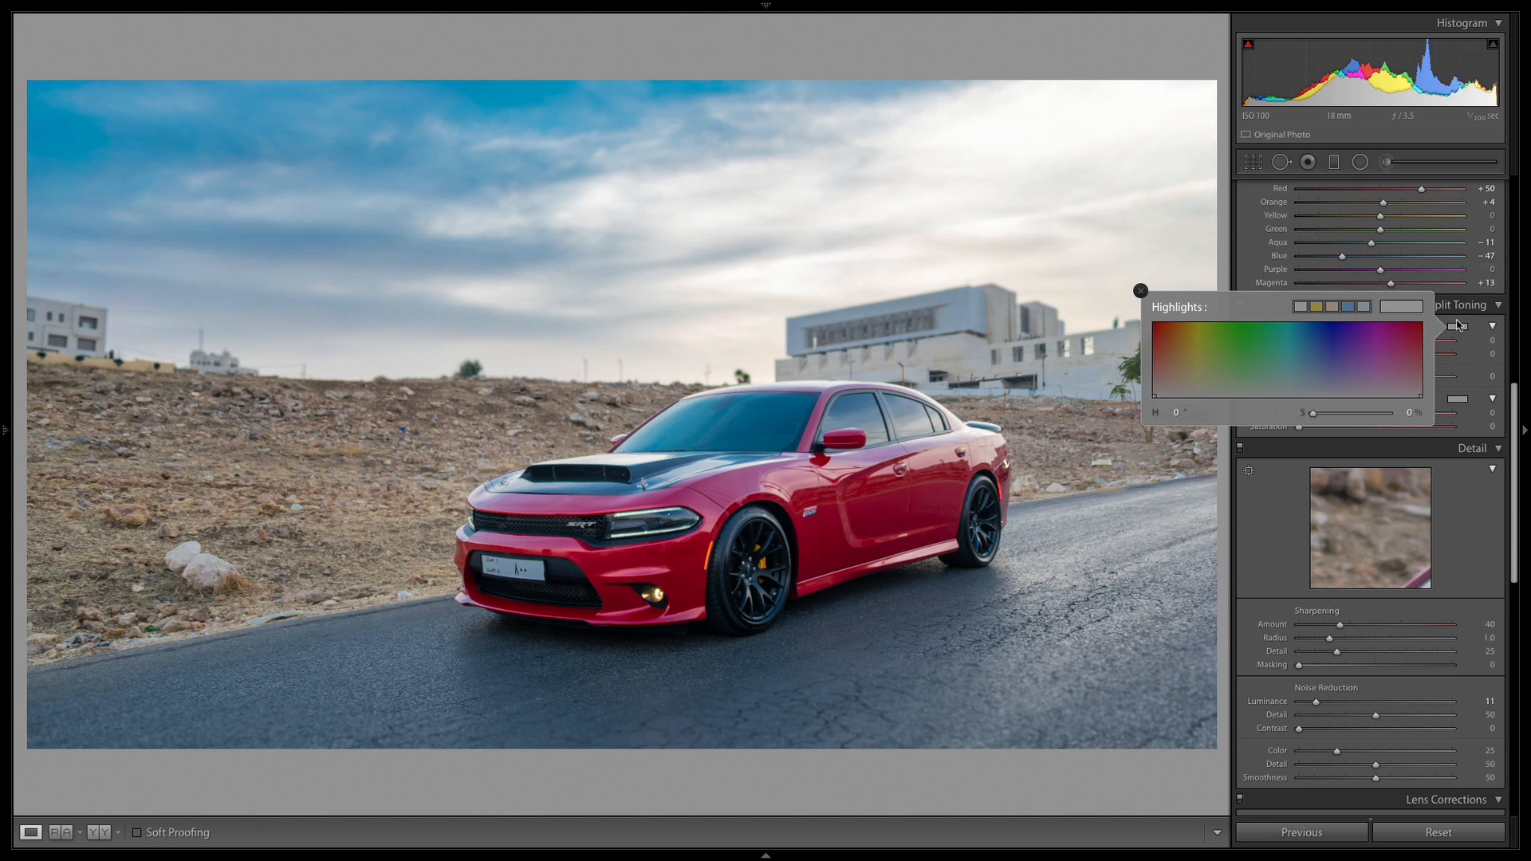
left_click(1458, 325)
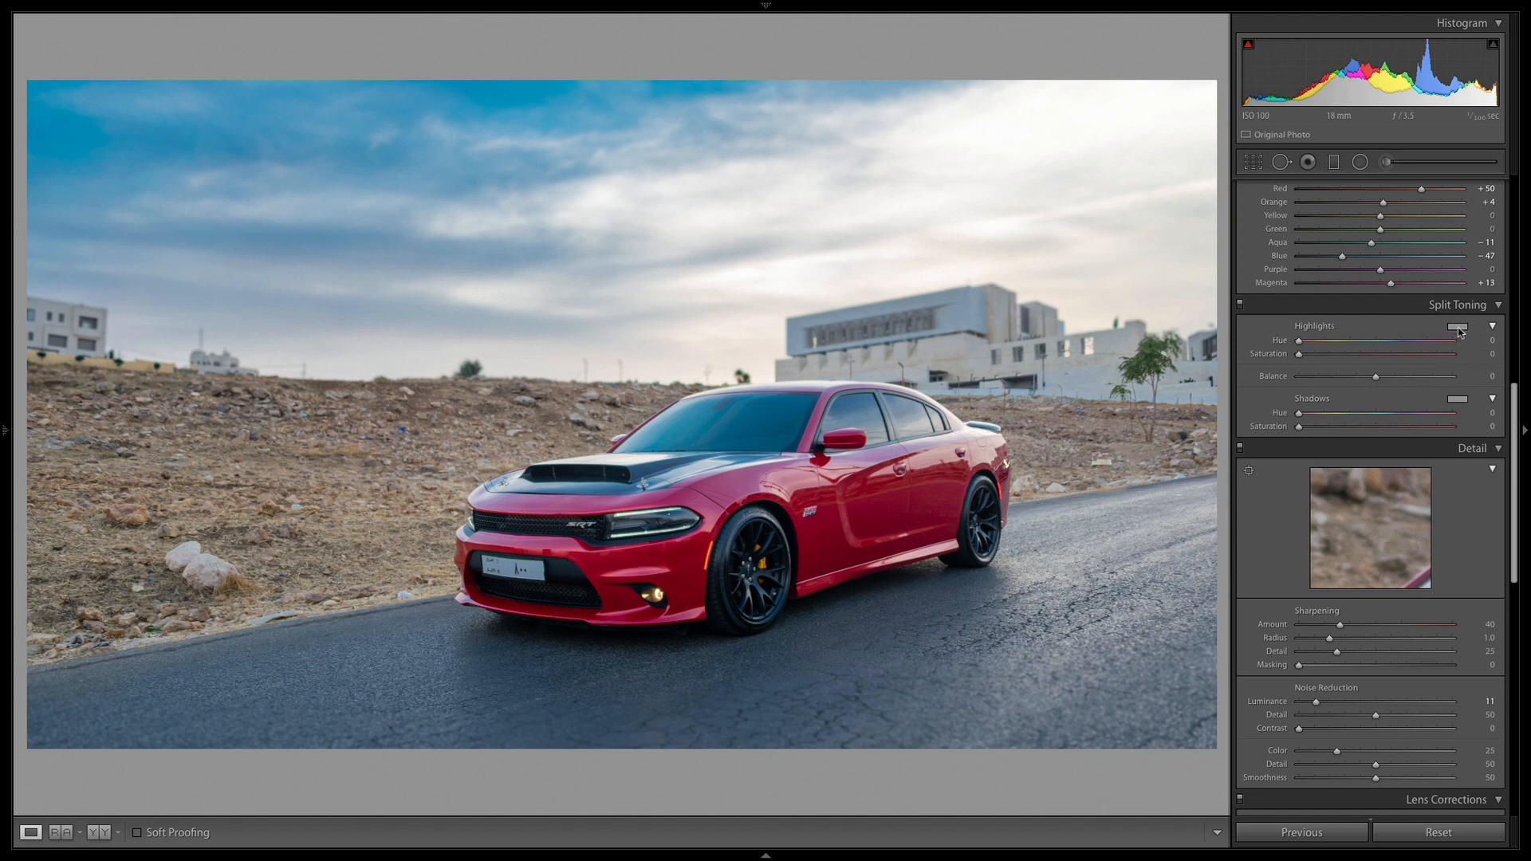
left_click(1458, 328)
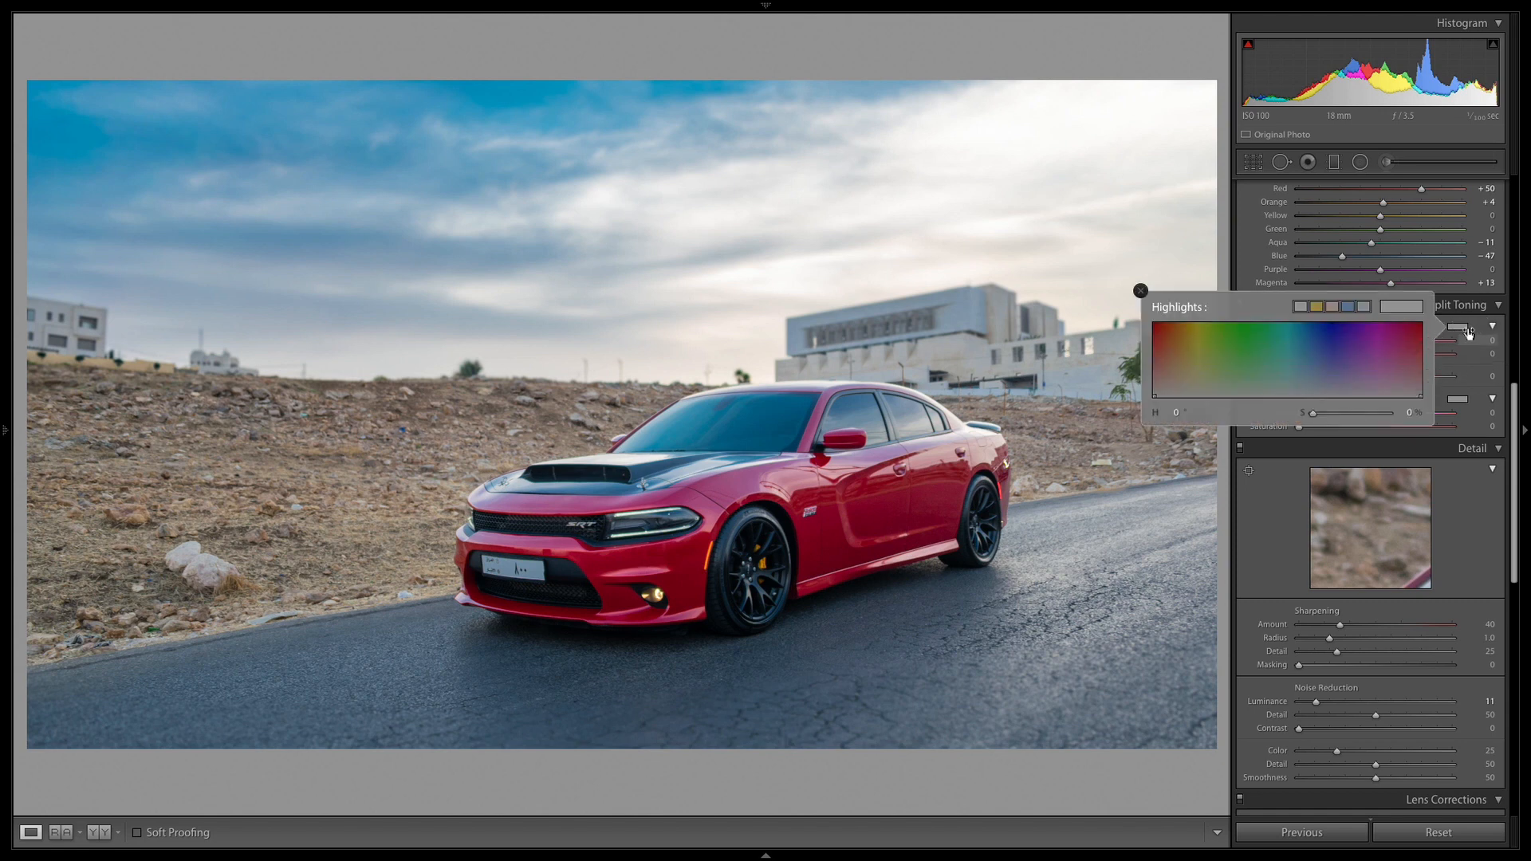
left_click(1454, 327)
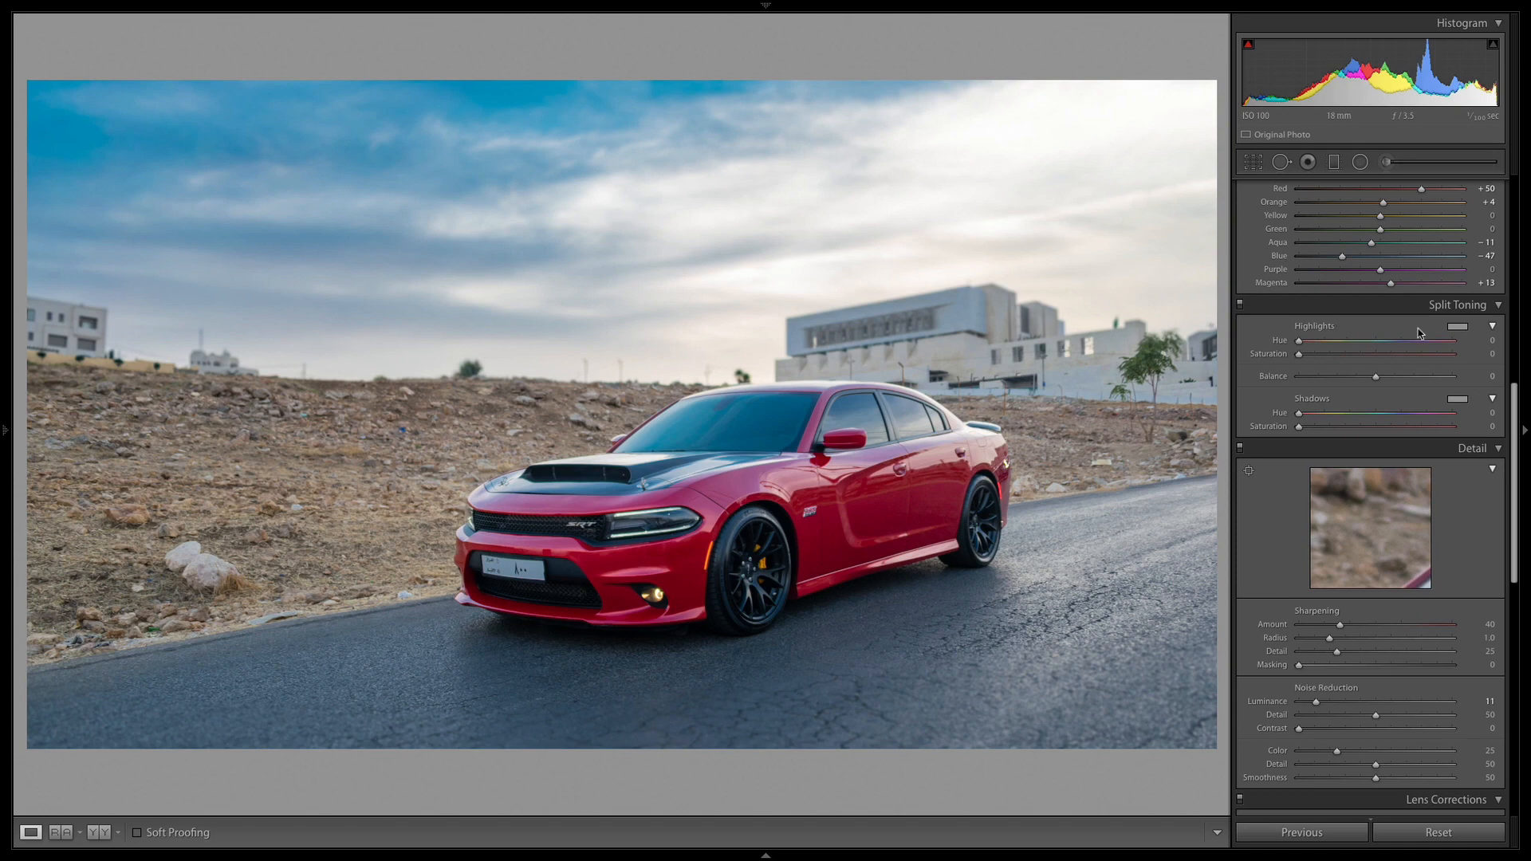
left_click(1464, 327)
left_click_drag(1178, 358, 1303, 342)
left_click_drag(1305, 342, 1369, 349)
left_click(1141, 292)
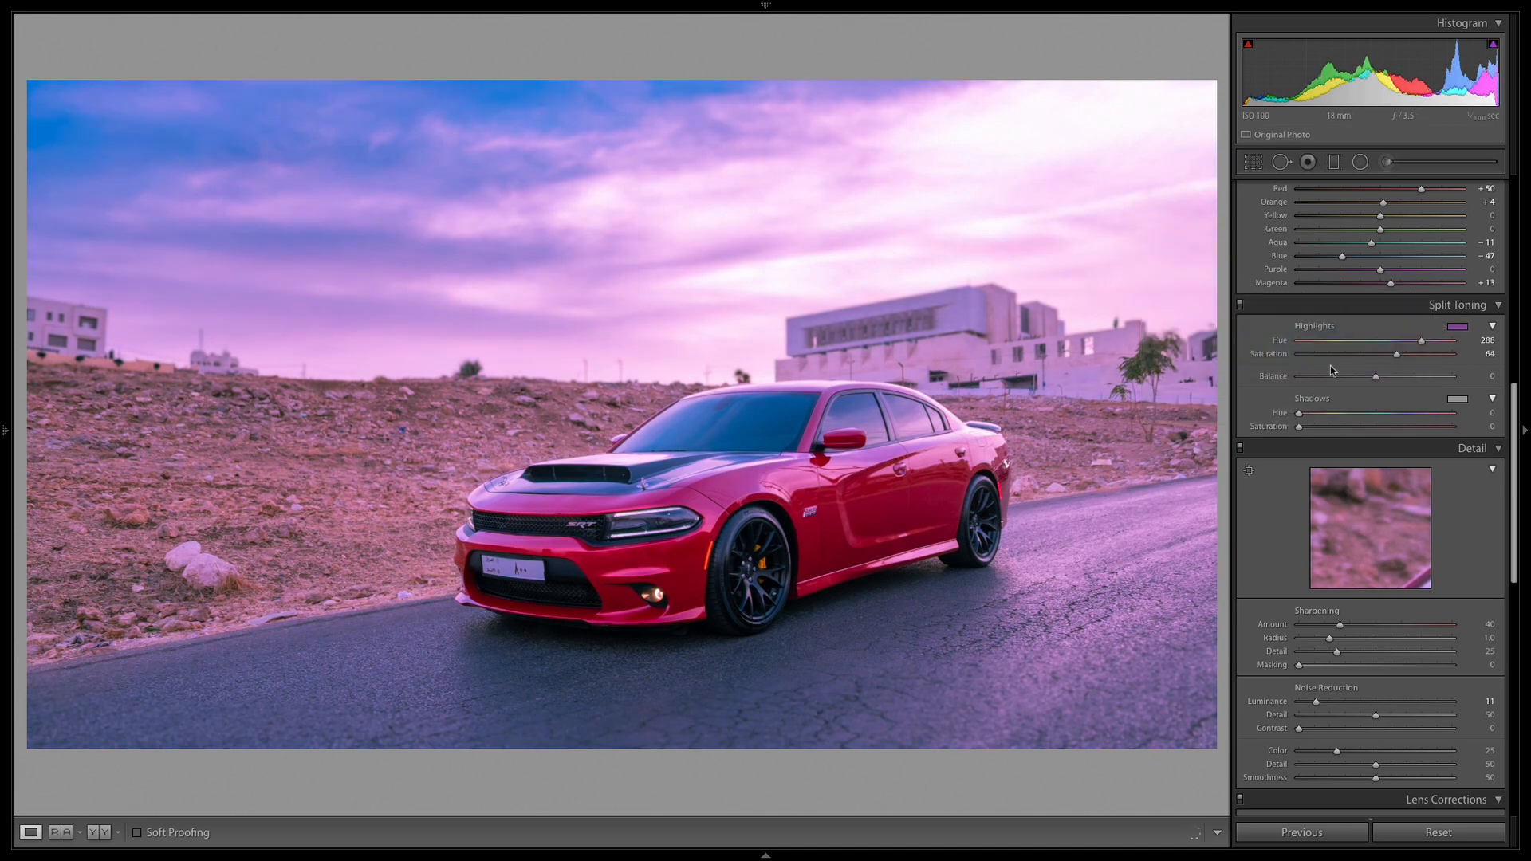
Tint the split-toning shadows purple with Hue 283 and Saturation 78, and close the color picker.
left_click(1453, 403)
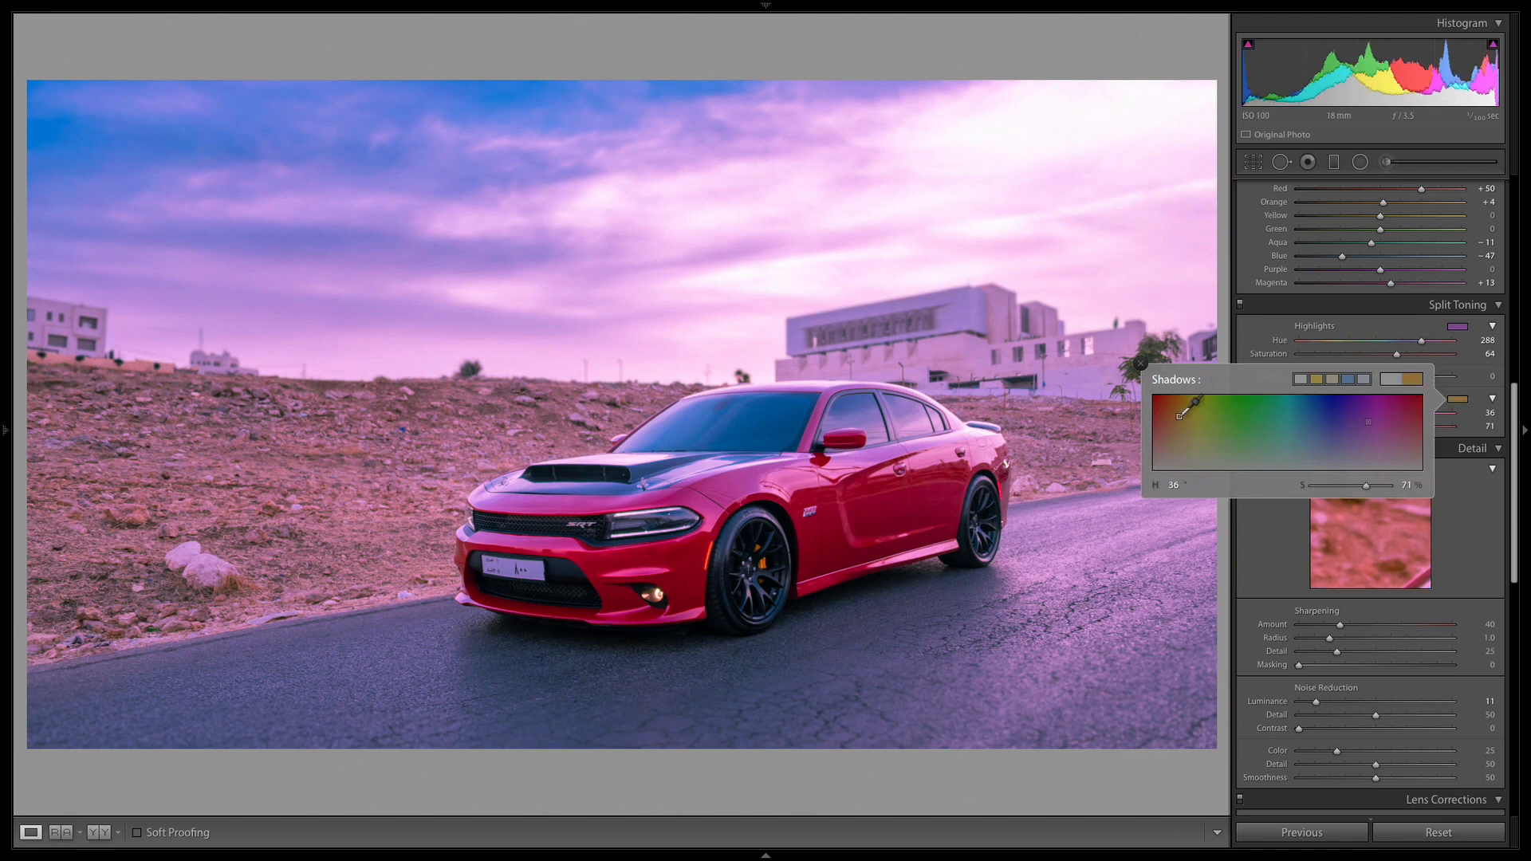
left_click(1203, 415)
mouse_move(1203, 414)
left_mouse_down()
mouse_move(1411, 412)
mouse_move(1177, 416)
mouse_move(1193, 416)
left_mouse_up()
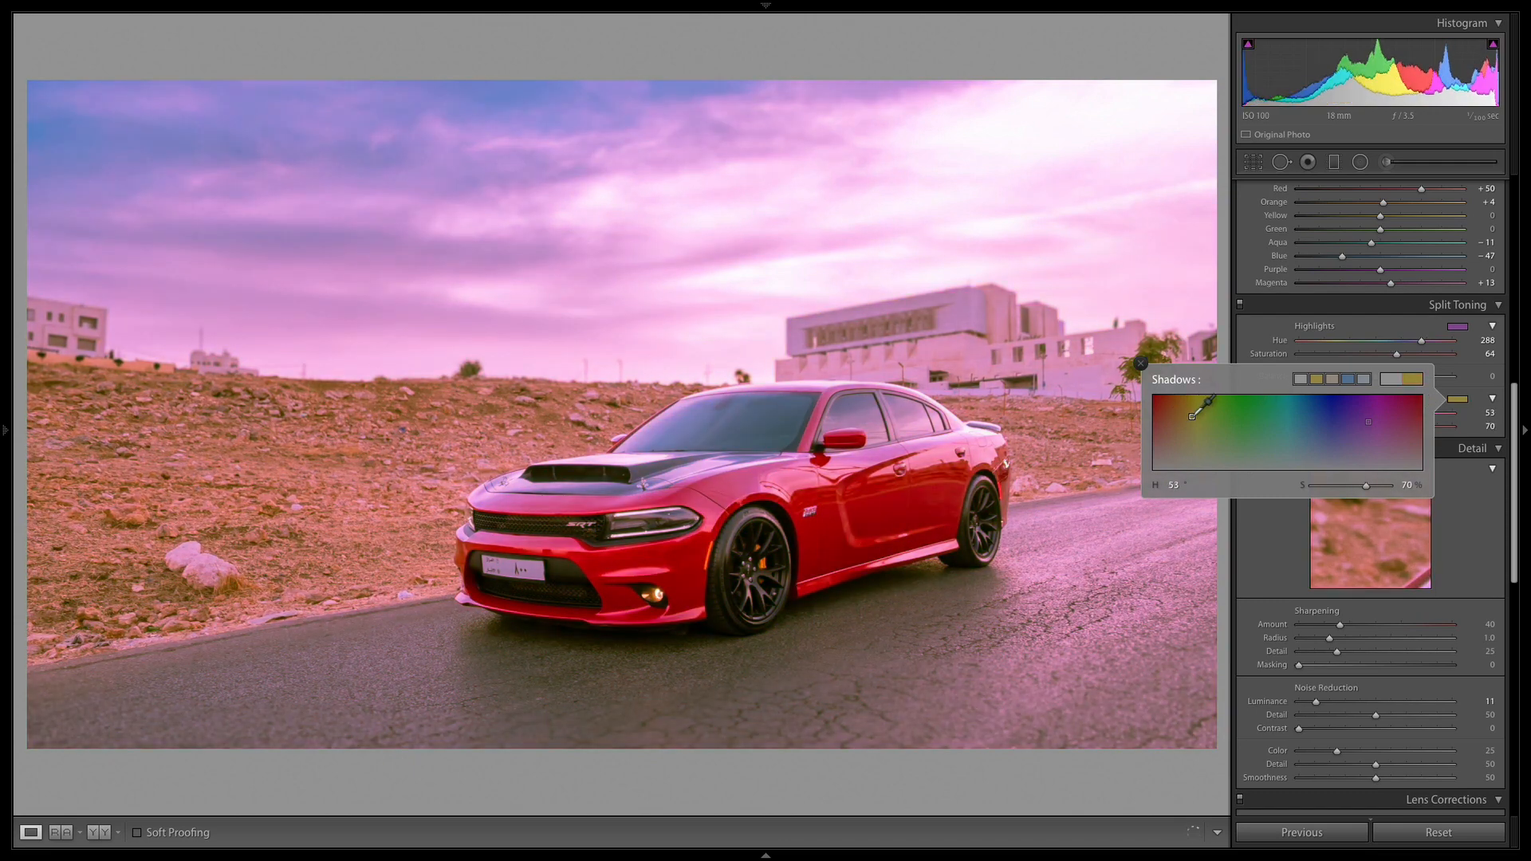
left_click_drag(1193, 417, 1365, 411)
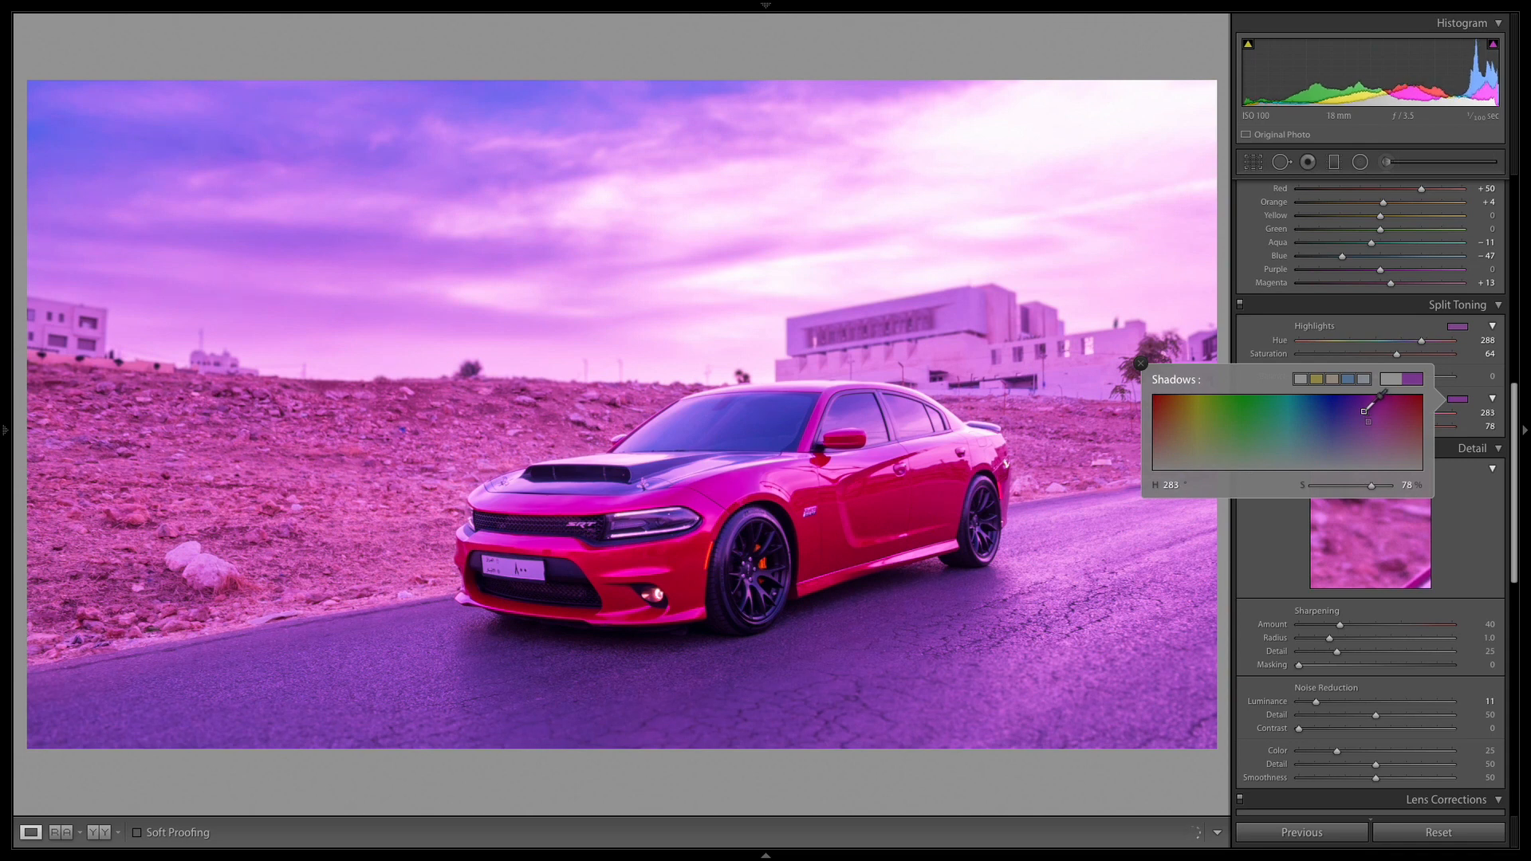
left_click(1141, 364)
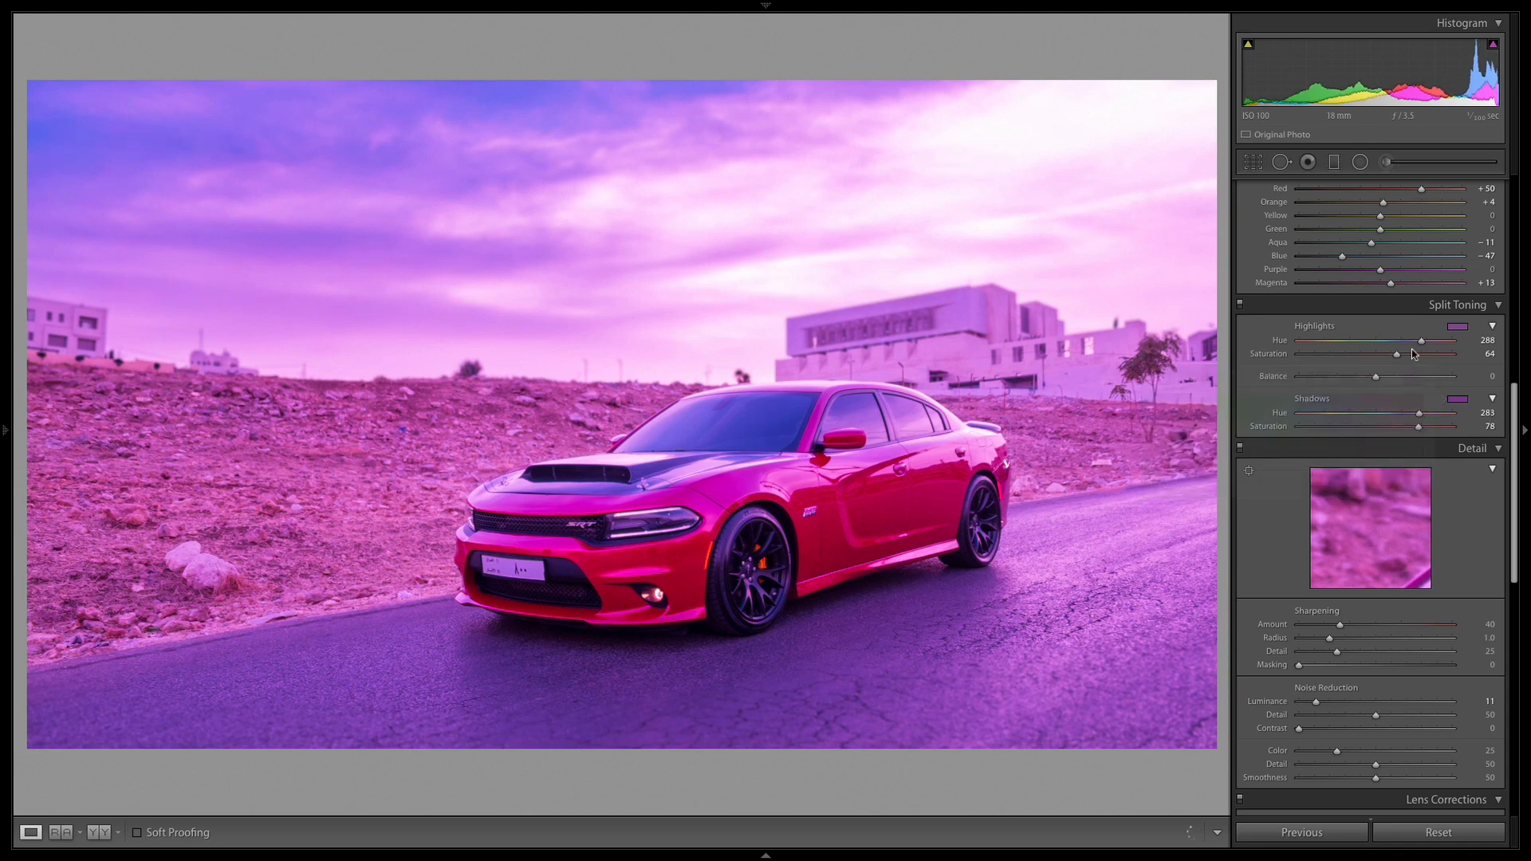
Change the split-toning highlights to yellow with Hue 53 and Saturation 71, and close the color picker.
left_click(1455, 334)
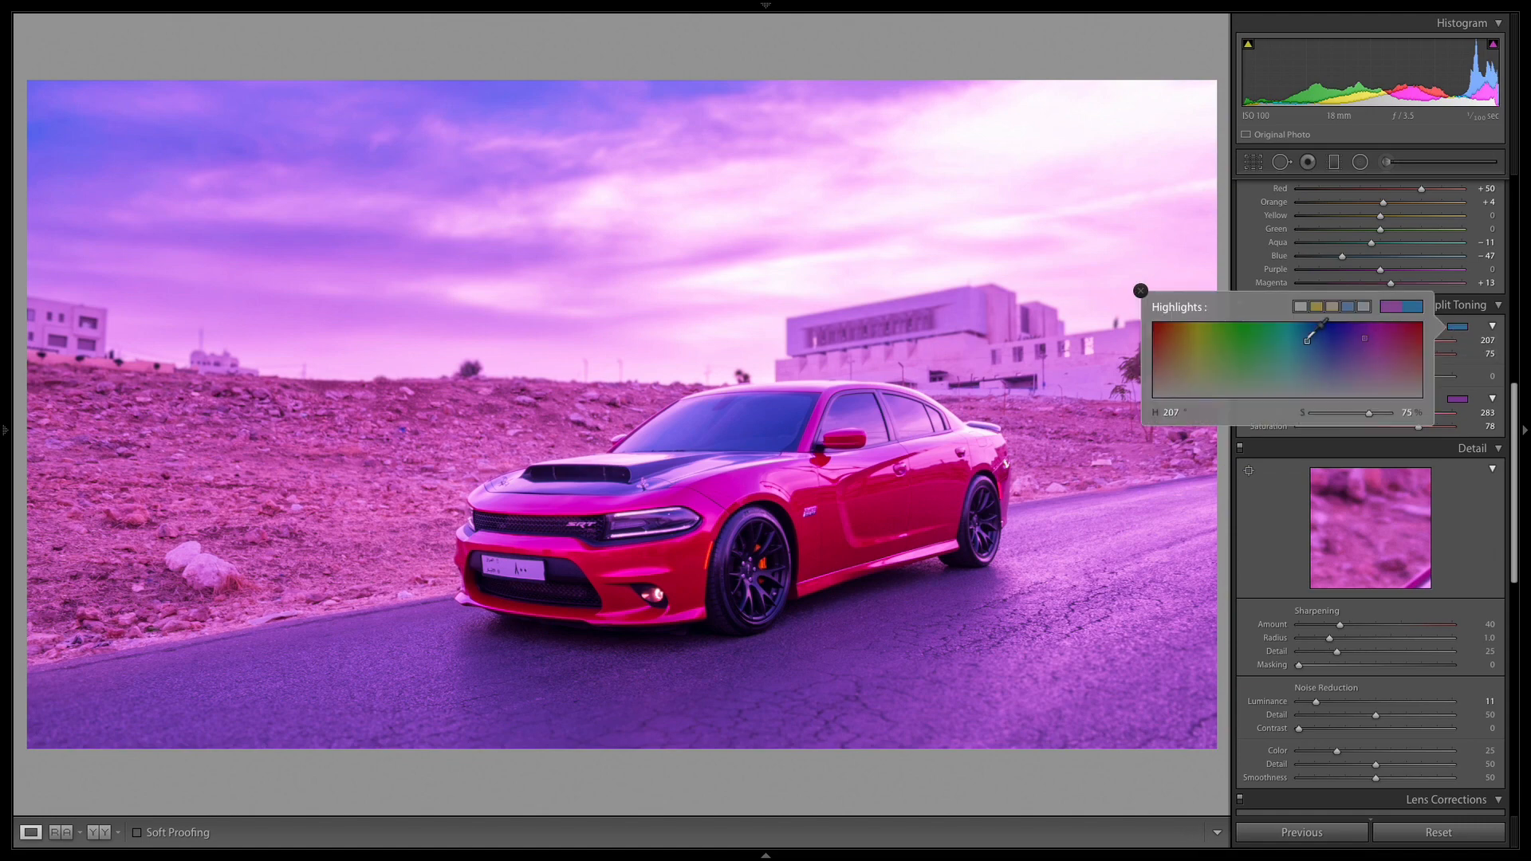
left_click(1287, 339)
mouse_move(1287, 339)
left_mouse_down()
mouse_move(1179, 344)
mouse_move(1422, 327)
mouse_move(1194, 344)
left_mouse_up()
left_click(1141, 292)
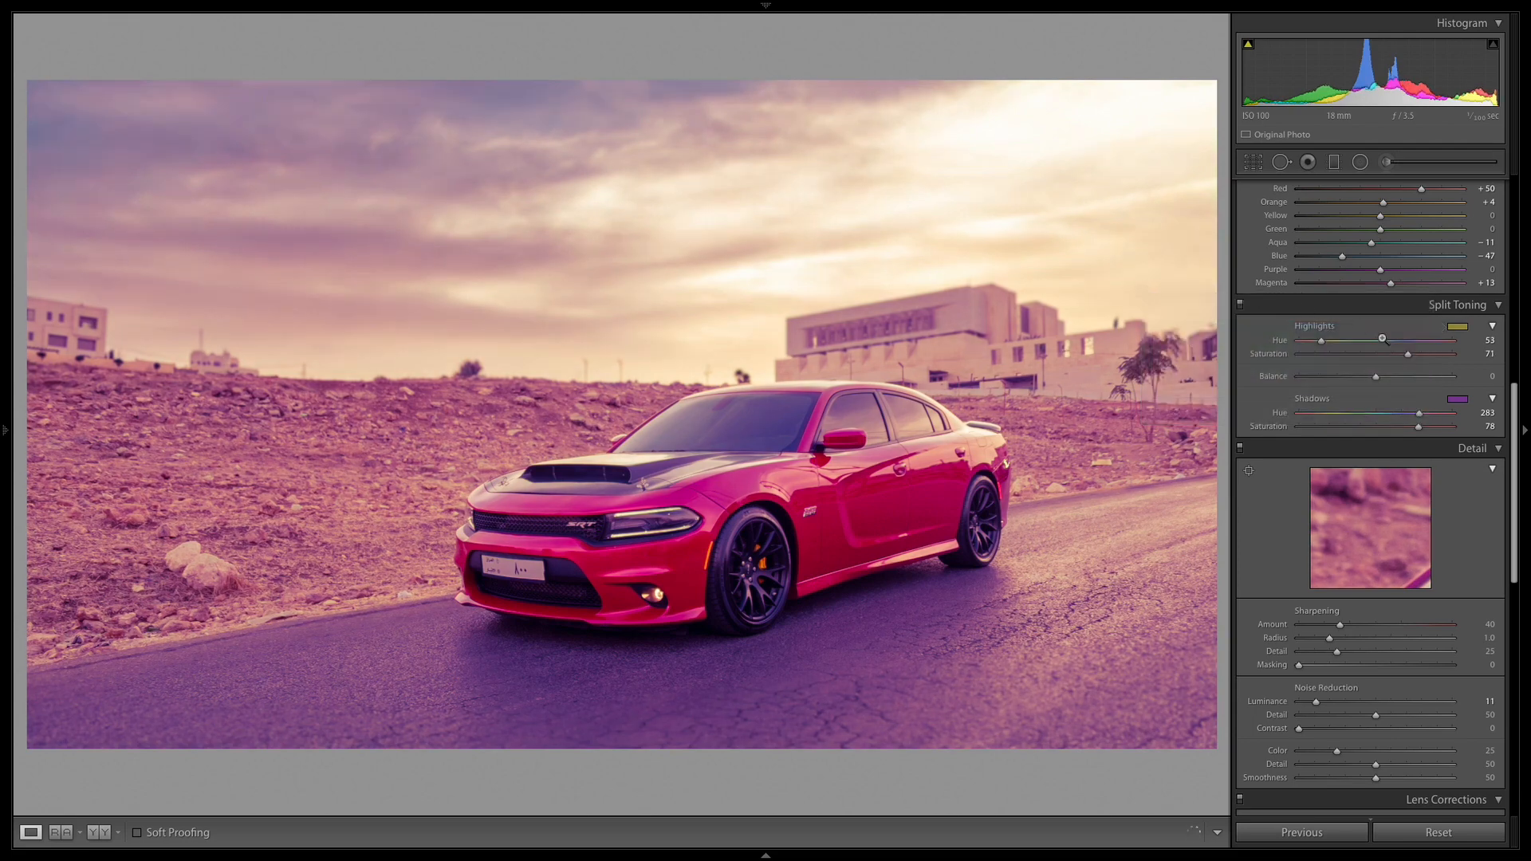
Change the split-toning shadows to blue with Hue 243 and Saturation 77, and close the color picker.
left_click(1456, 400)
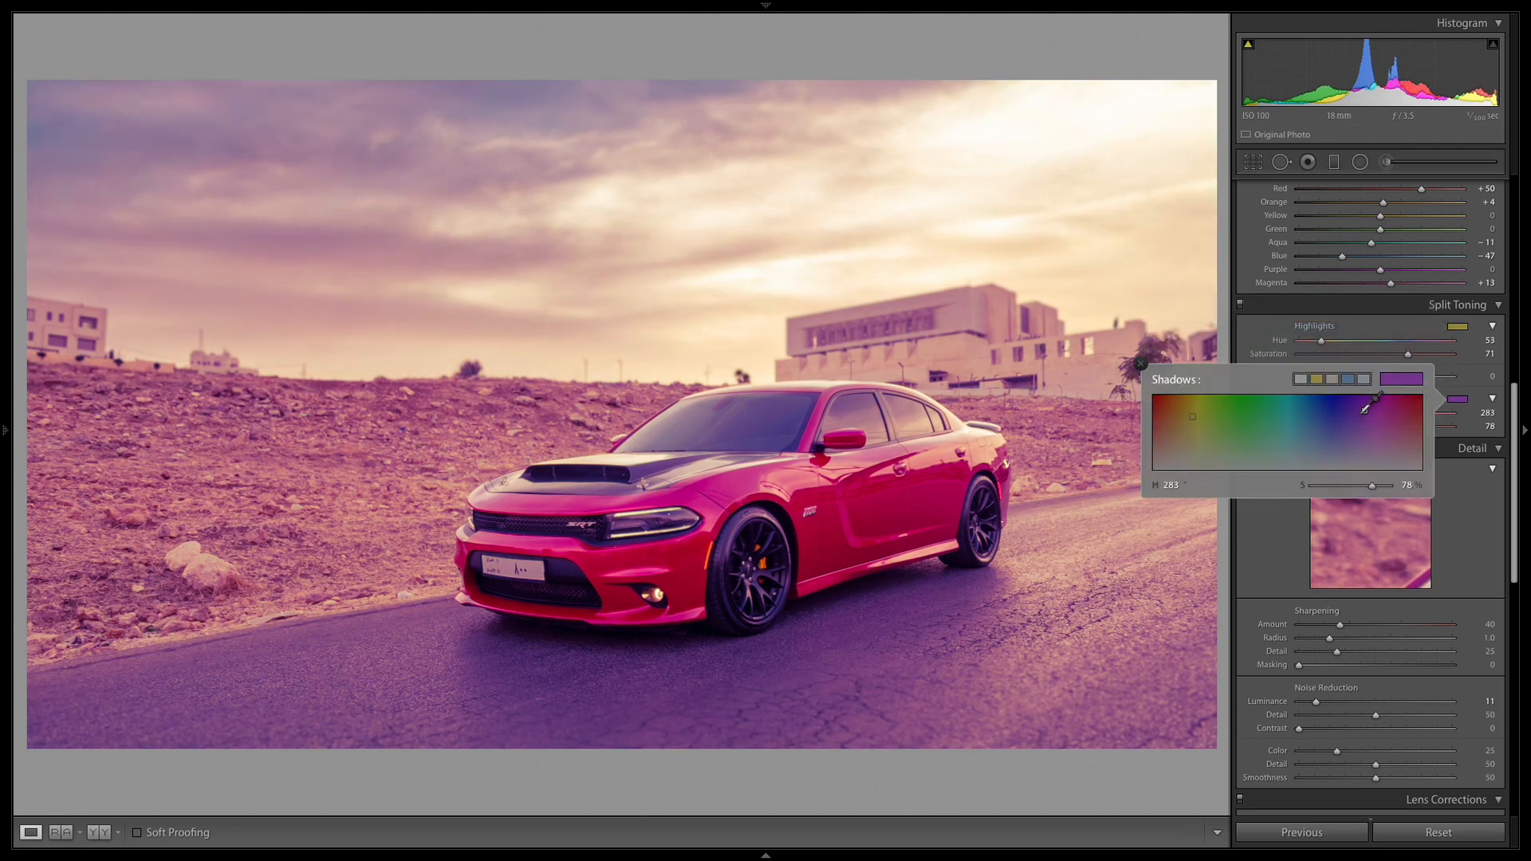
mouse_move(1366, 409)
left_mouse_down()
mouse_move(1293, 413)
mouse_move(1334, 412)
left_mouse_up()
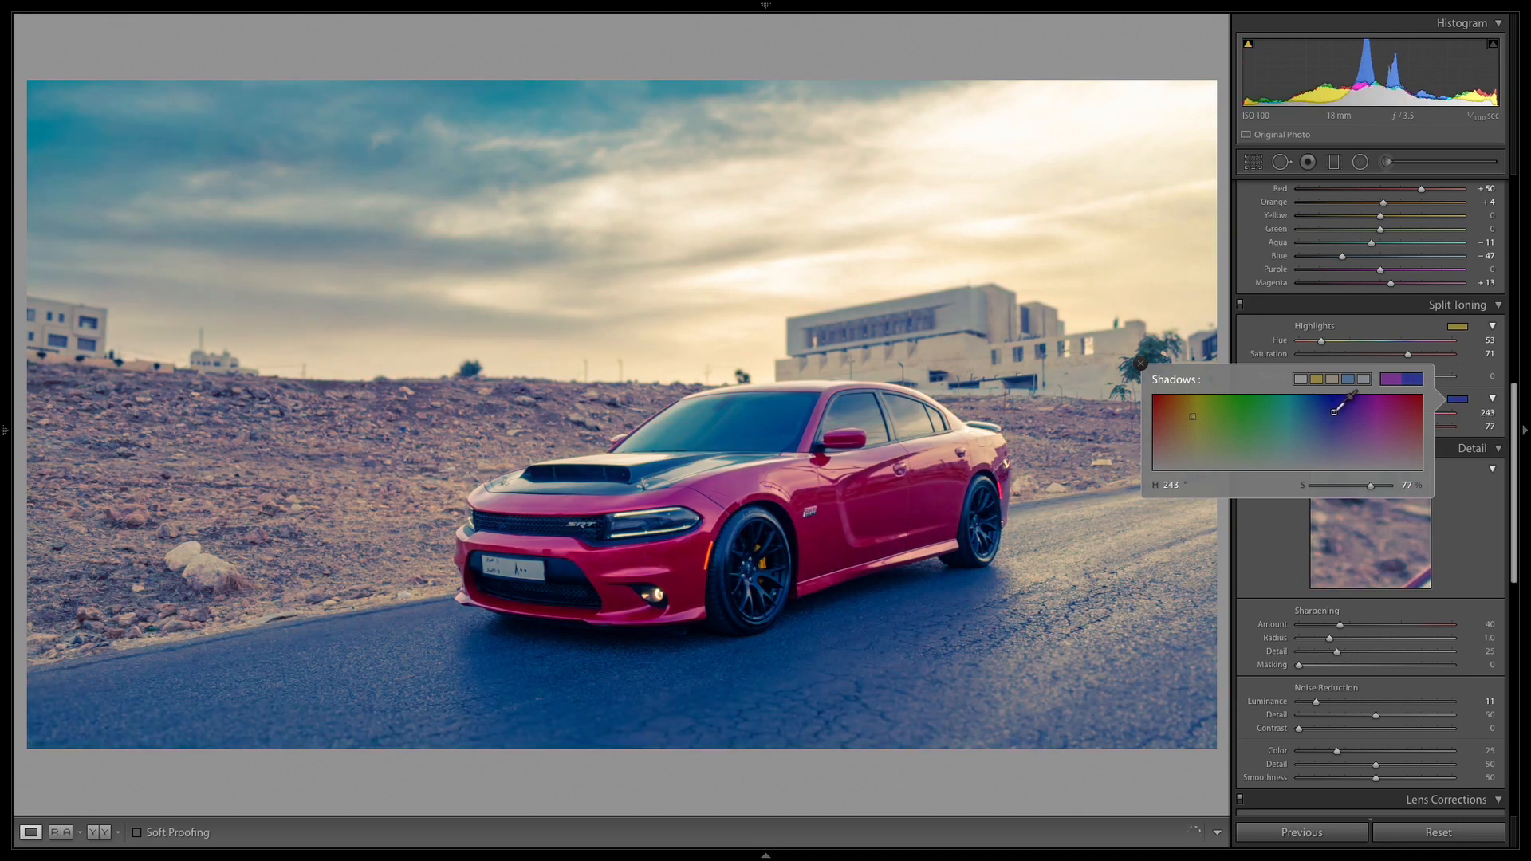
left_click(1141, 364)
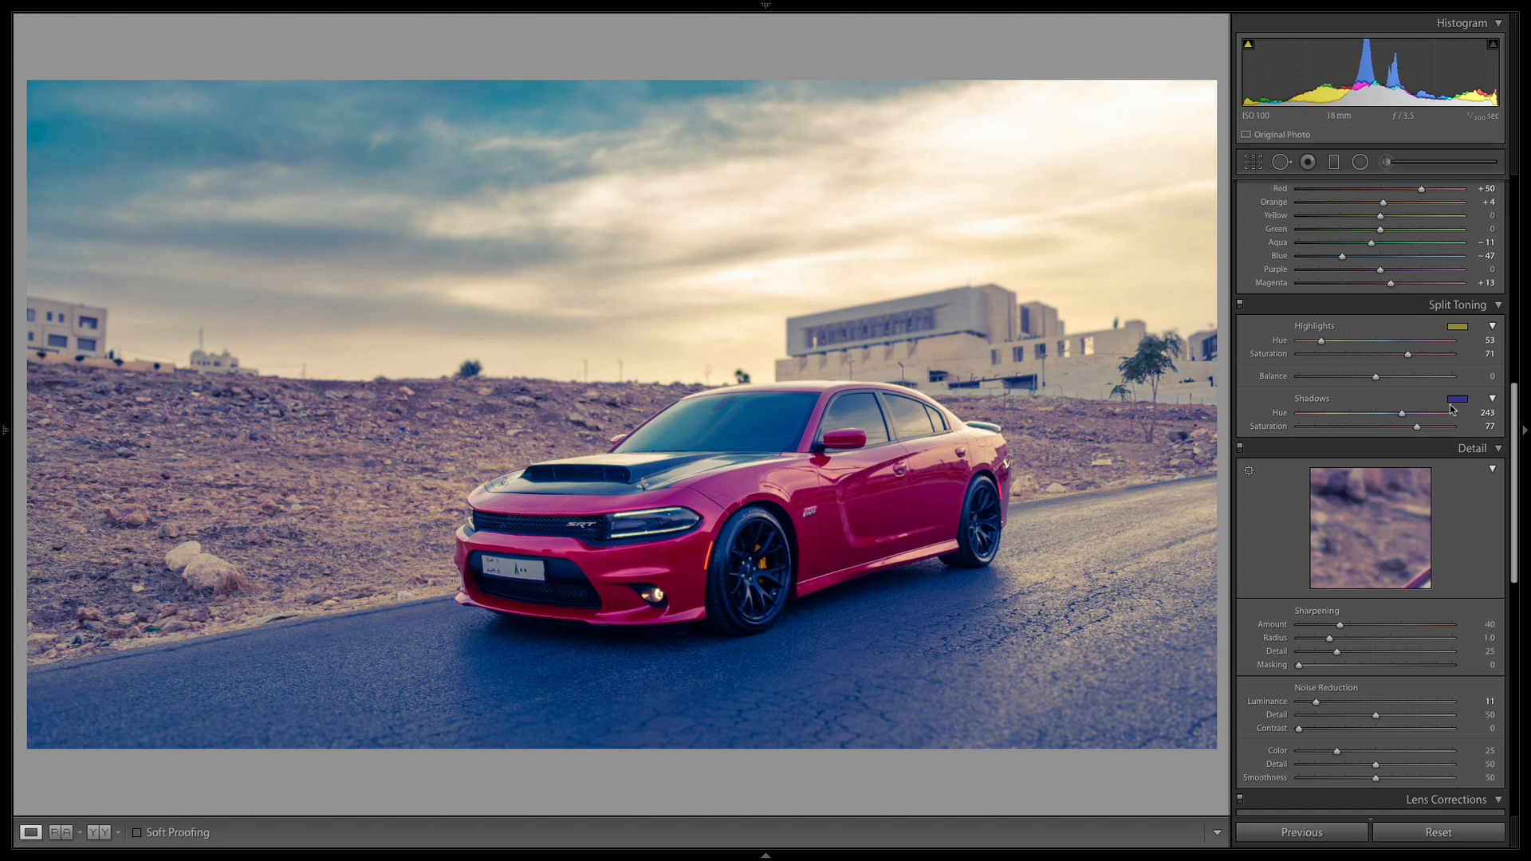
Set the split-toning Saturation to 87 for the highlights and 35 for the shadows.
left_click(1457, 327)
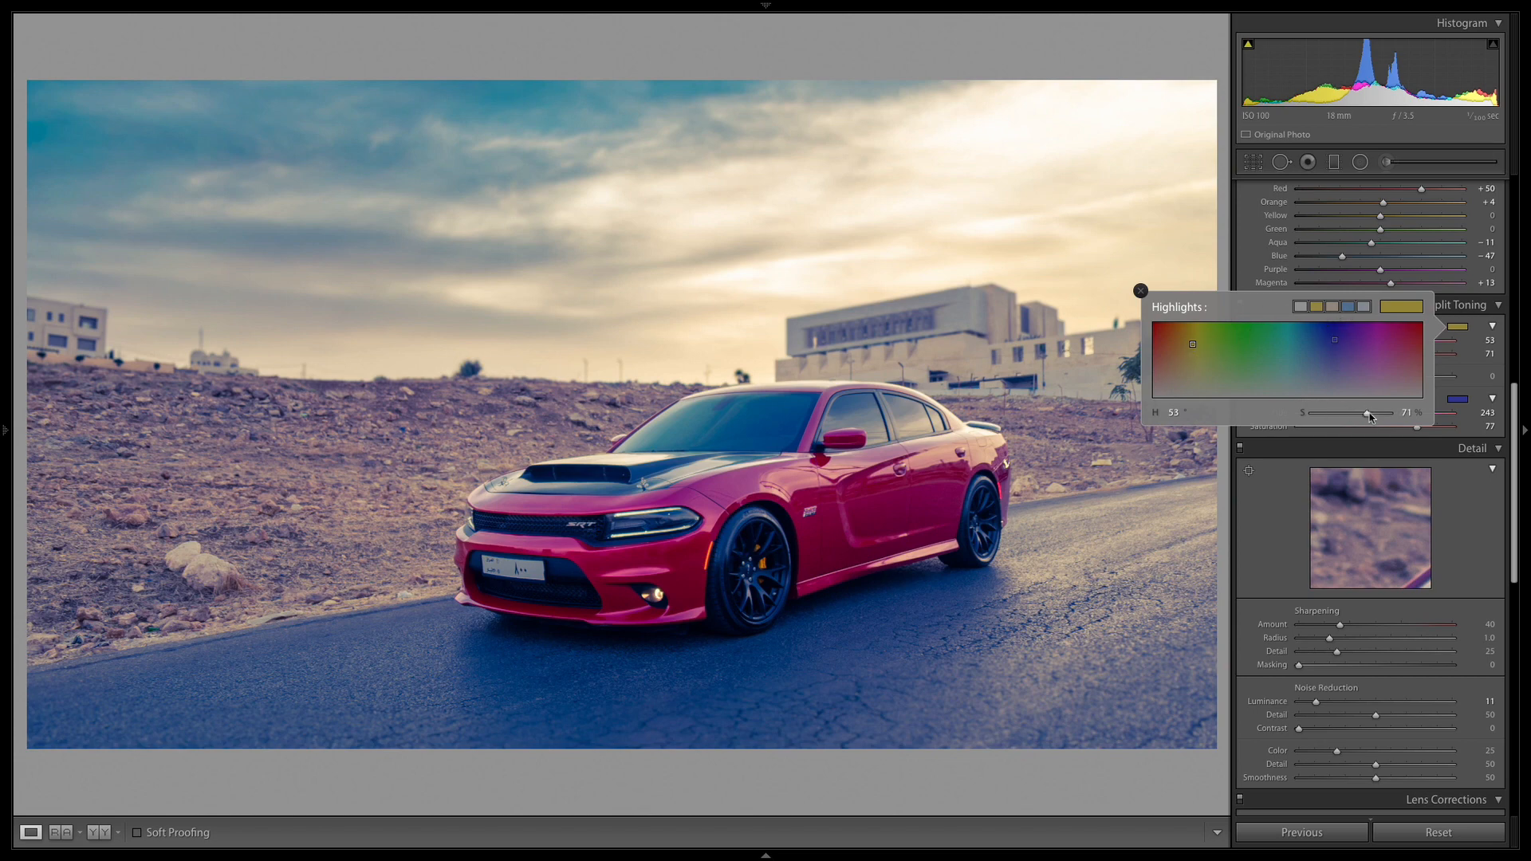
mouse_move(1370, 416)
left_mouse_down()
mouse_move(1346, 417)
mouse_move(1404, 420)
mouse_move(1382, 418)
left_mouse_up()
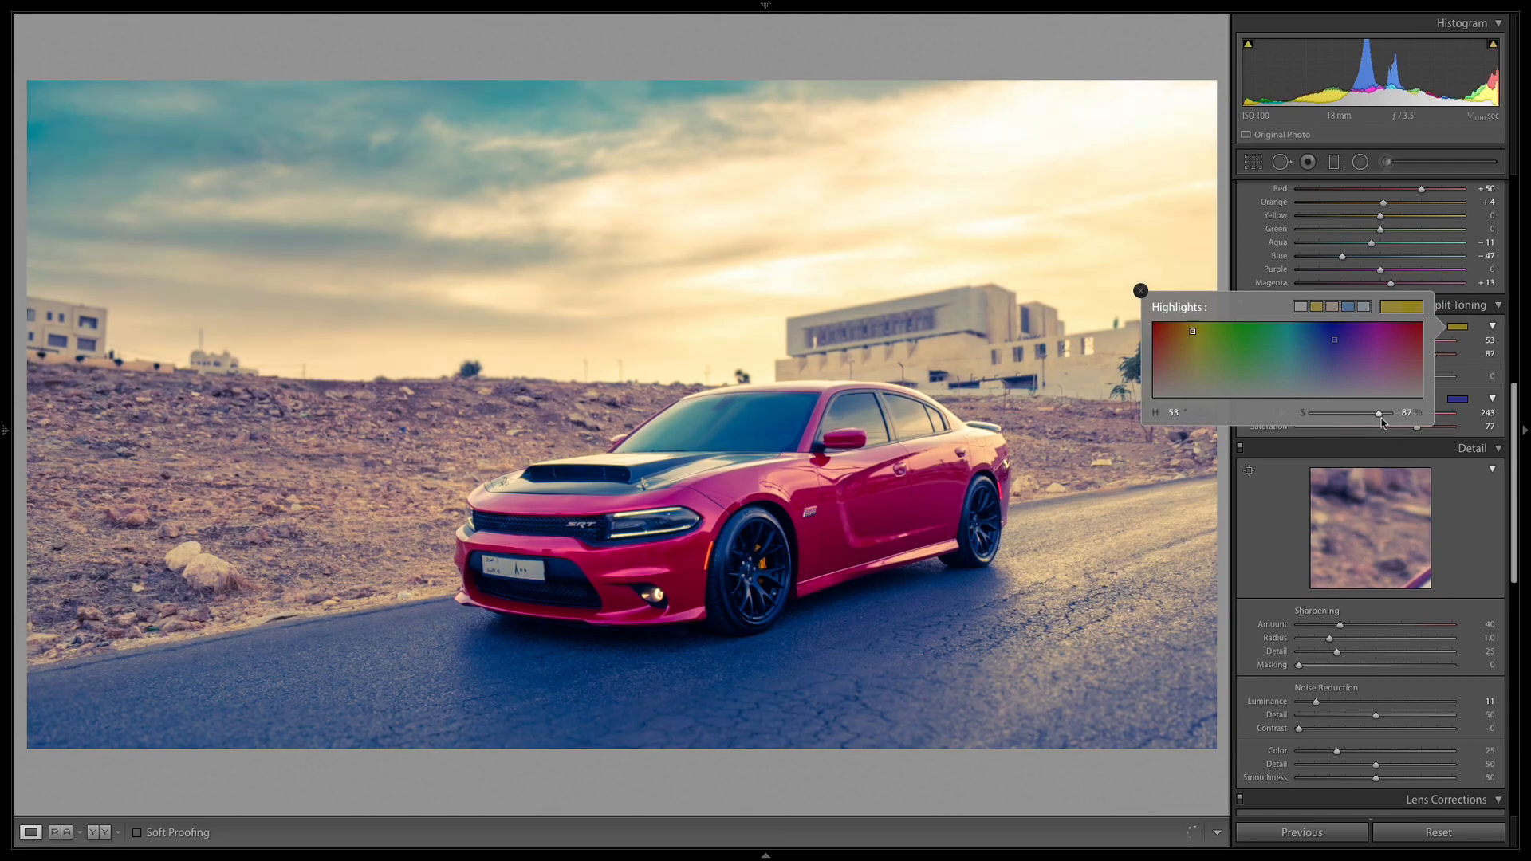
left_click(1483, 324)
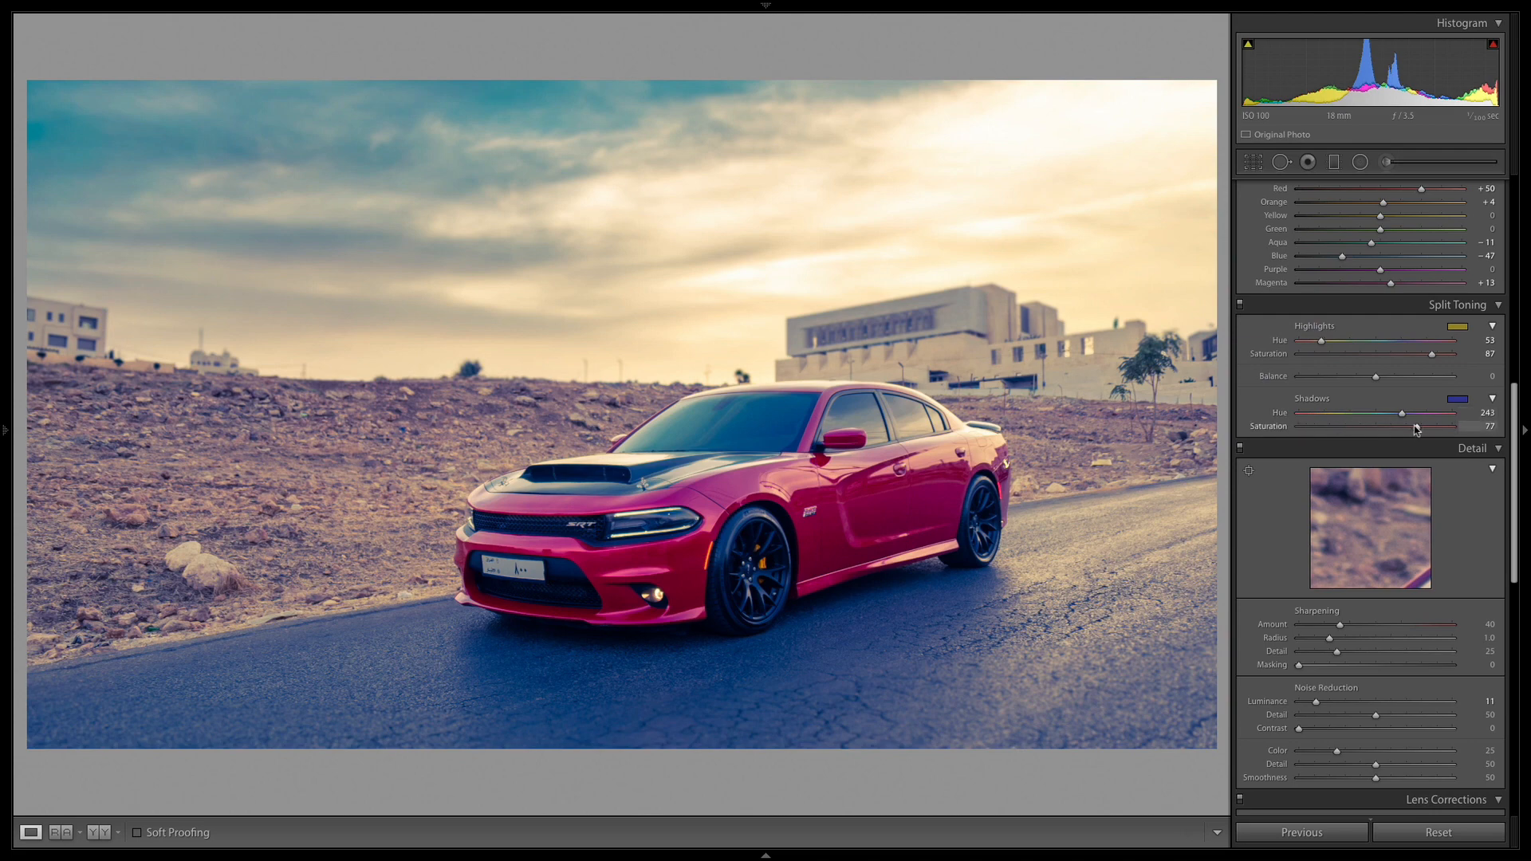
left_click_drag(1410, 429, 1353, 431)
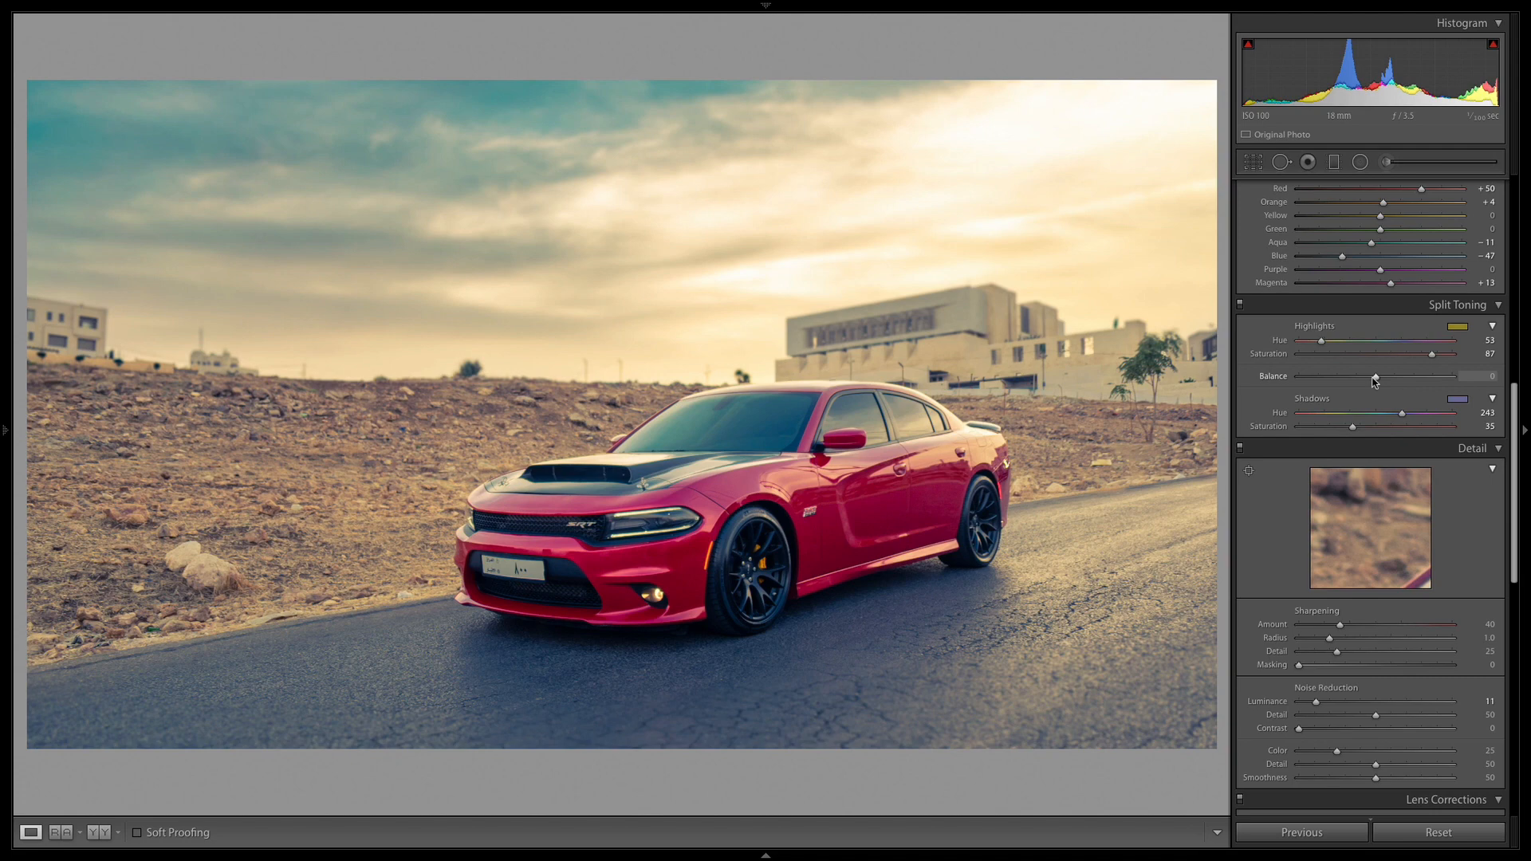
Set the split-toning Balance to +50 and tint the shadows blue with Hue 234 and Saturation 48.
left_click_drag(1373, 381, 1468, 382)
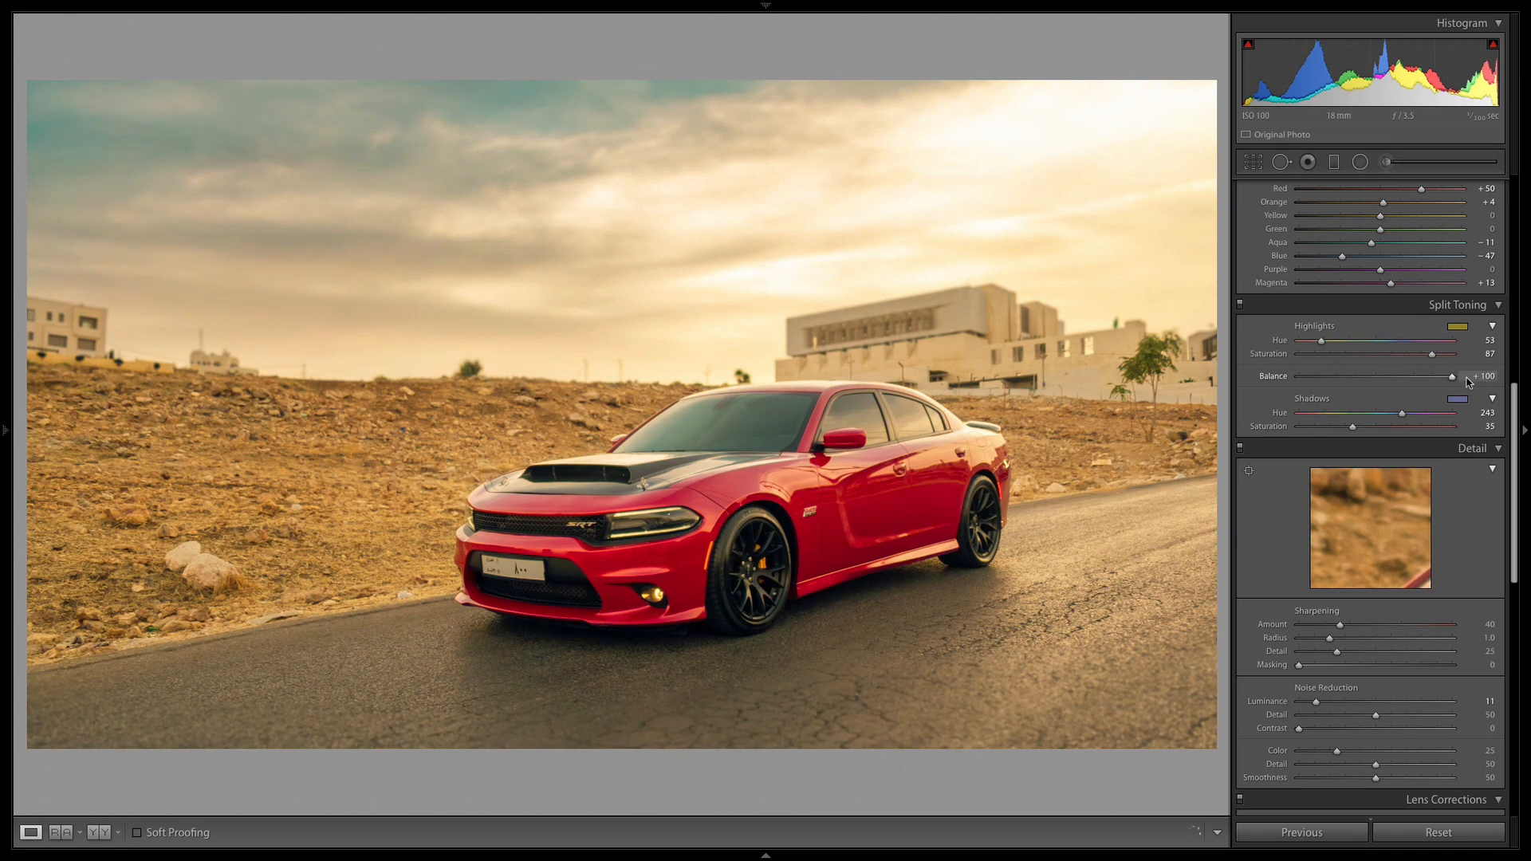
left_click_drag(1443, 383, 1413, 384)
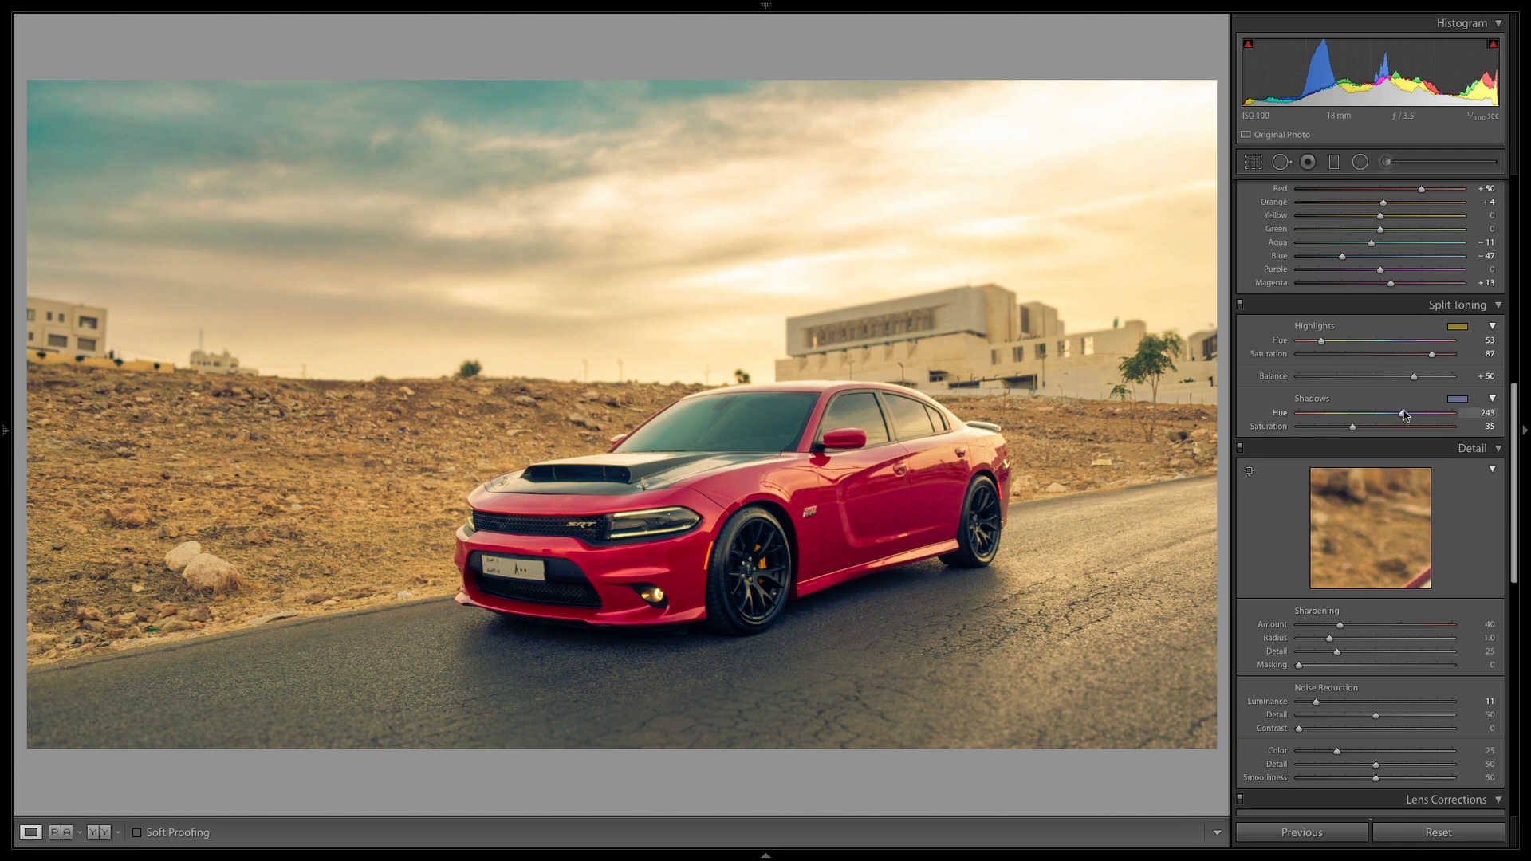
left_click_drag(1403, 415, 1383, 416)
left_click(1456, 400)
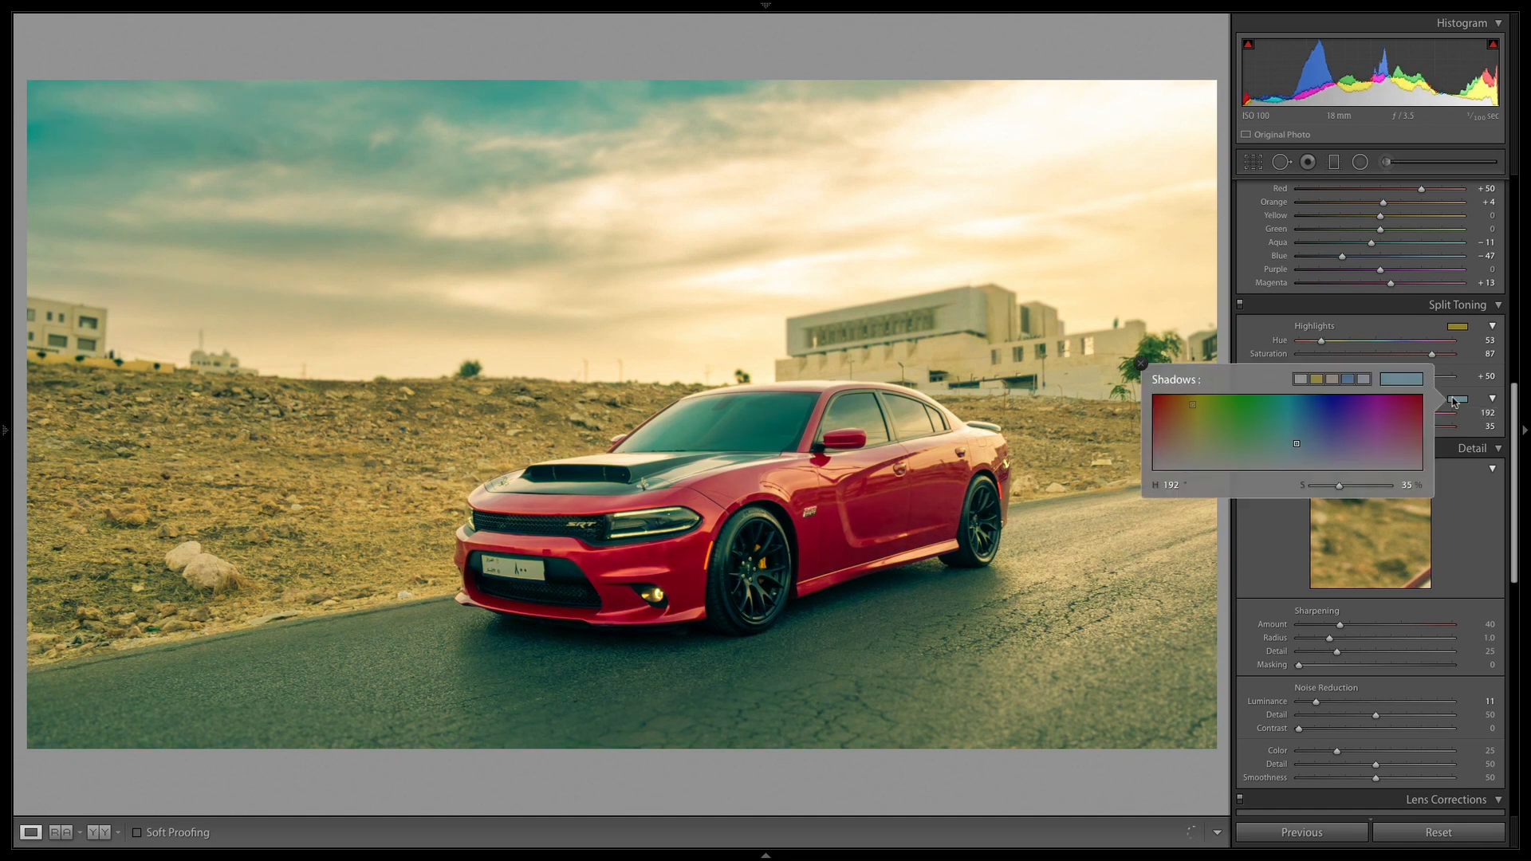
mouse_move(1297, 443)
left_mouse_down()
mouse_move(1260, 433)
mouse_move(1327, 432)
left_mouse_up()
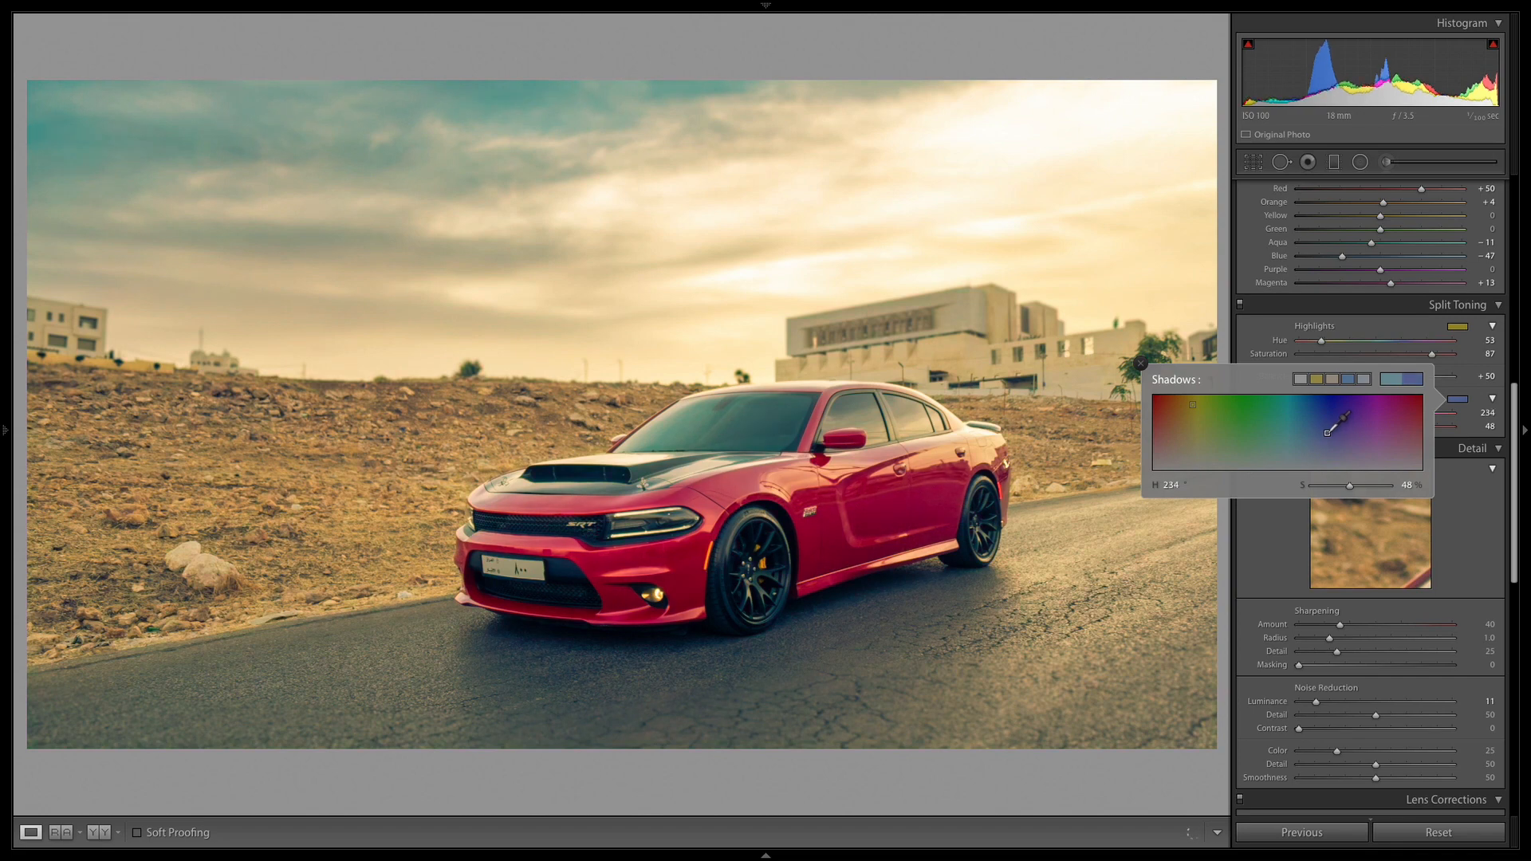
left_click(1141, 363)
Reduce the split-toning highlights Saturation to 42 and compare the photo with Split Toning off and on.
left_click_drag(1450, 356, 1365, 359)
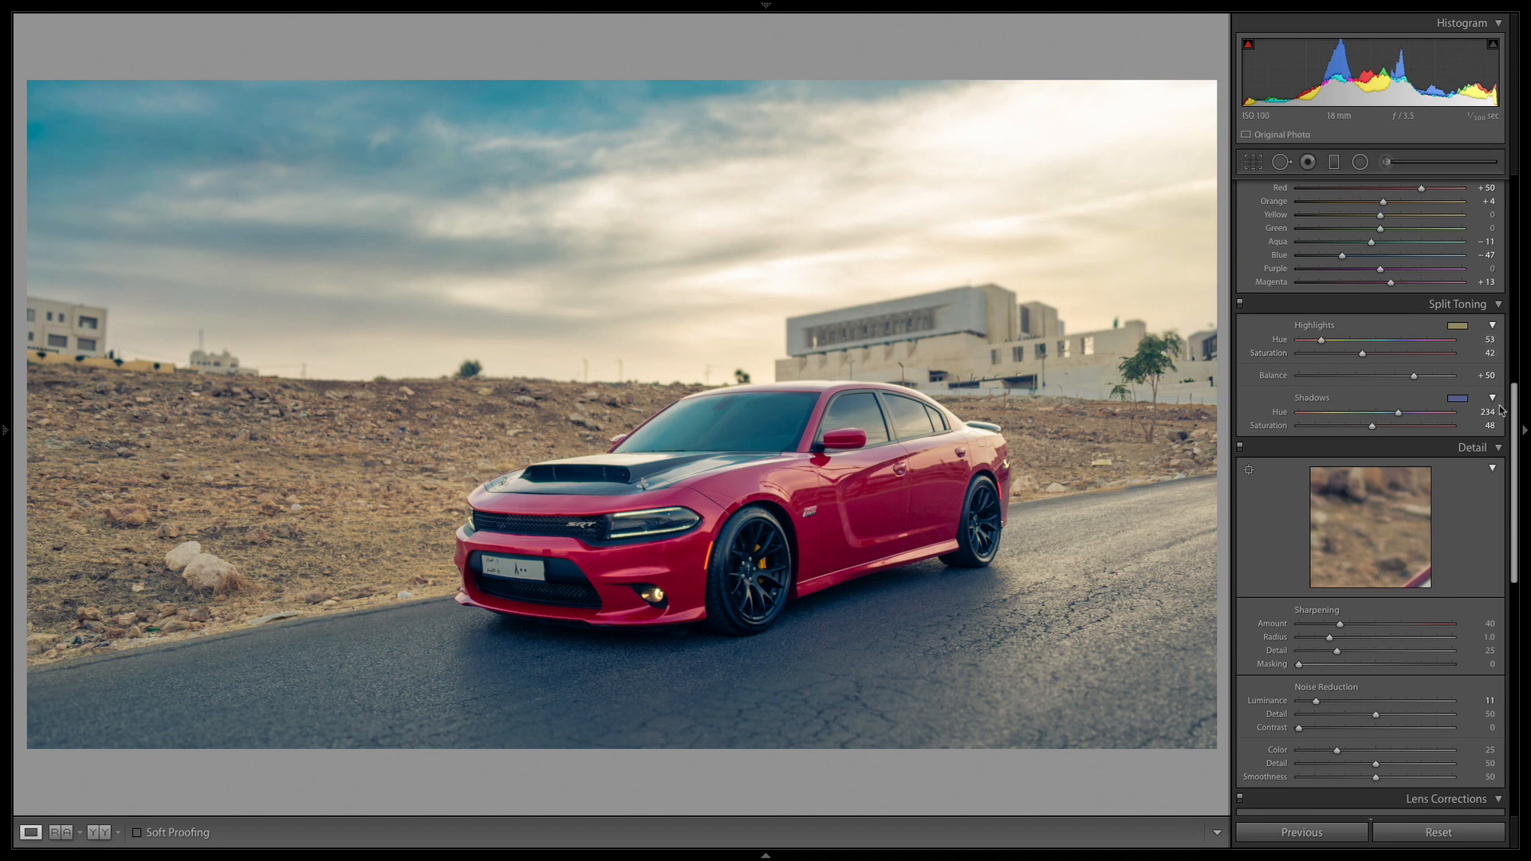
left_click(1240, 304)
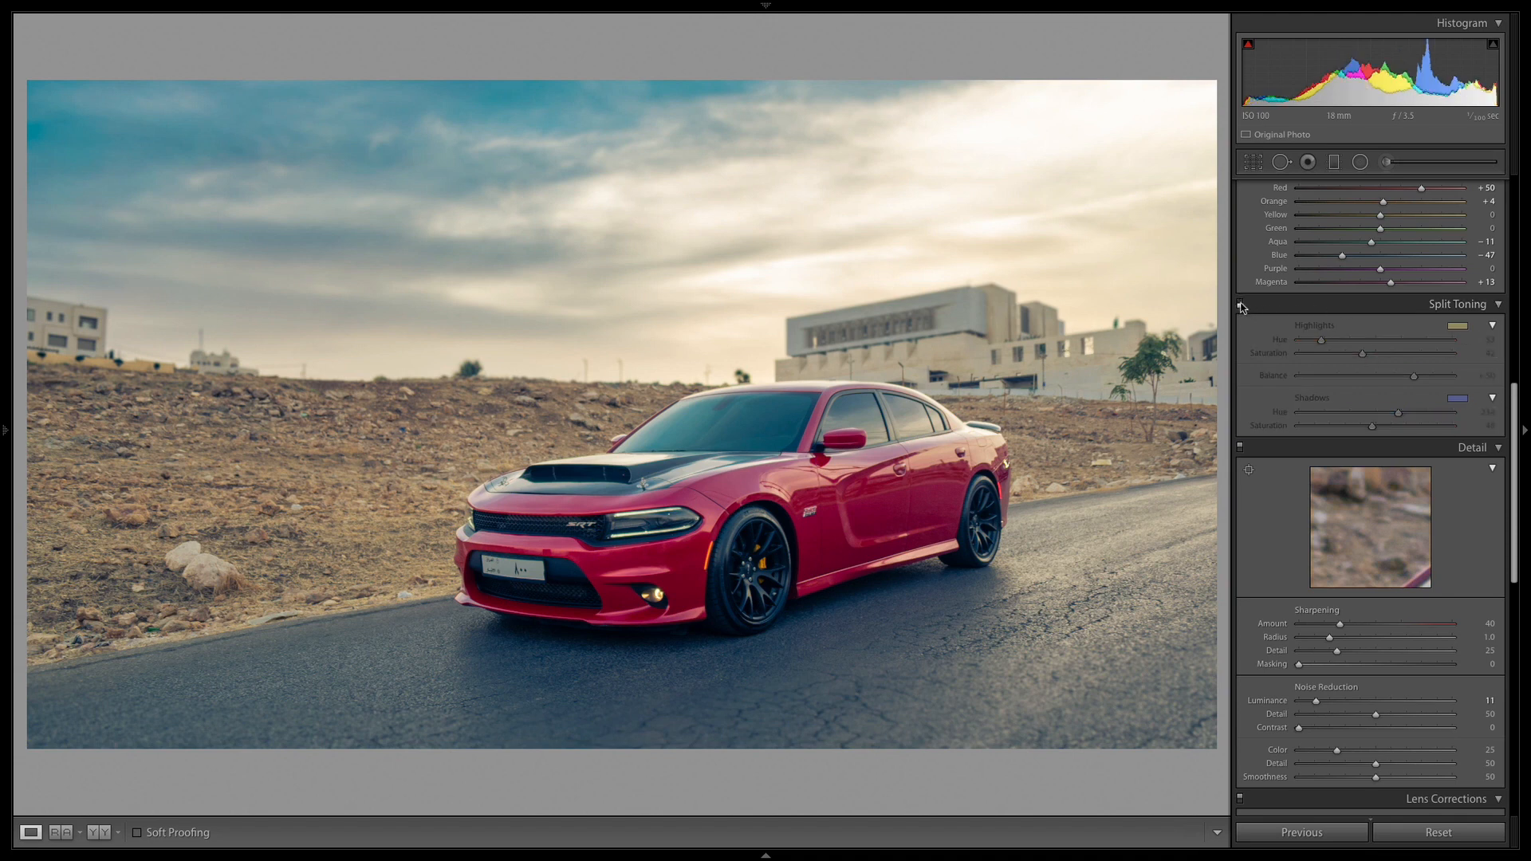
left_click(1240, 303)
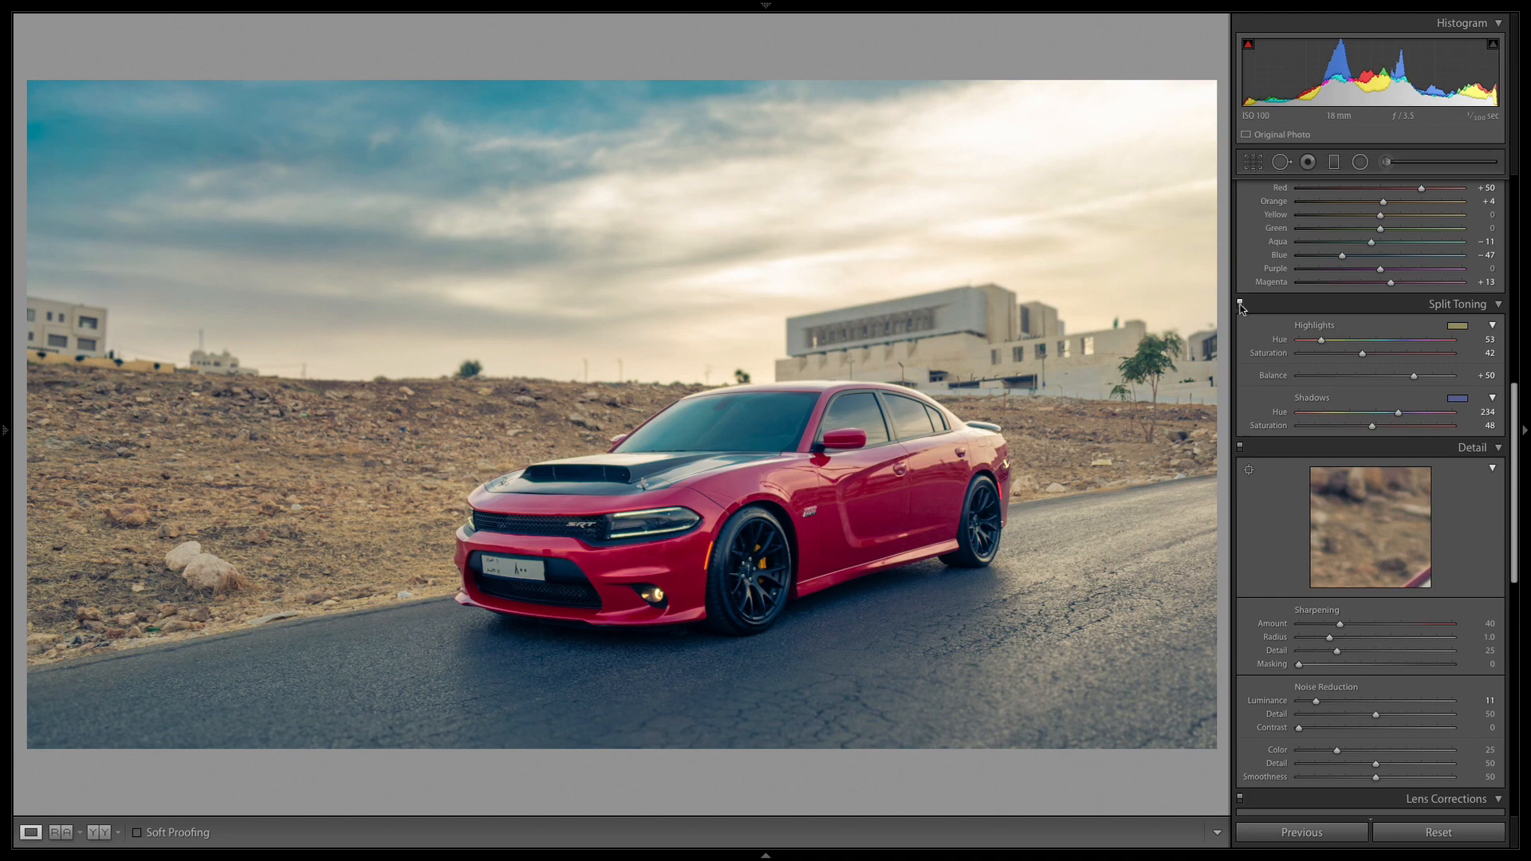
Try purple split-toning highlights with Hue 262 and Saturation 82, and undo both changes.
left_click(1410, 339)
left_click(1425, 352)
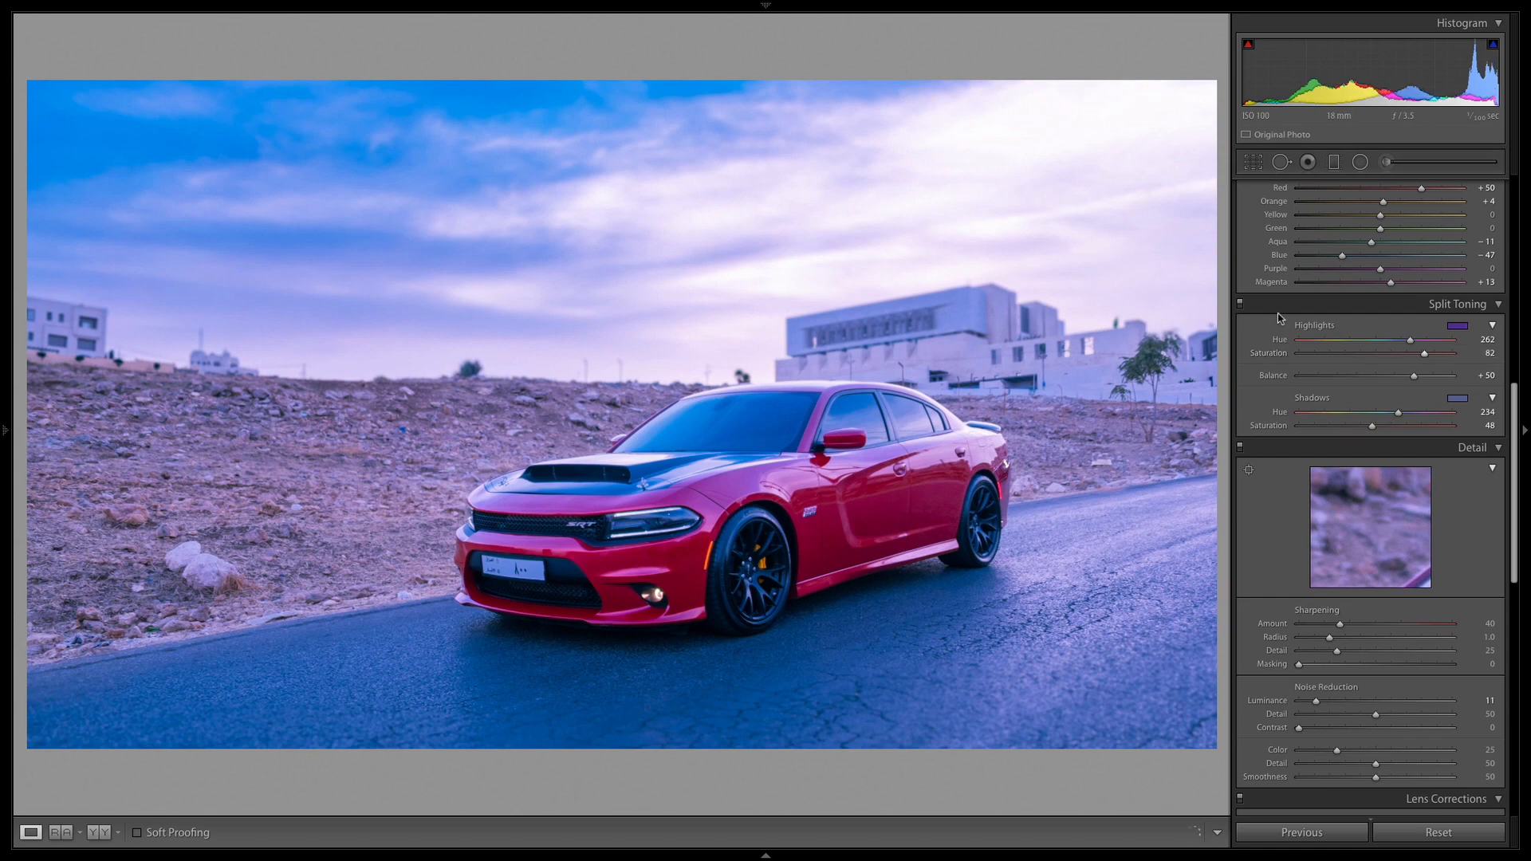
key("ctrl+z")
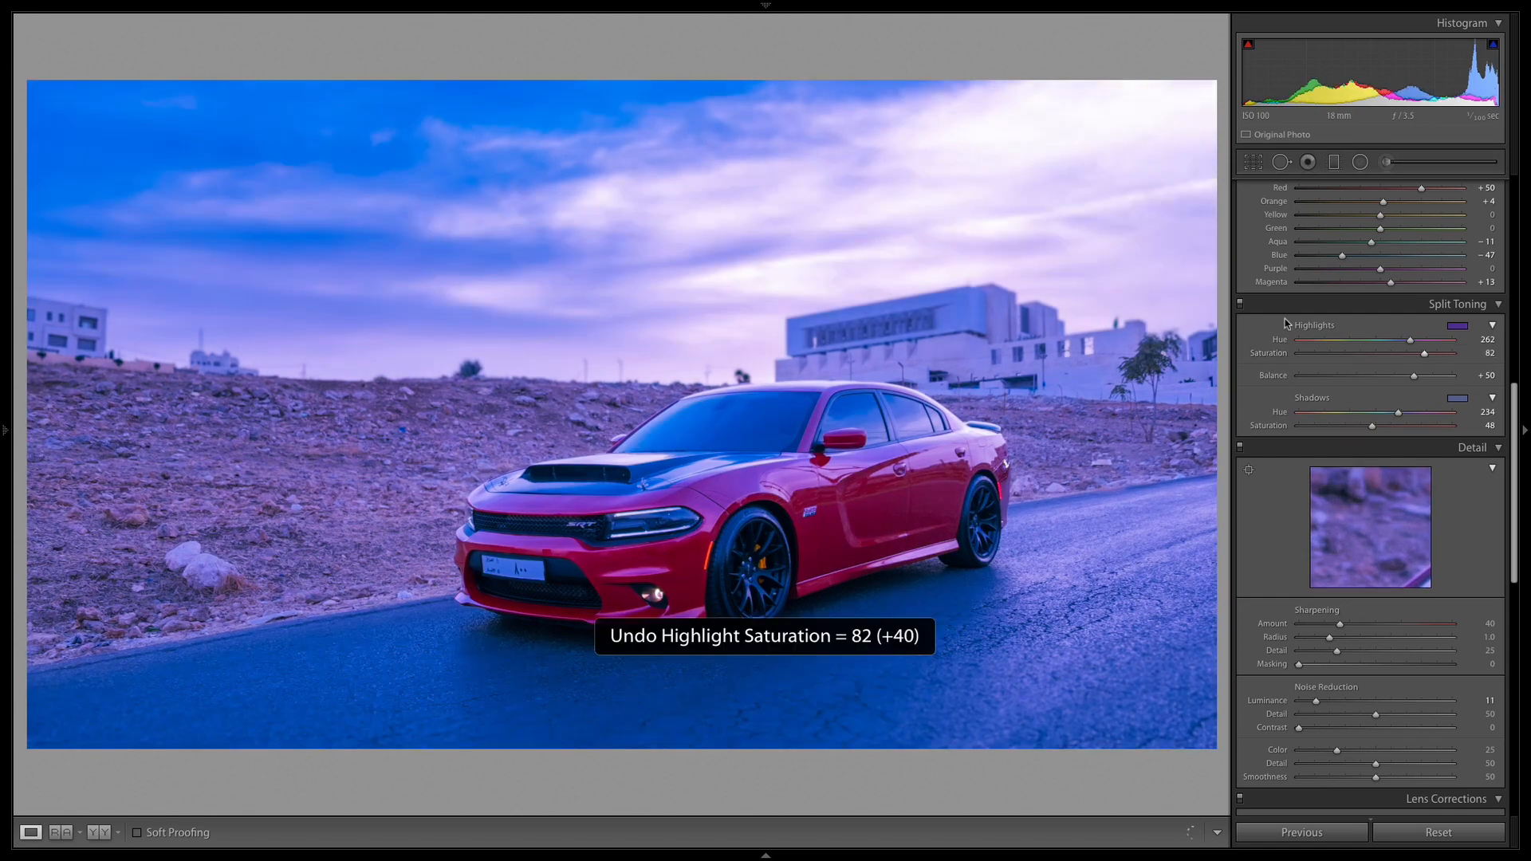
key("ctrl+z")
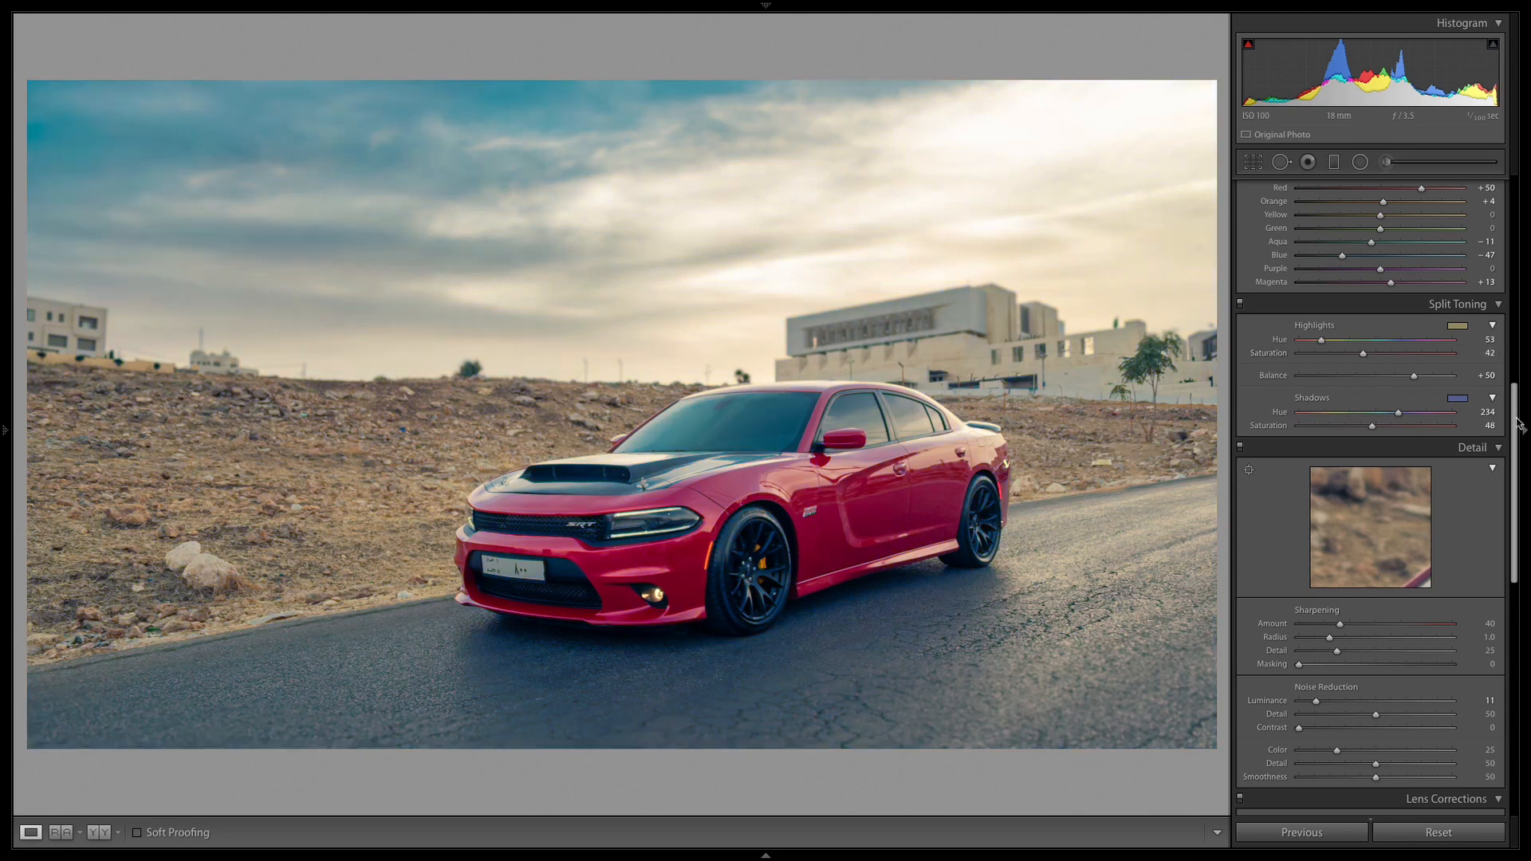
Shape the RGB tone curve into a gentle S, lowering the darks at about 34.5 / 26.7 % and lifting the lights.
left_click_drag(1515, 422, 1516, 214)
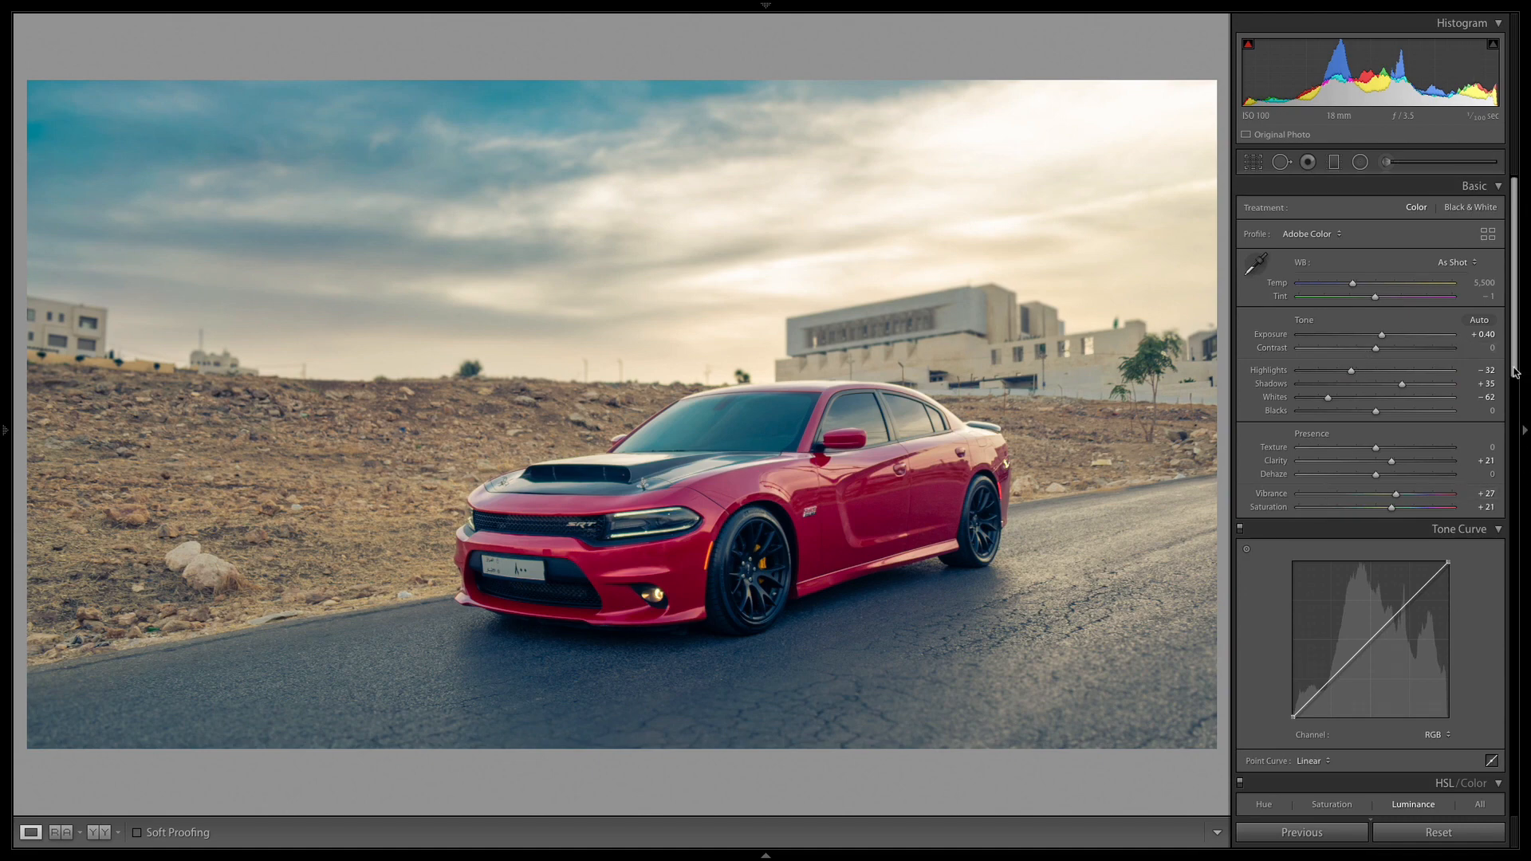
left_click_drag(1515, 372, 1507, 435)
left_click_drag(1392, 446, 1347, 499)
left_click_drag(1386, 440, 1387, 440)
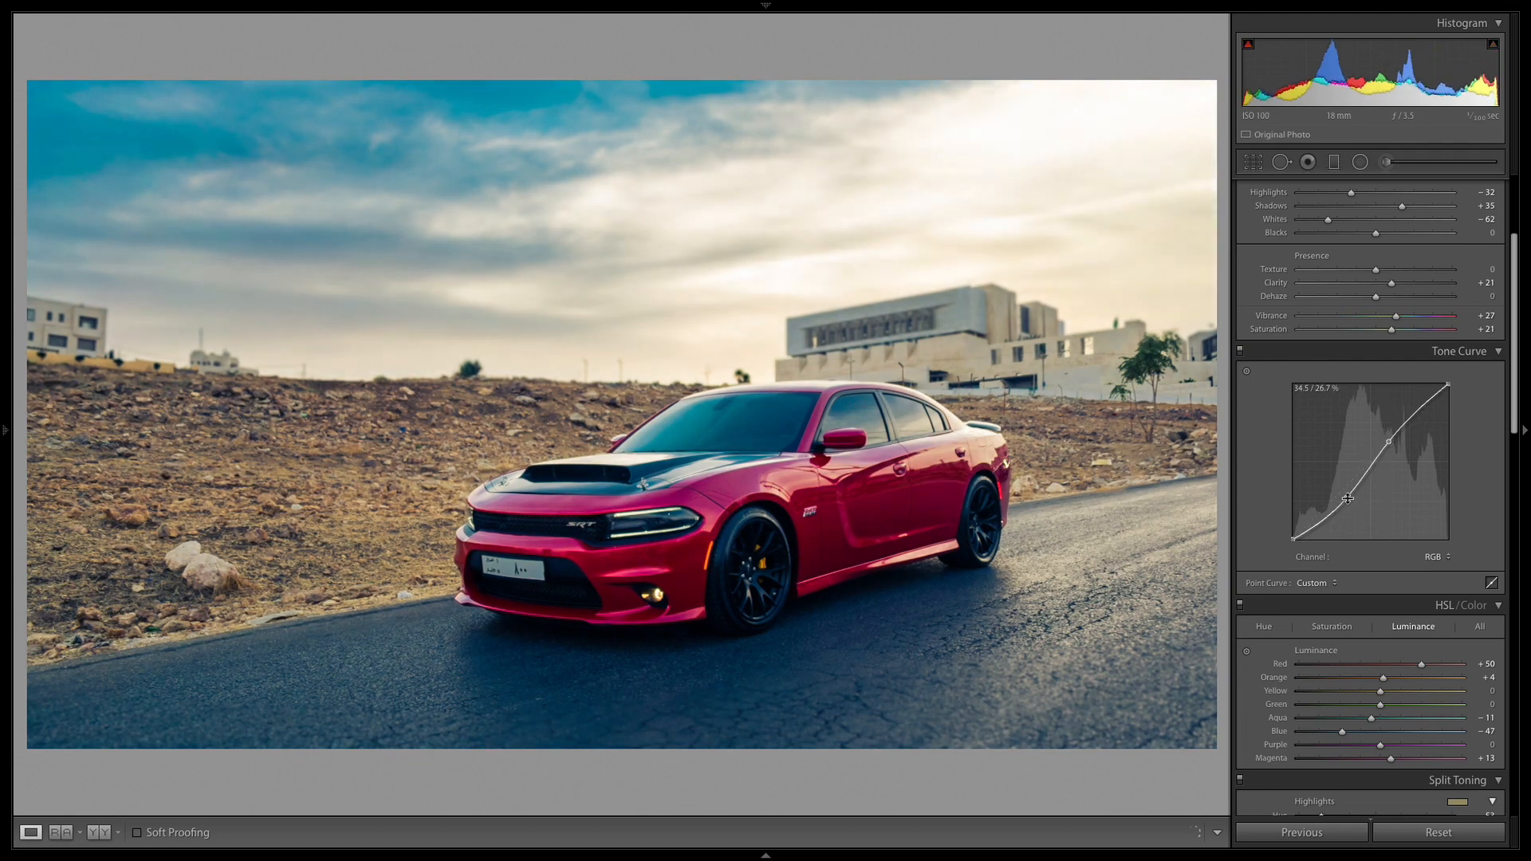
Raise the Blue saturation to +15 in the HSL adjustments.
scroll(1515, 303, "down", 5)
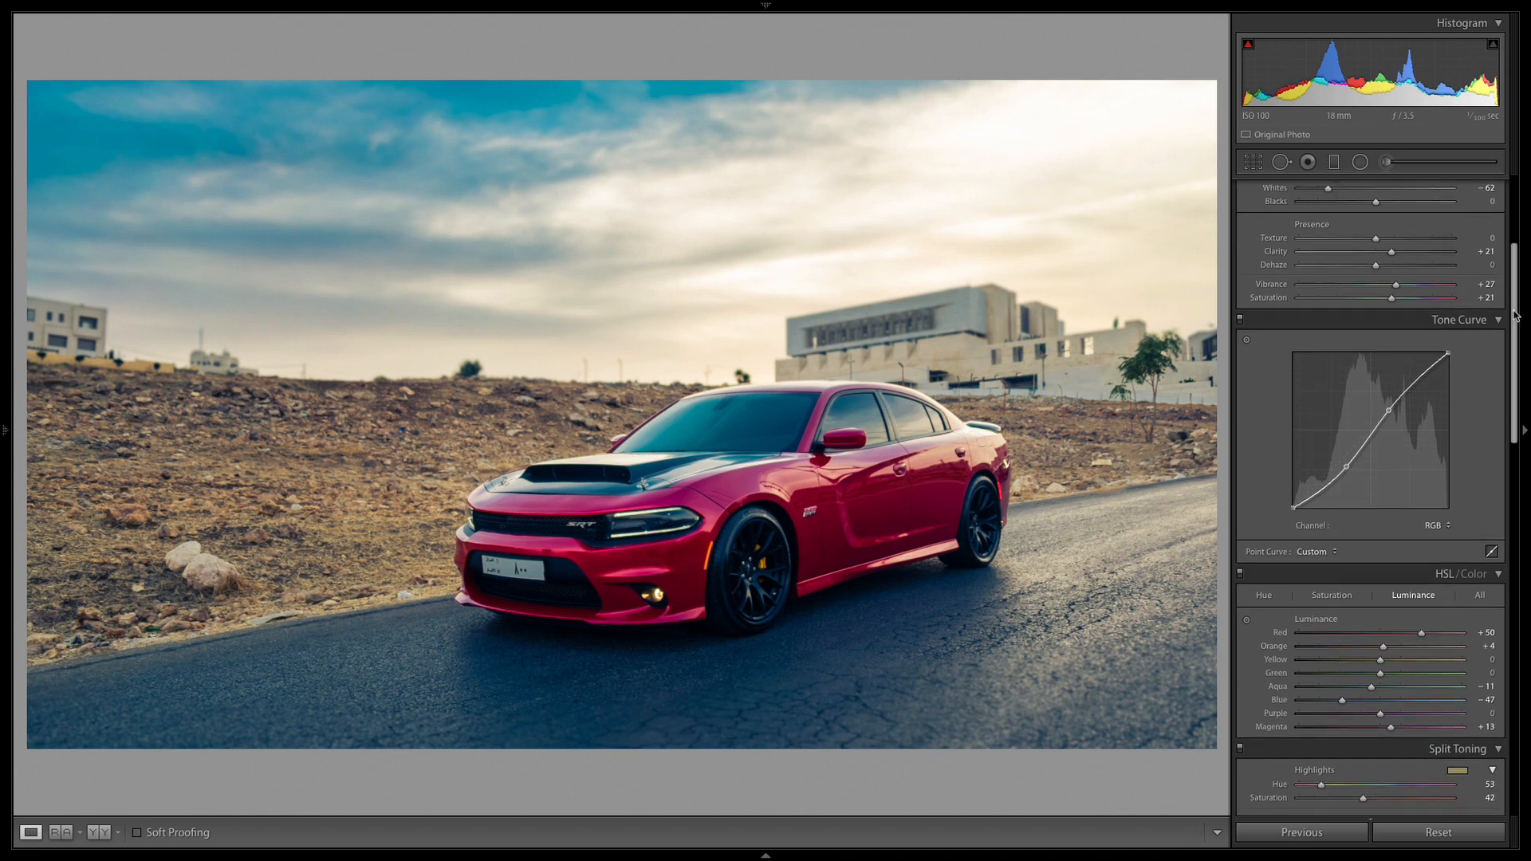
left_click(1328, 407)
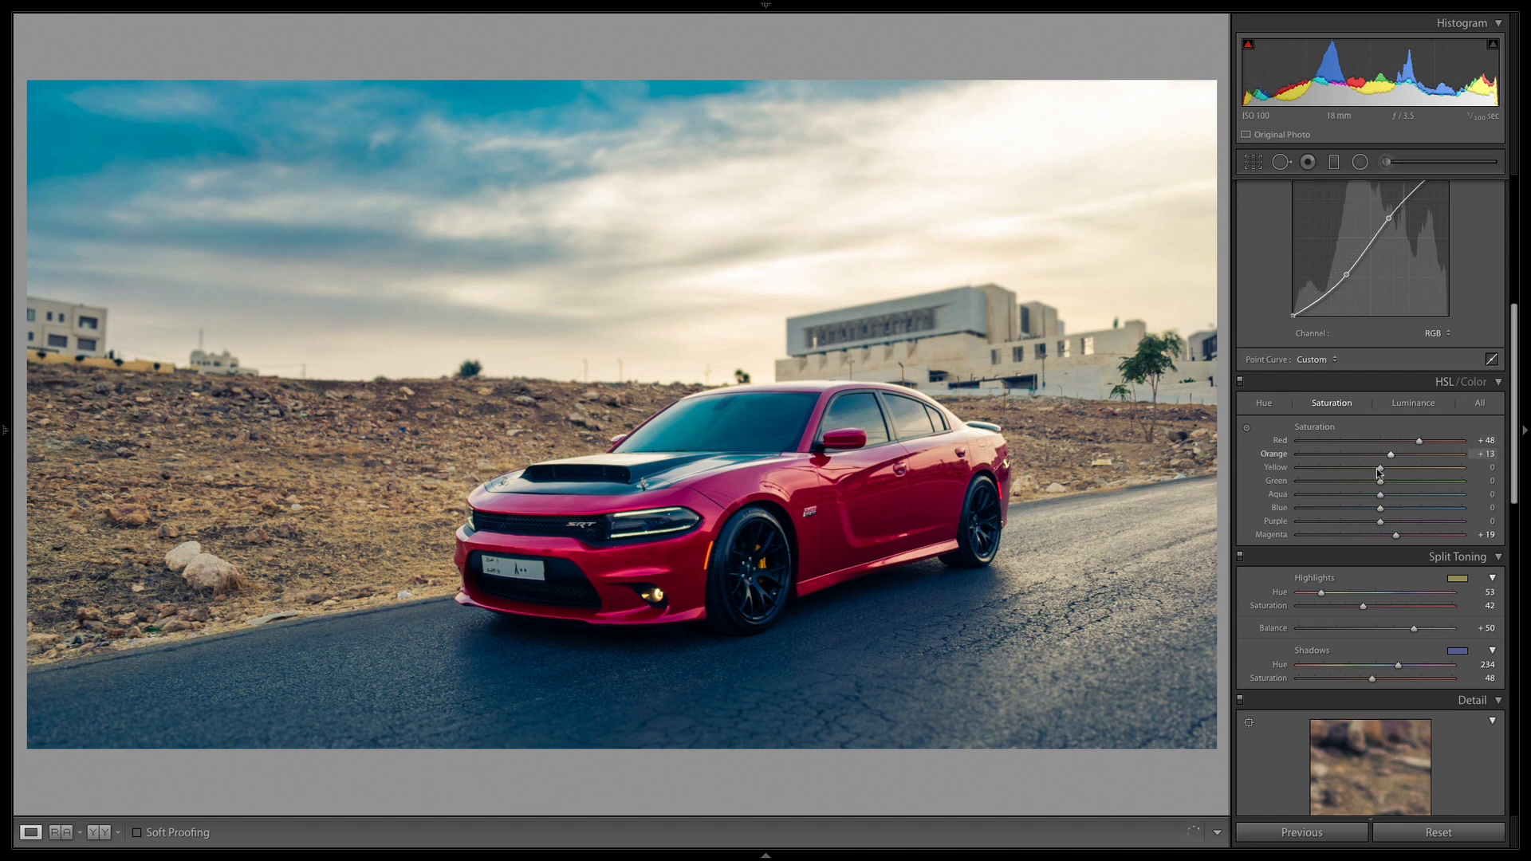
mouse_move(1380, 508)
left_mouse_down()
mouse_move(1408, 509)
mouse_move(1392, 511)
left_mouse_up()
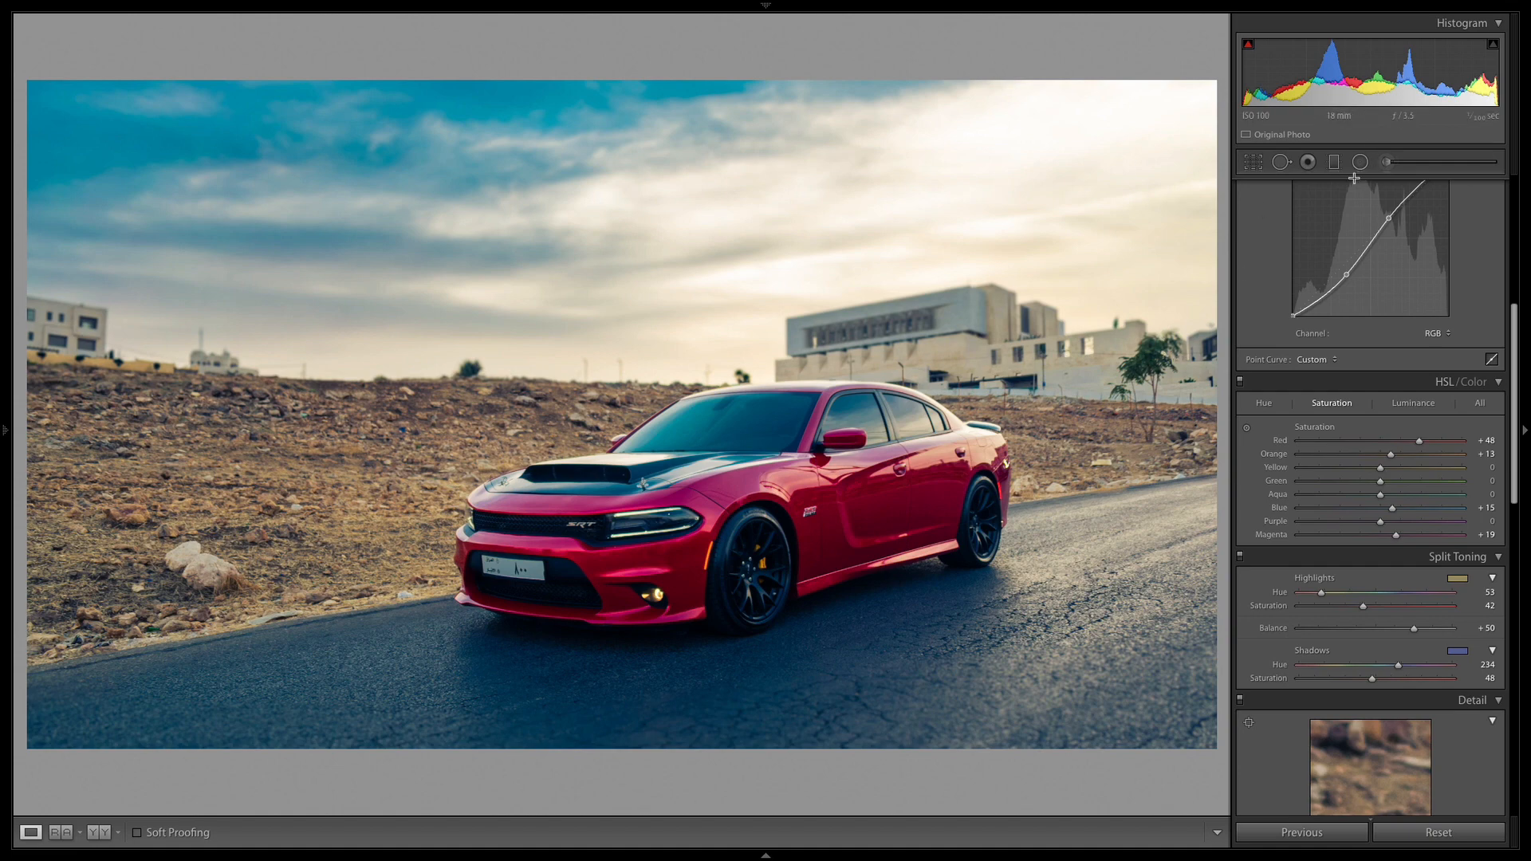
Reopen the existing adjustment brush mask that has Sharpness -100 and show its mask overlay.
left_click(1380, 163)
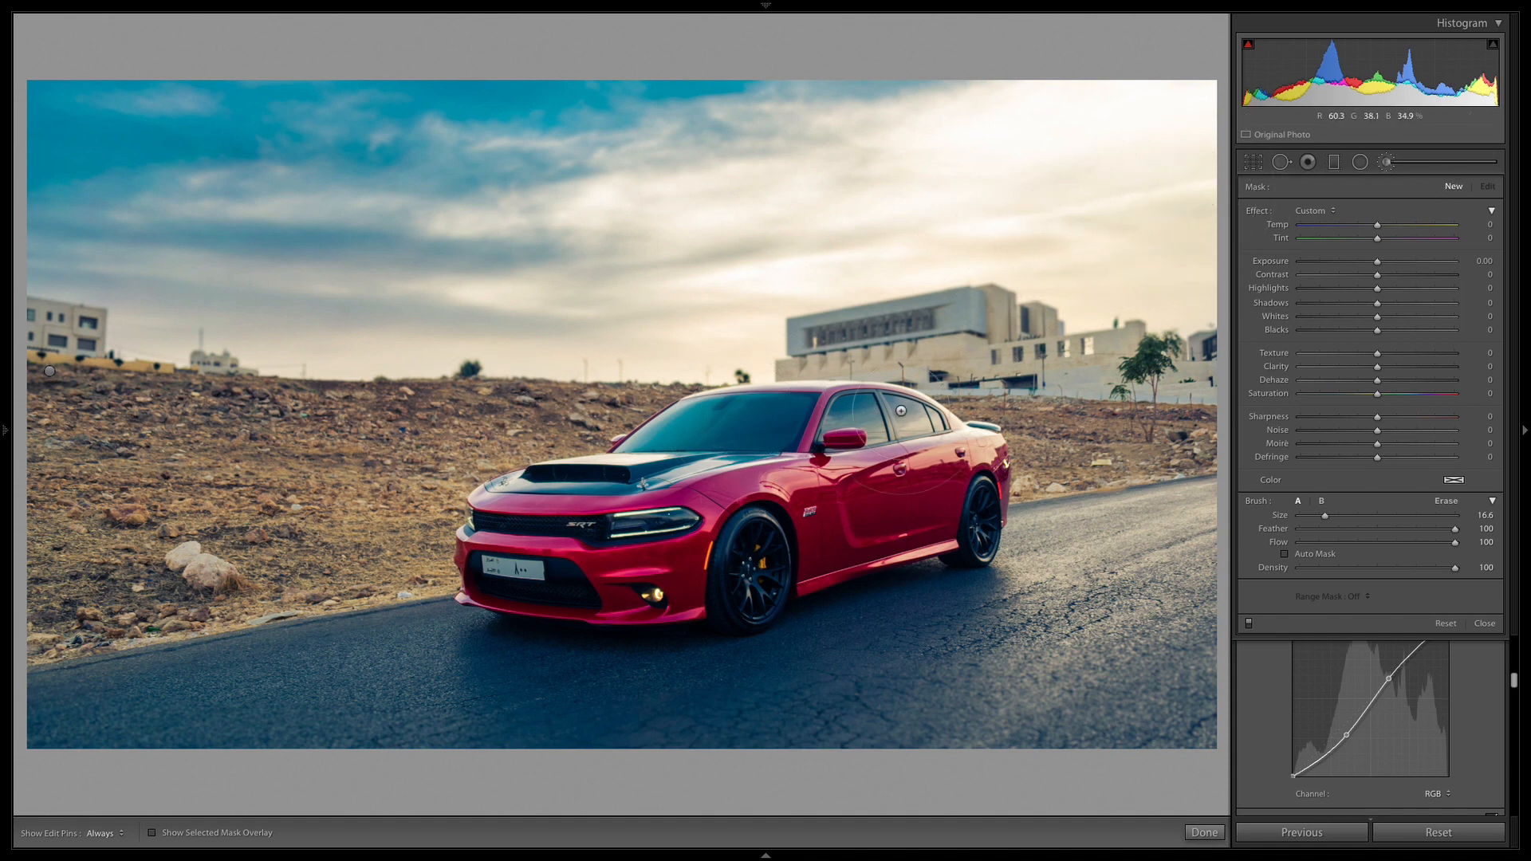
key("z")
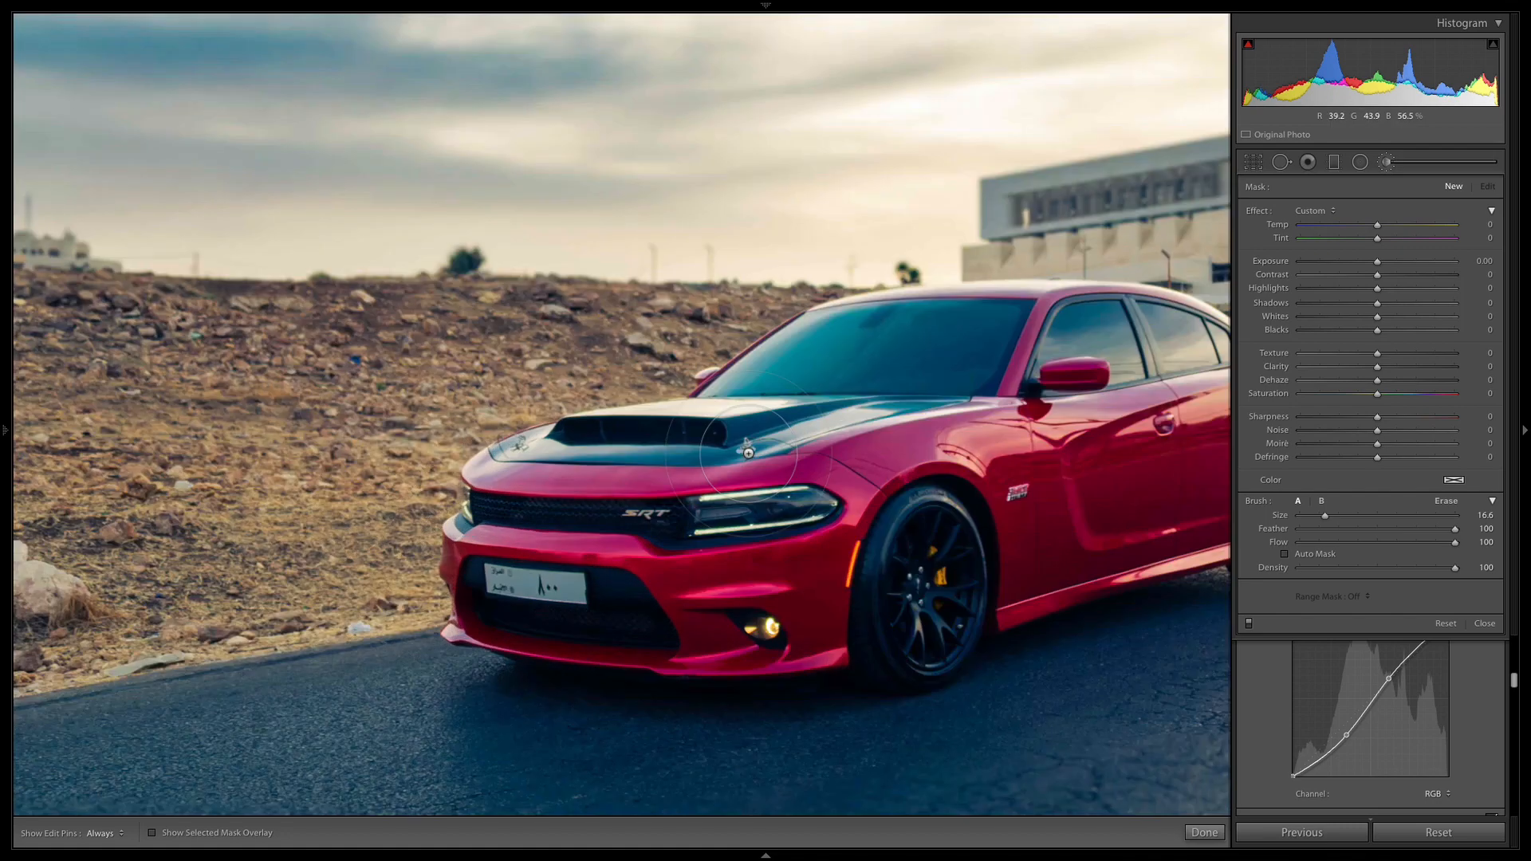
key("z")
left_click(50, 370)
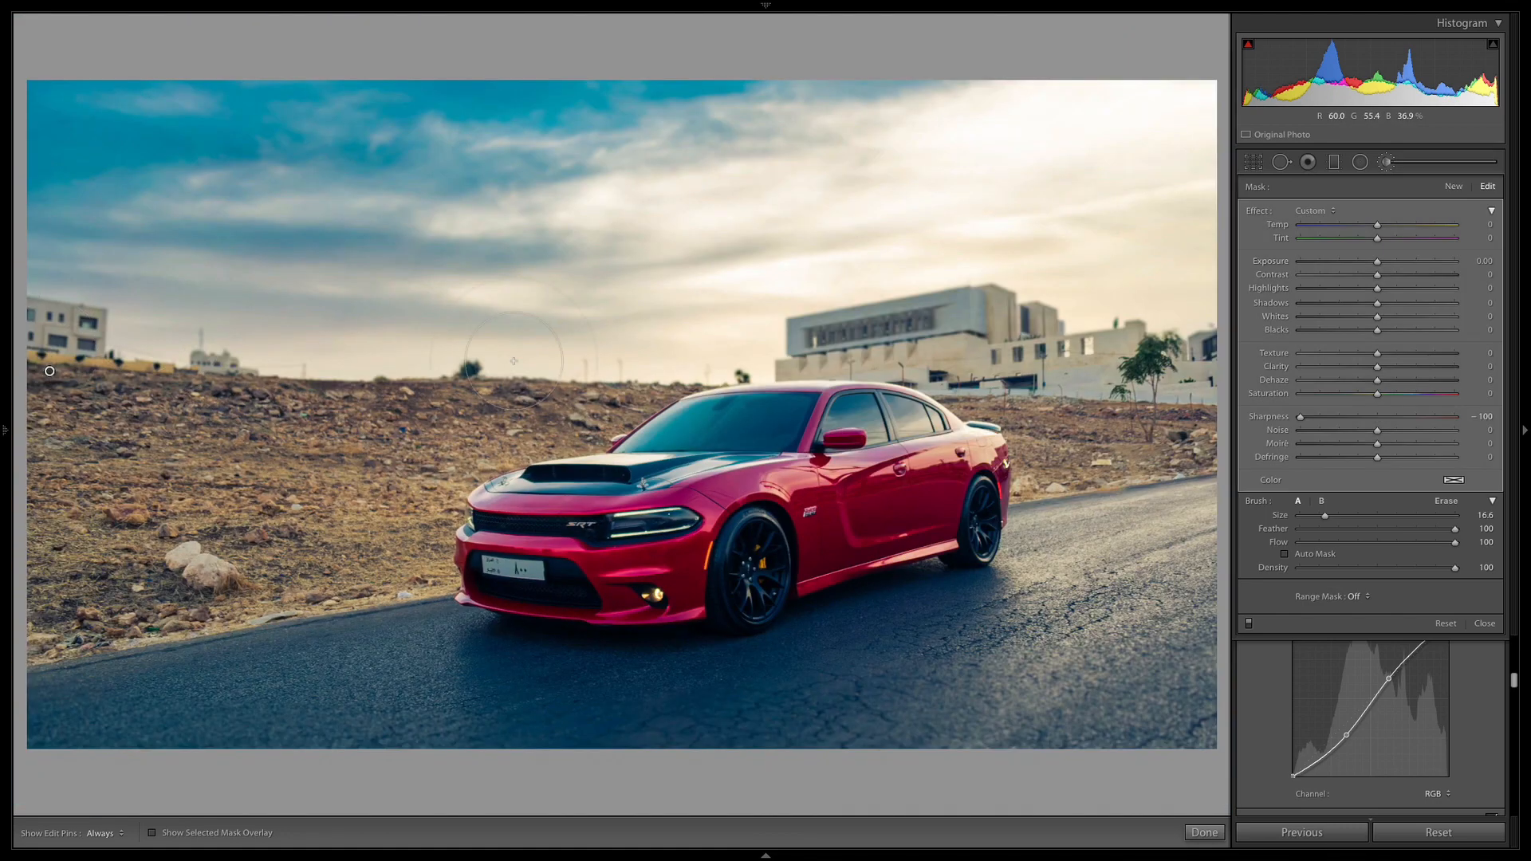
key("o")
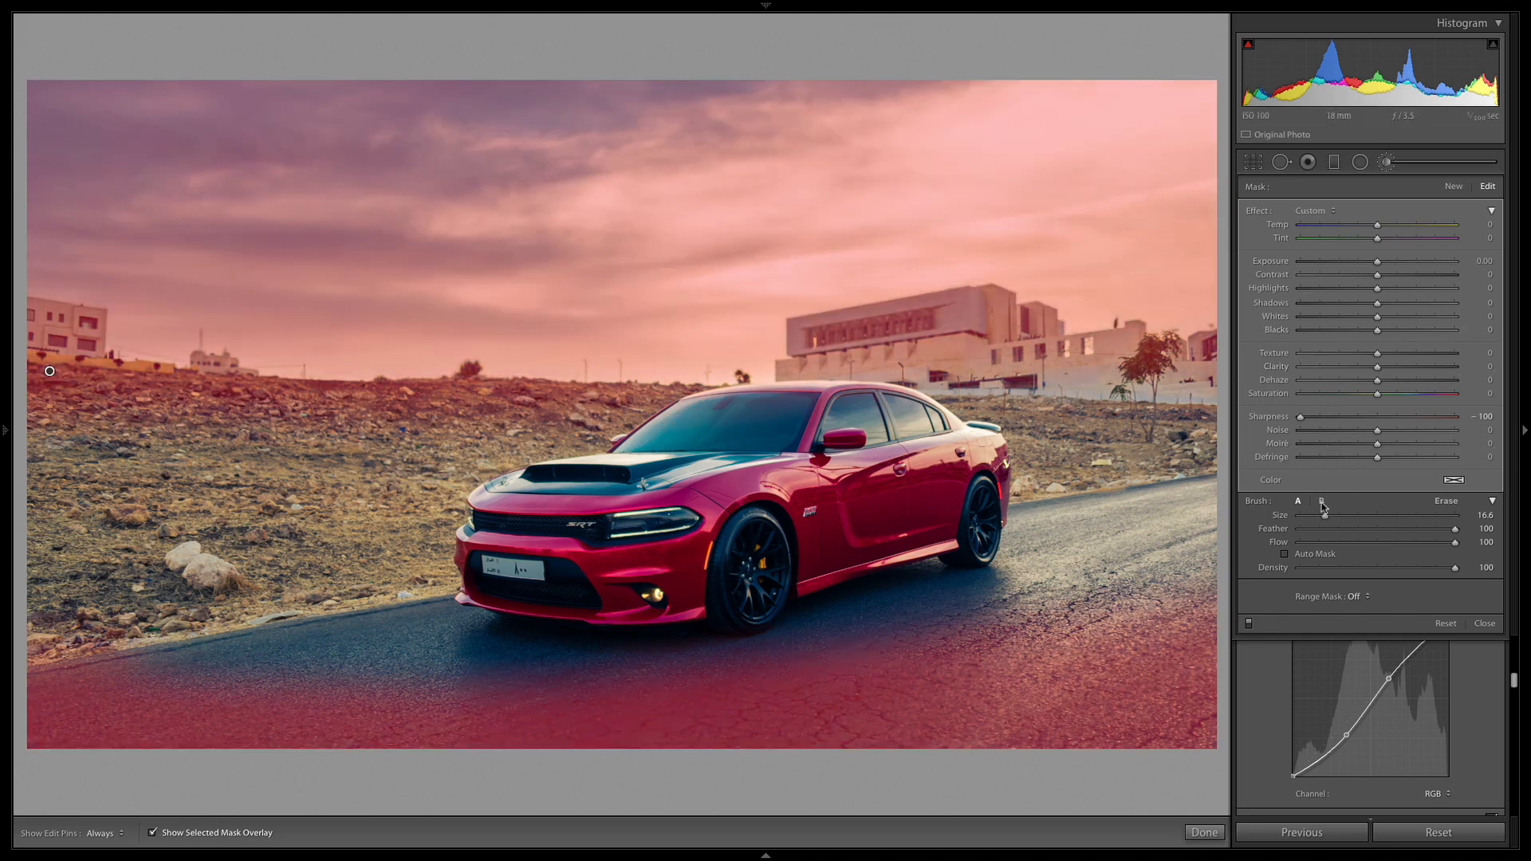
Erase the tree beside the large building from the blur mask with a size 5.2 eraser brush, hiding the edit pins.
left_click_drag(1324, 516, 1305, 519)
key("h")
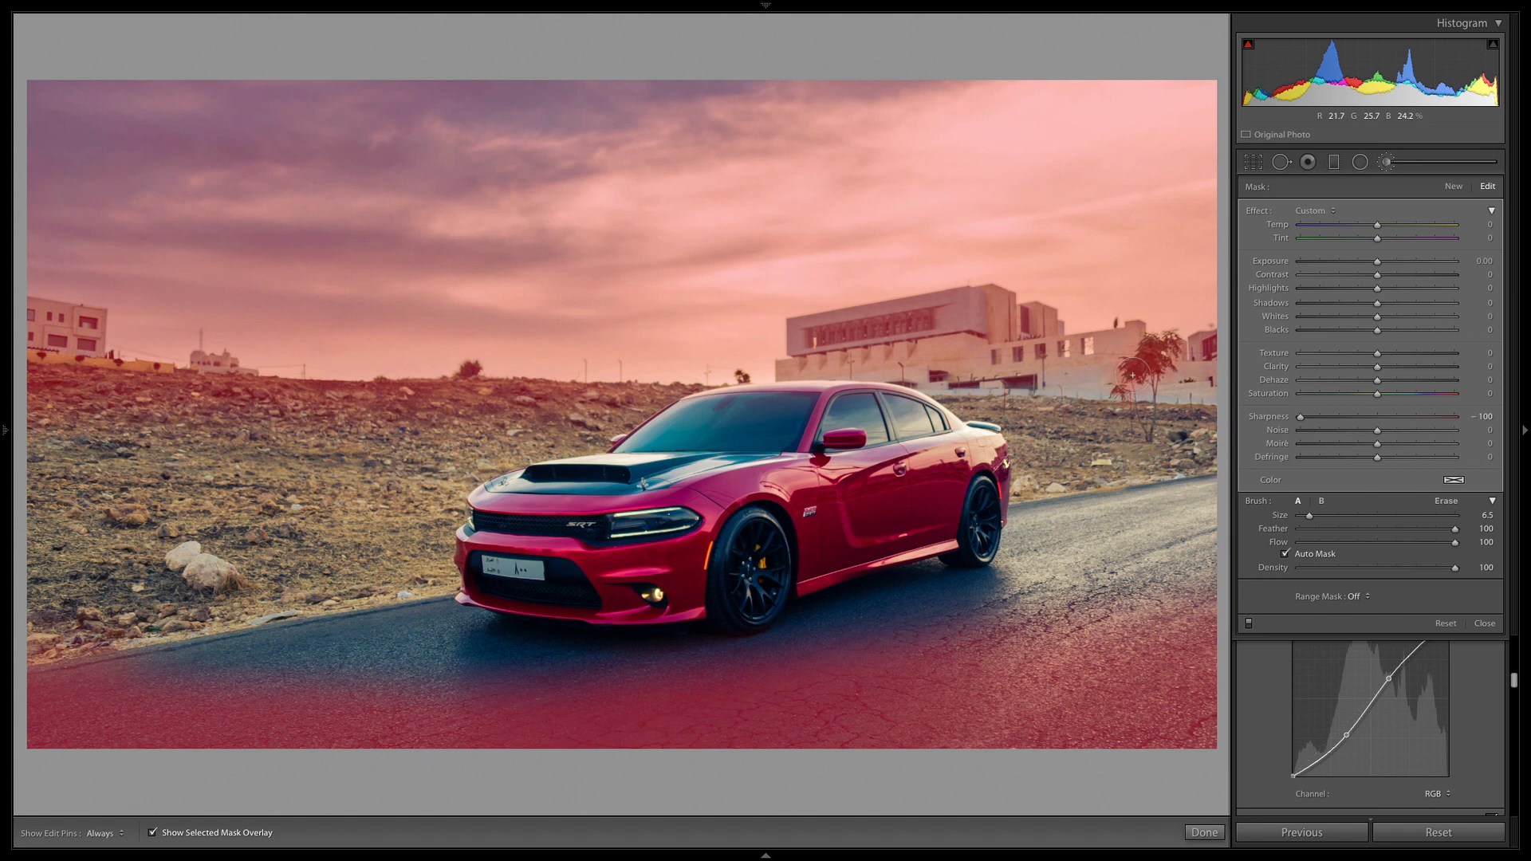
left_click(1446, 501)
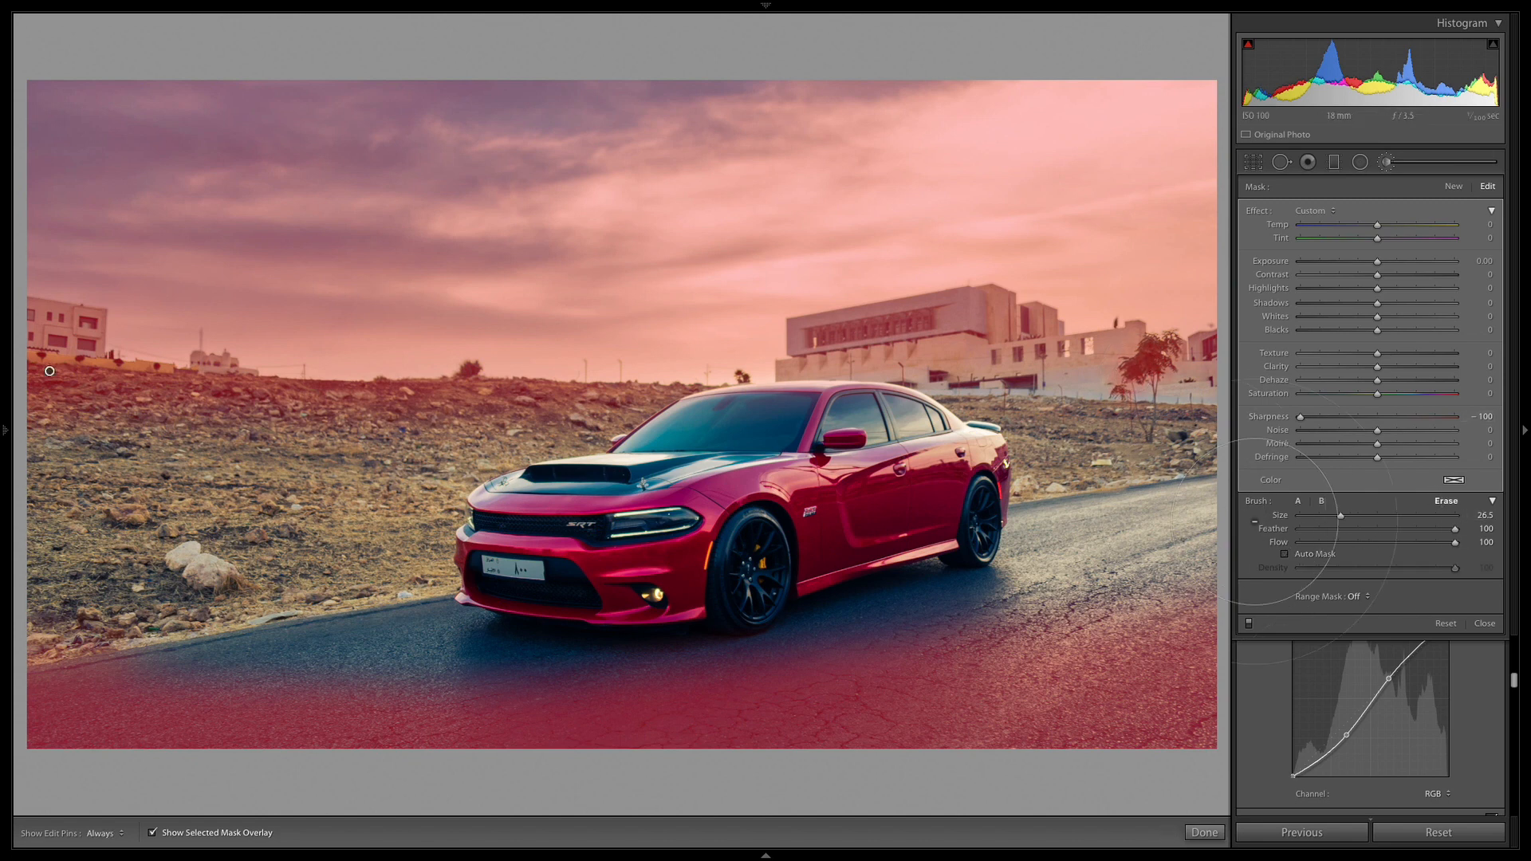
left_click_drag(1341, 516, 1320, 517)
key("h")
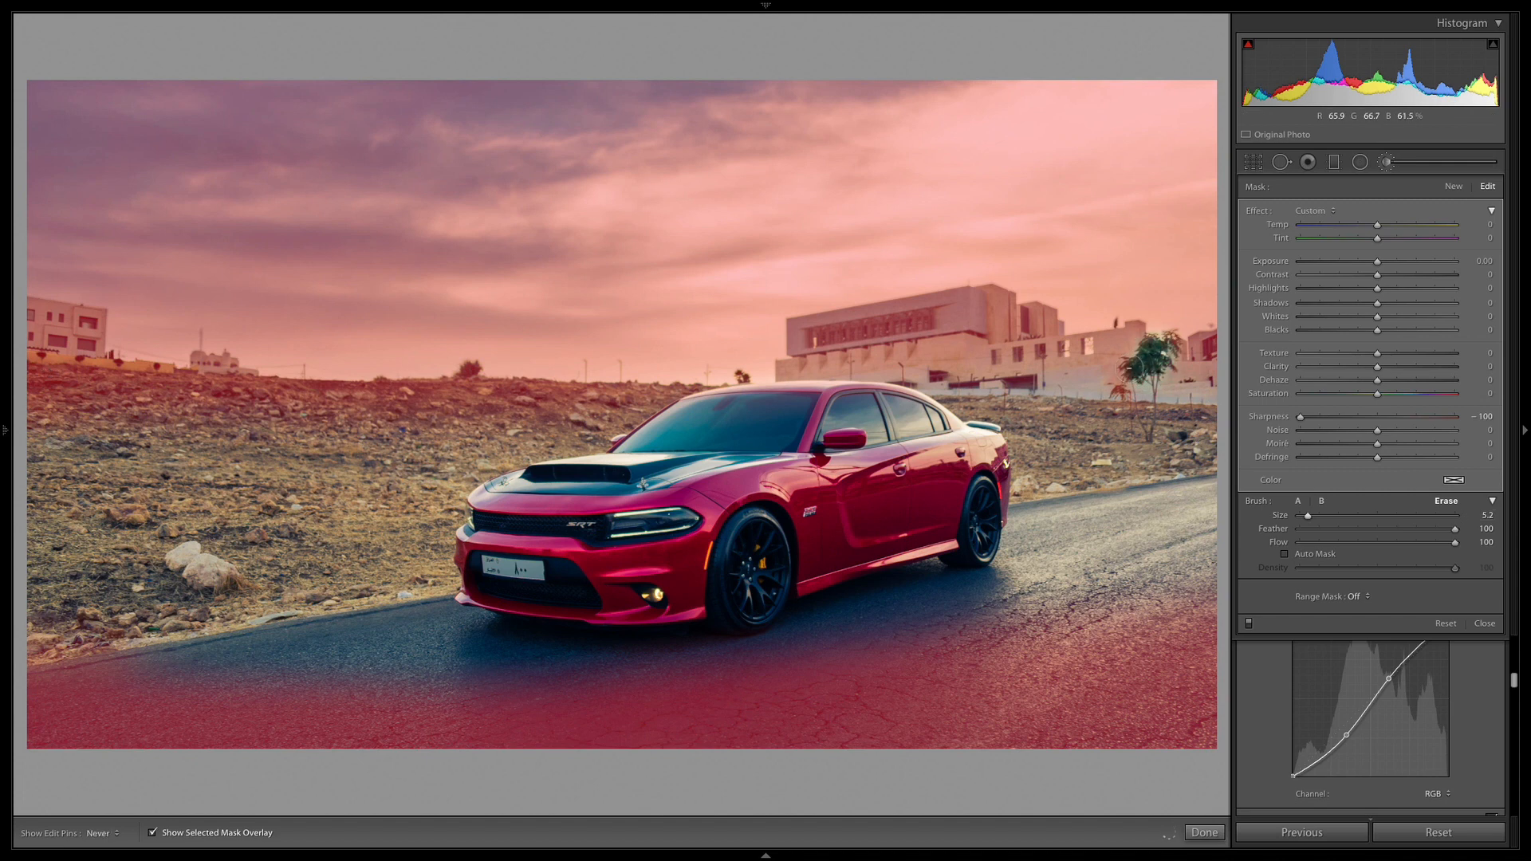
Erase the rest of the blur mask around the tree and repaint the mask along the large building's base with a size 6.5 Auto Mask brush.
left_click_drag(1167, 345, 1147, 357)
left_click(1299, 502)
left_click_drag(1080, 349, 1090, 344)
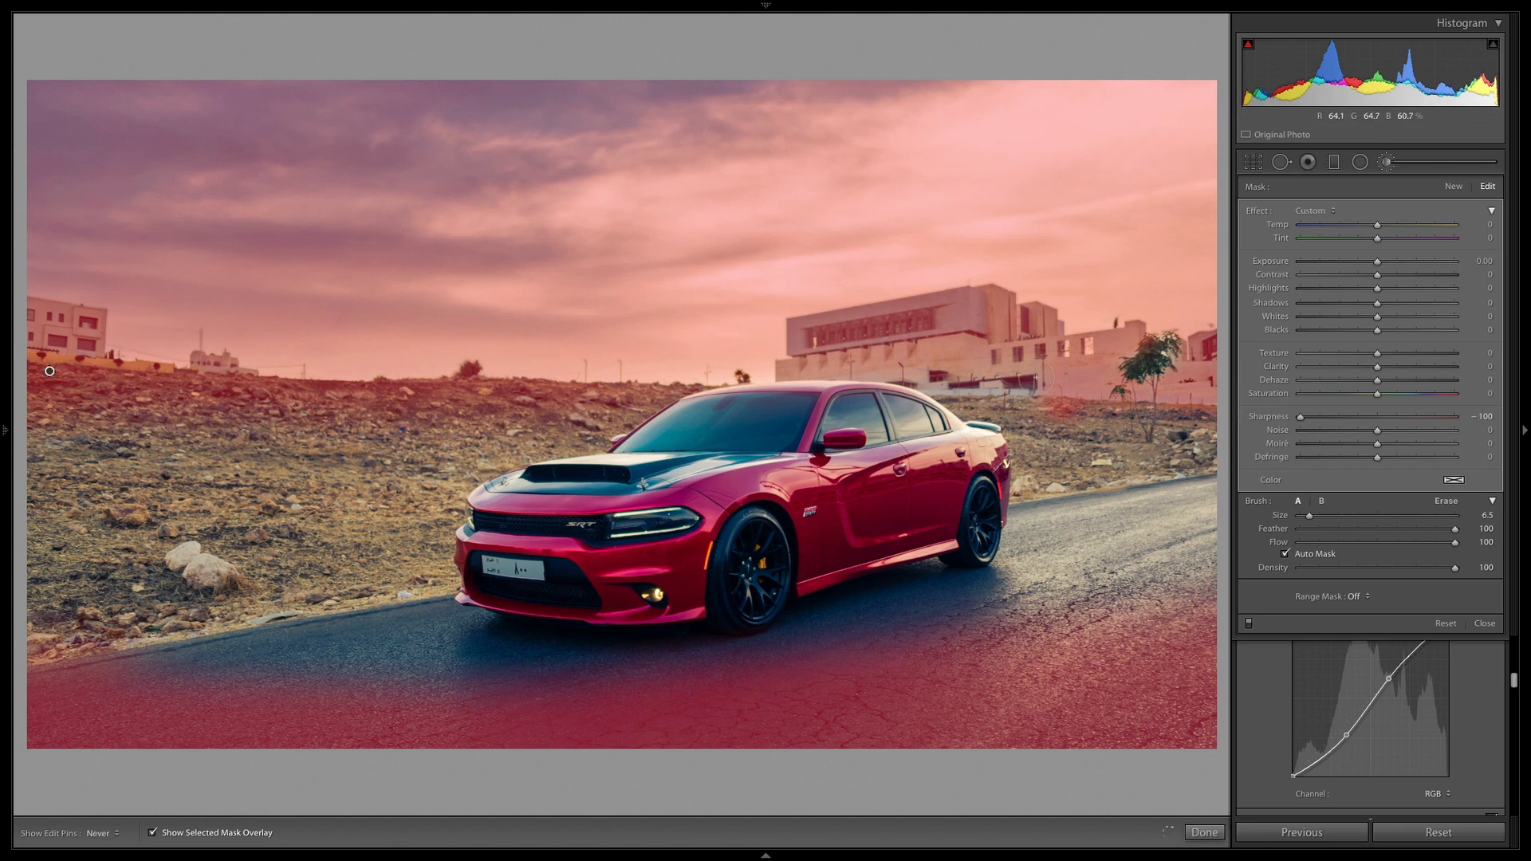
left_click_drag(919, 361, 968, 376)
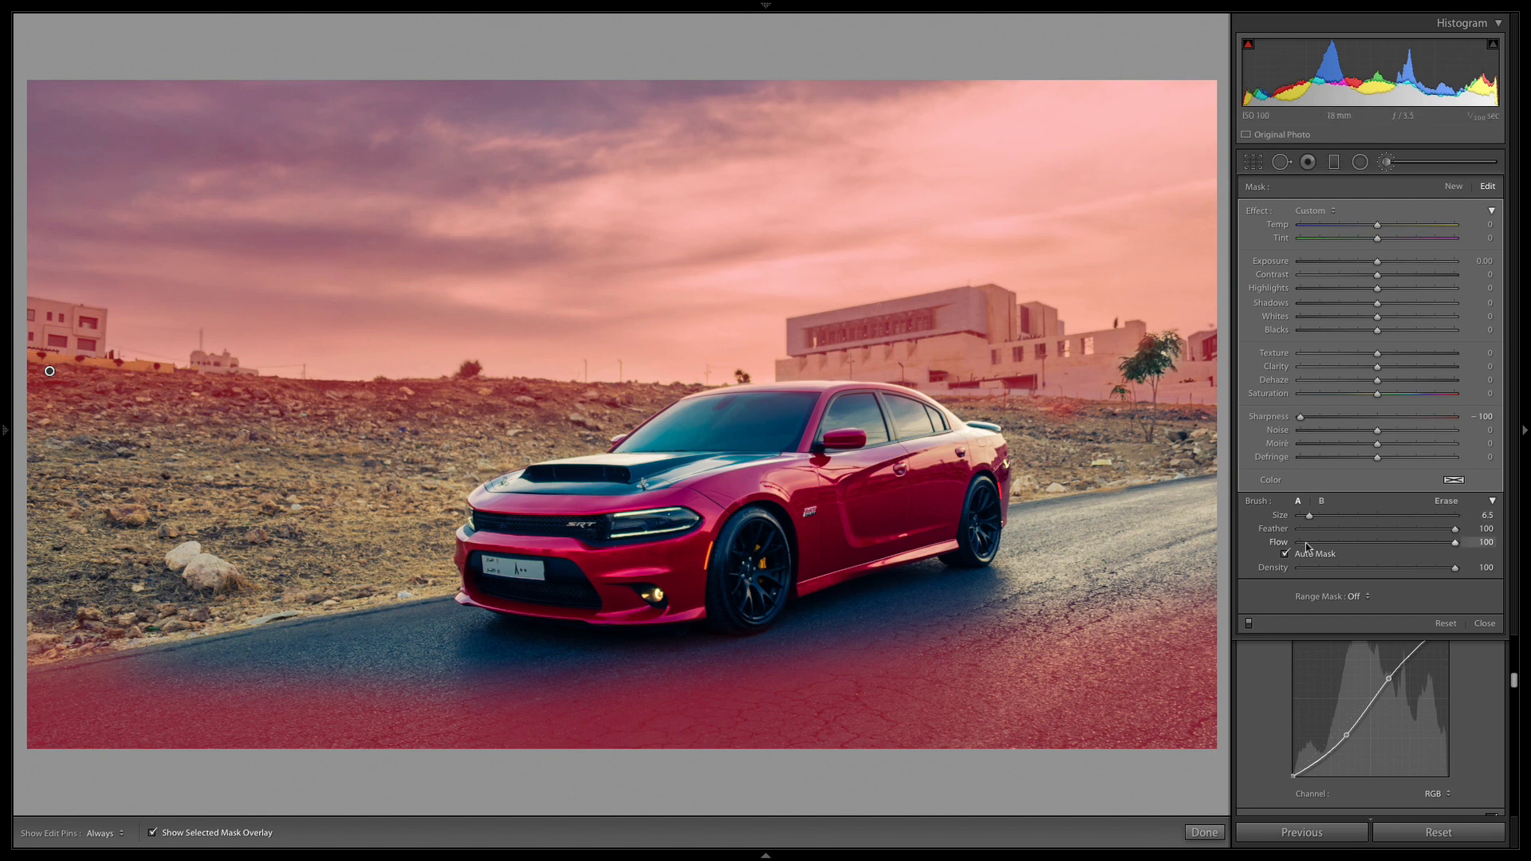
Extend the blur mask over the ground behind the car with a size 15.0 brush and Auto Mask off, and hide the mask overlay.
left_click_drag(1309, 515, 1322, 515)
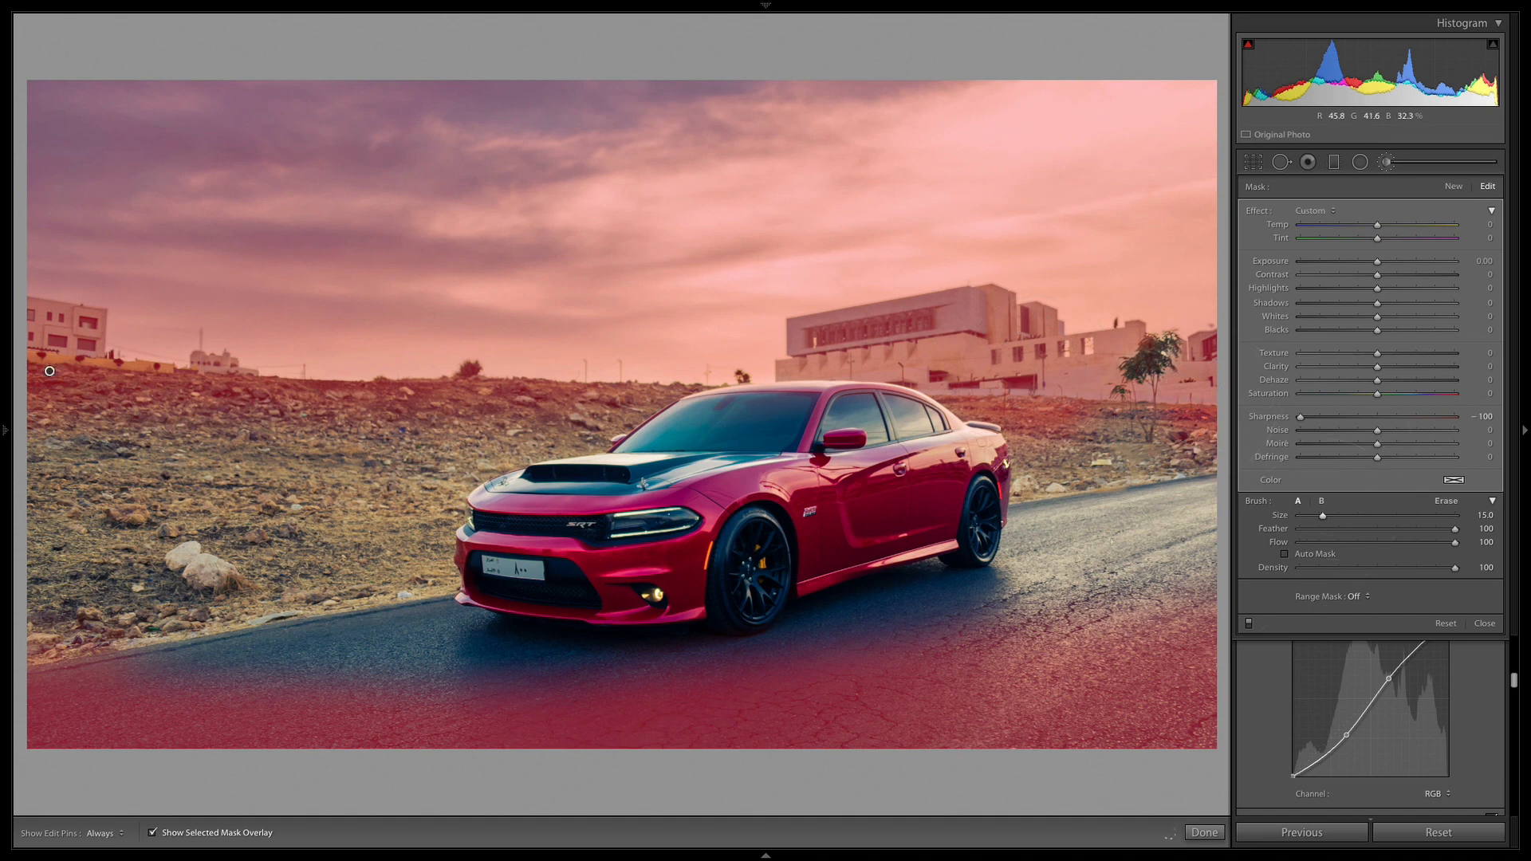
key("o")
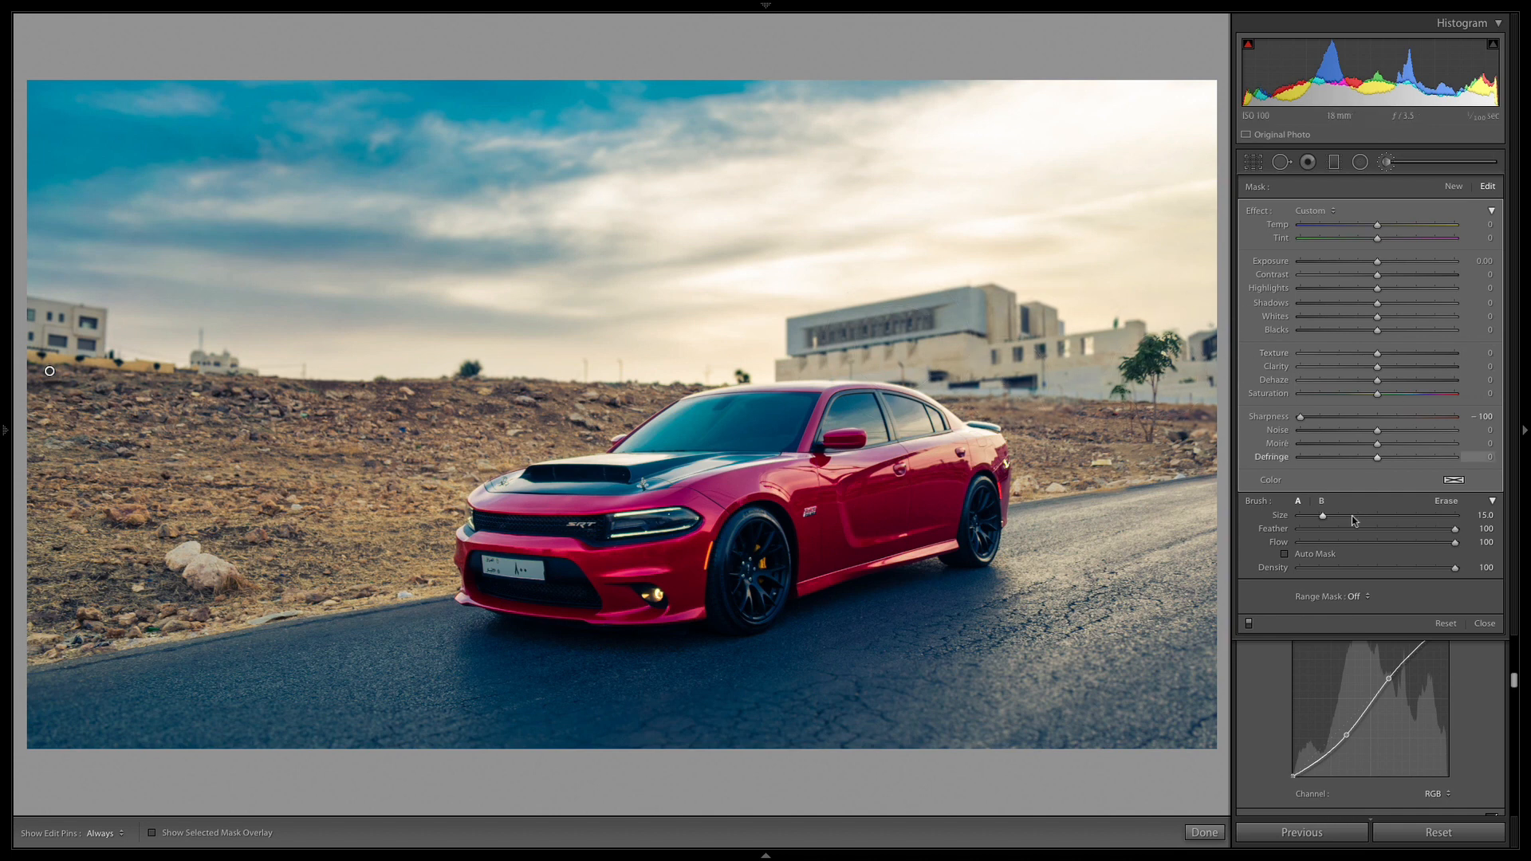
Paint more blur around the tree and at the photo's far left edge, enlarge the brush to 31.6, and close the adjustment brush.
left_click(1447, 501)
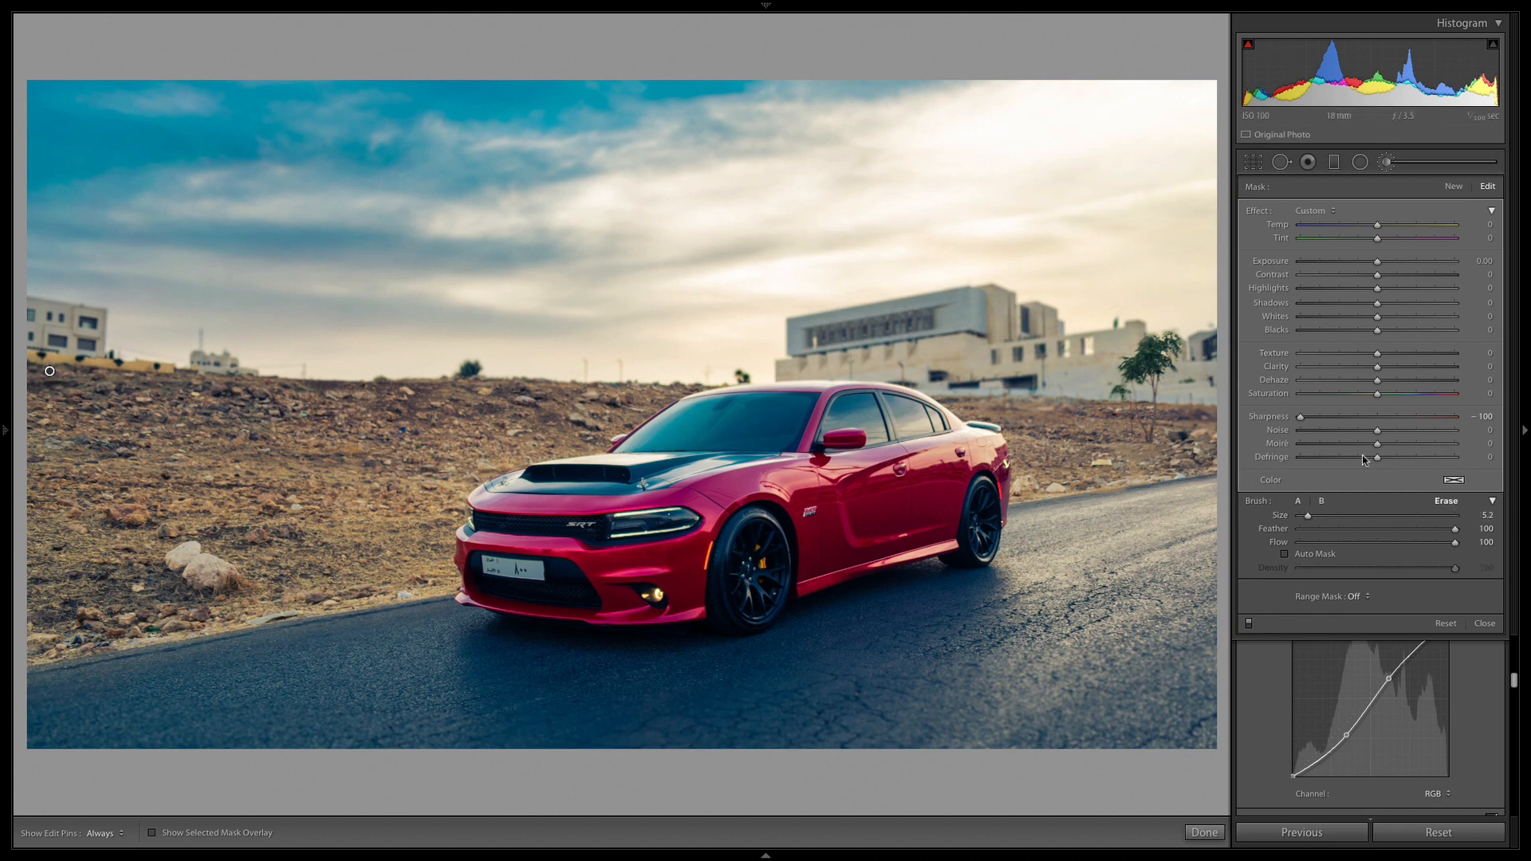
left_click(1300, 501)
key("h")
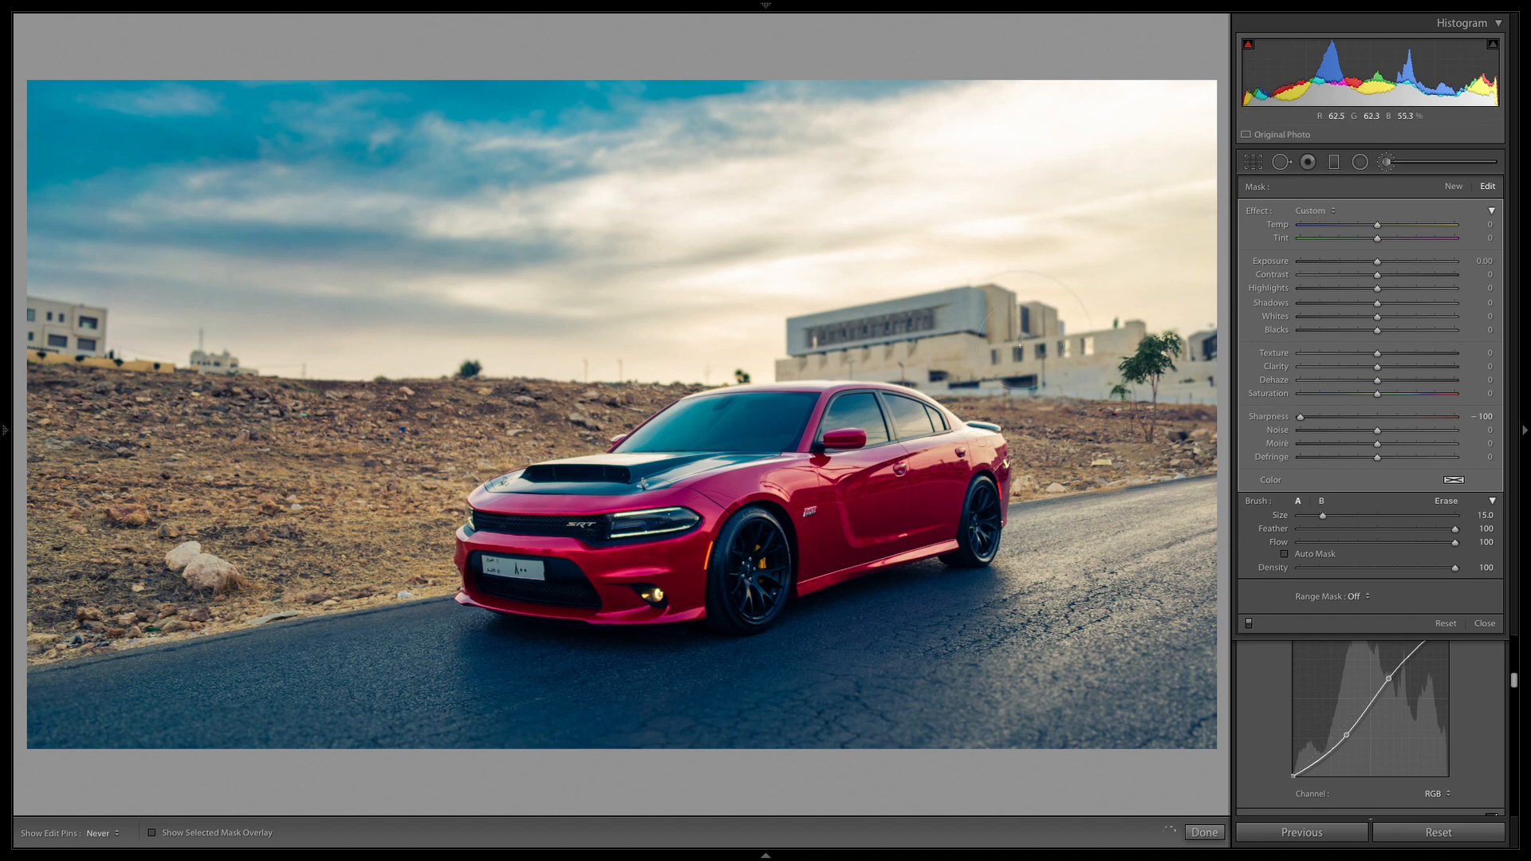
mouse_move(1191, 368)
left_mouse_down()
mouse_move(917, 332)
mouse_move(1160, 351)
mouse_move(734, 303)
mouse_move(812, 279)
mouse_move(1165, 275)
left_mouse_up()
left_click_drag(5, 400, 23, 382)
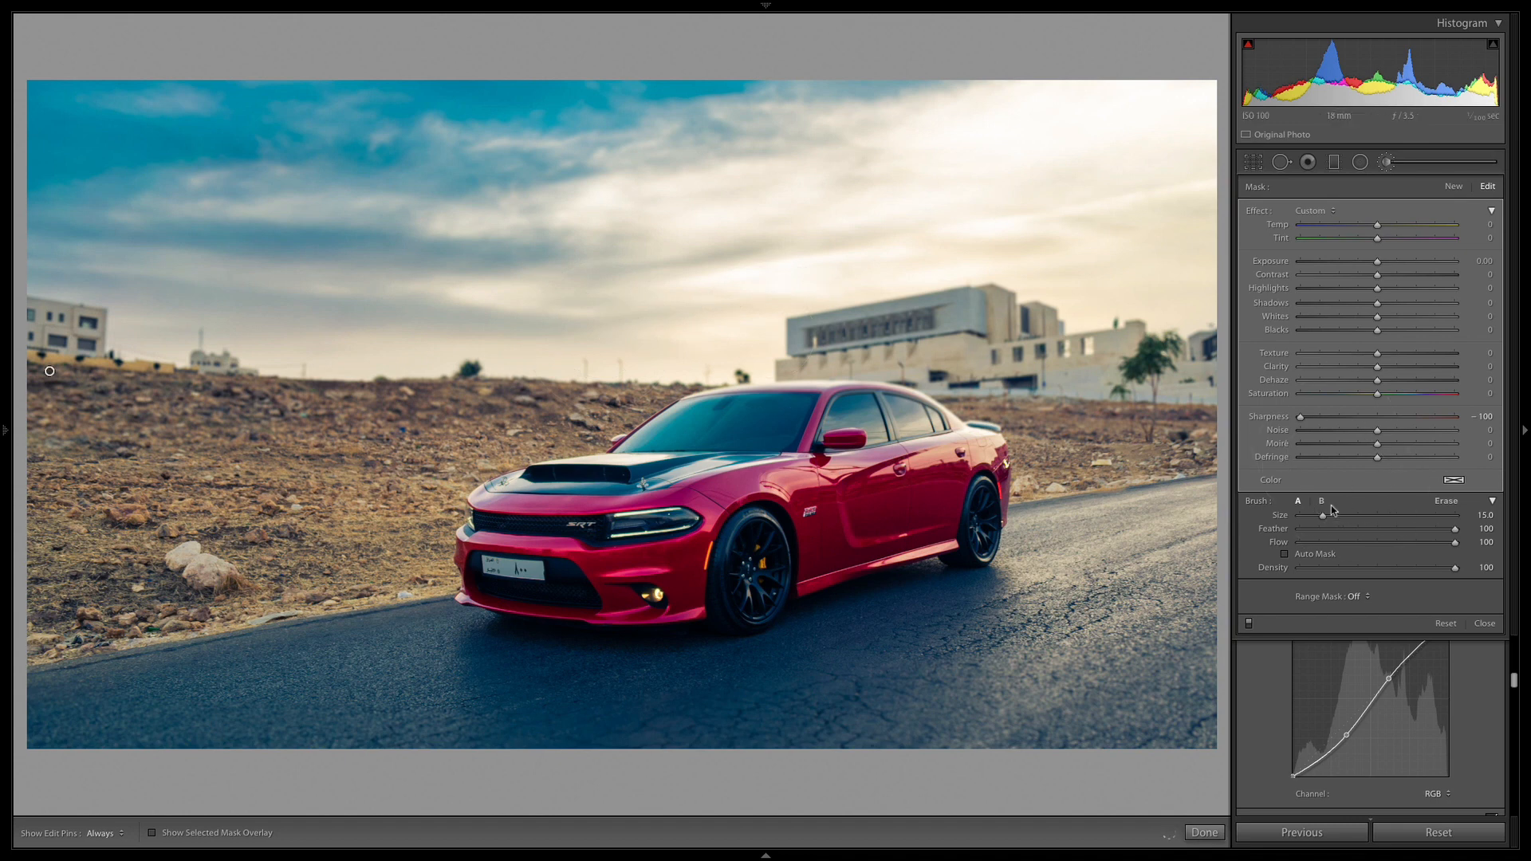
left_click_drag(1329, 514, 1350, 515)
key("h")
key("h")
left_click(1388, 162)
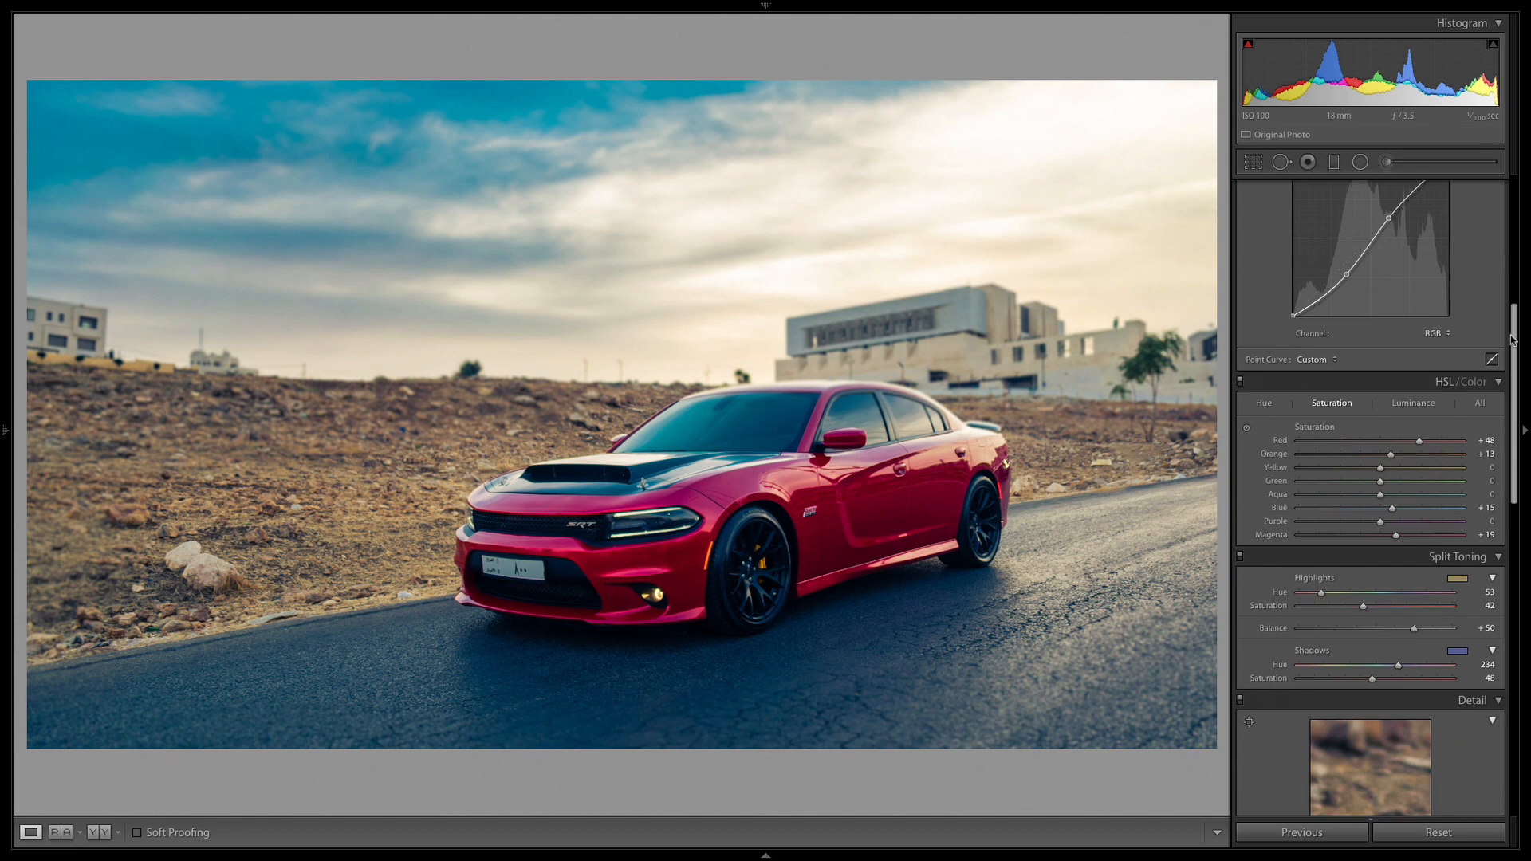
Set the Blue saturation back to 0 in the HSL adjustments.
scroll(1513, 348, "down", 3)
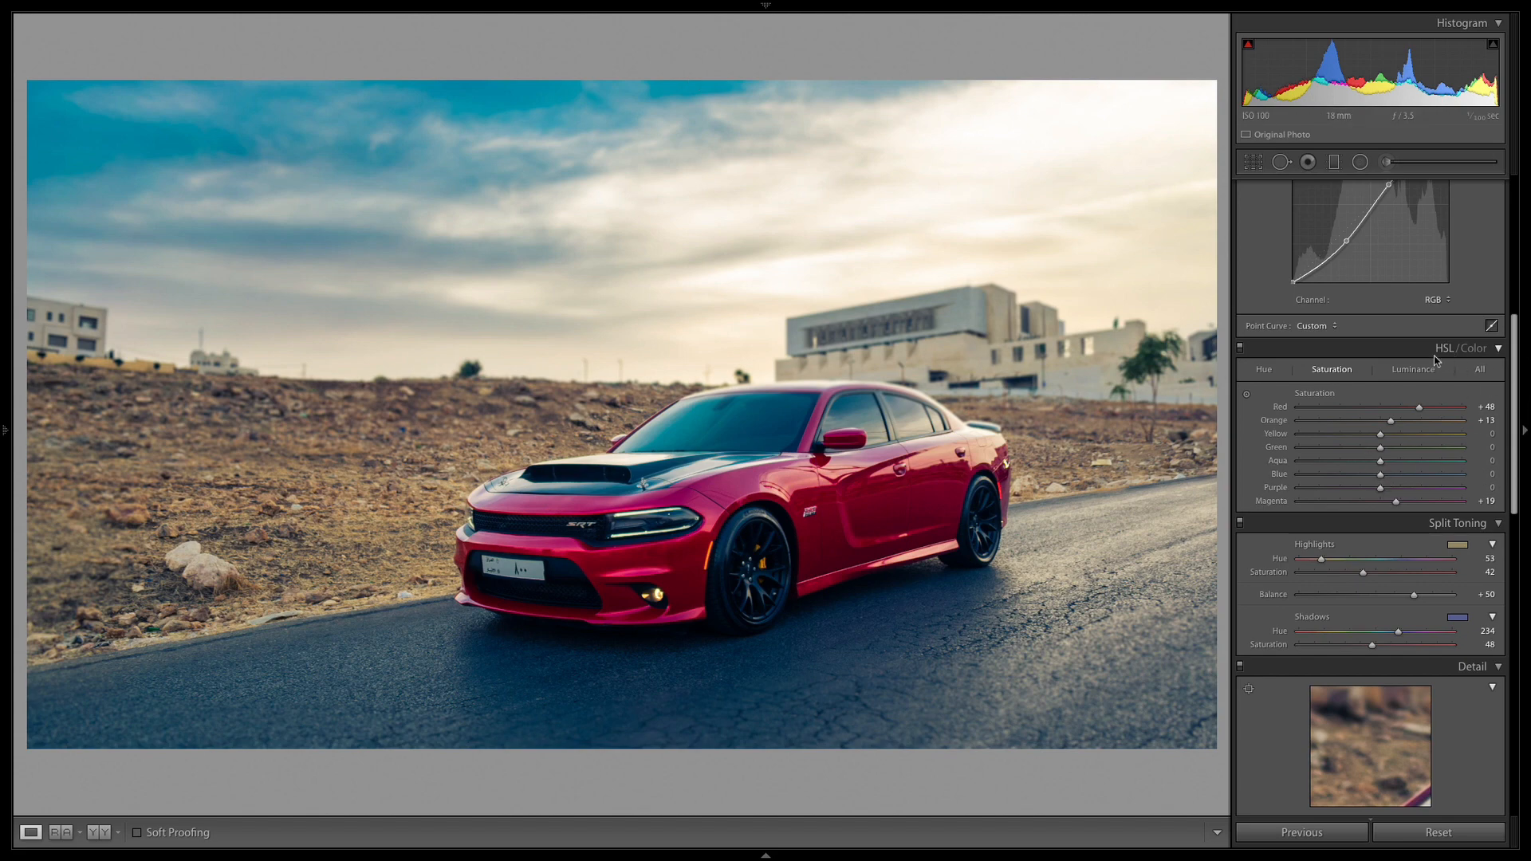
left_click_drag(1515, 479, 1514, 331)
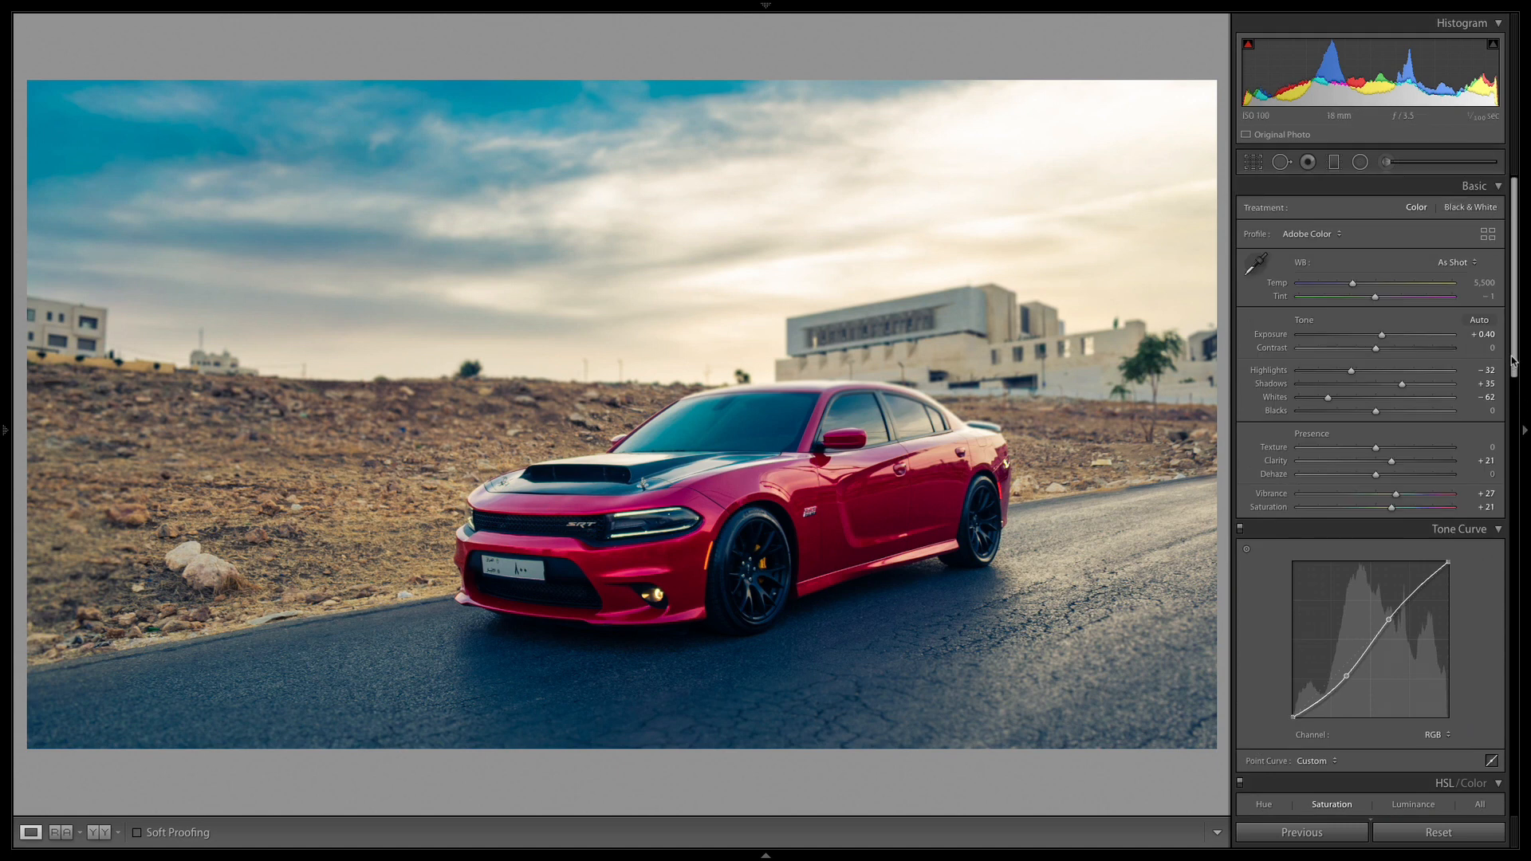
Reopen the graduated filter placed at the horizon and set its Dehaze to 31.
left_click(1333, 162)
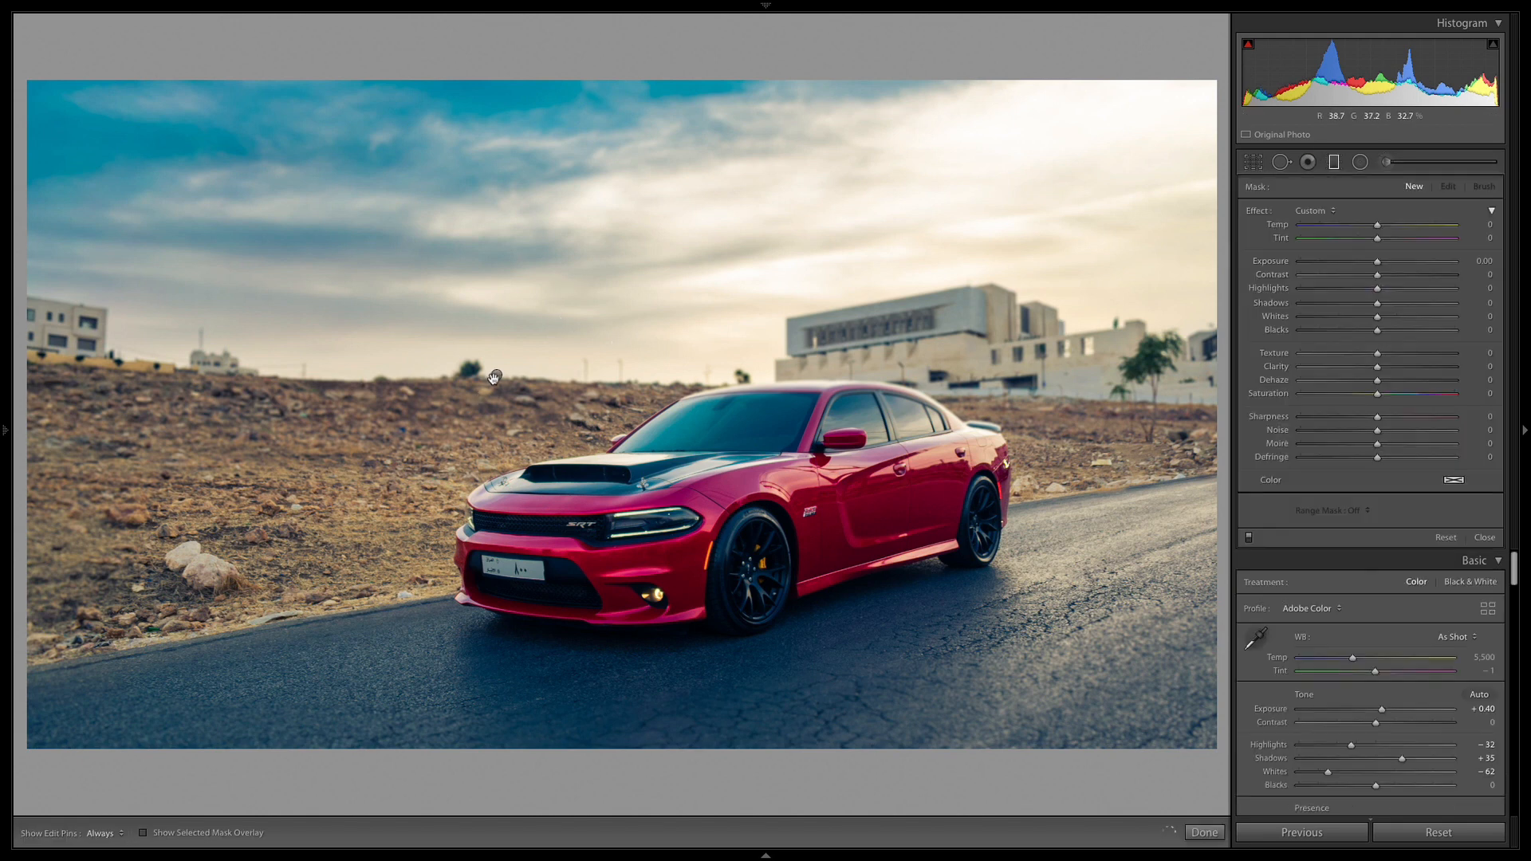
left_click_drag(494, 377, 497, 418)
left_click_drag(1378, 380, 1401, 386)
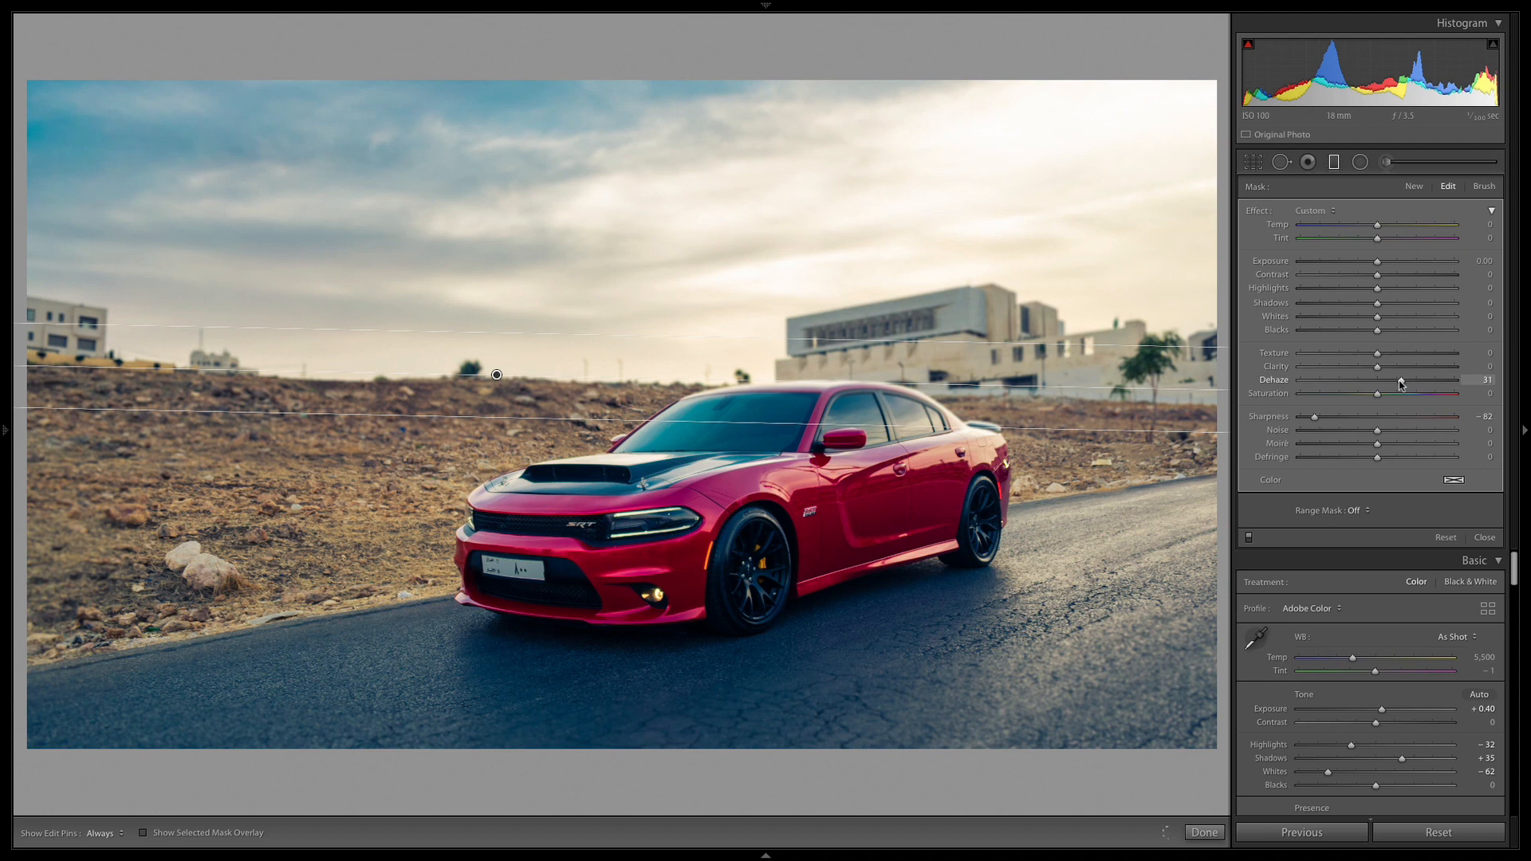
left_click(1202, 835)
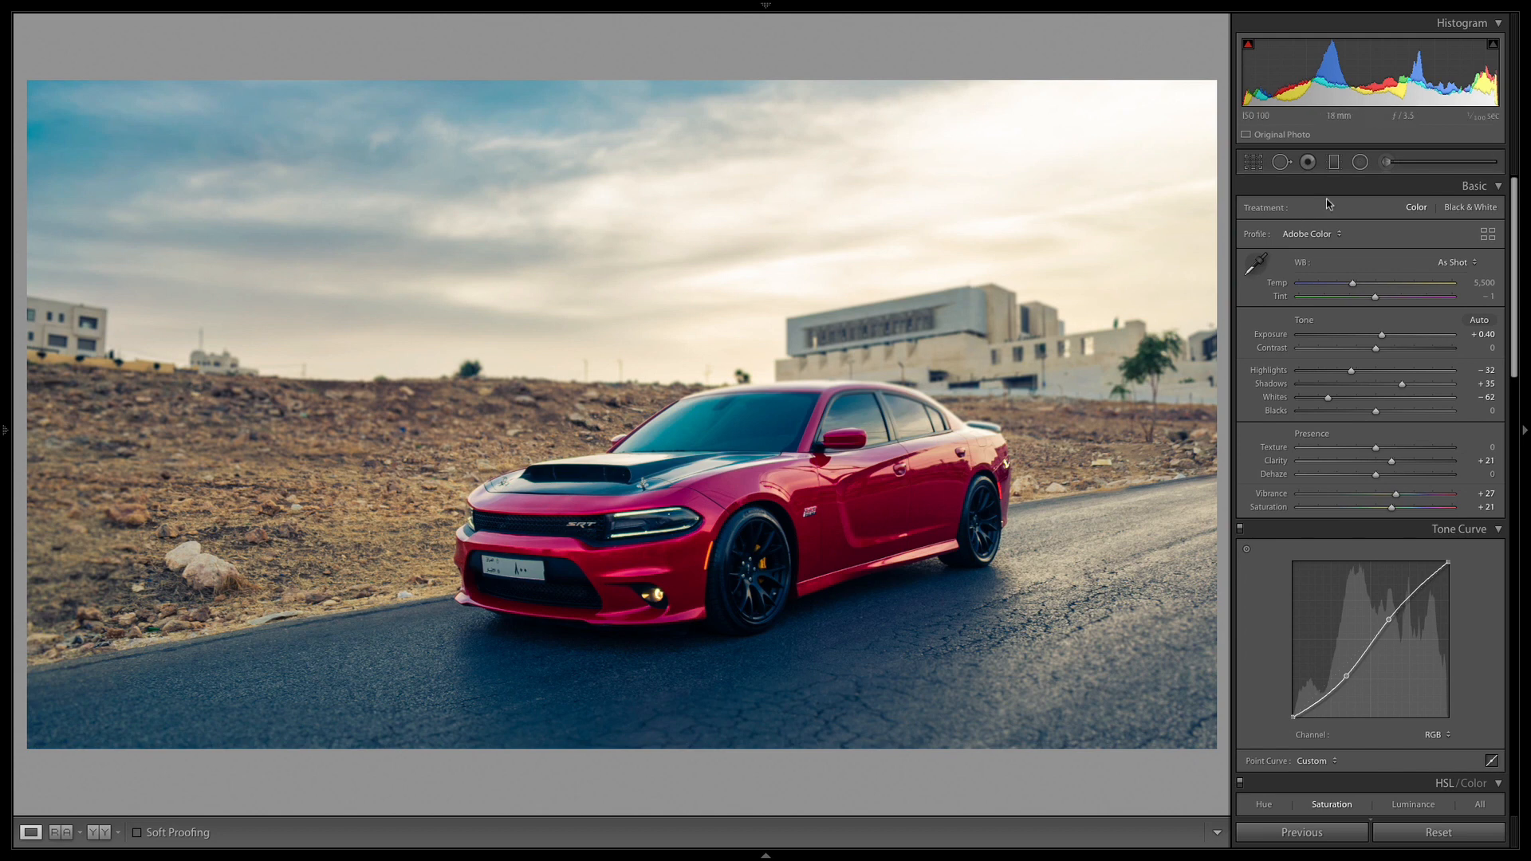
Reopen the sky's graduated filter and show its mask overlay to check which area it covers.
left_click(1335, 164)
left_click_drag(494, 375, 496, 414)
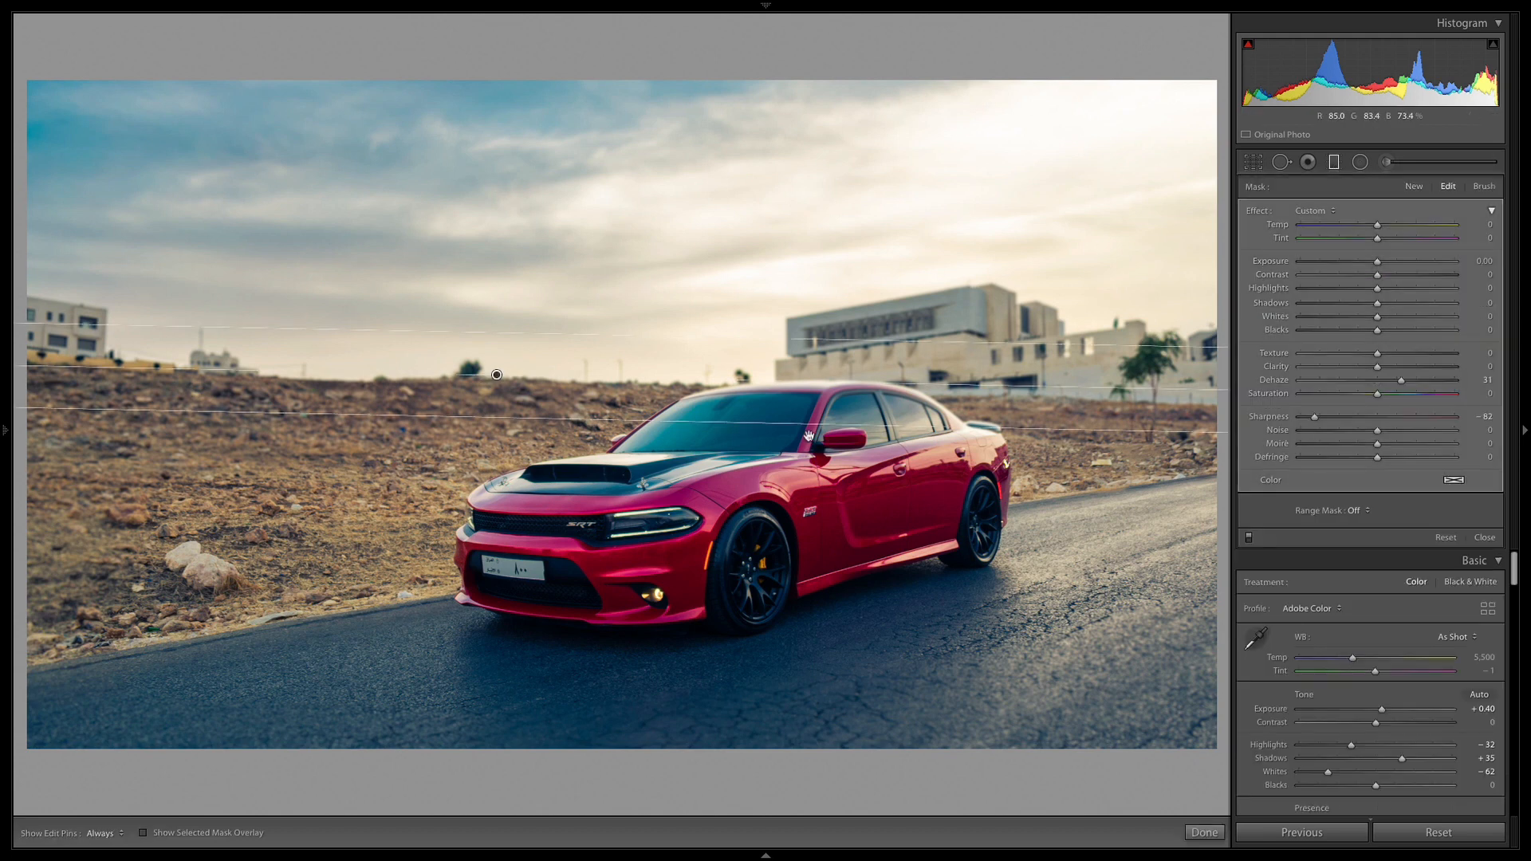
key("o")
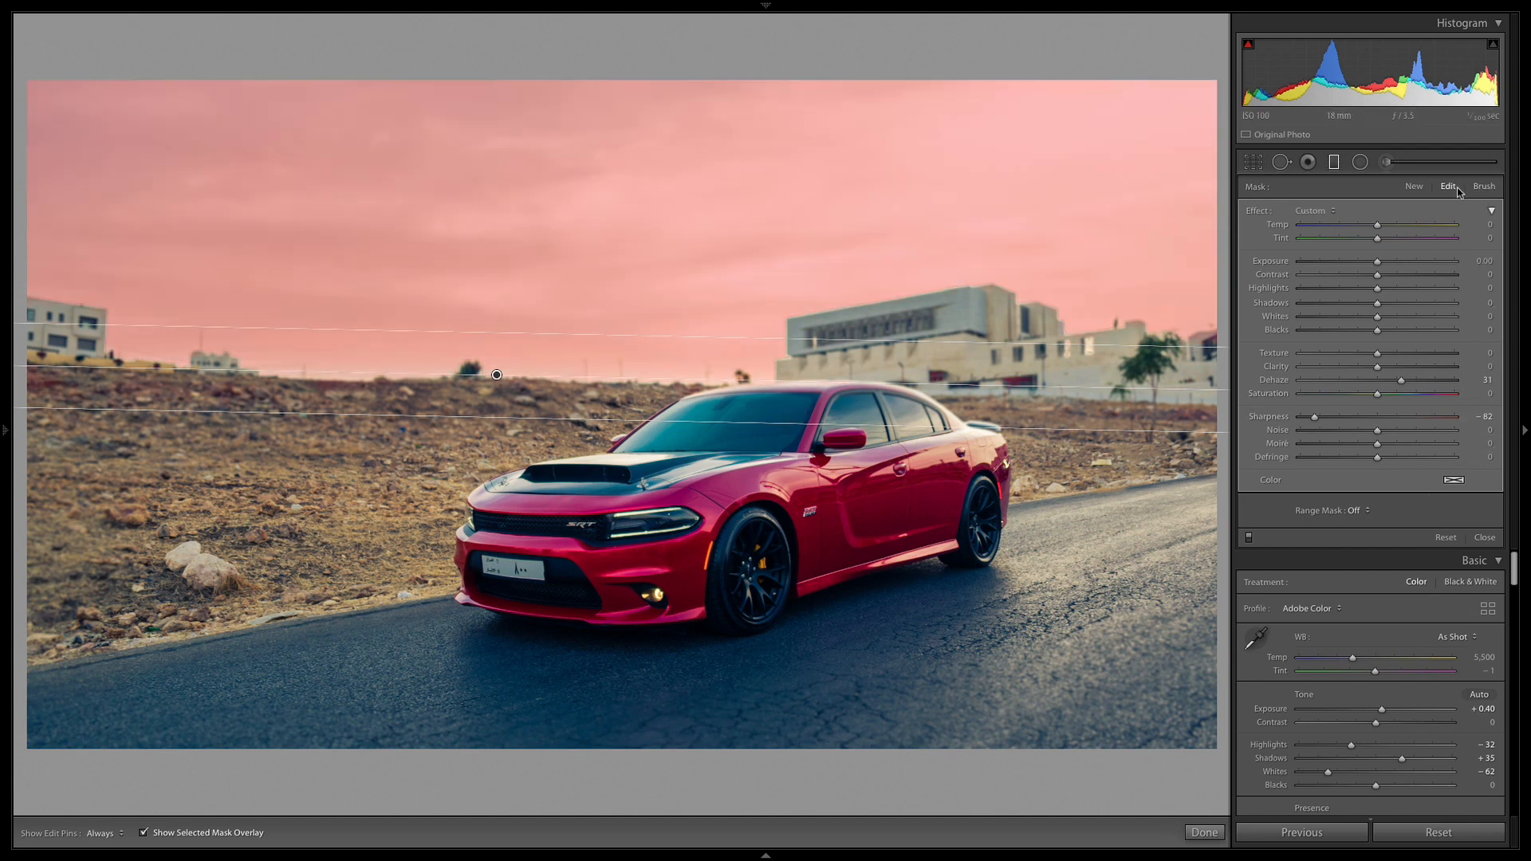
Try painting a new adjustment brush mask over the car's windshield and side windows with a size 8.8 brush.
left_click(1484, 186)
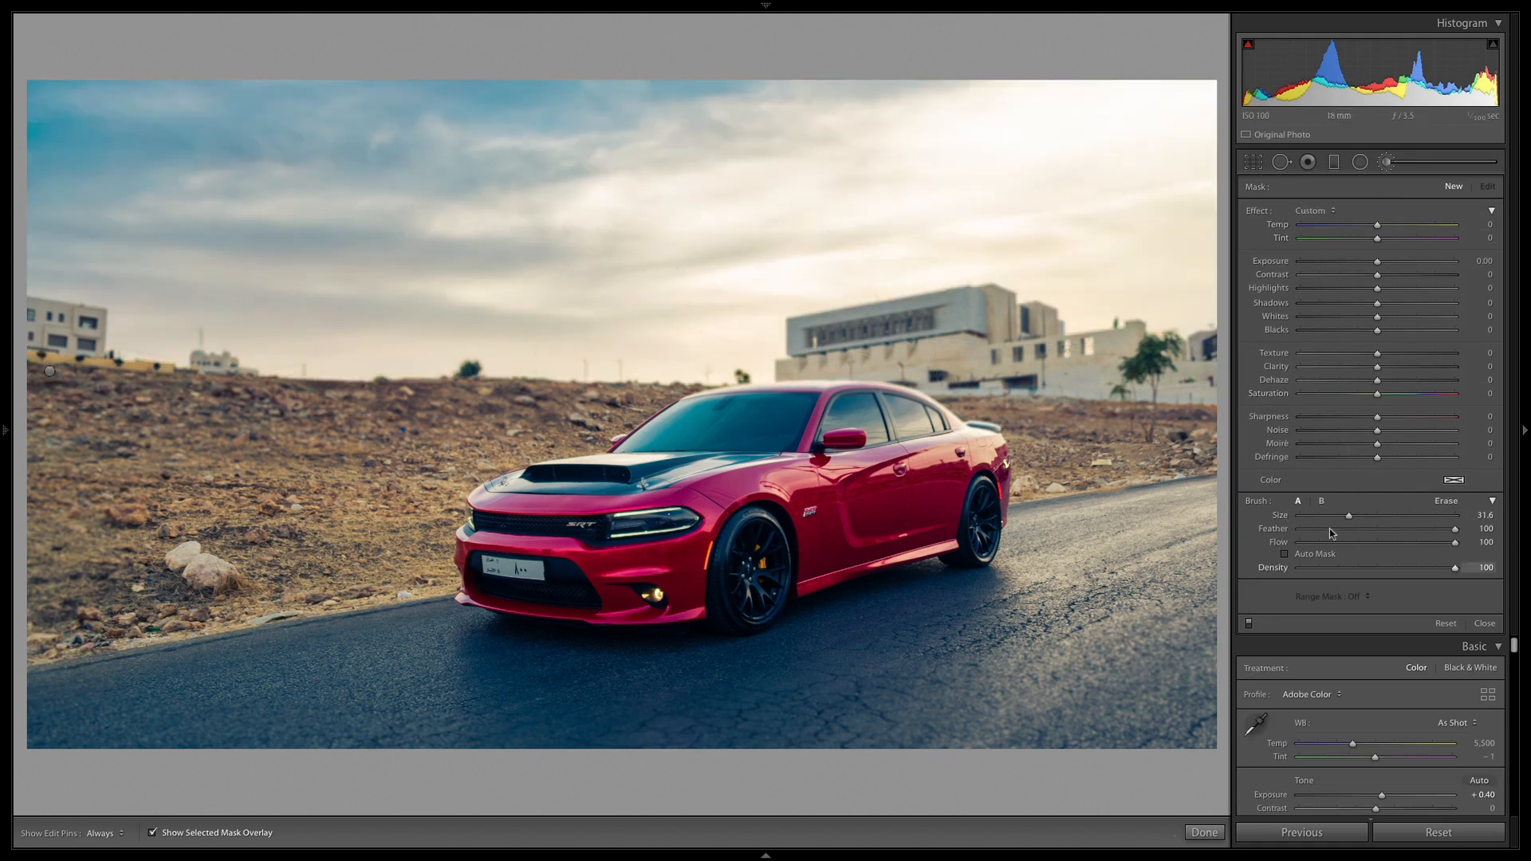
left_click_drag(1319, 515, 1312, 516)
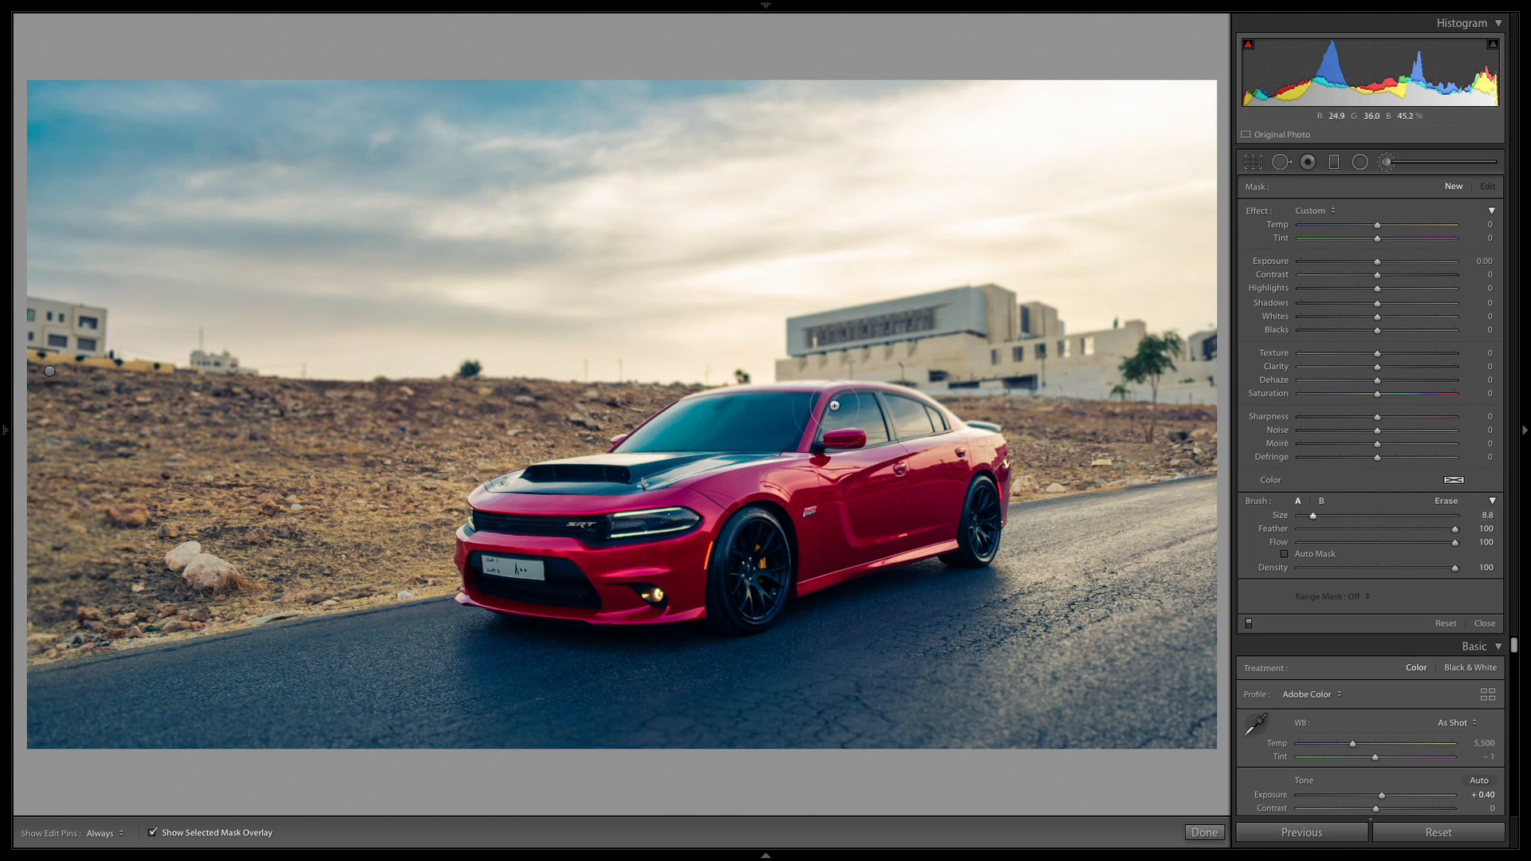
left_click_drag(732, 402, 895, 409)
key("ctrl+z")
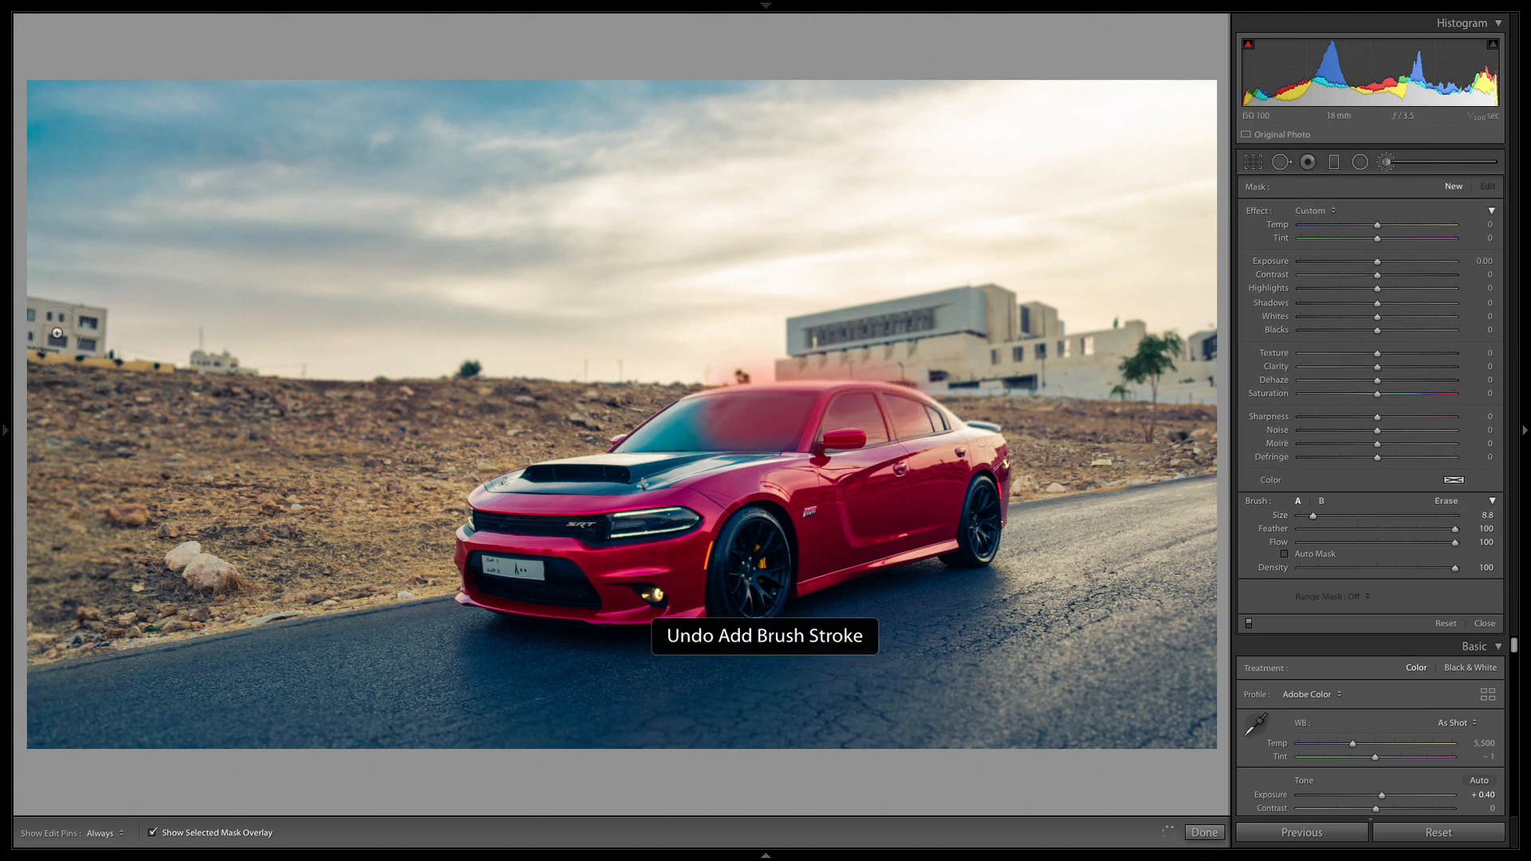
Reopen the Sharpness -100 brush mask with its overlay hidden and erase the blur from the car's windshield and body with a size 5.2 eraser.
key("o")
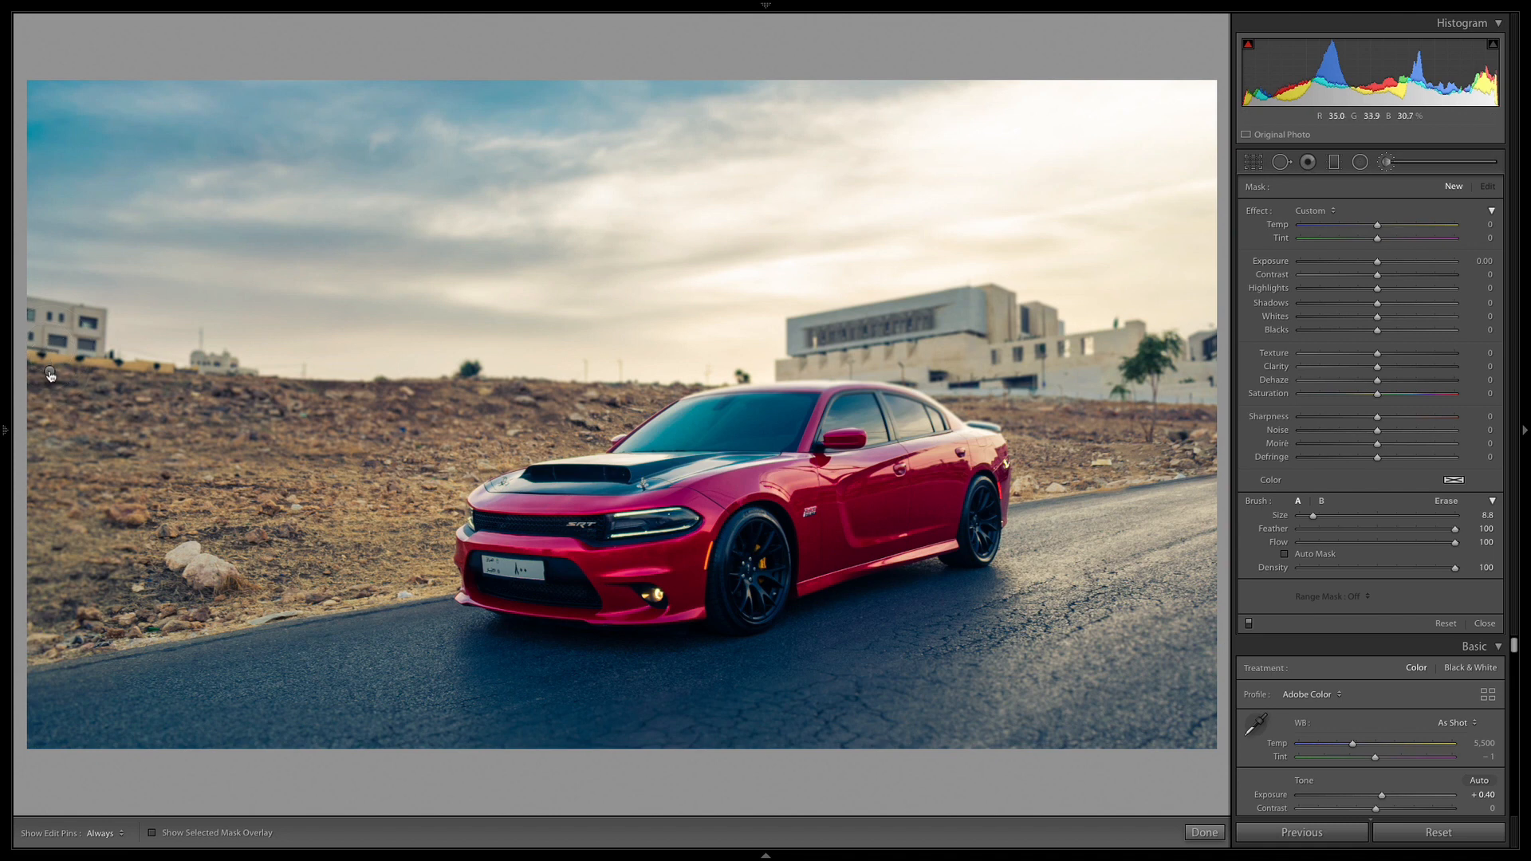
left_click(49, 371)
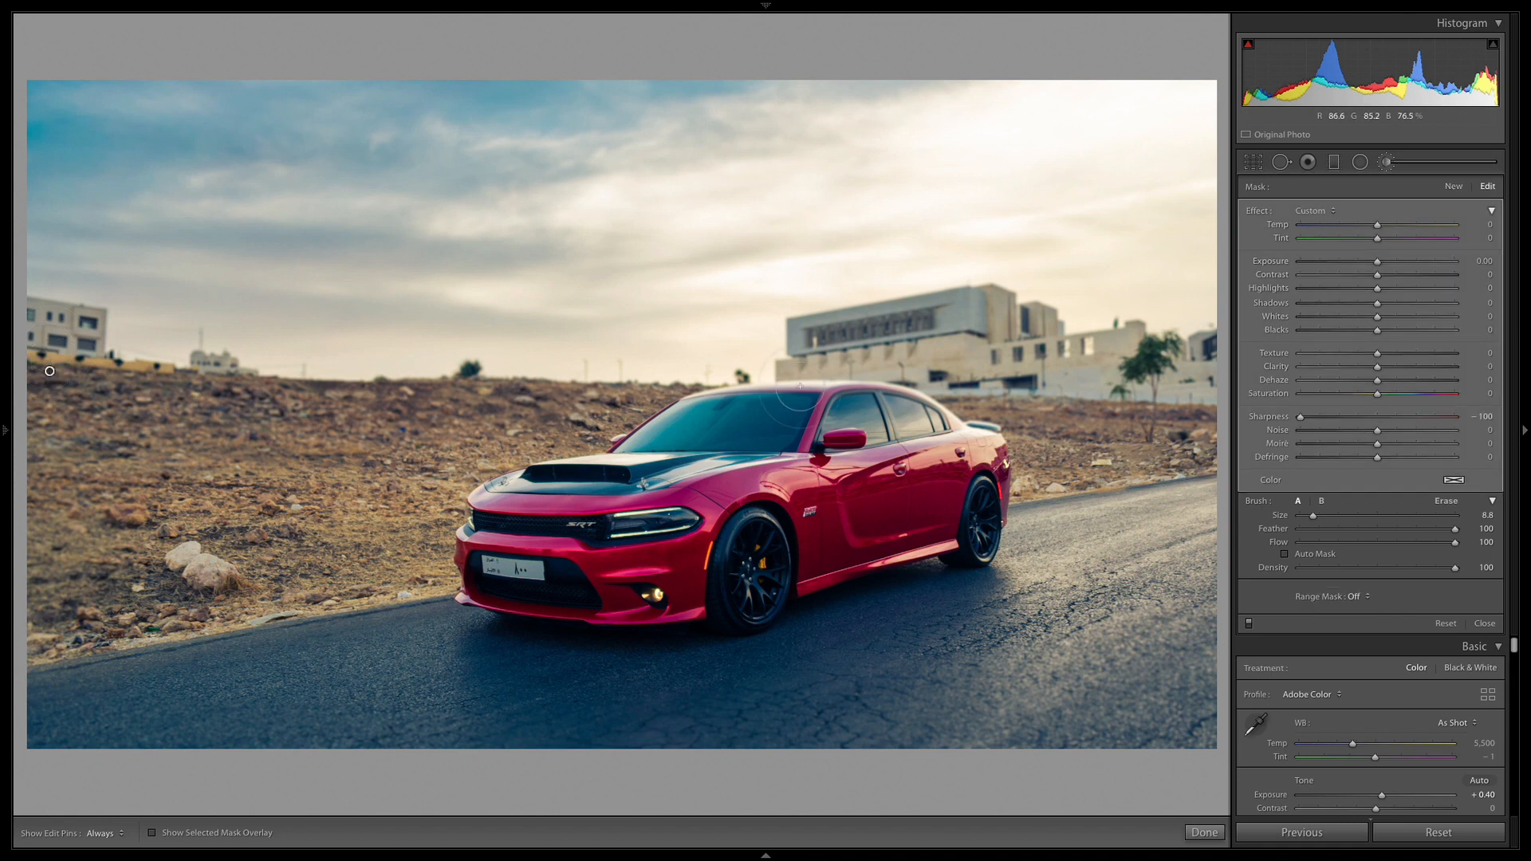
left_click(1446, 501)
key("h")
mouse_move(760, 399)
left_mouse_down()
mouse_move(735, 403)
mouse_move(843, 403)
mouse_move(699, 411)
mouse_move(944, 411)
mouse_move(731, 432)
mouse_move(863, 413)
mouse_move(970, 430)
mouse_move(624, 455)
mouse_move(792, 443)
mouse_move(867, 491)
mouse_move(786, 510)
left_mouse_up()
key("h")
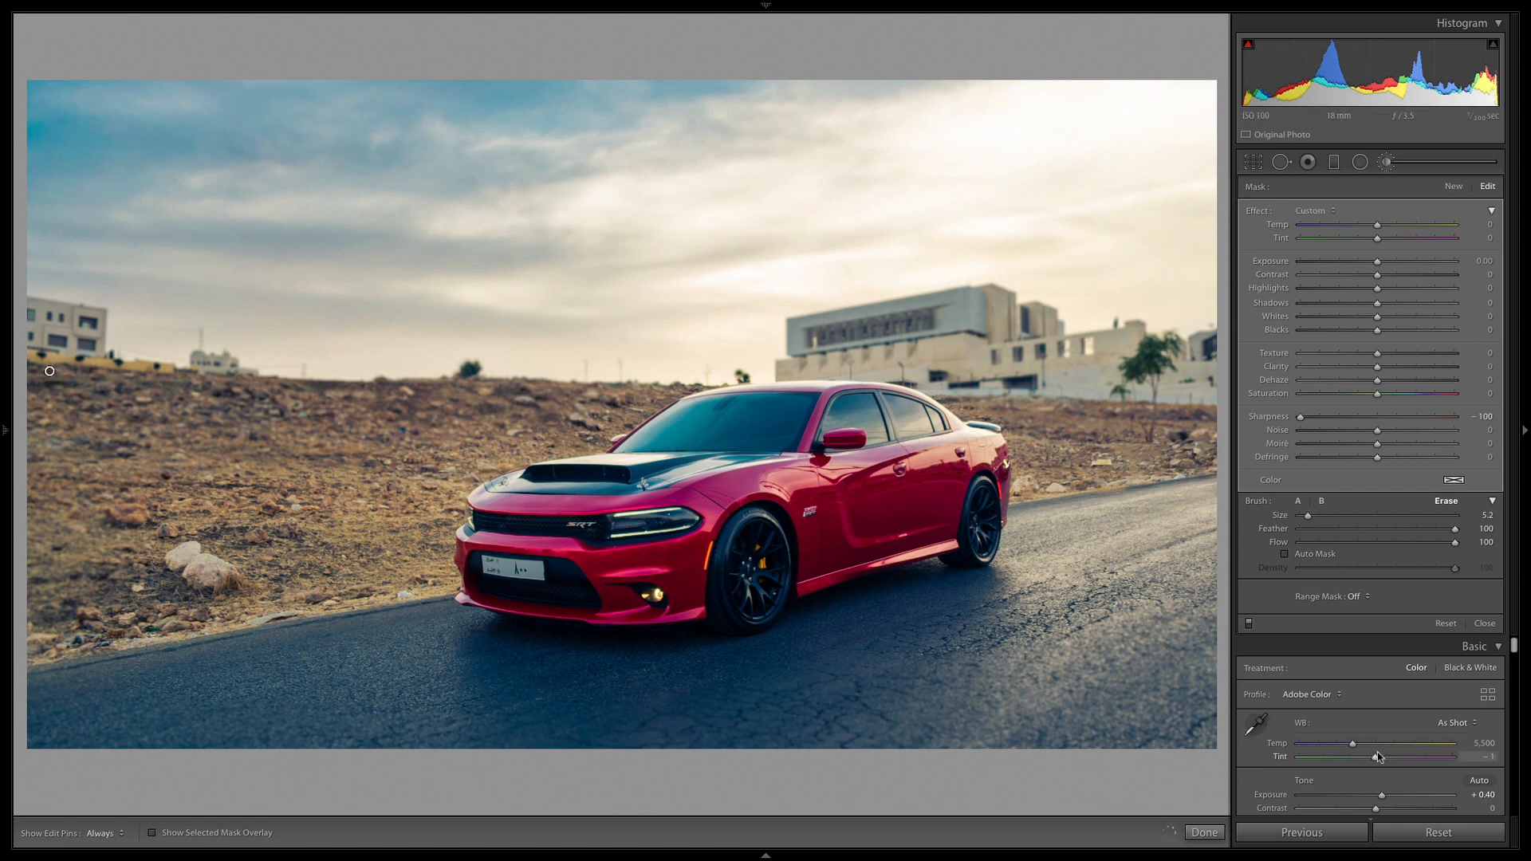
left_click(1205, 832)
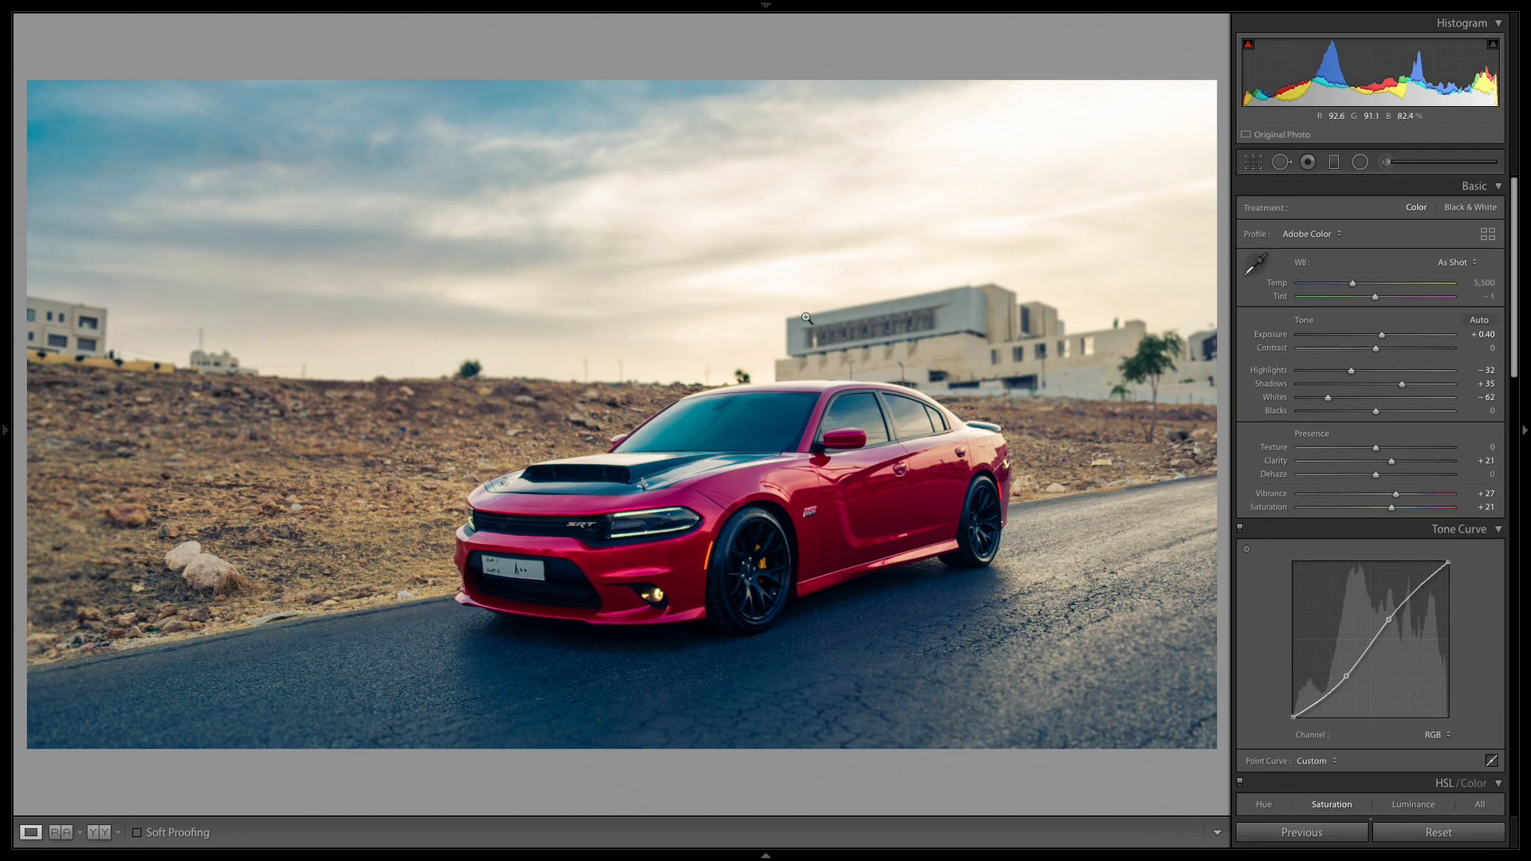
Compare the edited photo with the original by toggling the before state and opening the side-by-side Before & After view.
key("backslash")
key("backslash")
key("backslash")
key("backslash")
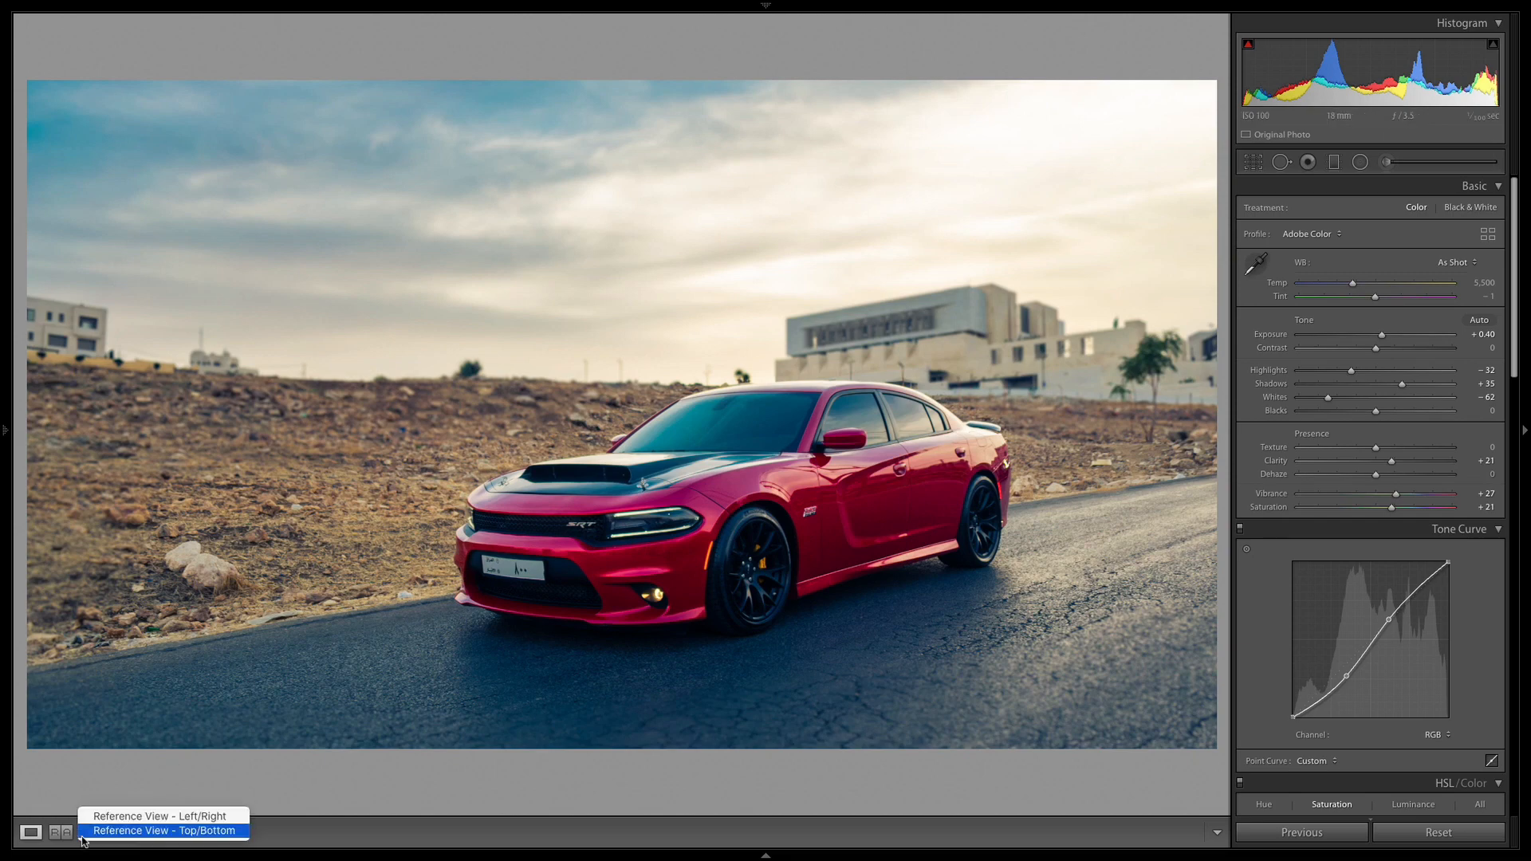
left_click(98, 833)
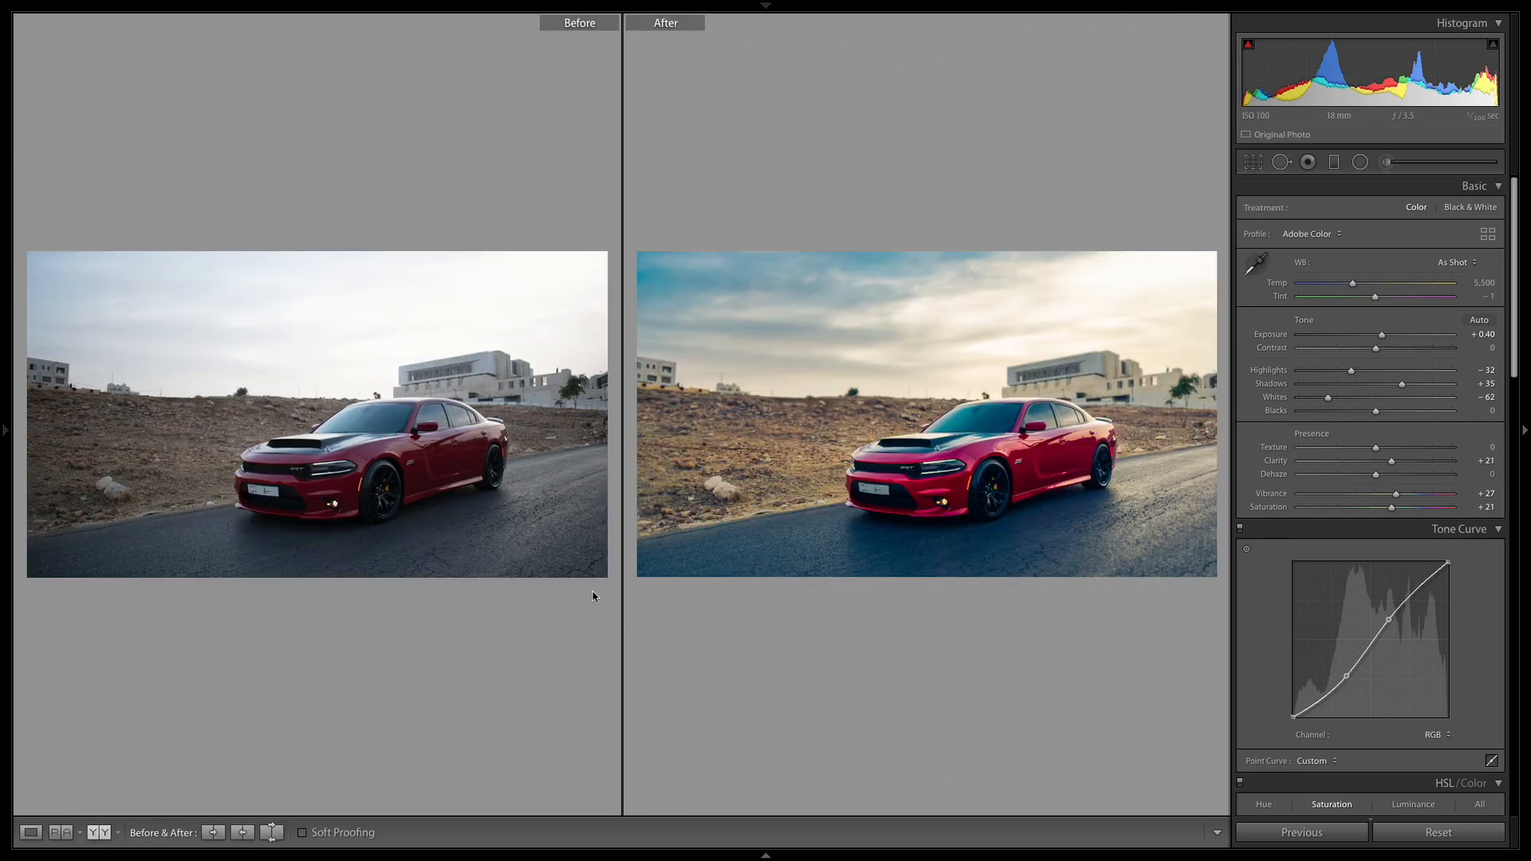